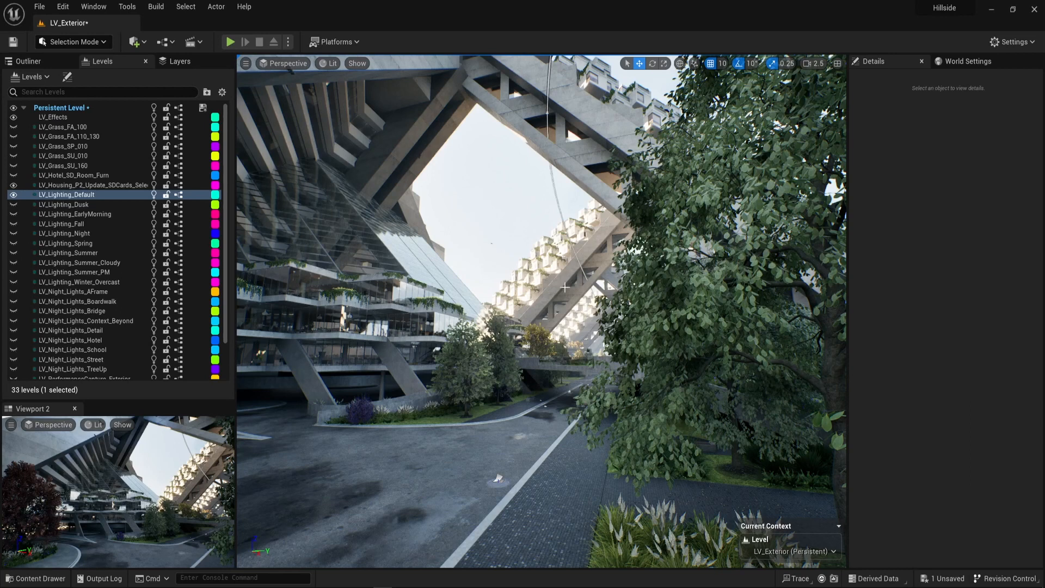
# Switch to the Epic Games Launcher, open Project_alpha from the project library, and close the launcher.
pyautogui.moveTo(542, 312); pyautogui.dragTo(491, 531, button='right')
pyautogui.click(438, 586)
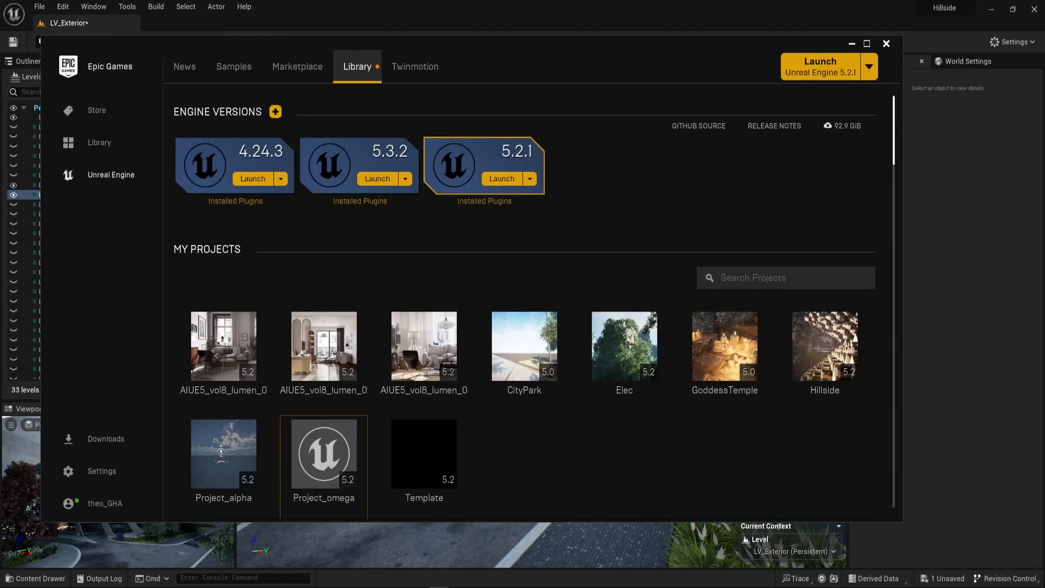
pyautogui.doubleClick(236, 472)
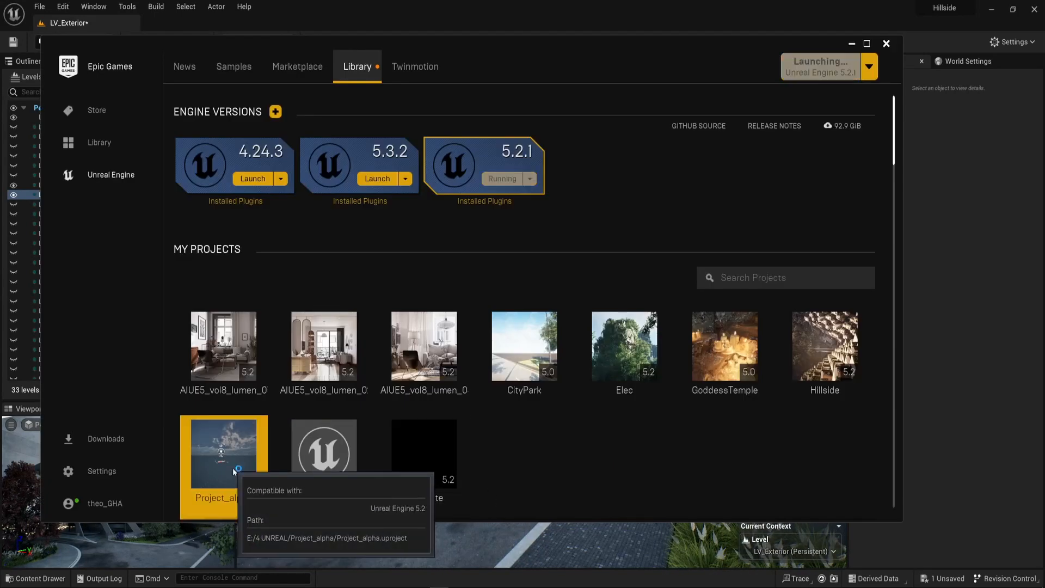
pyautogui.click(886, 44)
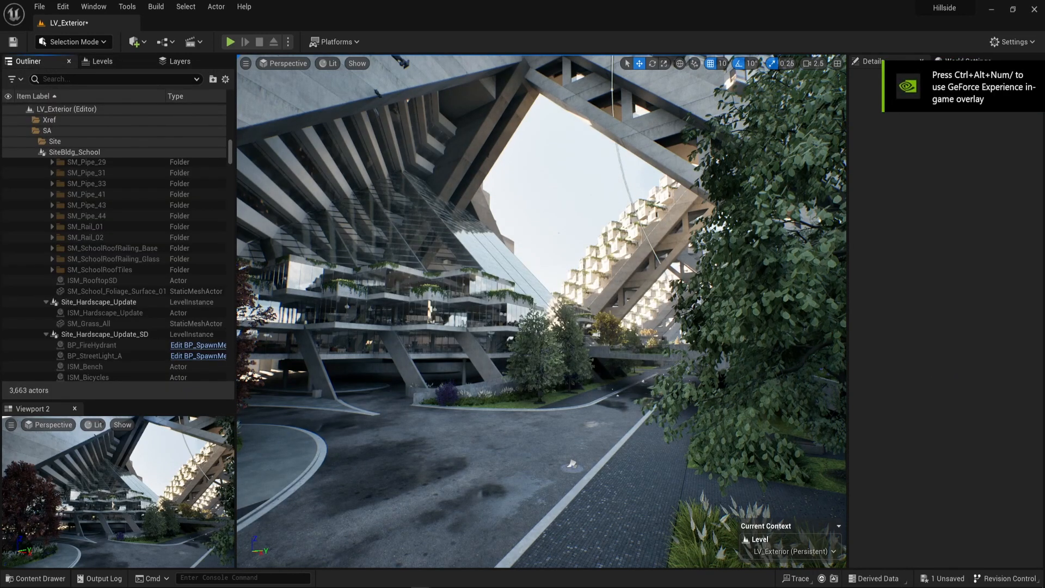
# Bring the Project_alpha editor window to the front and maximize it.
pyautogui.moveTo(420, 587)
pyautogui.click(470, 566)
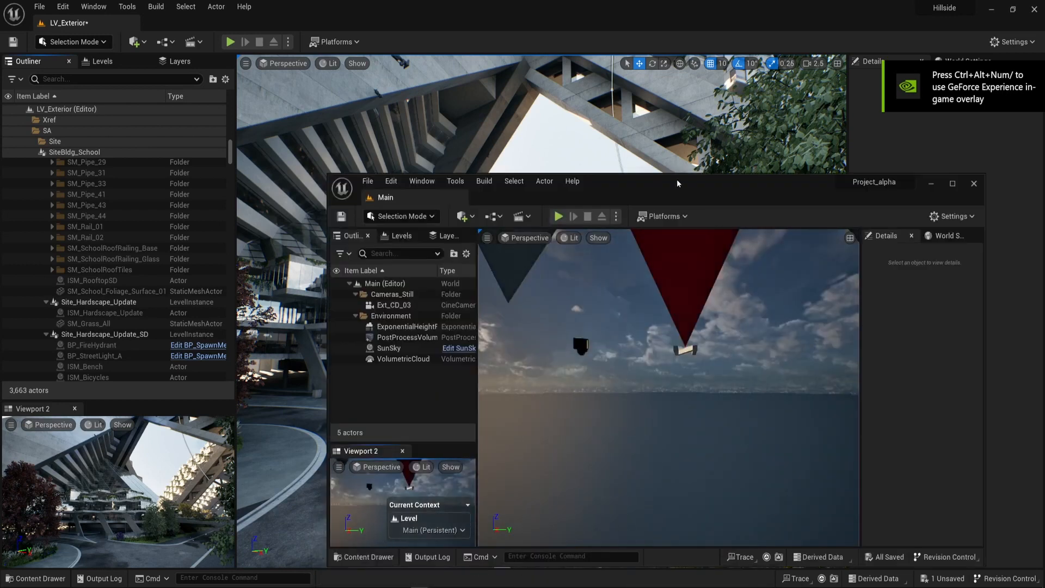
pyautogui.moveTo(679, 182); pyautogui.dragTo(671, 1)
pyautogui.moveTo(623, 364); pyautogui.dragTo(392, 386, button='right')
# Switch back to the Hillside project and select the Site_Hardscape_Update level instance at the road.
pyautogui.hotkey('alt', 'Tab')
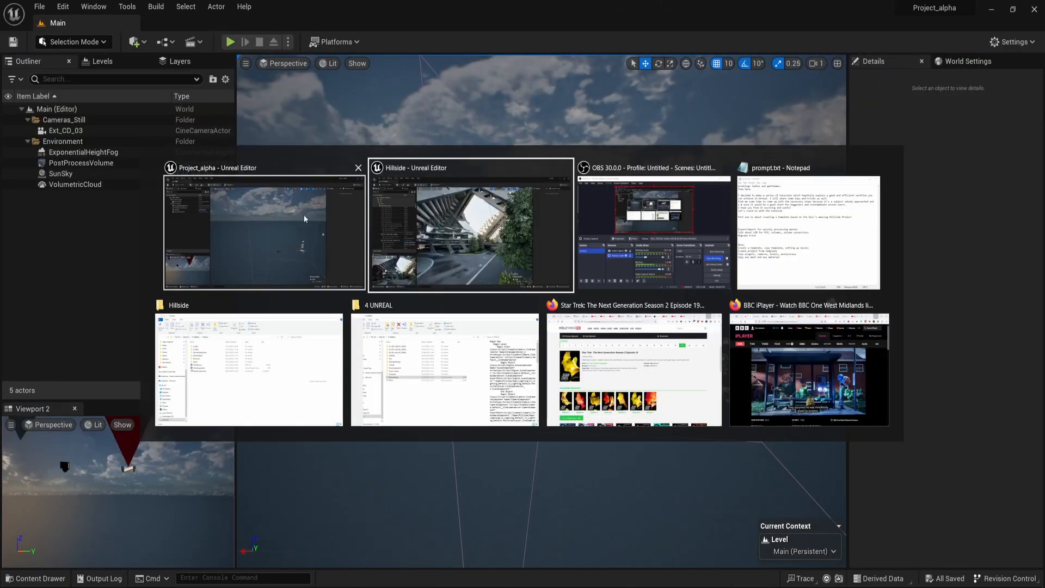
pyautogui.press('s')
pyautogui.moveTo(545, 310); pyautogui.dragTo(850, 357, button='right')
pyautogui.scroll(-3, 457, 294)
pyautogui.press('s')
pyautogui.scroll(-1, 419, 300)
pyautogui.press('w')
pyautogui.press('w')
pyautogui.press('w')
pyautogui.moveTo(596, 397); pyautogui.dragTo(545, 382, button='right')
pyautogui.press('s')
pyautogui.press('w')
pyautogui.press('s')
pyautogui.click(566, 386)
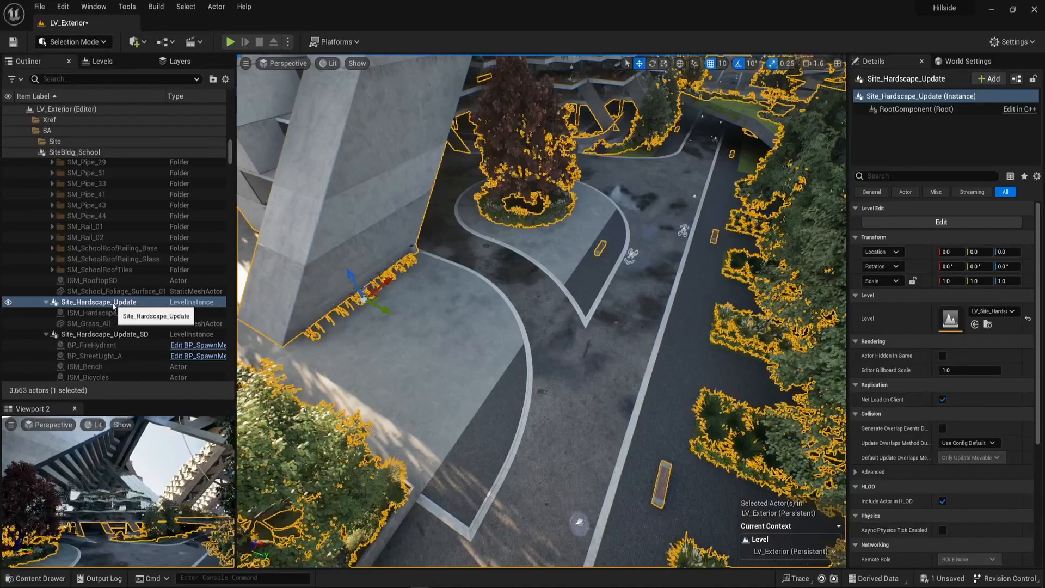
# Open the selected Site_Hardscape_Update level instance for editing.
pyautogui.moveTo(541, 310); pyautogui.dragTo(570, 298, button='right')
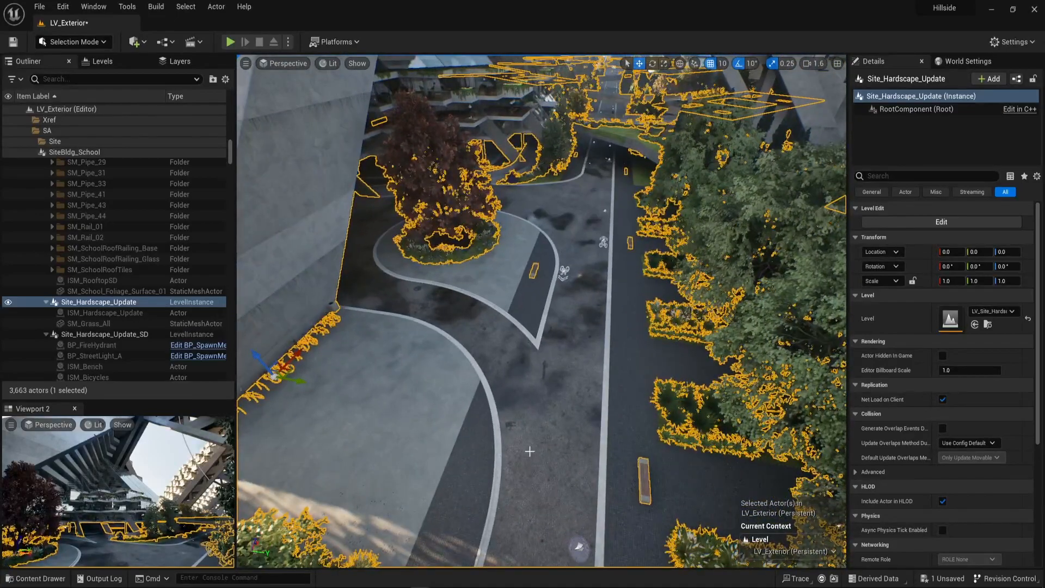
pyautogui.rightClick(551, 378)
pyautogui.moveTo(590, 351)
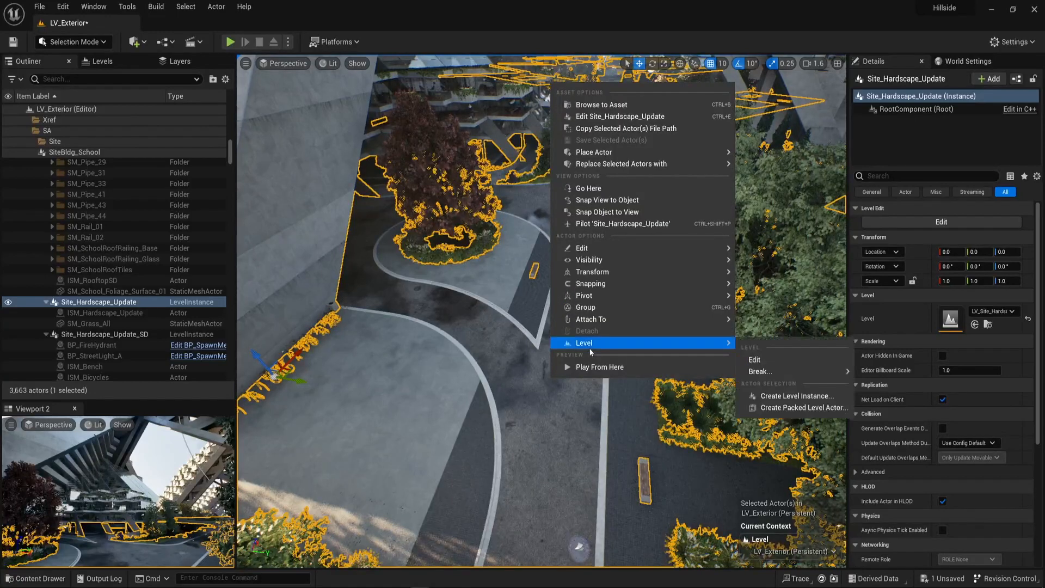
pyautogui.click(766, 362)
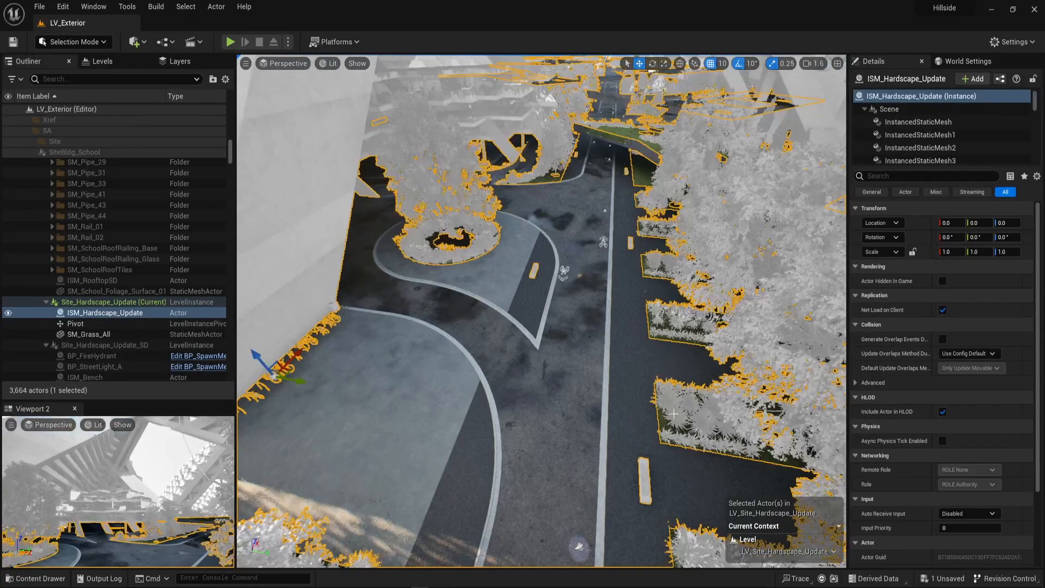
# Examine the instanced static mesh components of ISM_Hardscape_Update, including the asphalt component InstancedStaticMesh9.
pyautogui.moveTo(560, 433); pyautogui.dragTo(800, 201, button='right')
pyautogui.press('w')
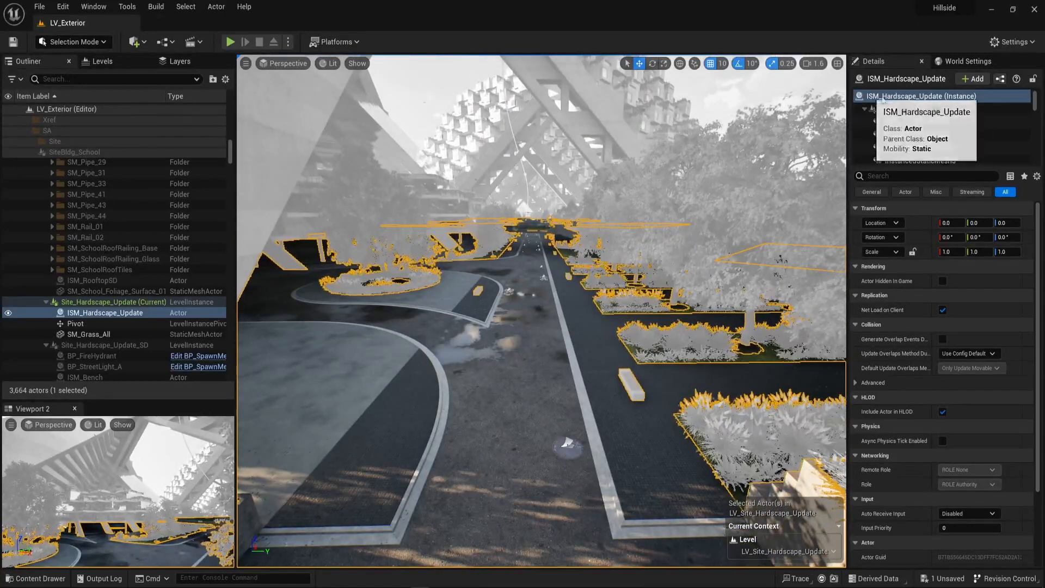
pyautogui.scroll(-2, 920, 115)
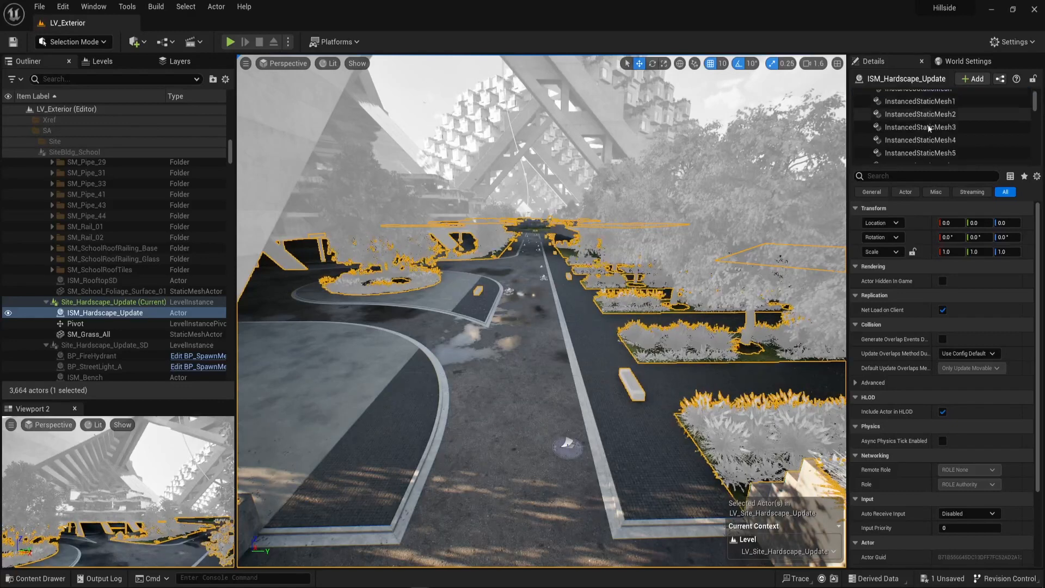
pyautogui.scroll(-5, 920, 115)
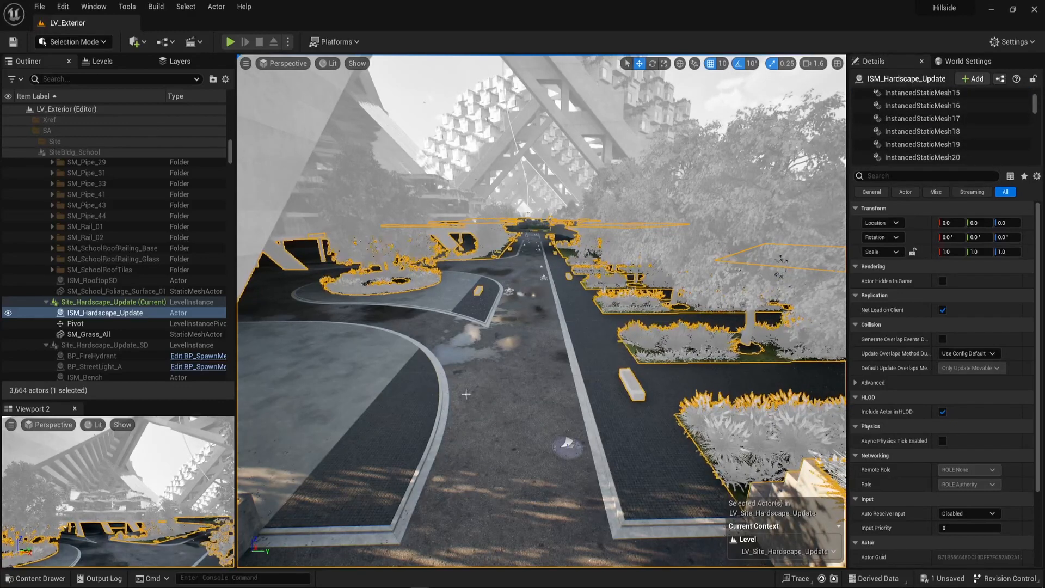
pyautogui.moveTo(642, 305); pyautogui.dragTo(615, 329, button='right')
pyautogui.moveTo(421, 353)
pyautogui.mouseDown(button='right')
pyautogui.moveTo(402, 365)
pyautogui.moveTo(421, 353)
pyautogui.mouseUp(button='right')
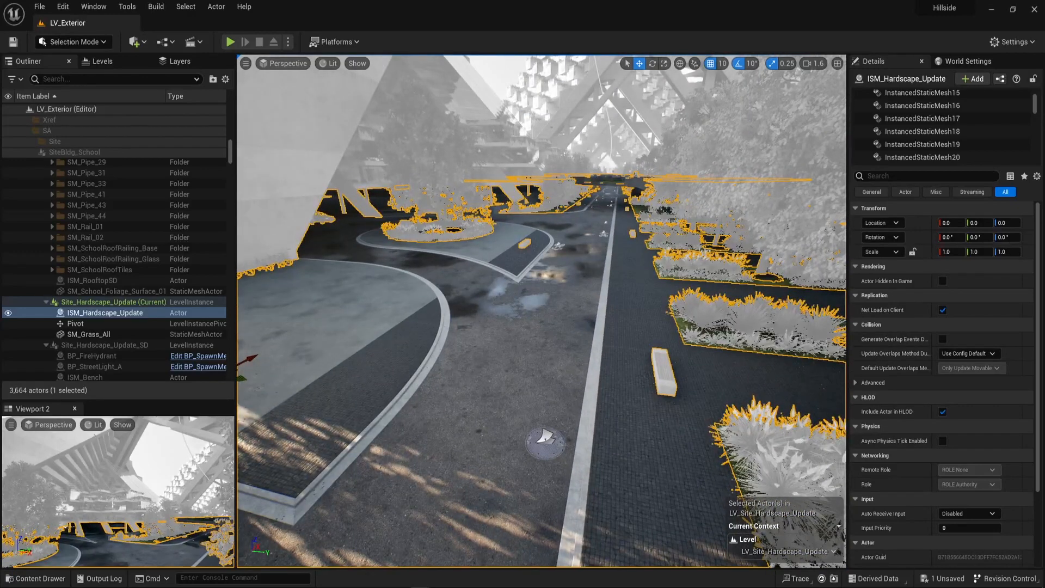
pyautogui.scroll(3, 937, 137)
pyautogui.click(919, 133)
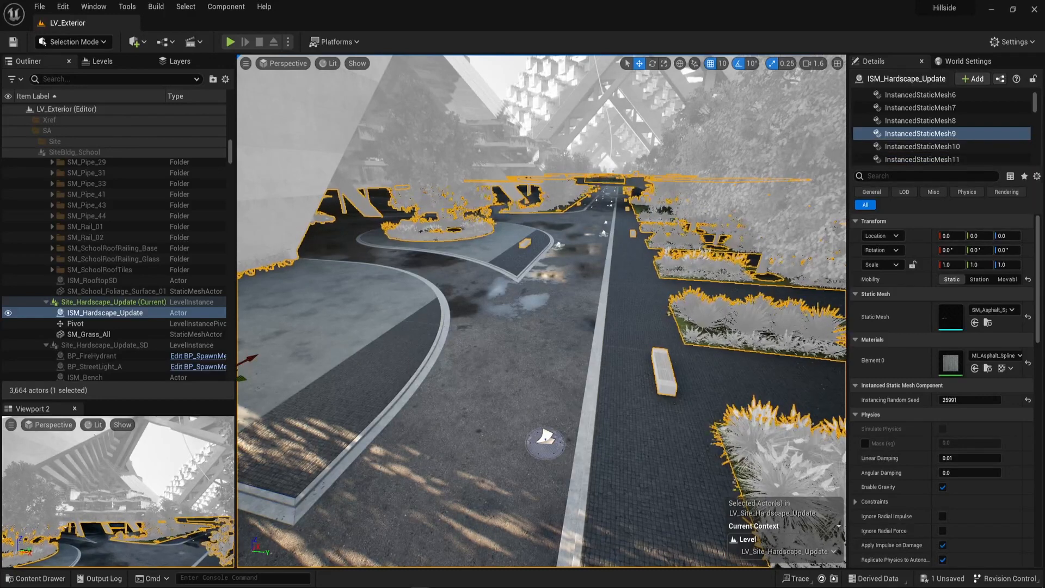
pyautogui.click(630, 382)
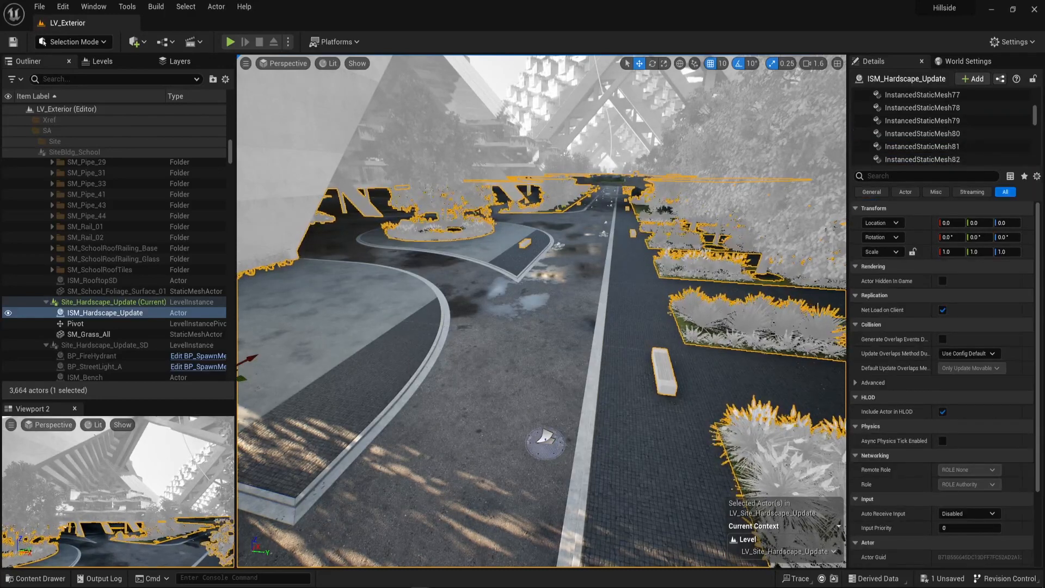
pyautogui.click(904, 133)
pyautogui.click(497, 368)
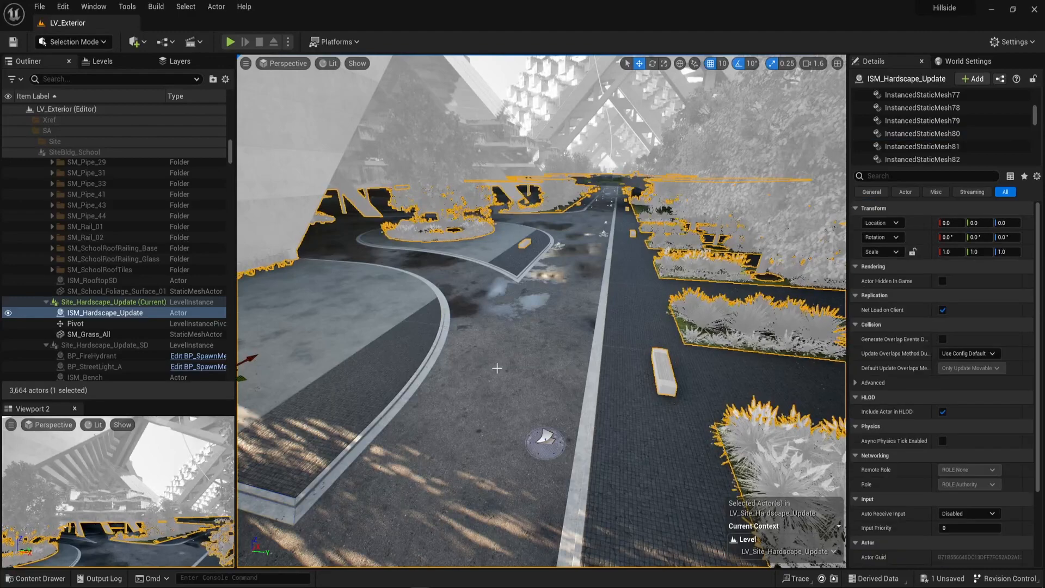
pyautogui.click(497, 368)
pyautogui.moveTo(496, 368); pyautogui.dragTo(528, 343, button='right')
pyautogui.press('a')
pyautogui.press('d')
pyautogui.press('e')
pyautogui.press('q')
pyautogui.moveTo(450, 189); pyautogui.dragTo(545, 234, button='right')
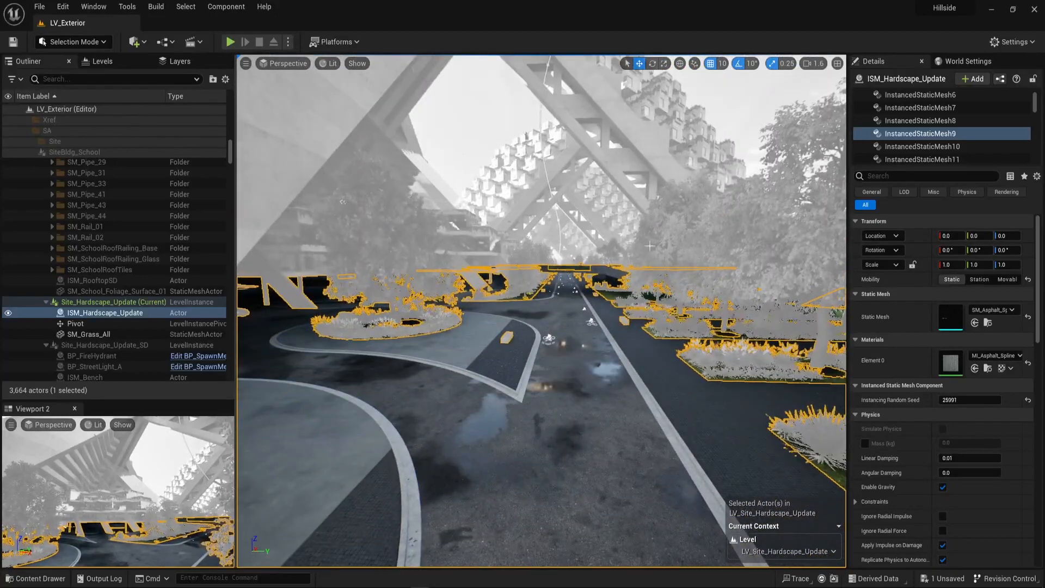
pyautogui.moveTo(594, 332); pyautogui.dragTo(530, 434, button='right')
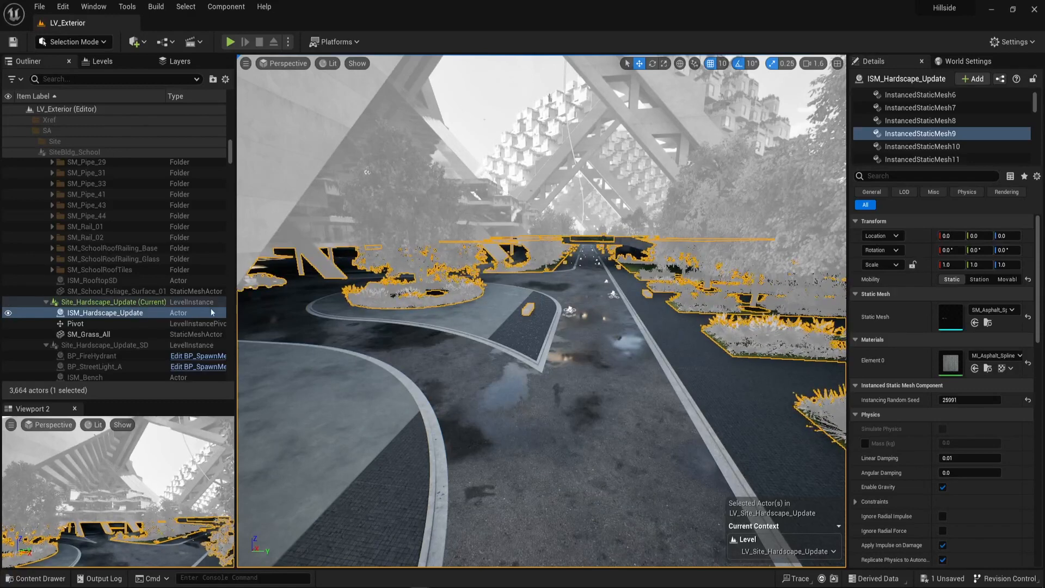
pyautogui.moveTo(511, 326); pyautogui.dragTo(509, 370, button='right')
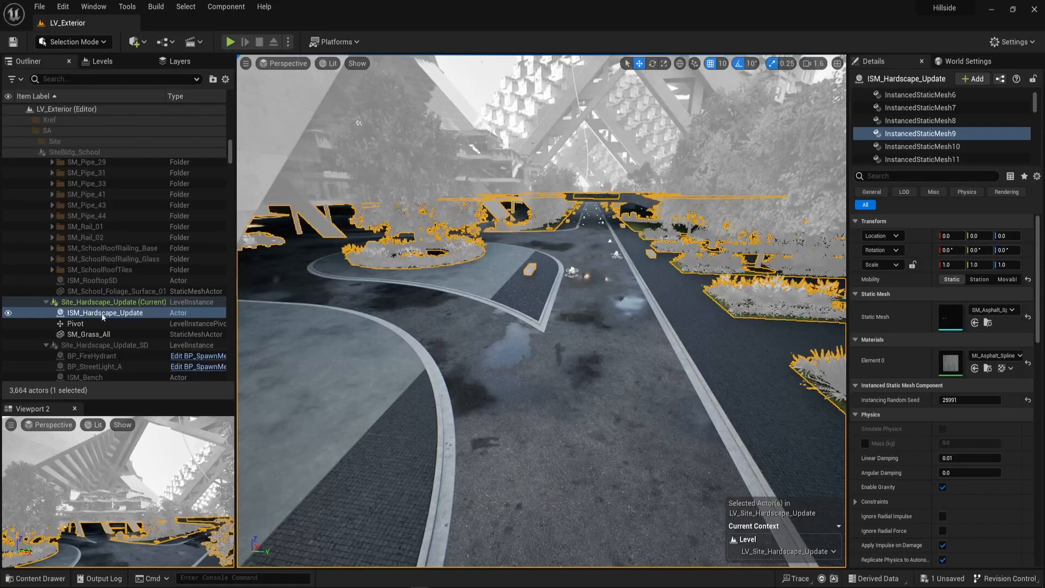
pyautogui.moveTo(535, 372); pyautogui.dragTo(532, 341, button='right')
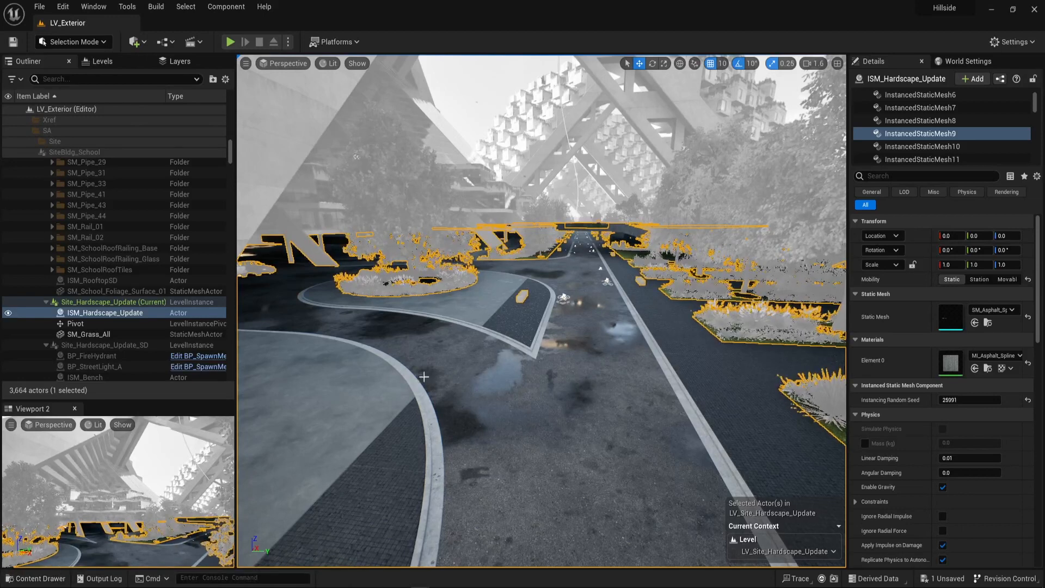
# Run the MeshToHISM editor utility widget from the Hillside Blueprints folder and move its window clear of the road.
pyautogui.hotkey('ctrl', 'space')
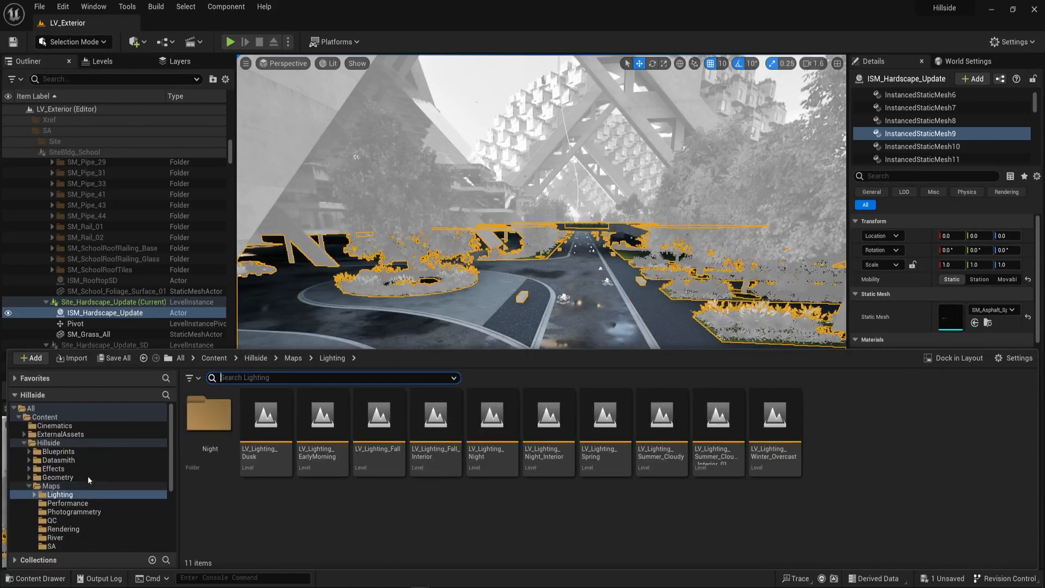
pyautogui.click(58, 451)
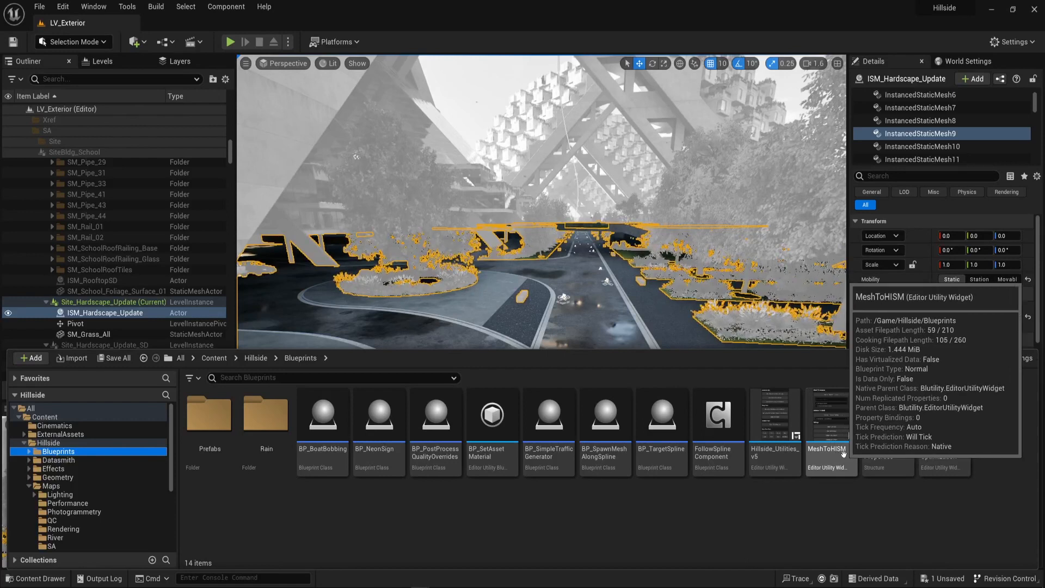
pyautogui.rightClick(834, 421)
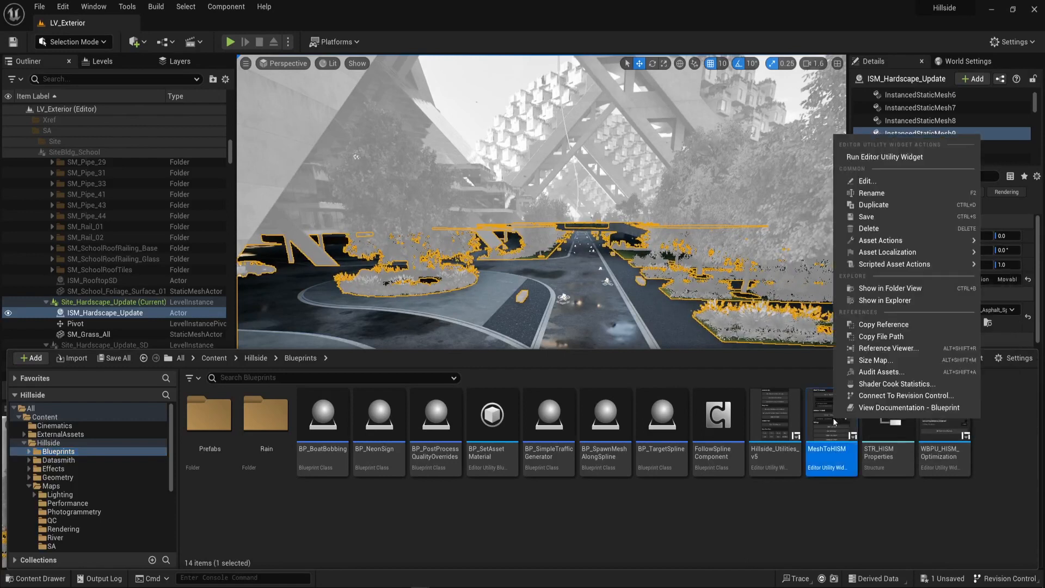
pyautogui.click(890, 159)
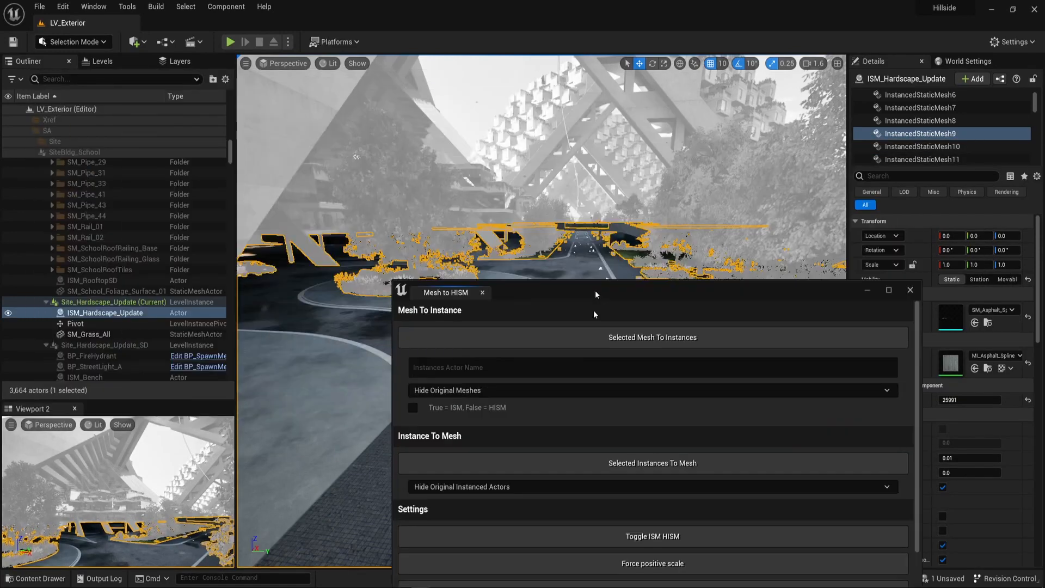
pyautogui.moveTo(596, 294); pyautogui.dragTo(209, 47)
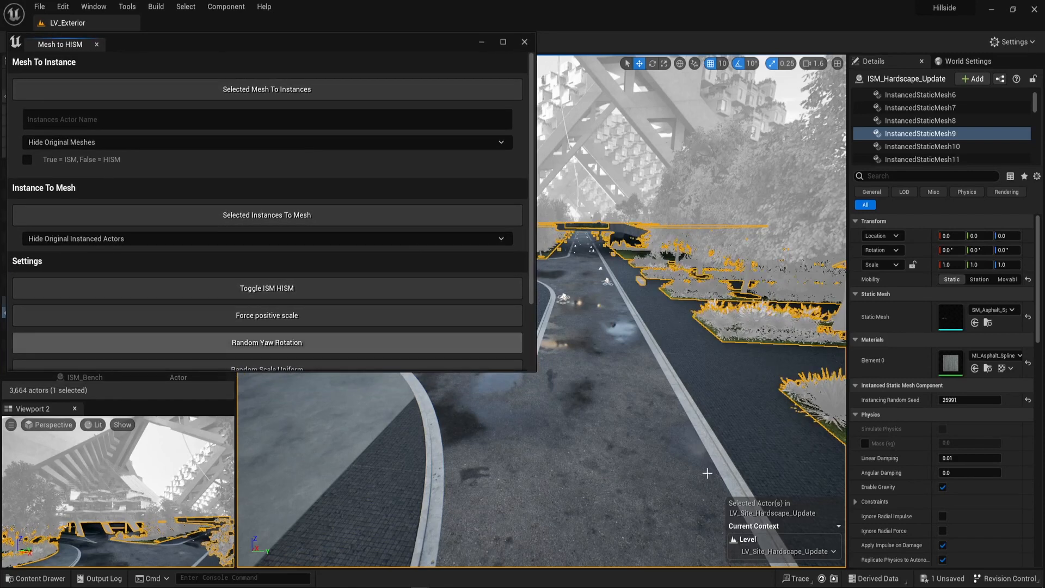
# Convert ISM_Hardscape_Update into individual meshes with Selected Instances To Mesh, hiding the original instanced actors, and select the road mesh SM_Asphalt_Spine_01.
pyautogui.moveTo(707, 474); pyautogui.dragTo(696, 413, button='right')
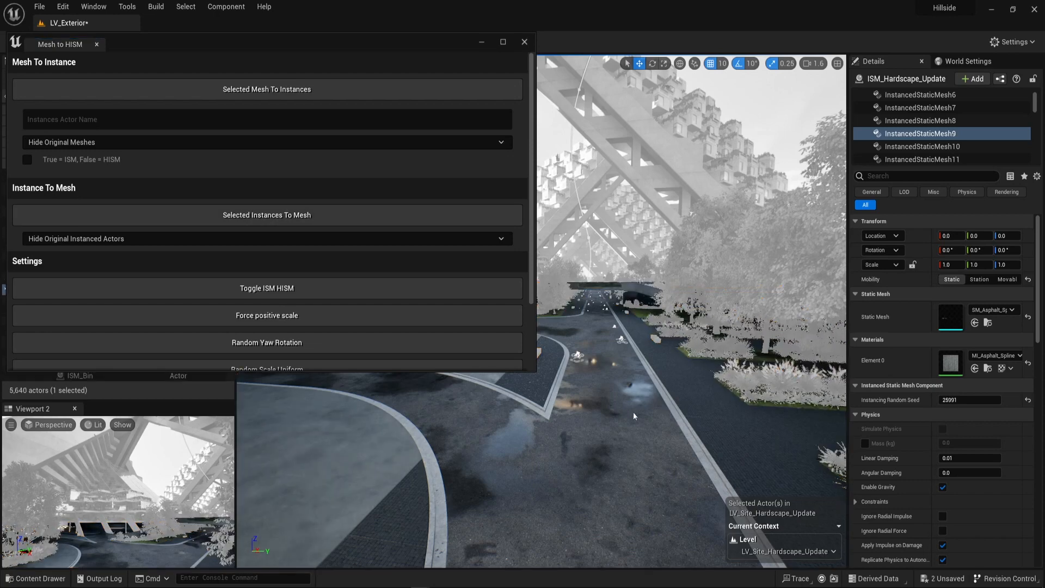
pyautogui.moveTo(685, 422); pyautogui.dragTo(606, 412, button='right')
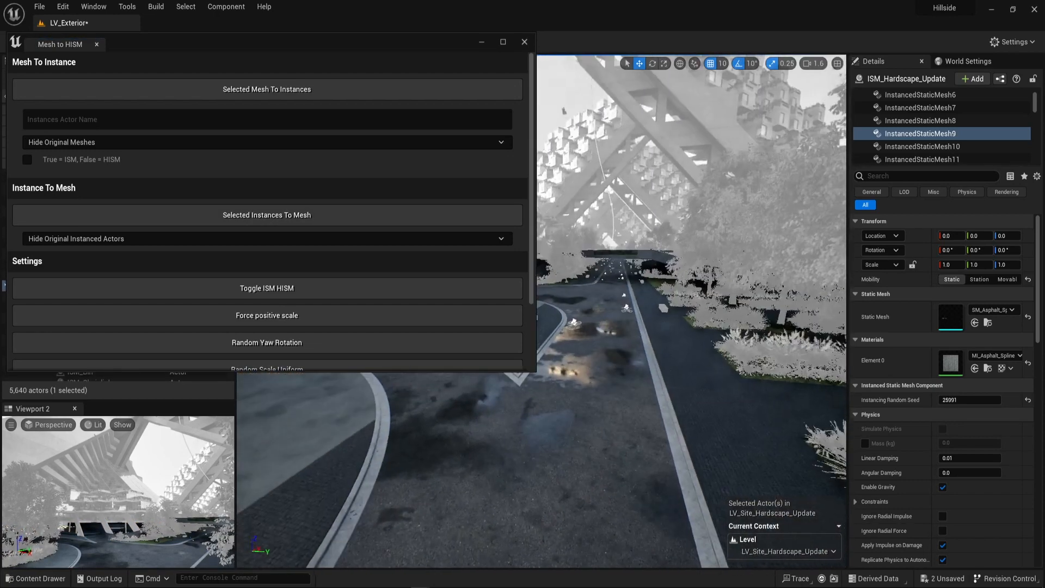
pyautogui.click(606, 411)
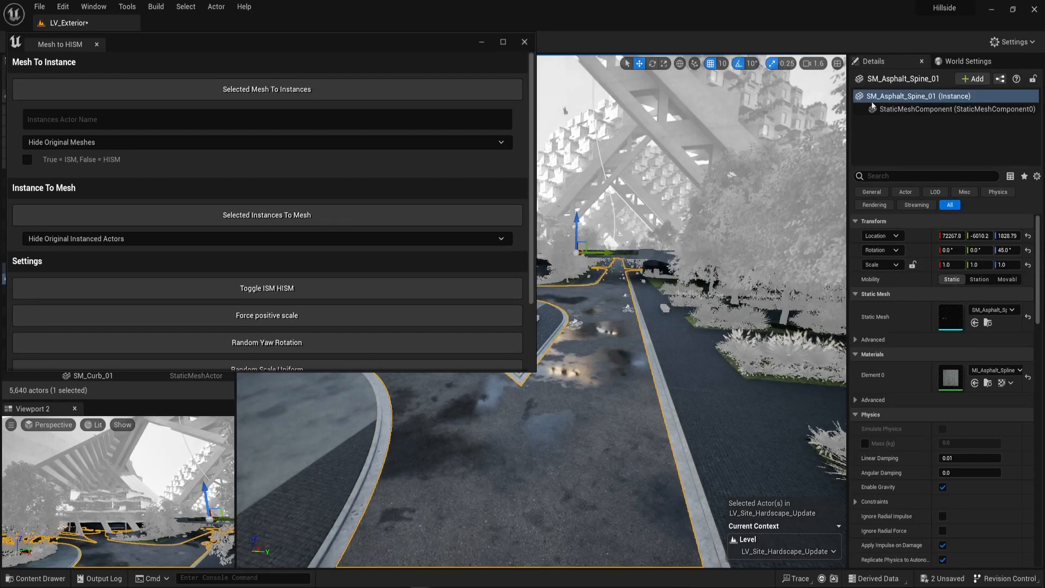
pyautogui.moveTo(567, 383); pyautogui.dragTo(568, 387, button='right')
pyautogui.press('a')
pyautogui.press('d')
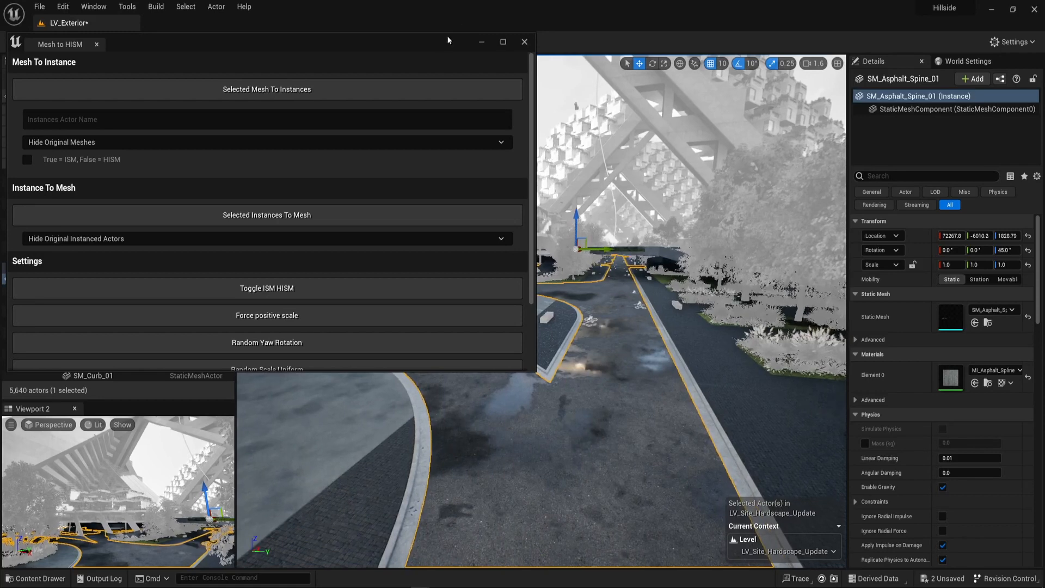
# Close the Mesh to HISM utility window.
pyautogui.moveTo(437, 42); pyautogui.dragTo(404, 81)
pyautogui.click(491, 81)
pyautogui.moveTo(627, 422)
pyautogui.mouseDown(button='right')
pyautogui.moveTo(566, 427)
pyautogui.moveTo(629, 426)
pyautogui.mouseUp(button='right')
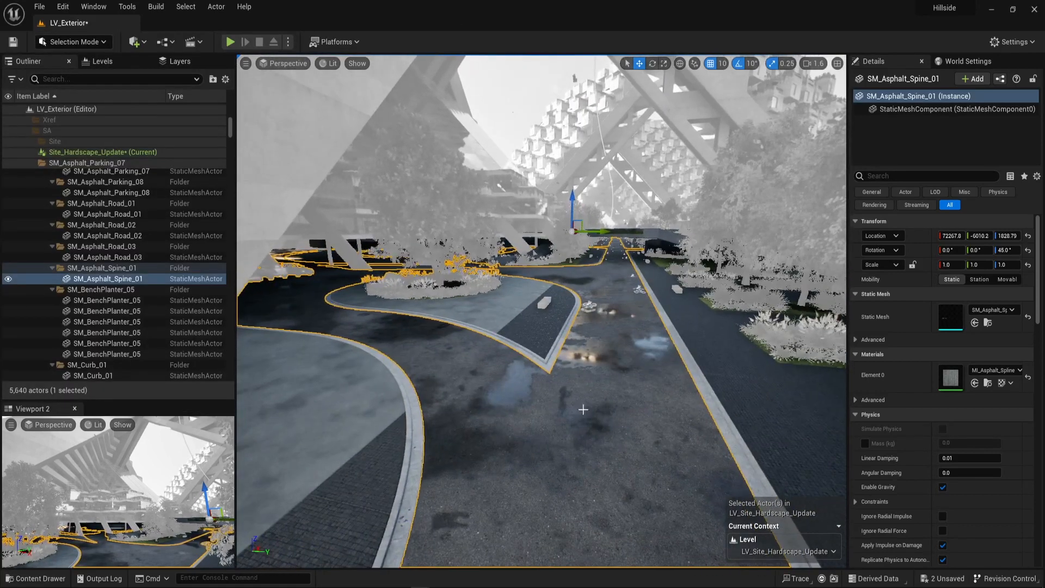
pyautogui.hotkey('alt', 'Tab')
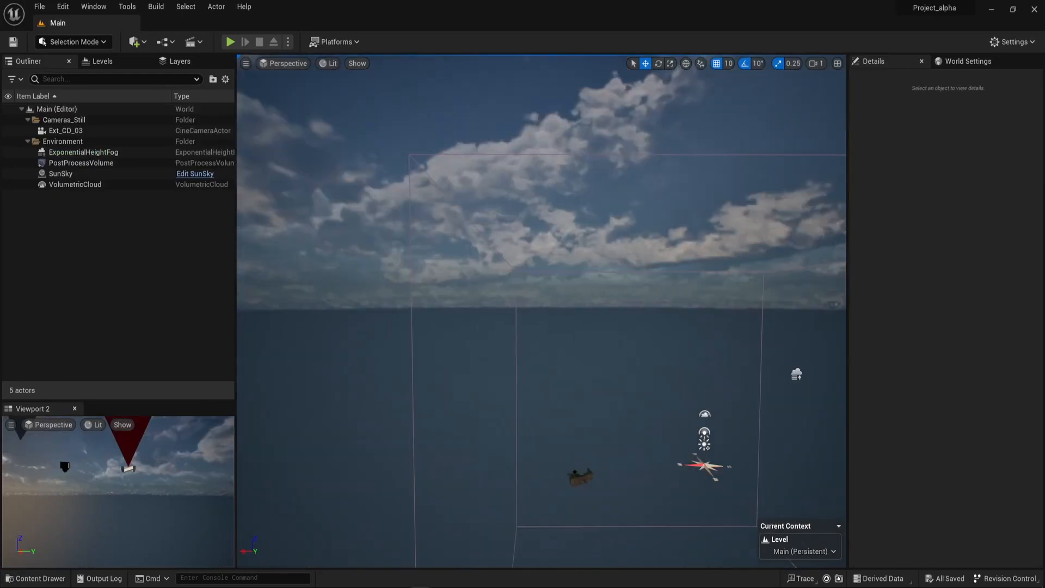
pyautogui.hotkey('alt', 'Tab')
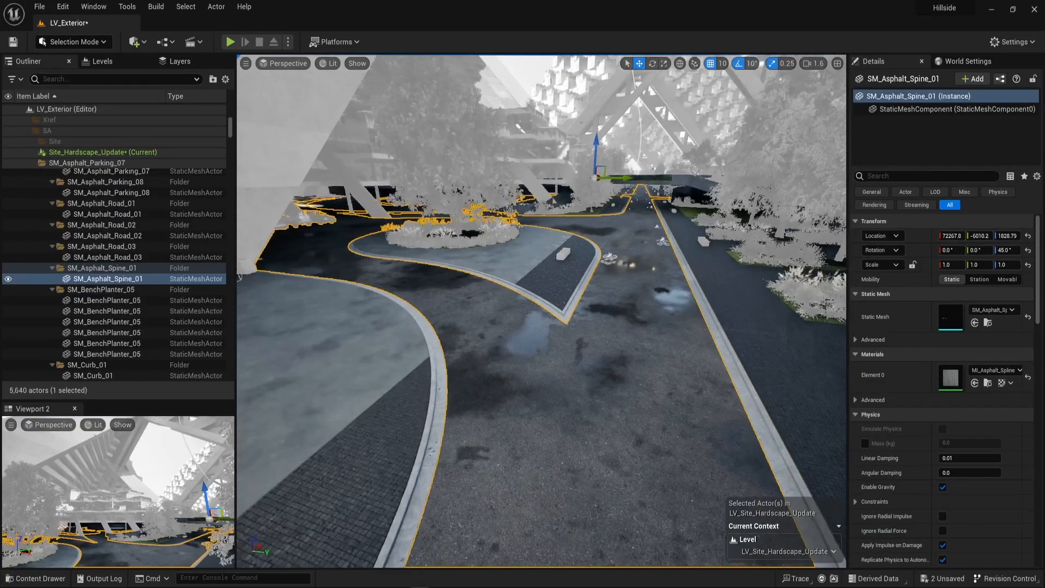
pyautogui.moveTo(629, 426); pyautogui.dragTo(657, 372, button='right')
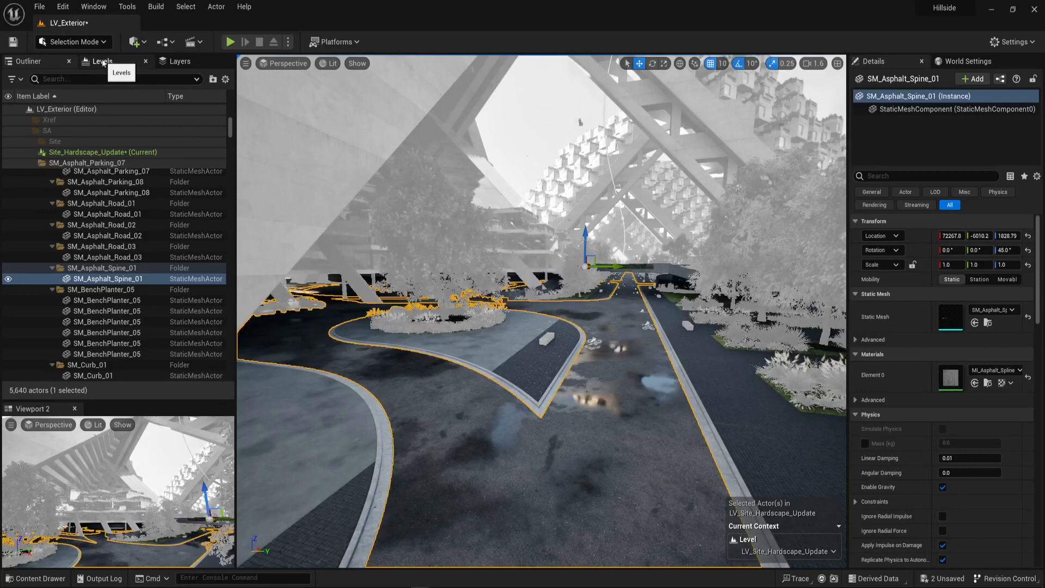
pyautogui.moveTo(439, 331); pyautogui.dragTo(464, 323, button='right')
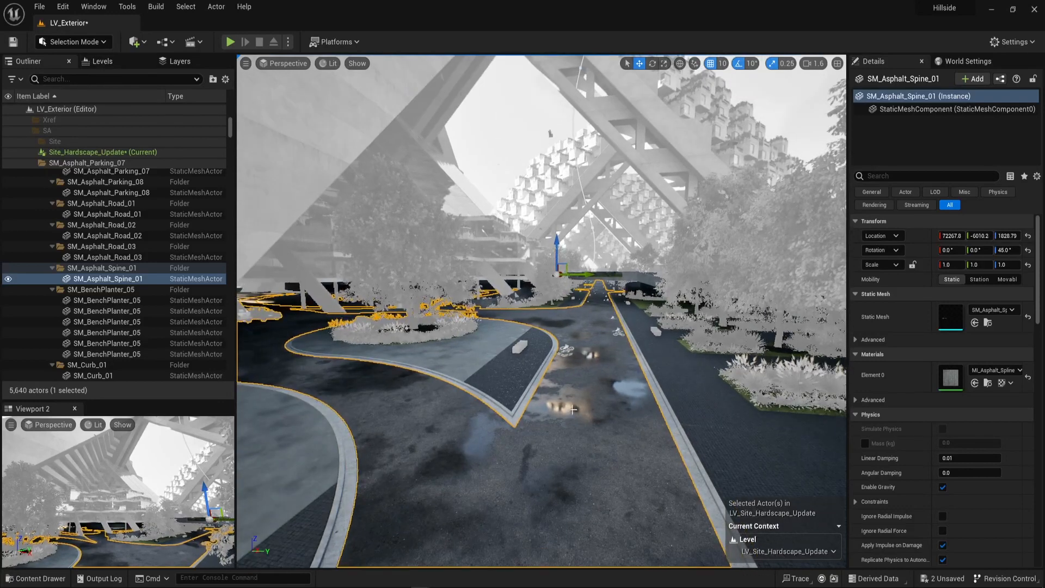
pyautogui.moveTo(573, 409)
pyautogui.mouseDown(button='right')
pyautogui.moveTo(587, 416)
pyautogui.moveTo(569, 423)
pyautogui.mouseUp(button='right')
pyautogui.moveTo(610, 288); pyautogui.dragTo(613, 293, button='right')
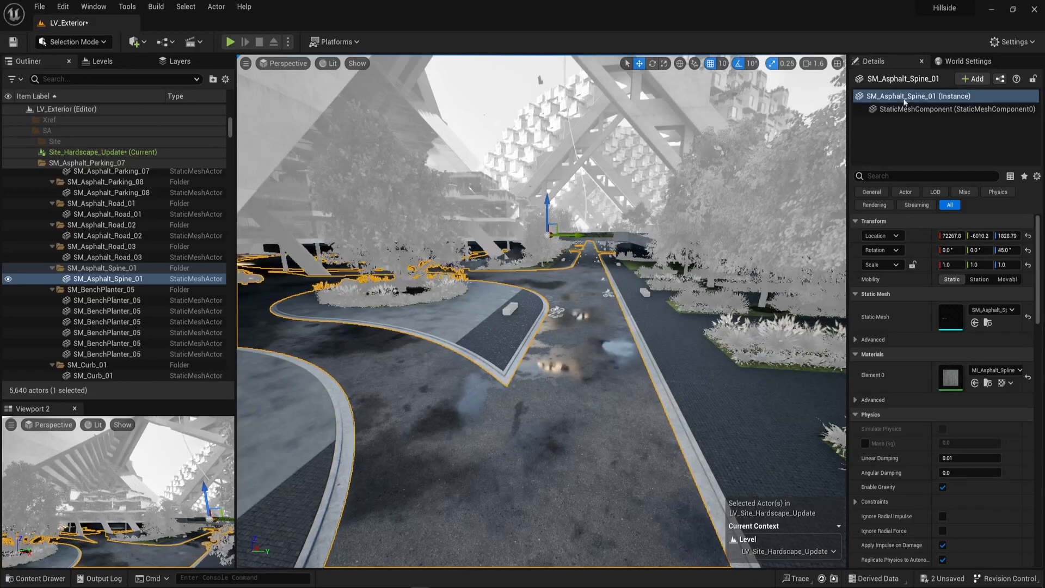
pyautogui.moveTo(595, 391); pyautogui.dragTo(590, 403, button='right')
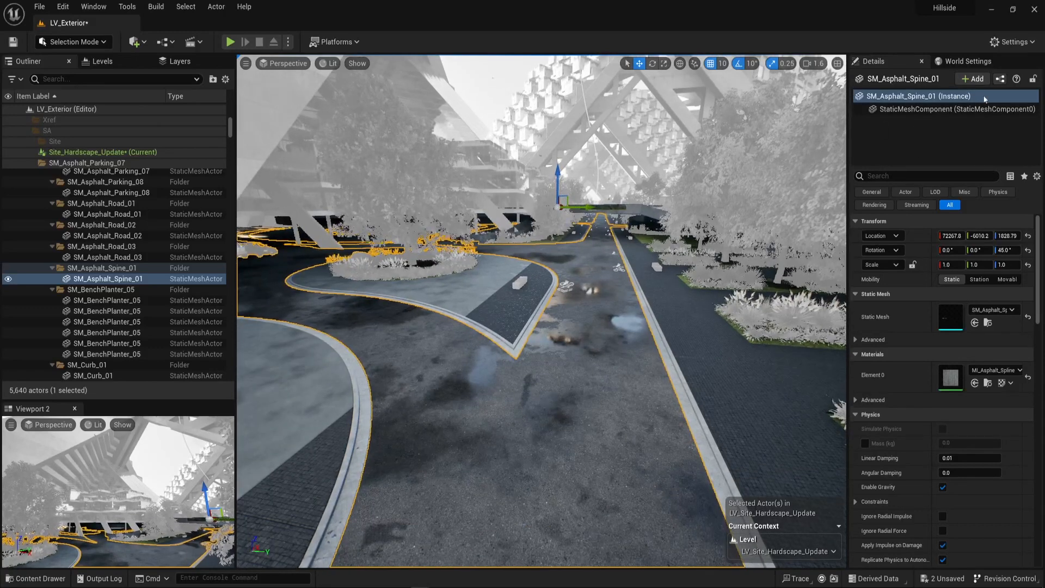
# Create a folder named Migrate directly under the project's Content folder.
pyautogui.moveTo(478, 406)
pyautogui.mouseDown(button='right')
pyautogui.moveTo(479, 381)
pyautogui.moveTo(478, 413)
pyautogui.moveTo(477, 401)
pyautogui.mouseUp(button='right')
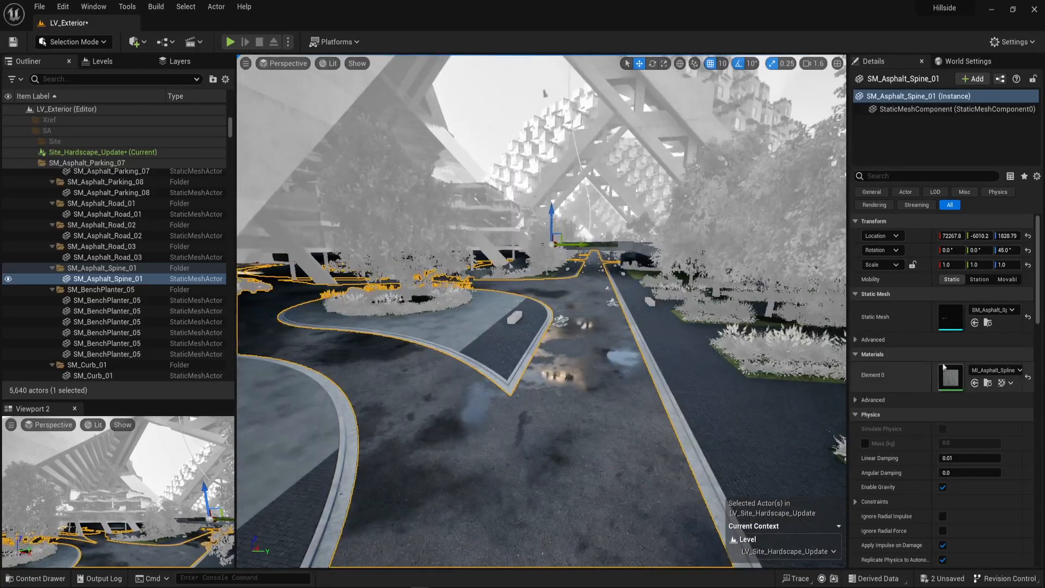
pyautogui.moveTo(606, 425); pyautogui.dragTo(574, 417, button='right')
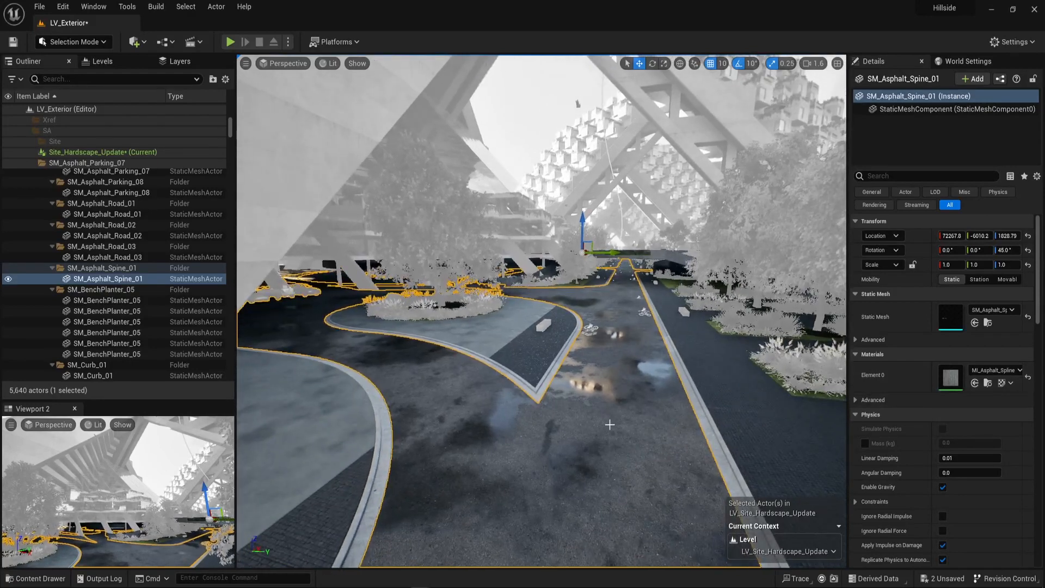
pyautogui.hotkey('ctrl', 'space')
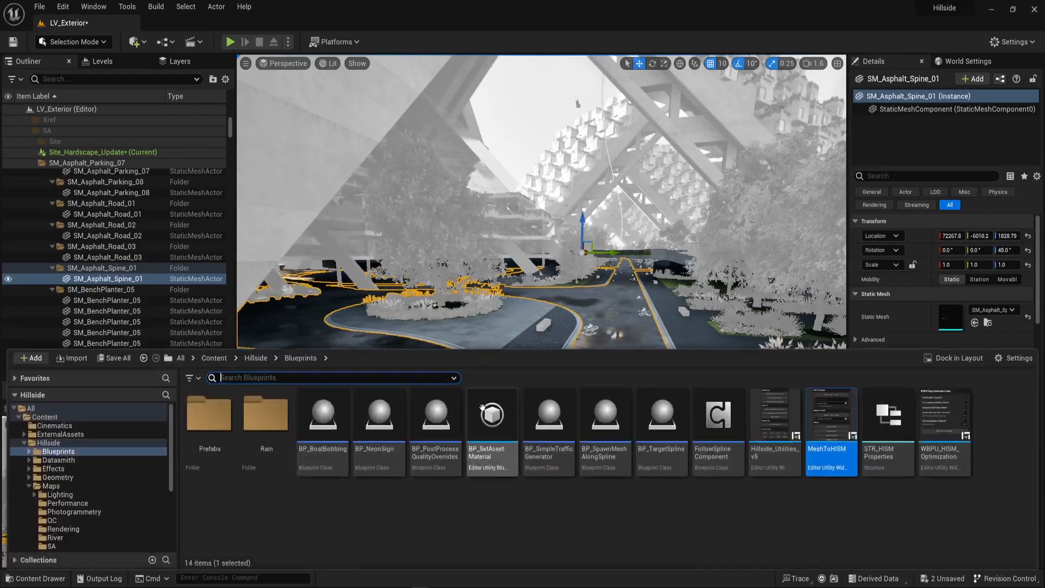
pyautogui.click(436, 534)
pyautogui.click(44, 417)
pyautogui.rightClick(443, 503)
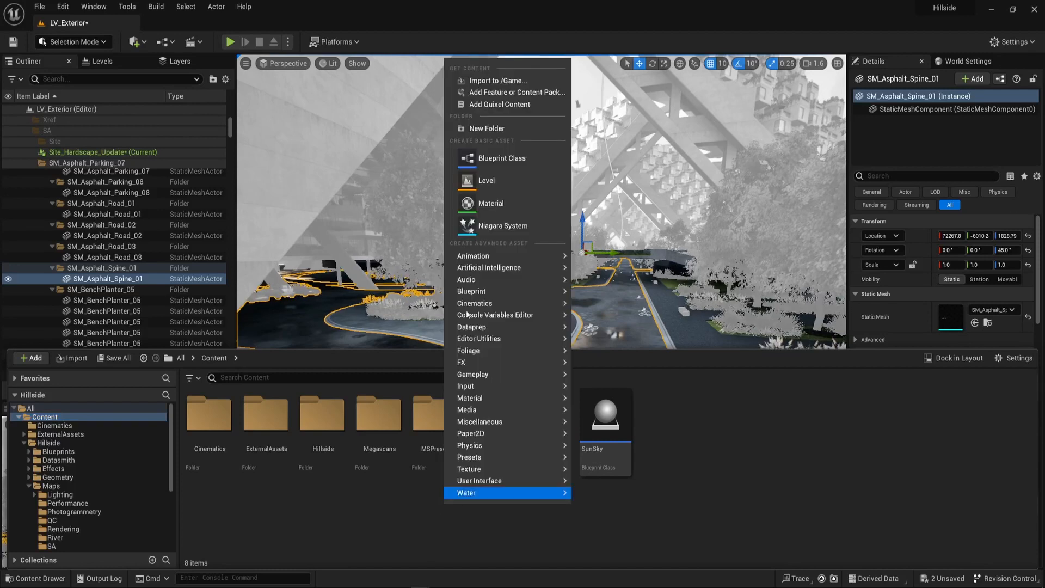
pyautogui.click(509, 128)
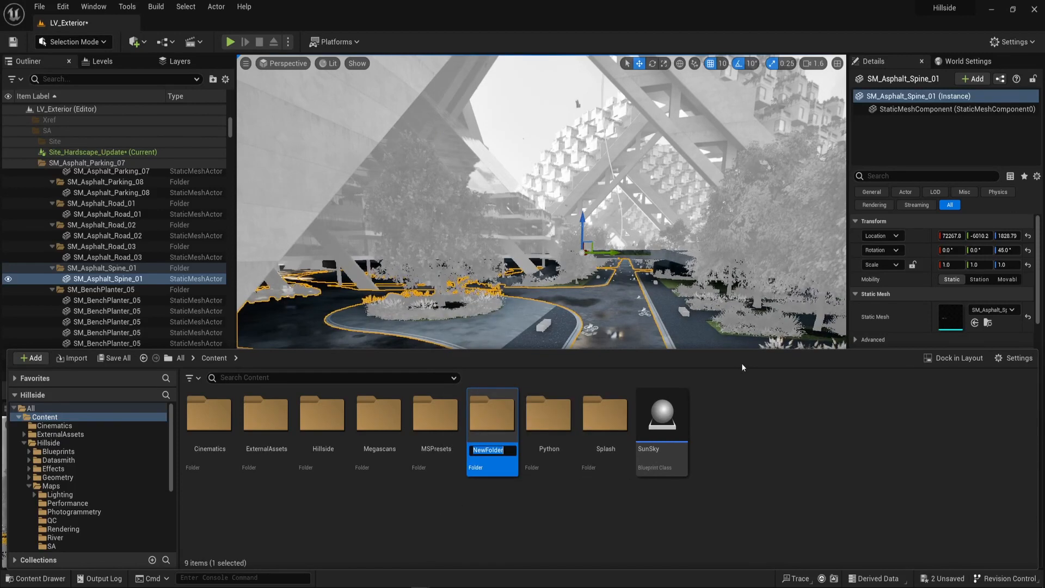
pyautogui.press('BackSpace')
pyautogui.write('Mi')
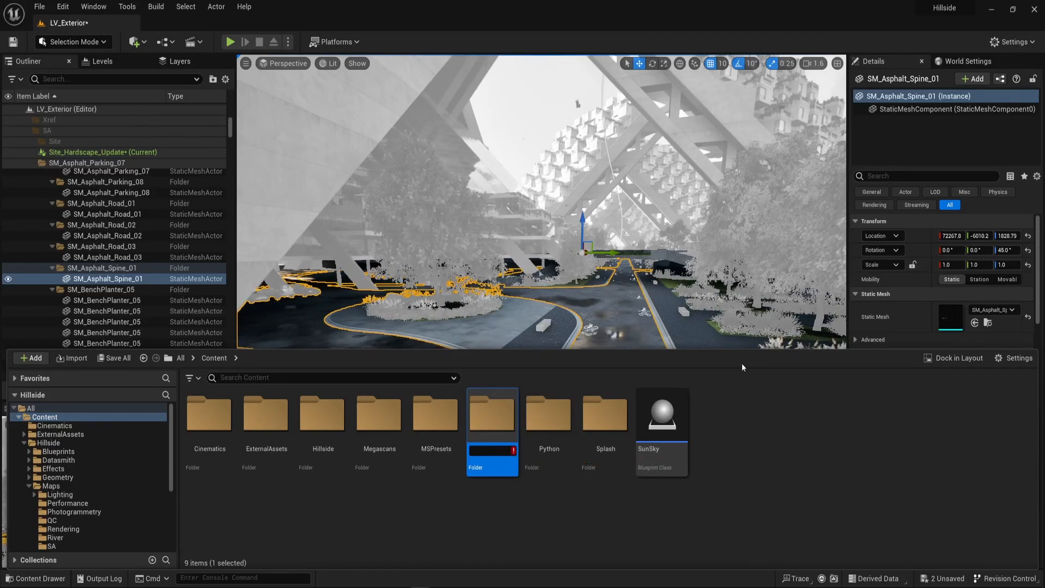
pyautogui.write('grate')
pyautogui.press('Return')
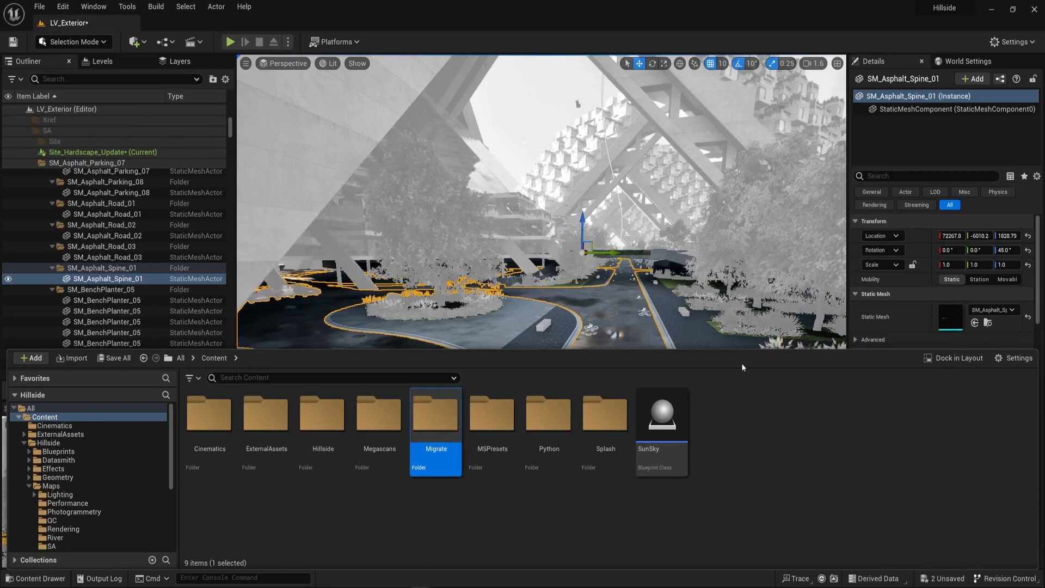
# Create a new level named Road inside the Migrate folder and save it.
pyautogui.press('Return')
pyautogui.rightClick(268, 431)
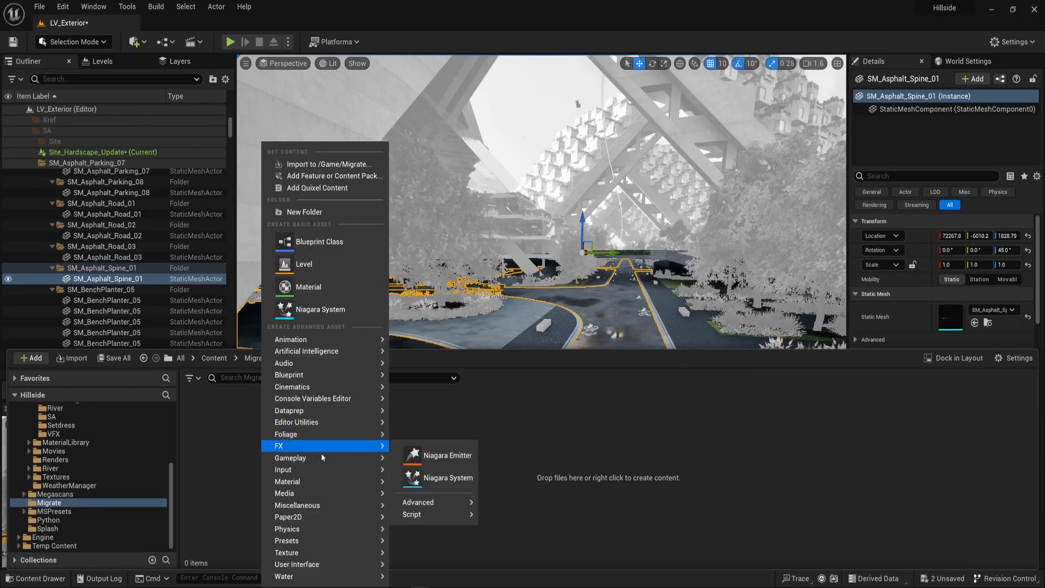
pyautogui.click(321, 263)
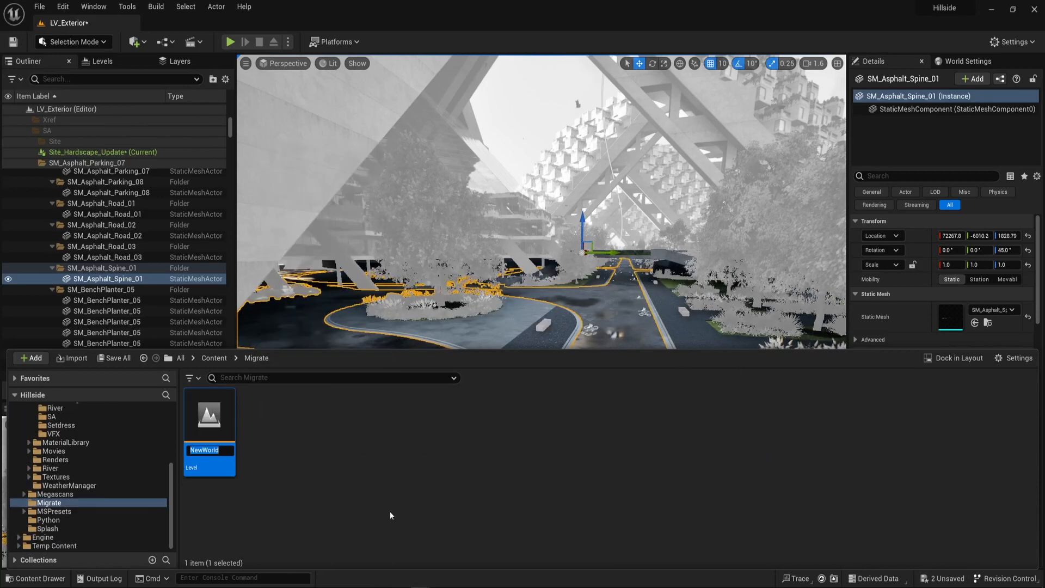
pyautogui.write('Road')
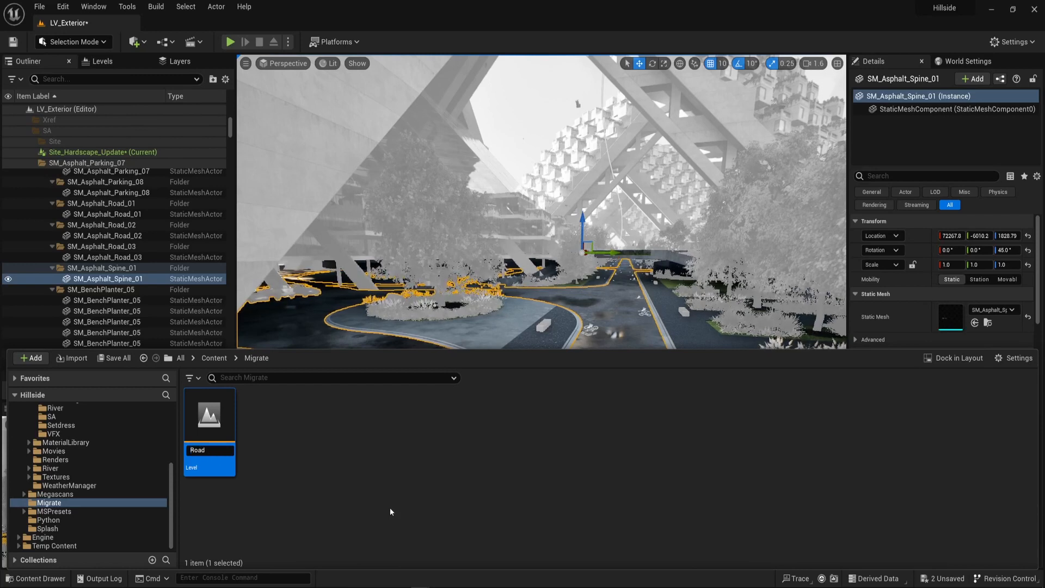
pyautogui.press('Return')
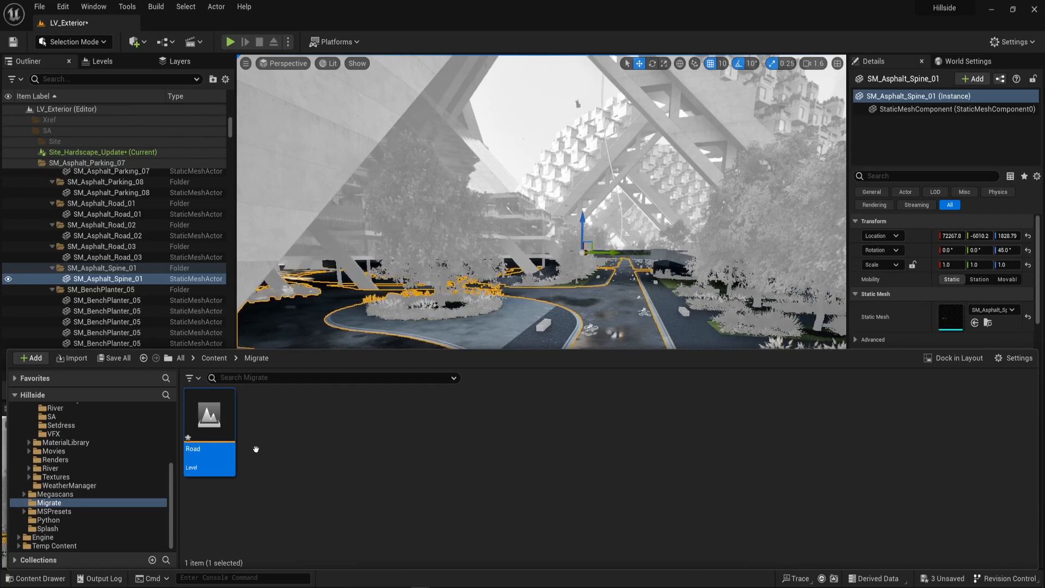
pyautogui.rightClick(211, 436)
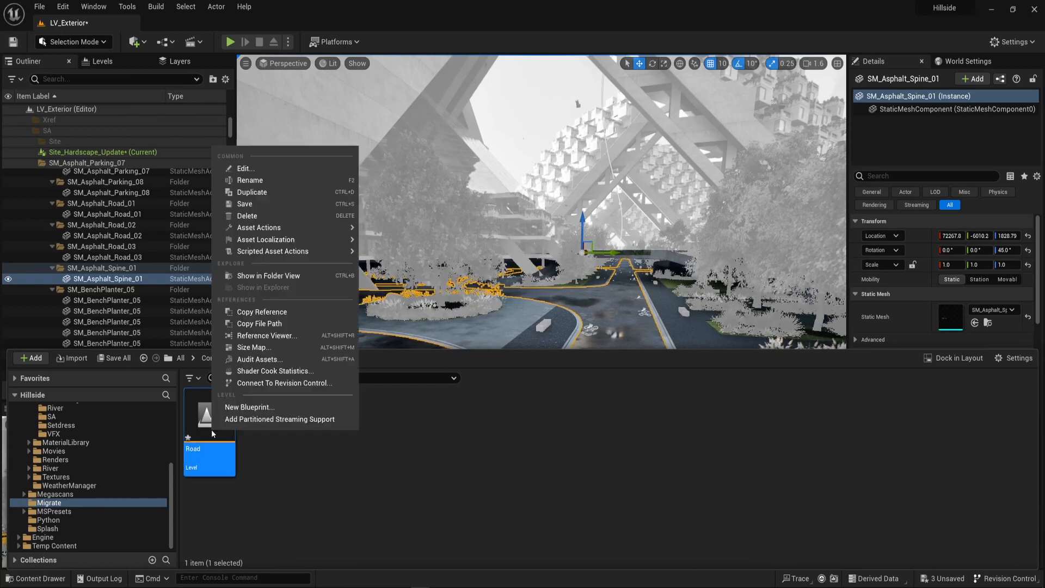
pyautogui.click(244, 204)
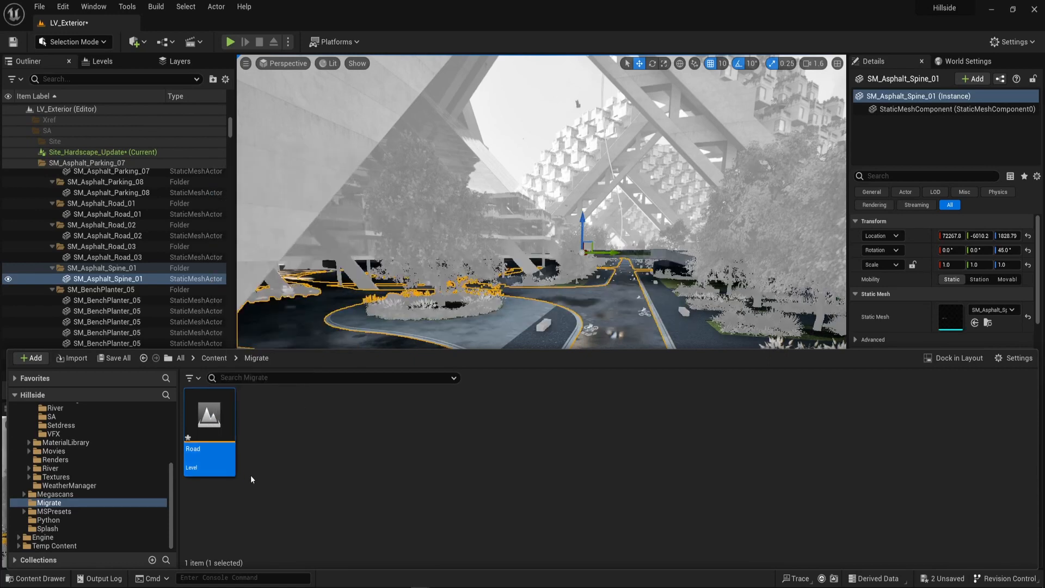
# Add the Road level from the Migrate folder as a sublevel of LV_Exterior's persistent level.
pyautogui.click(100, 63)
pyautogui.hotkey('ctrl', 'space')
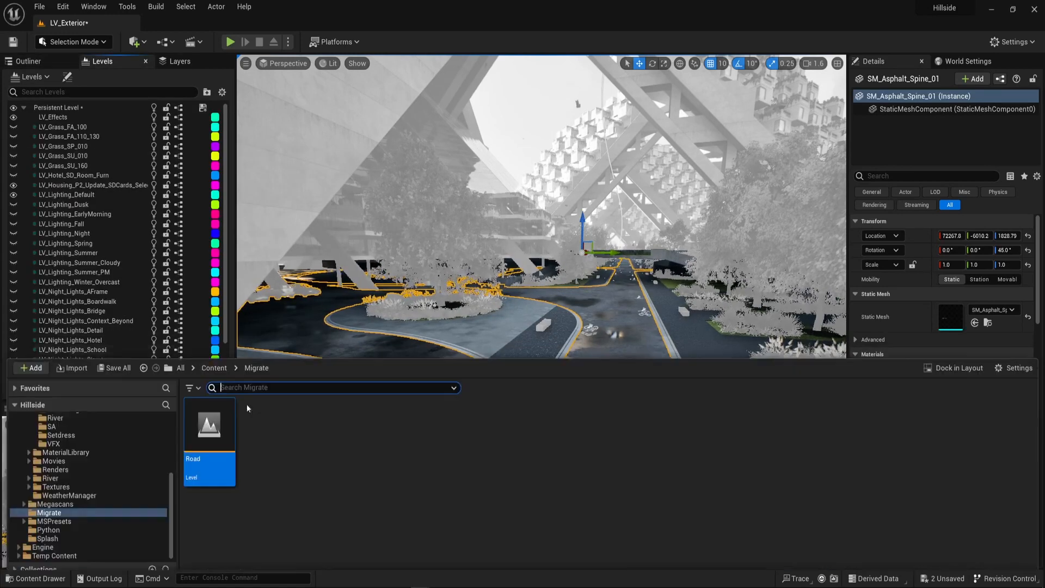
pyautogui.scroll(-2, 109, 302)
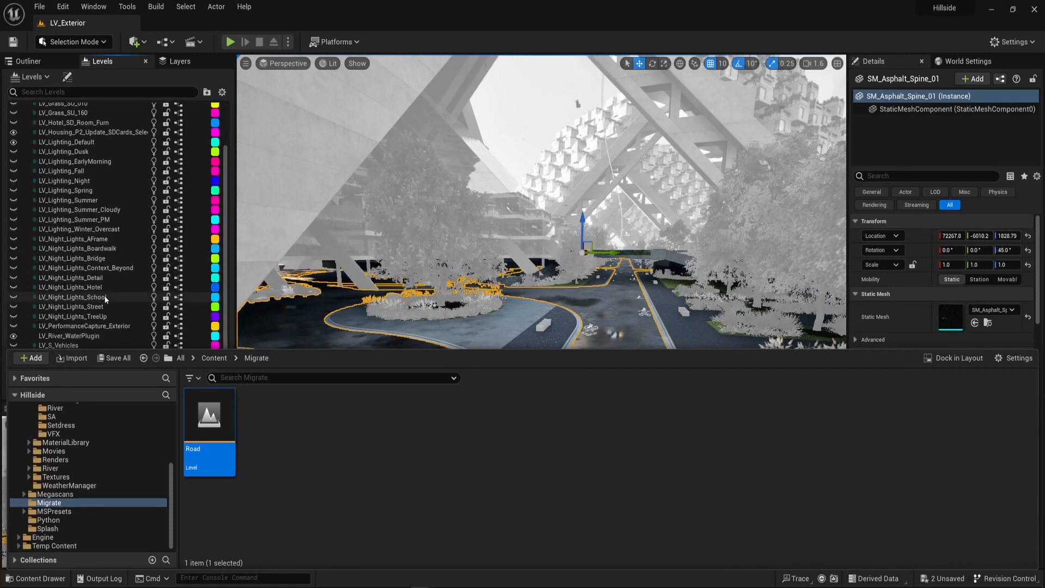
pyautogui.scroll(3, 107, 264)
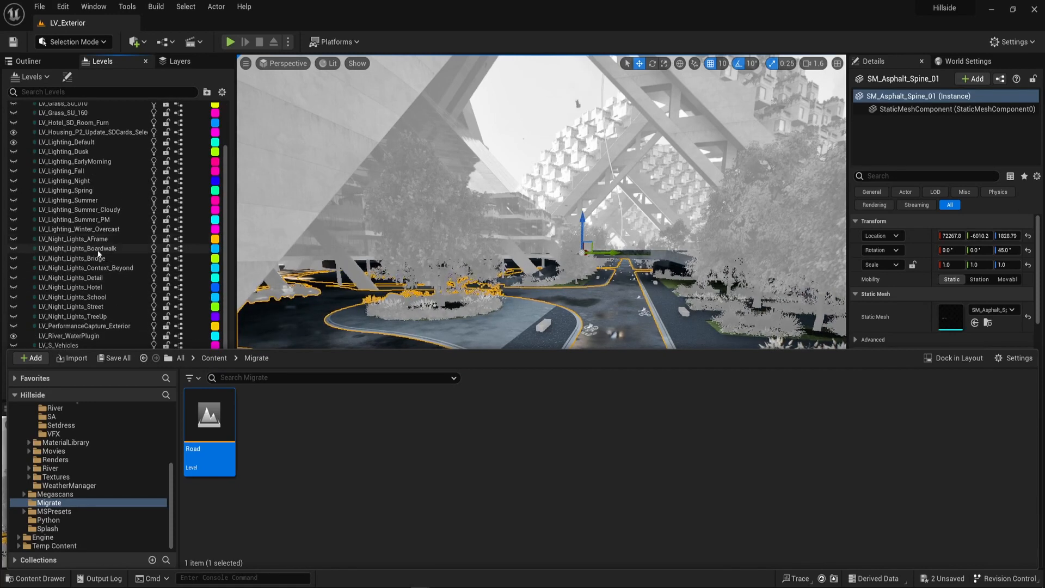
pyautogui.scroll(-3, 117, 273)
pyautogui.scroll(3, 116, 274)
pyautogui.click(1012, 9)
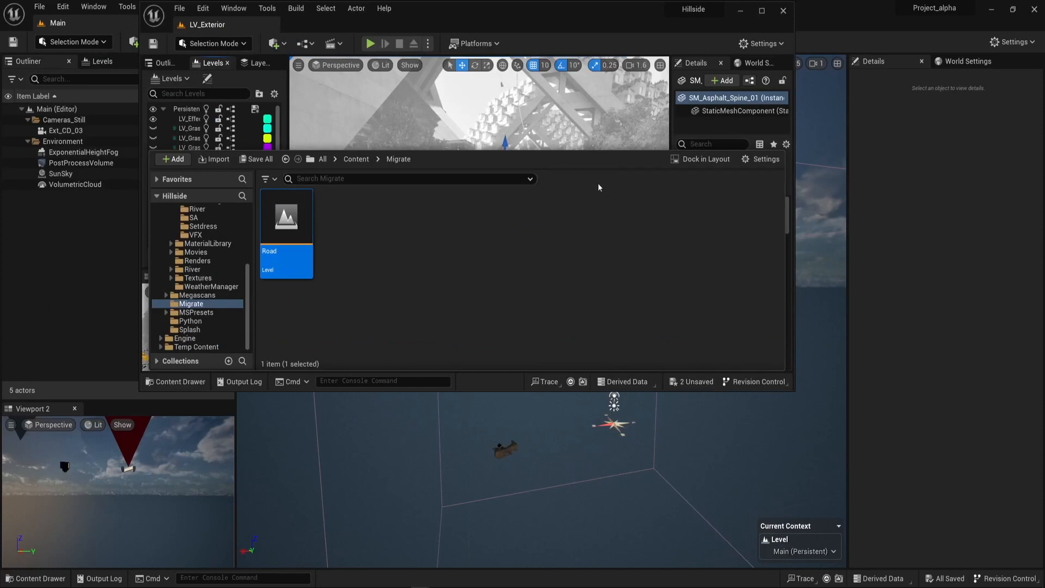
pyautogui.moveTo(570, 20); pyautogui.dragTo(571, 0)
pyautogui.scroll(-3, 123, 255)
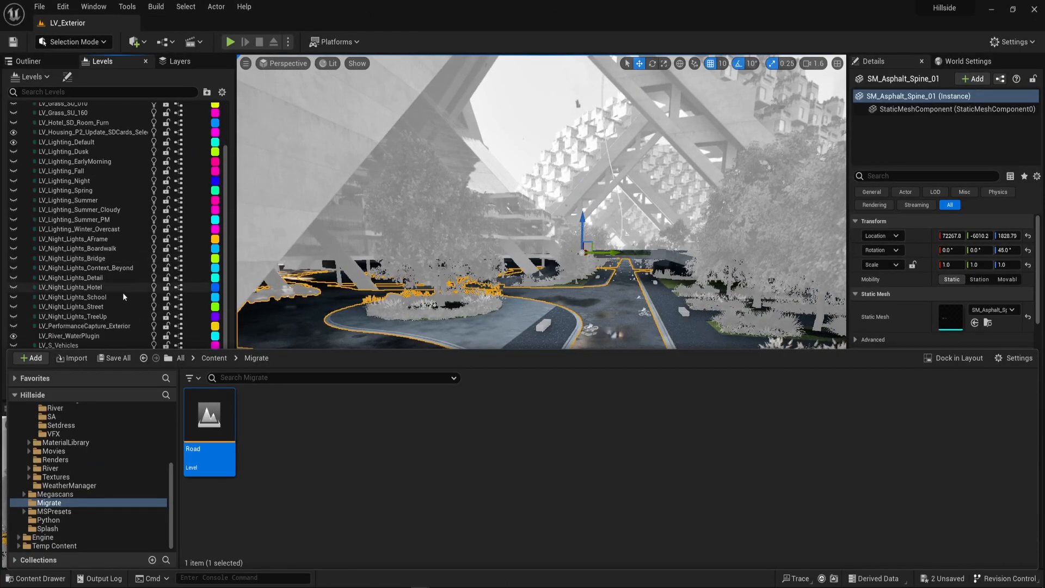
pyautogui.scroll(3, 132, 238)
pyautogui.scroll(-3, 128, 252)
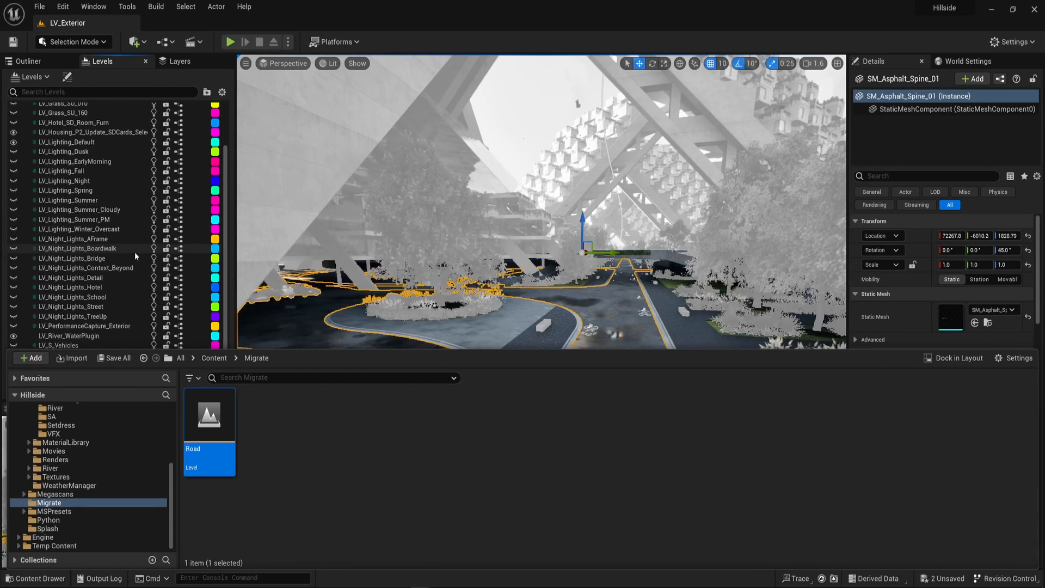
pyautogui.scroll(3, 128, 243)
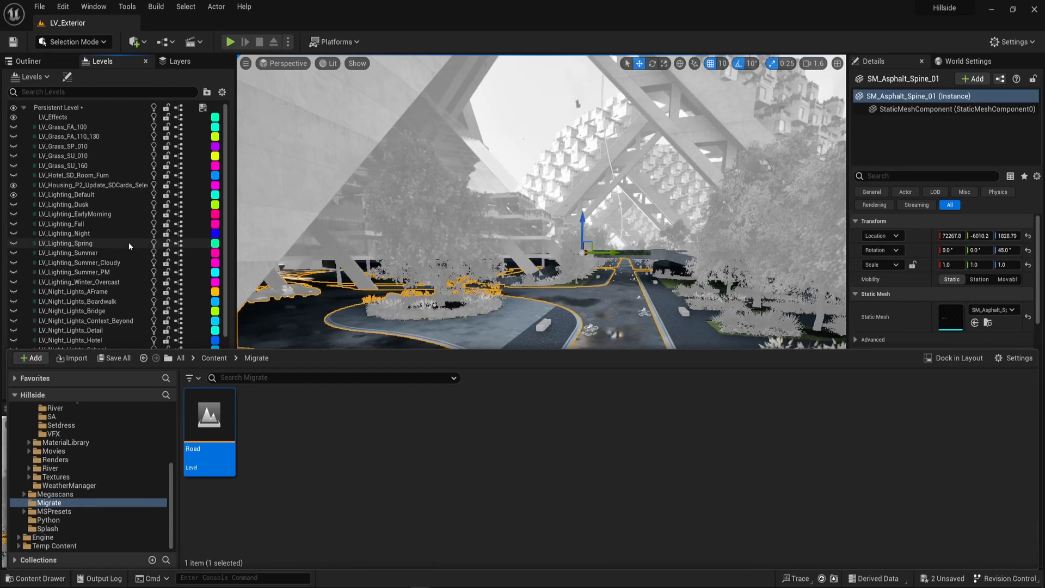
pyautogui.scroll(-3, 128, 243)
pyautogui.scroll(3, 129, 242)
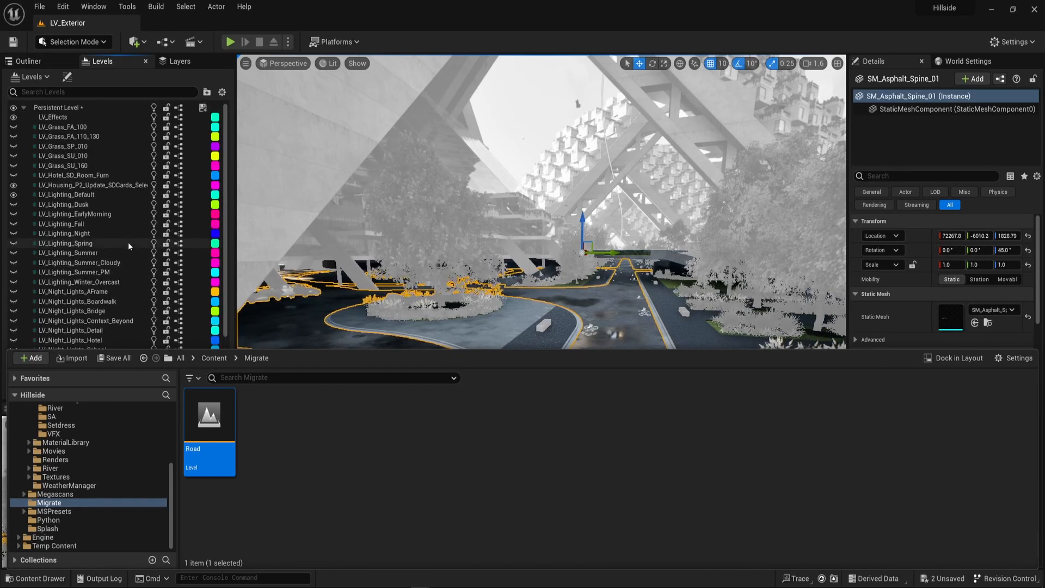
pyautogui.click(28, 63)
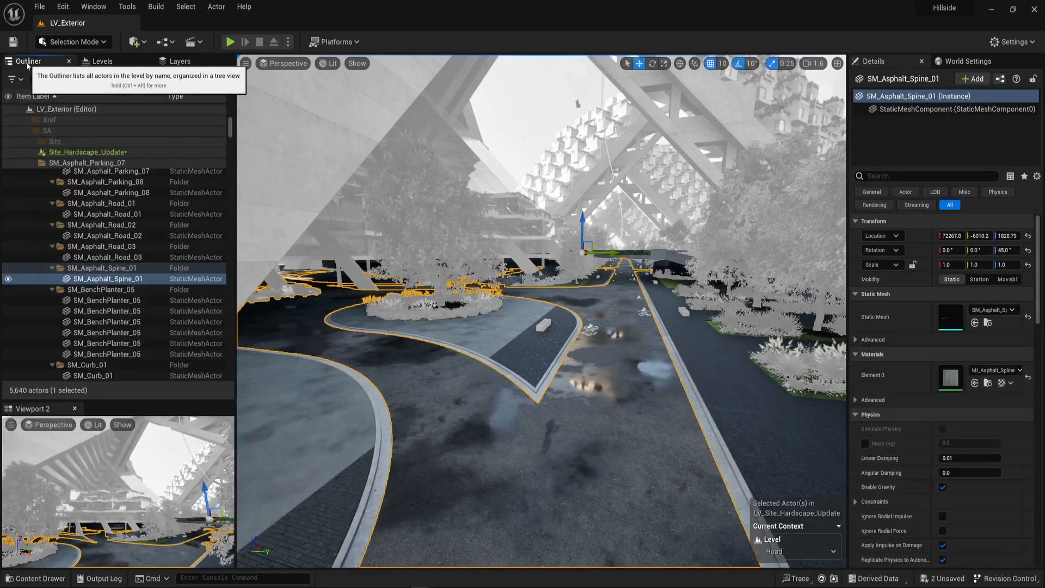
pyautogui.click(108, 65)
pyautogui.scroll(-3, 120, 289)
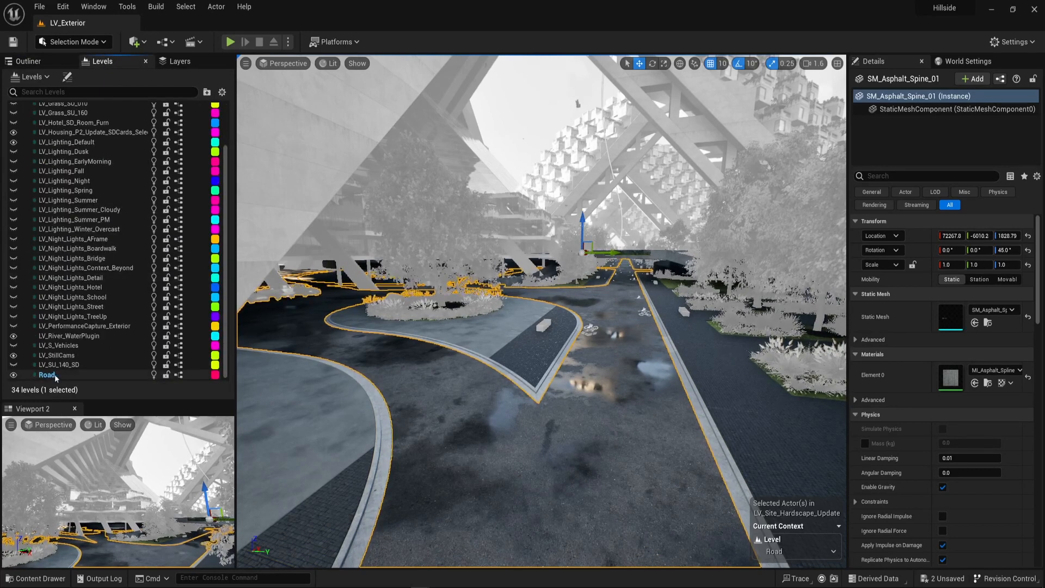
# Move the selected SM_Asphalt_Spine_01 actor into the Road level.
pyautogui.click(78, 374)
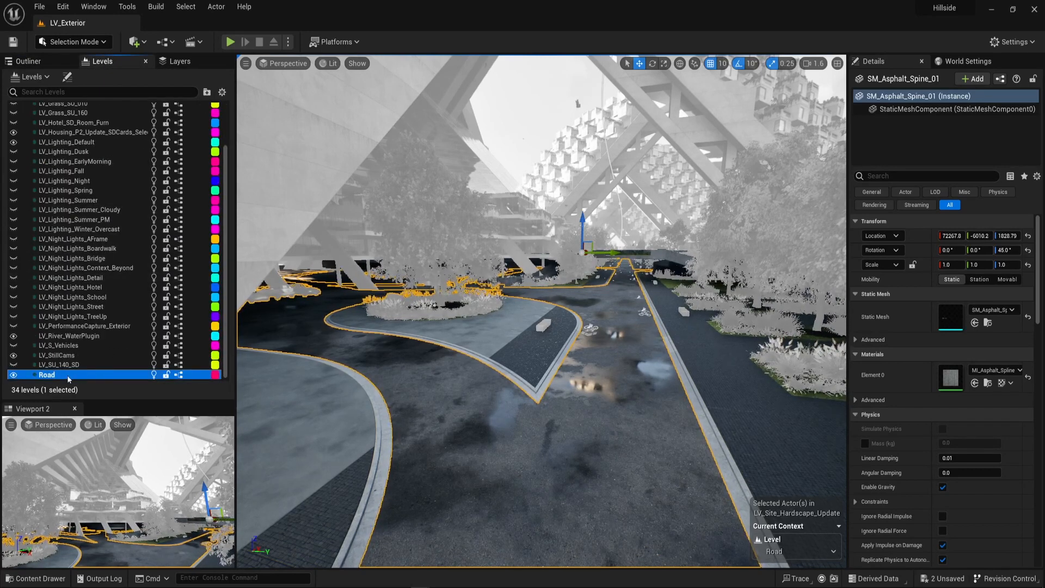
pyautogui.click(72, 364)
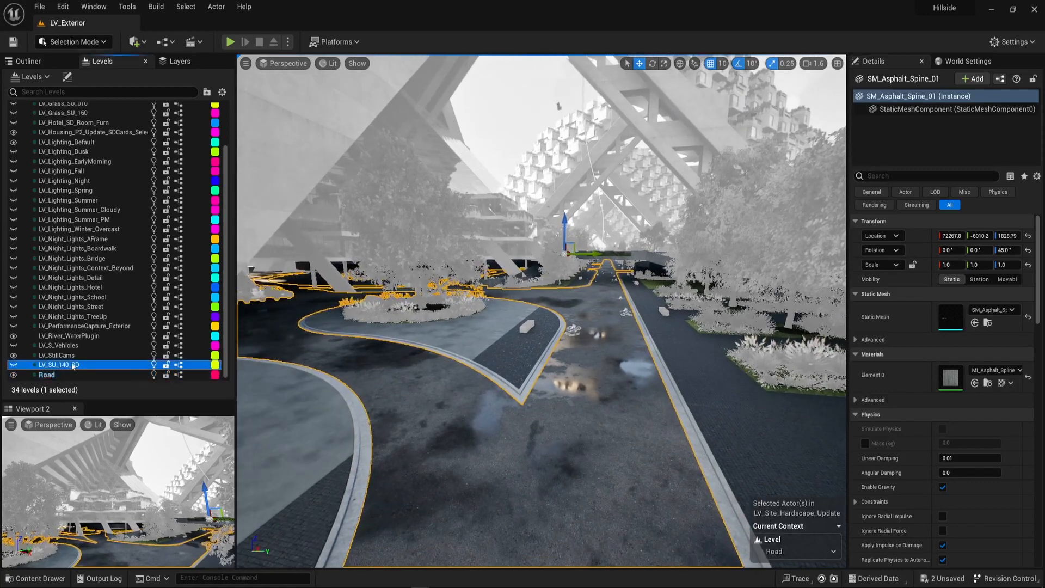
pyautogui.click(63, 375)
pyautogui.hotkey('ctrl', 'space')
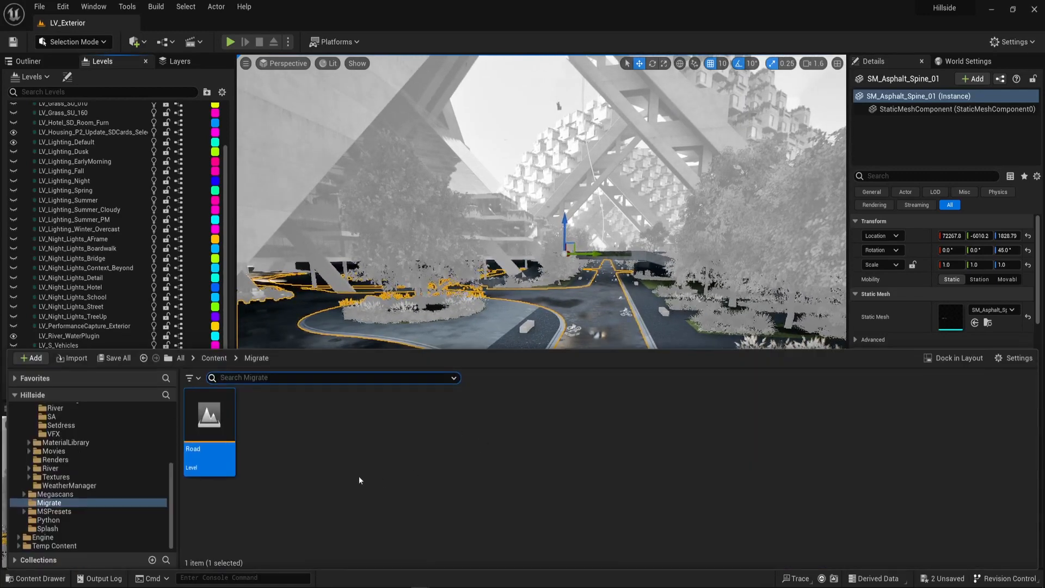
pyautogui.click(70, 306)
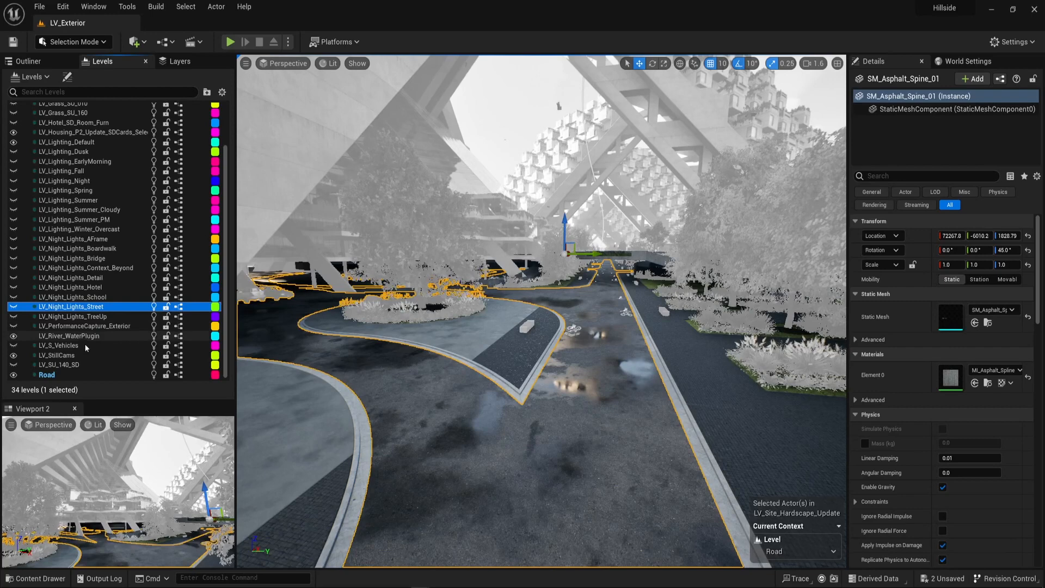
pyautogui.click(60, 375)
pyautogui.moveTo(558, 424); pyautogui.dragTo(518, 444, button='right')
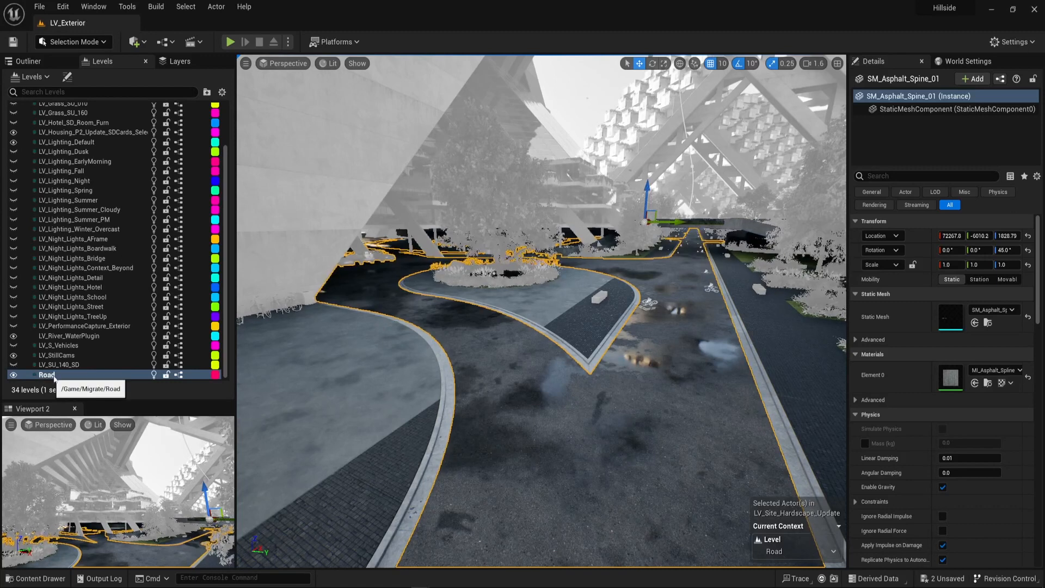
pyautogui.moveTo(275, 362); pyautogui.dragTo(298, 365, button='right')
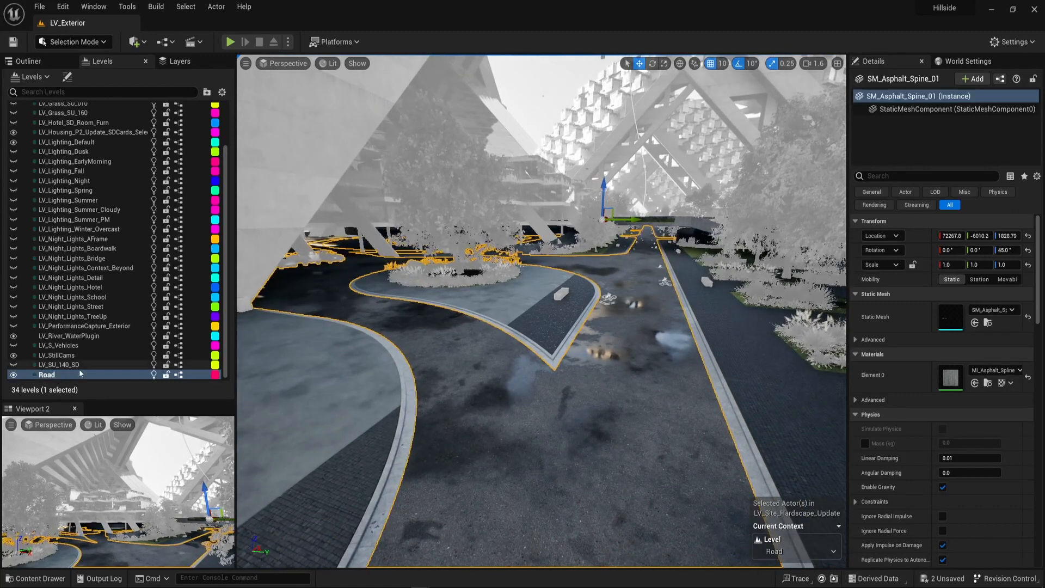
pyautogui.click(80, 374)
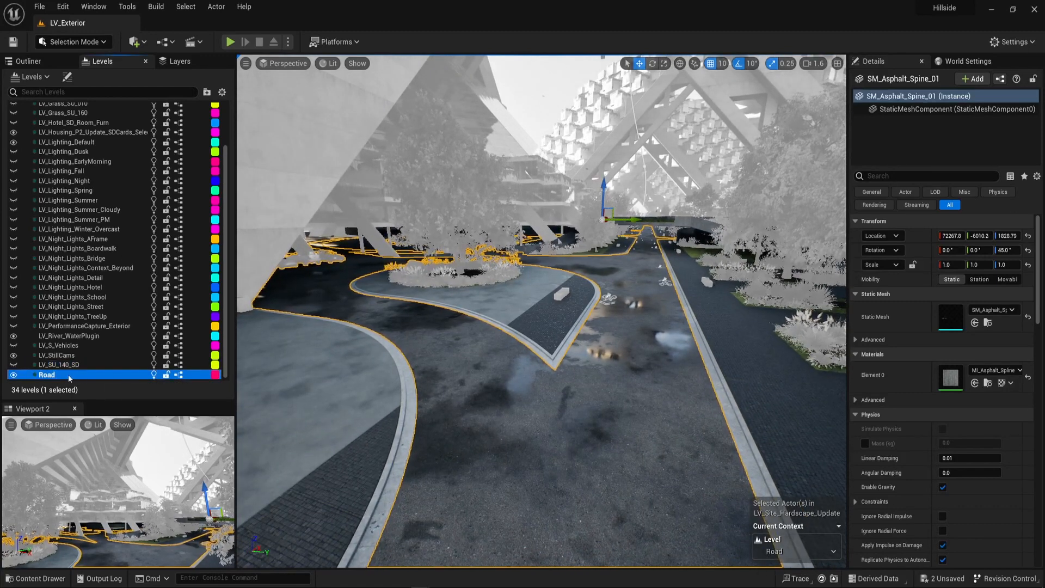
pyautogui.rightClick(68, 376)
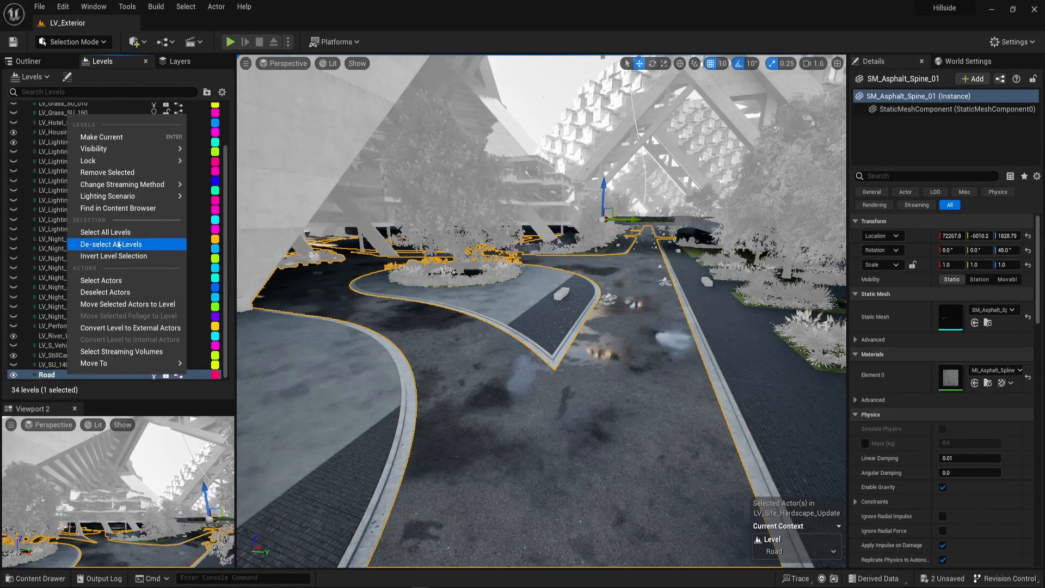
pyautogui.click(149, 305)
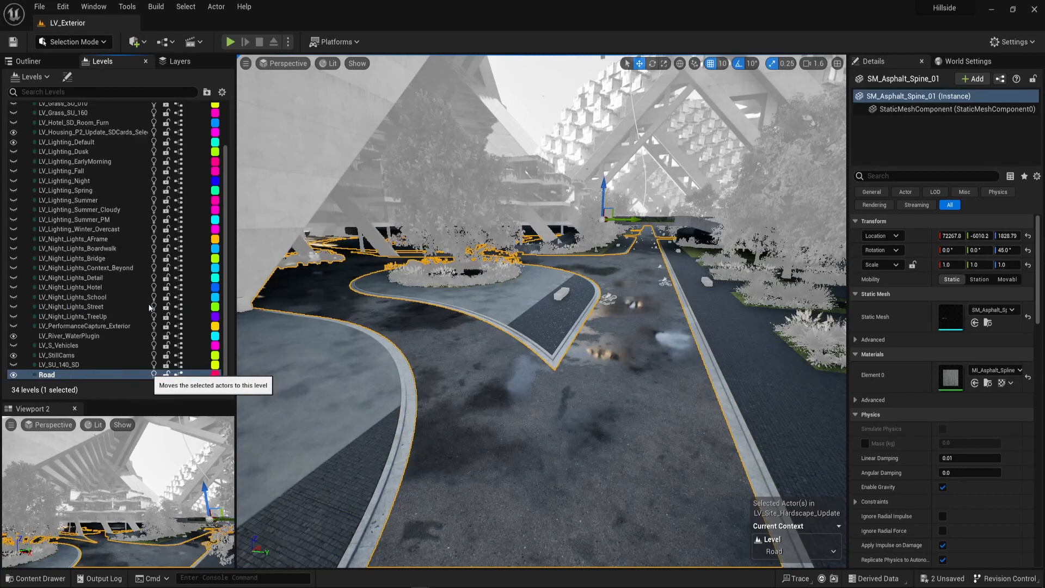
# Save the Road sublevel with the moved road mesh.
pyautogui.moveTo(419, 339); pyautogui.dragTo(419, 339, button='right')
pyautogui.moveTo(642, 281); pyautogui.dragTo(641, 281, button='right')
pyautogui.moveTo(504, 387); pyautogui.dragTo(503, 388, button='right')
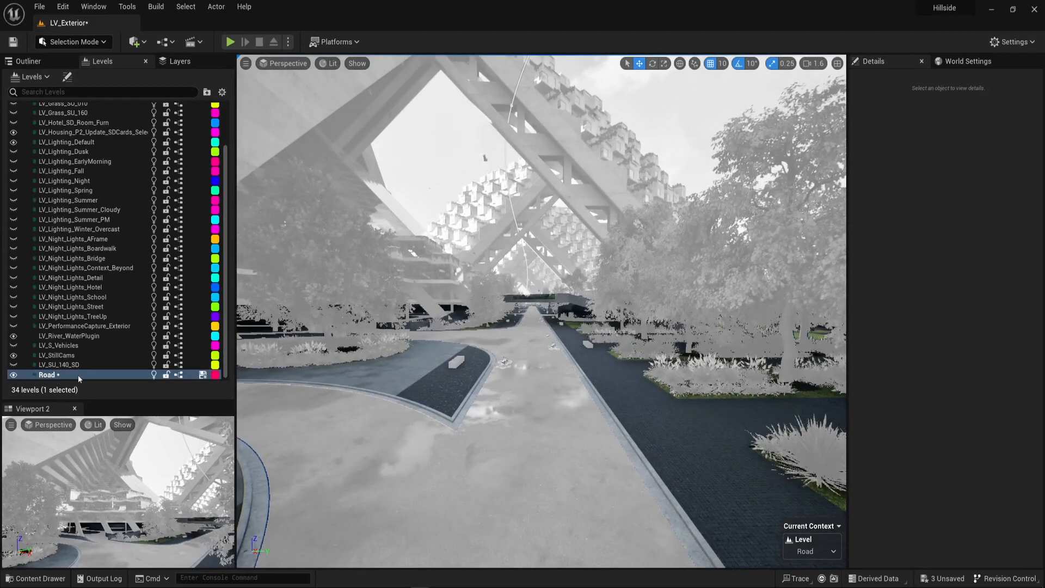
pyautogui.click(202, 375)
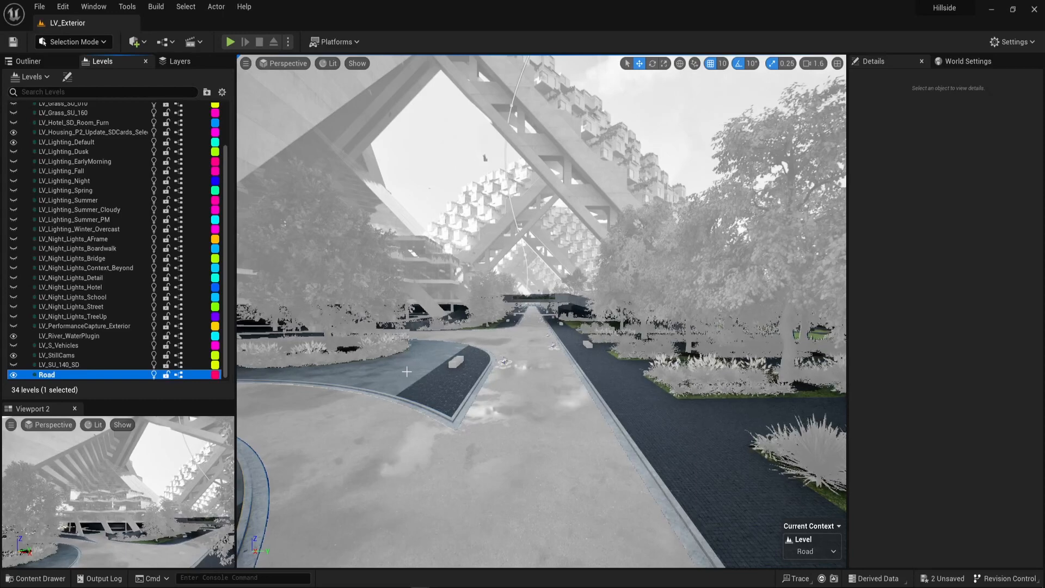
pyautogui.moveTo(482, 337); pyautogui.dragTo(482, 337, button='right')
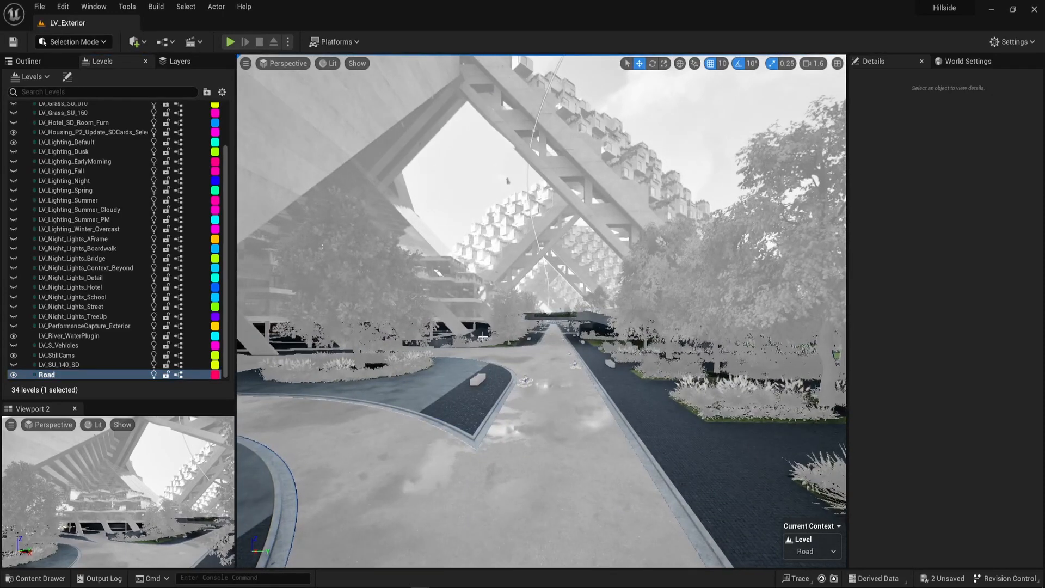
# Commit the changes to the Site_Hardscape_Update level instance being edited, using one of its pavers, to return to the full LV_Exterior scene.
pyautogui.click(28, 61)
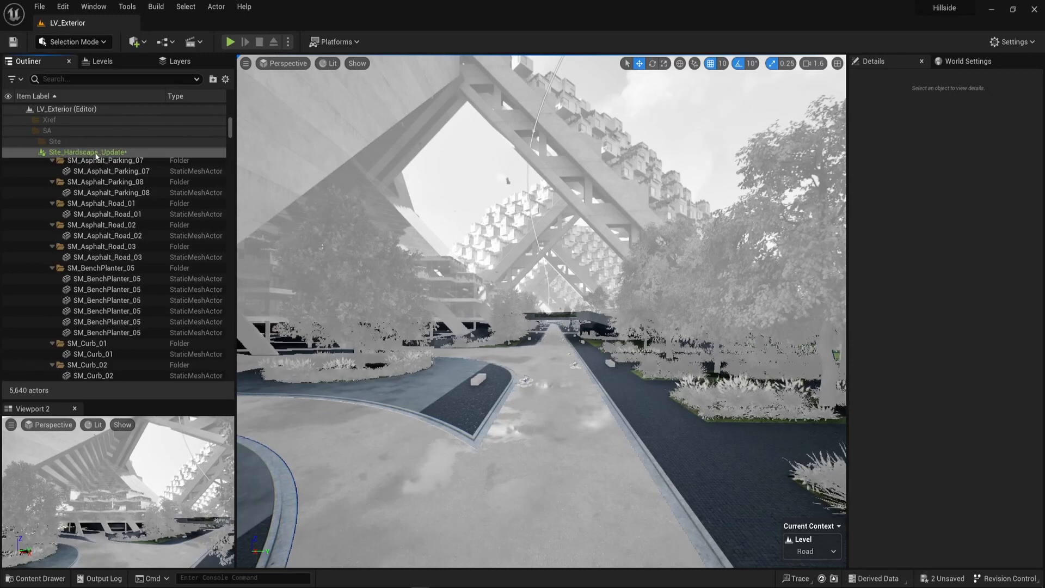
pyautogui.moveTo(428, 429); pyautogui.dragTo(428, 429, button='right')
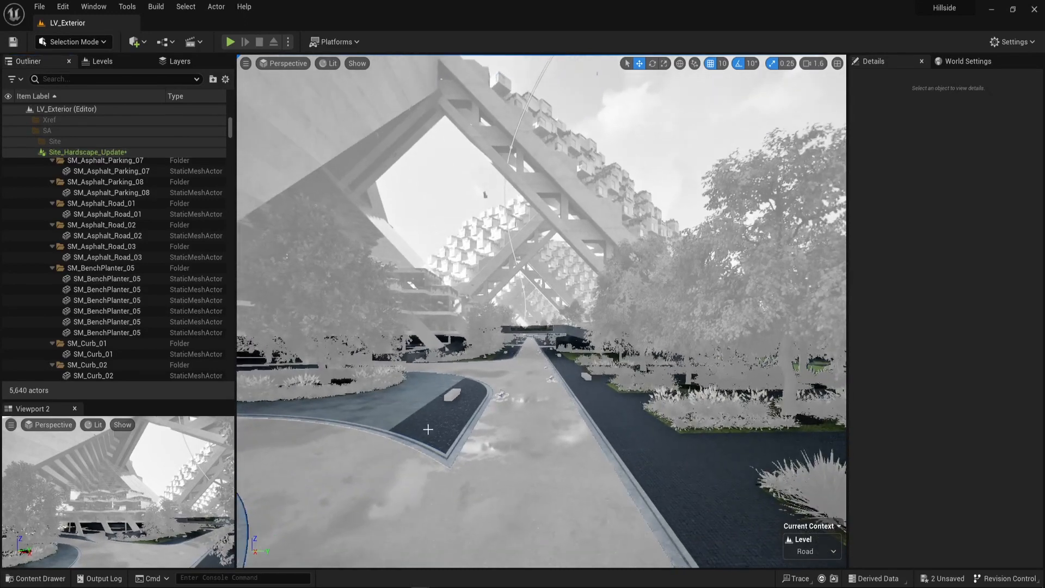
pyautogui.click(427, 410)
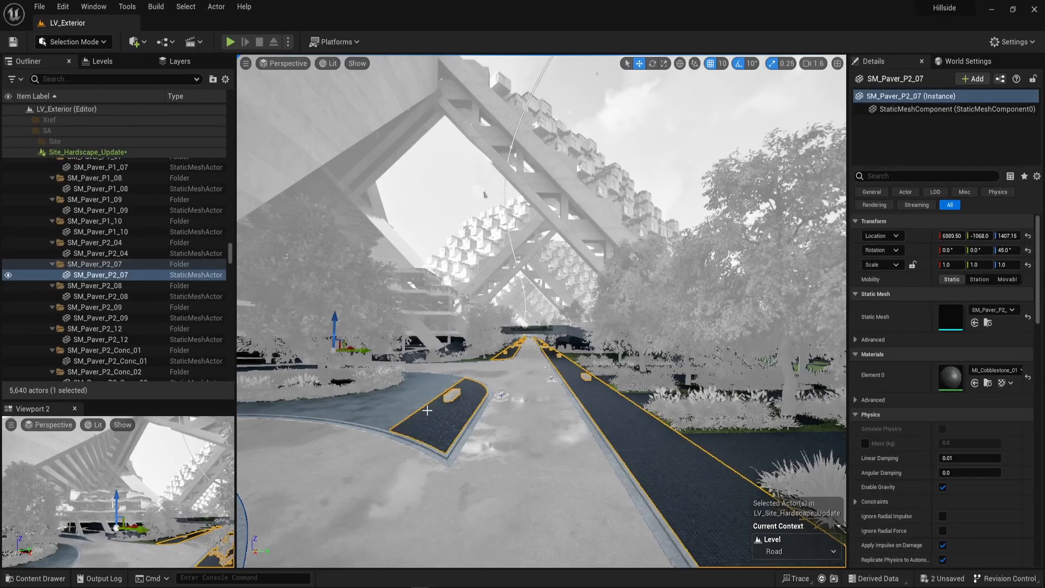
pyautogui.rightClick(427, 411)
pyautogui.moveTo(545, 363)
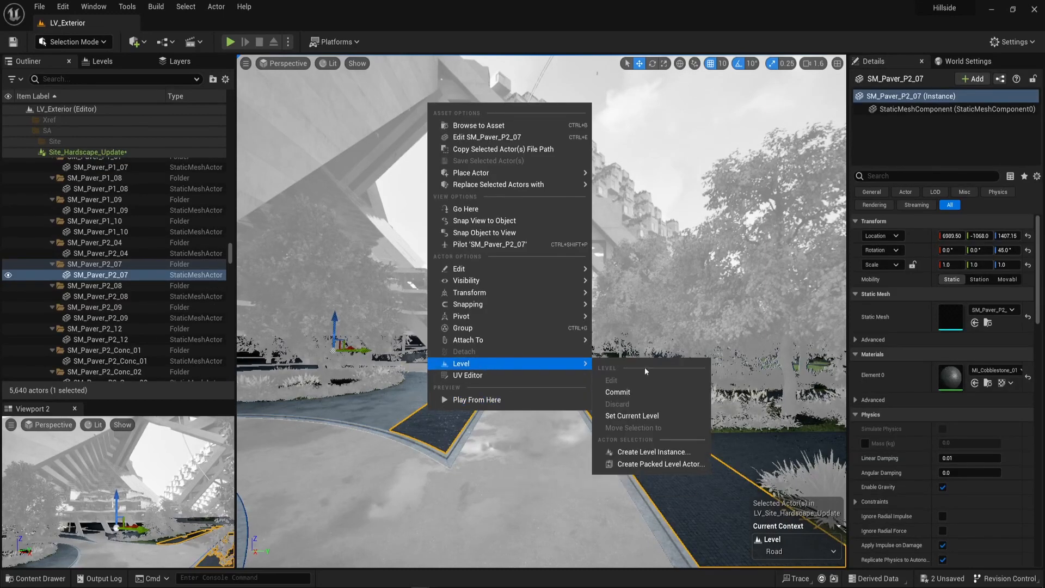
pyautogui.click(612, 391)
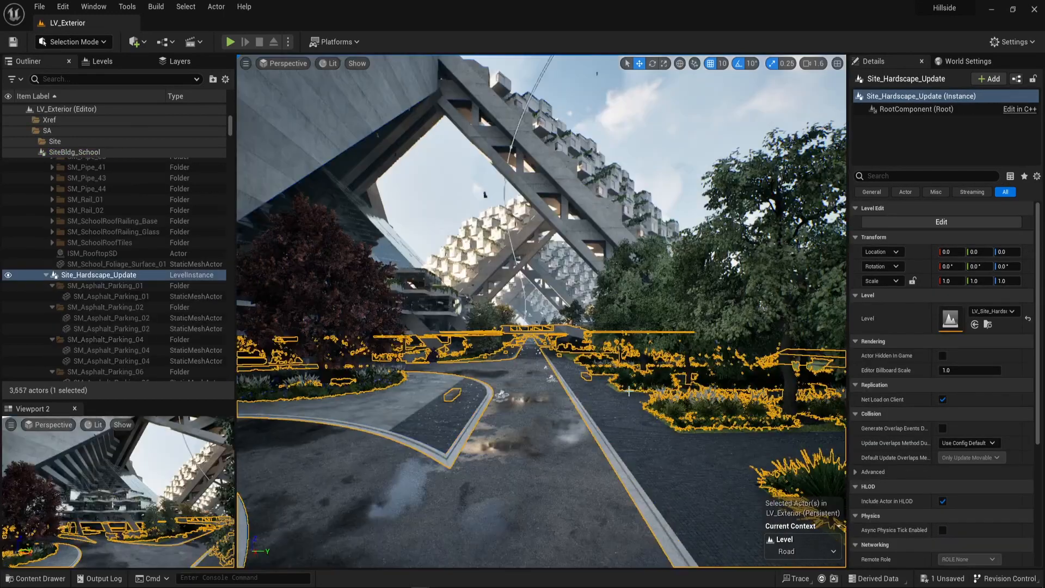
pyautogui.moveTo(611, 210); pyautogui.dragTo(636, 158, button='right')
pyautogui.click(611, 210)
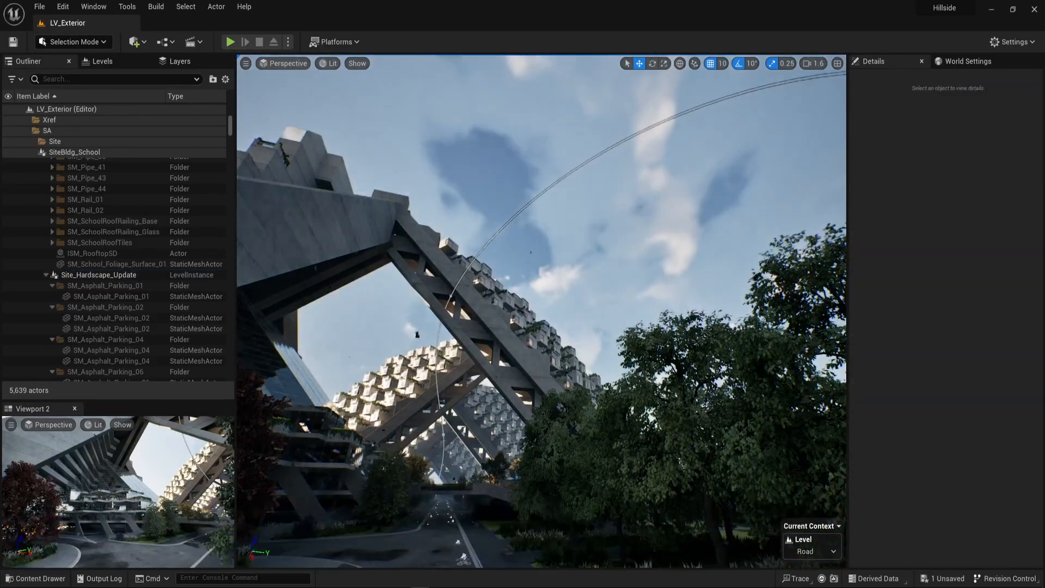
pyautogui.moveTo(612, 211); pyautogui.dragTo(575, 349, button='right')
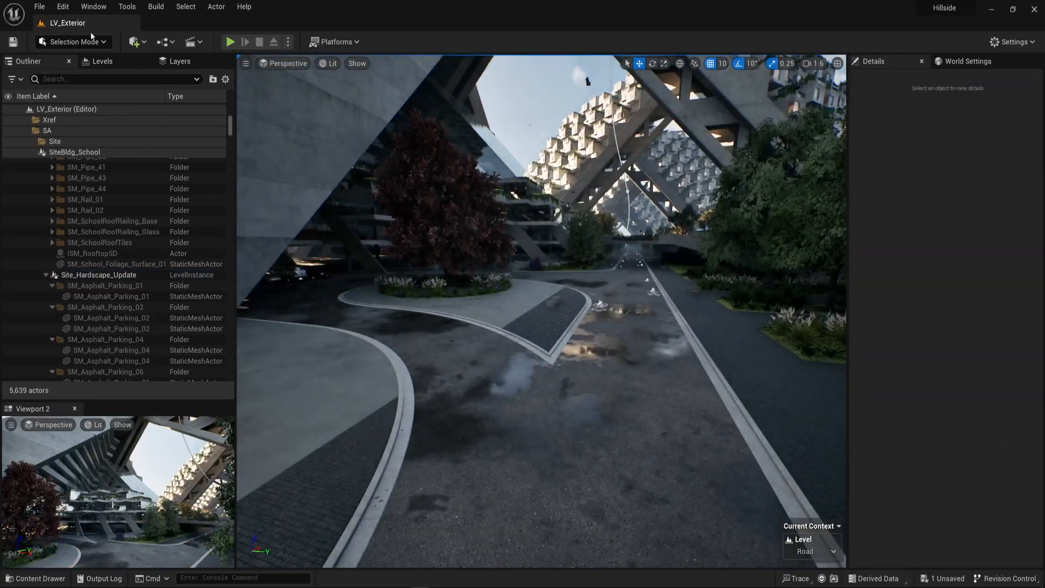
# Locate the Road sublevel's asset in the Content Browser.
pyautogui.click(96, 61)
pyautogui.click(47, 374)
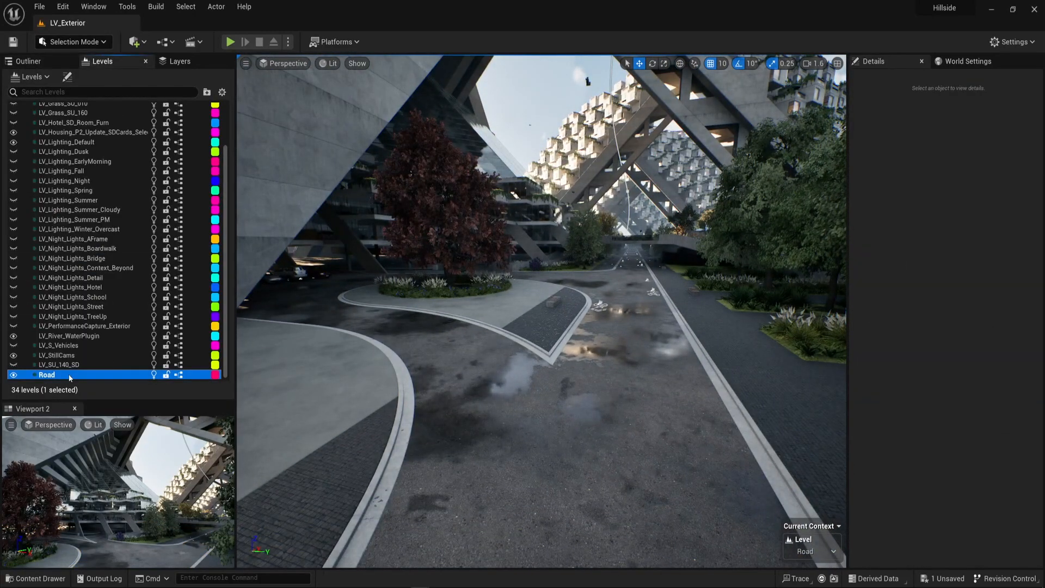
pyautogui.rightClick(69, 376)
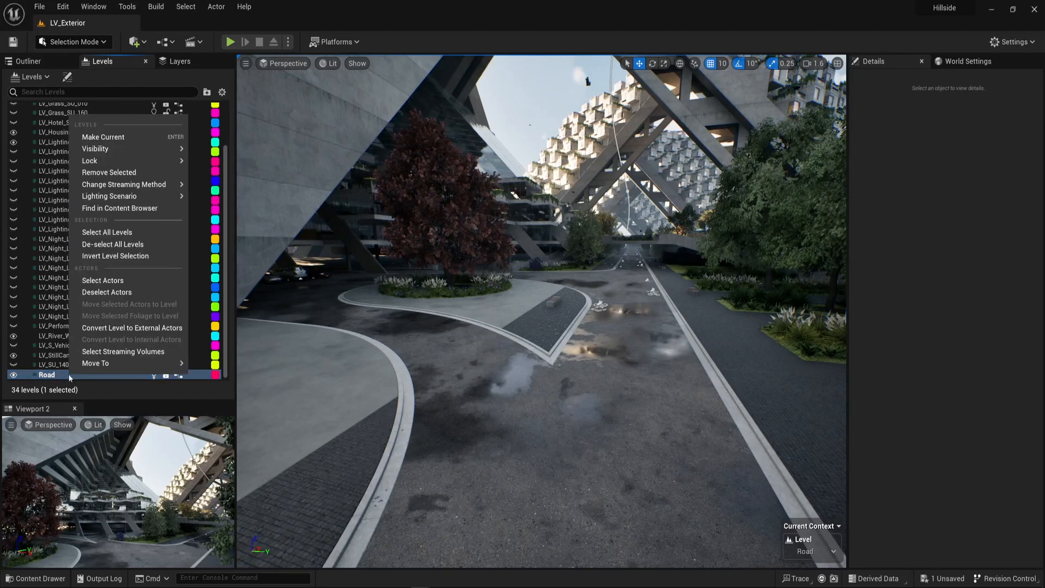
pyautogui.click(122, 209)
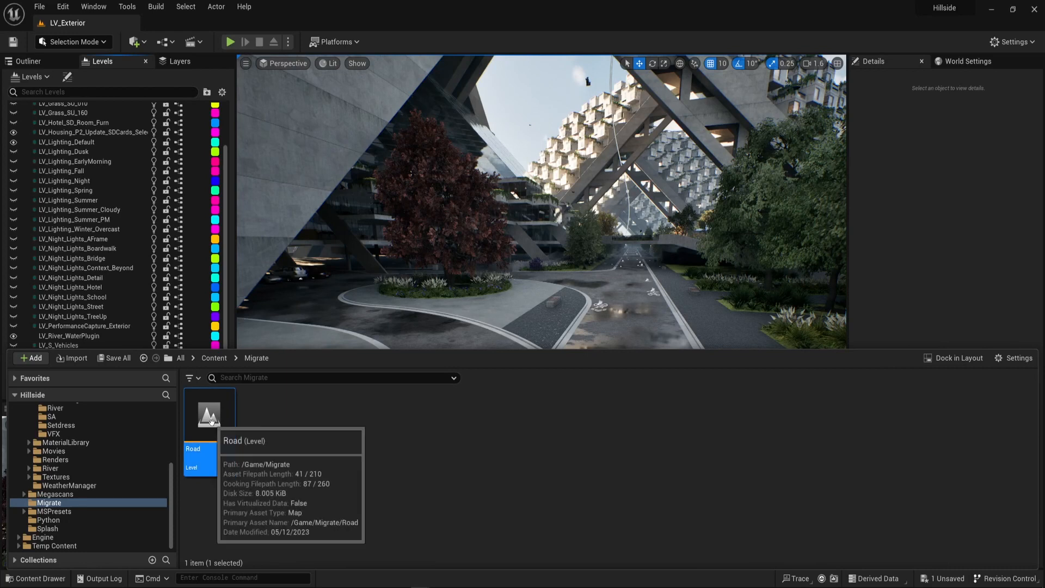
# Start migrating the Road level without saving LV_Exterior, review the Asset Report and accept the listed dependencies.
pyautogui.rightClick(231, 411)
pyautogui.moveTo(262, 220)
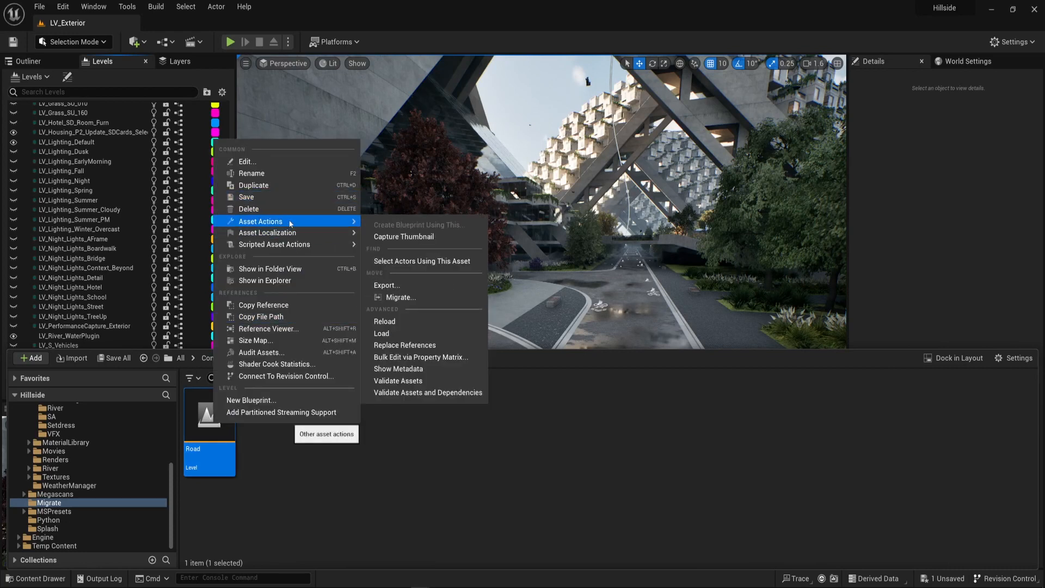
pyautogui.click(387, 298)
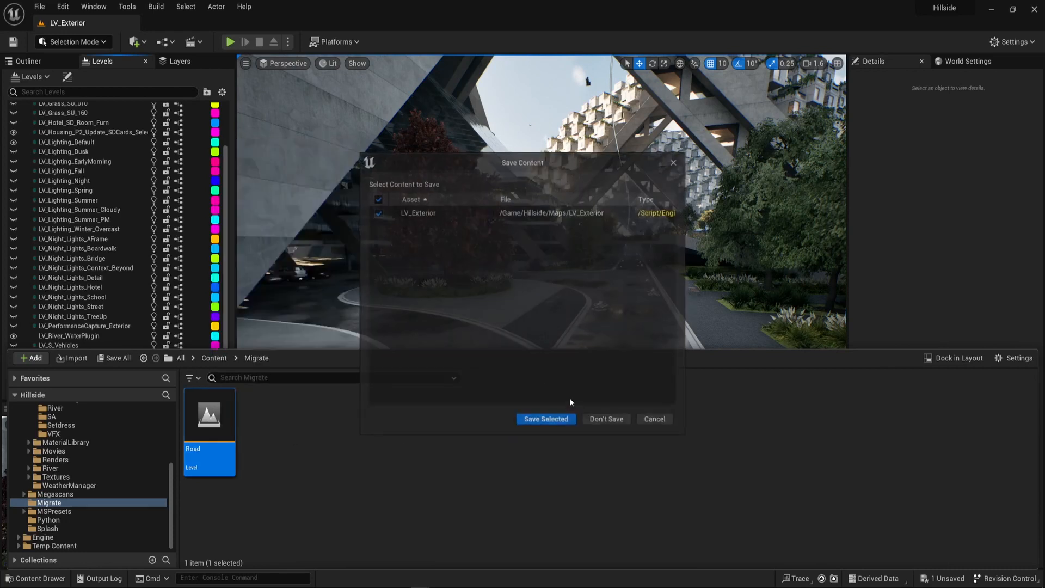
pyautogui.click(607, 420)
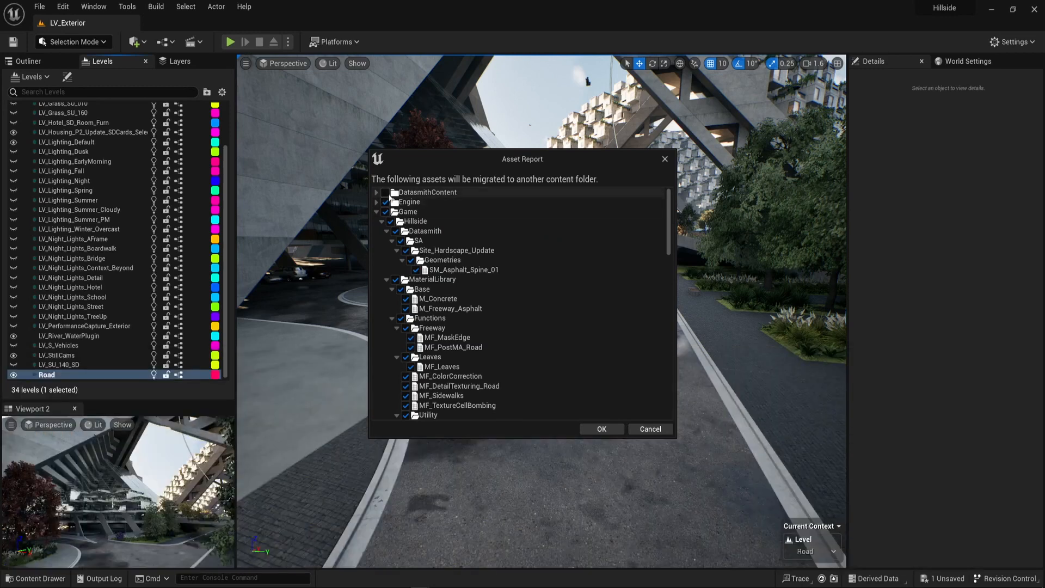
pyautogui.scroll(-15, 469, 338)
pyautogui.scroll(-15, 426, 398)
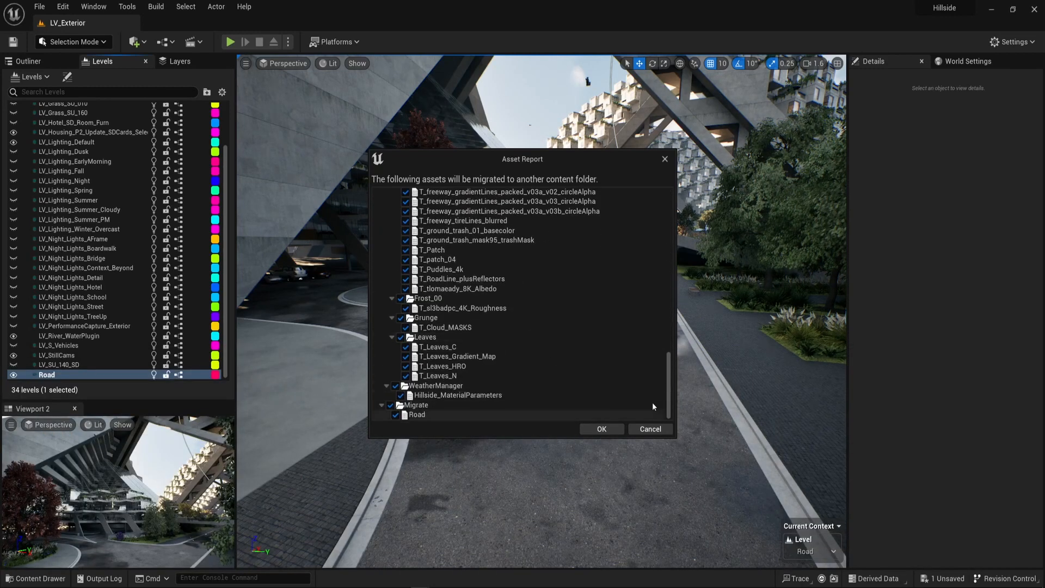
pyautogui.moveTo(668, 387); pyautogui.dragTo(671, 220)
pyautogui.click(601, 429)
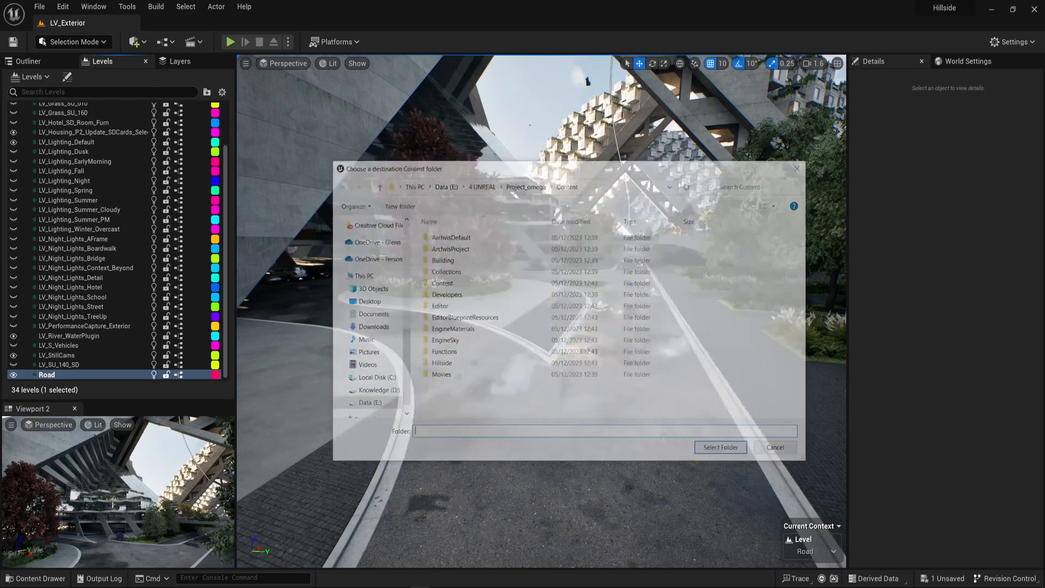
# Migrate into the Content folder of Project_alpha in 4 UNREAL, declining to overwrite any existing assets.
pyautogui.click(522, 185)
pyautogui.click(480, 184)
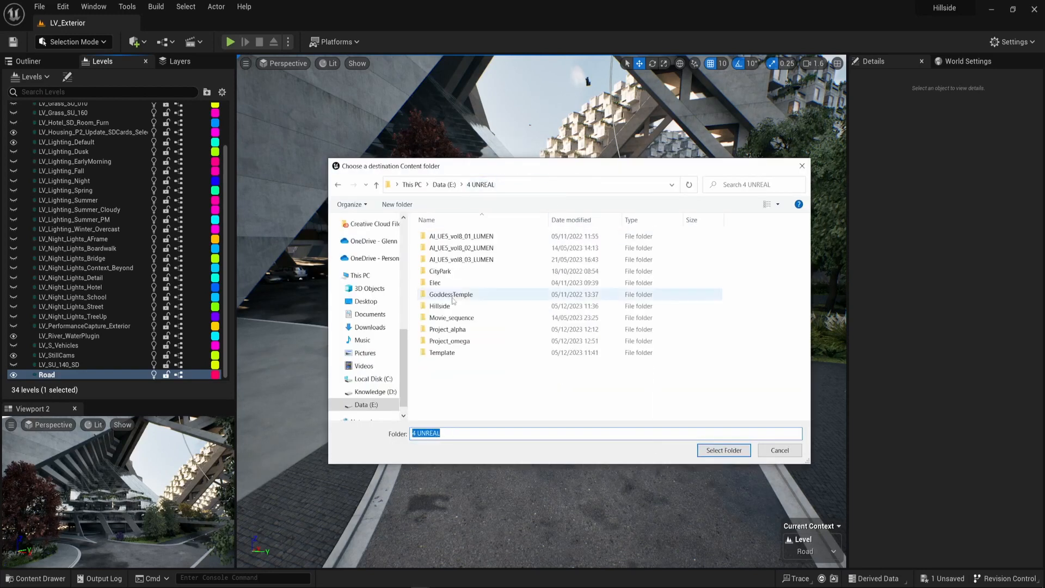
pyautogui.click(465, 329)
pyautogui.doubleClick(466, 329)
pyautogui.doubleClick(452, 248)
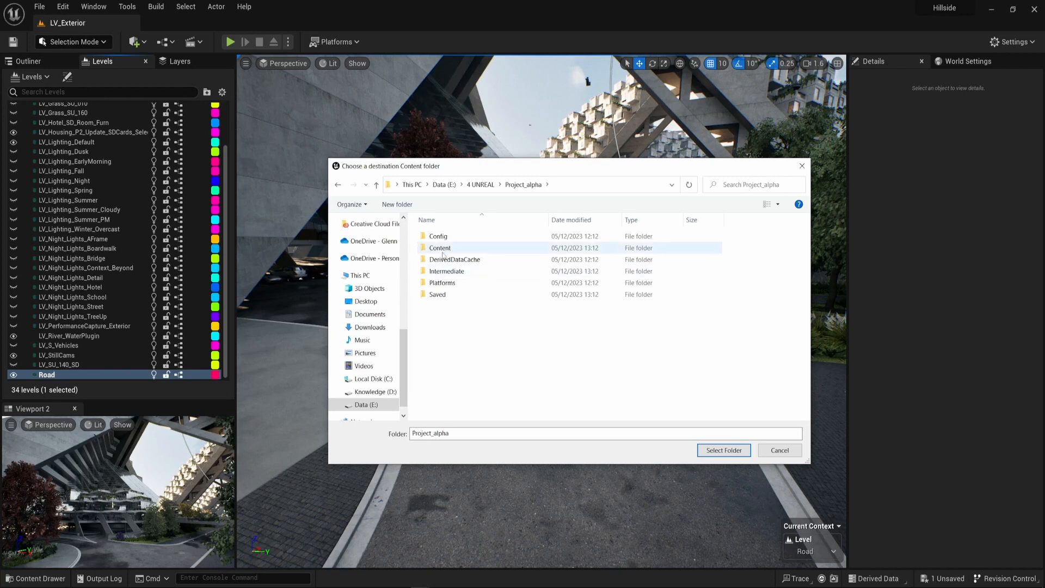
pyautogui.click(723, 451)
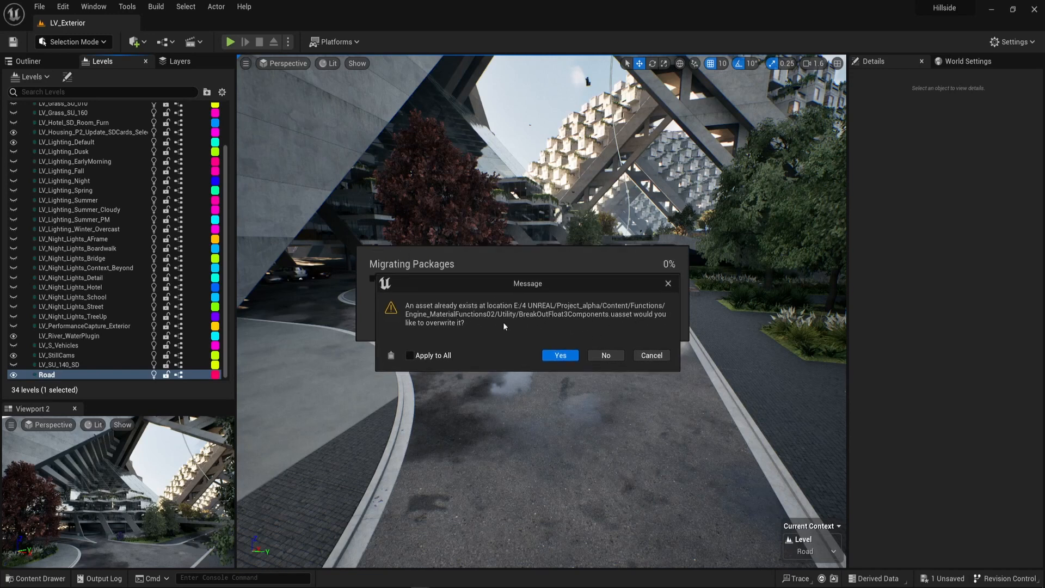
pyautogui.click(410, 356)
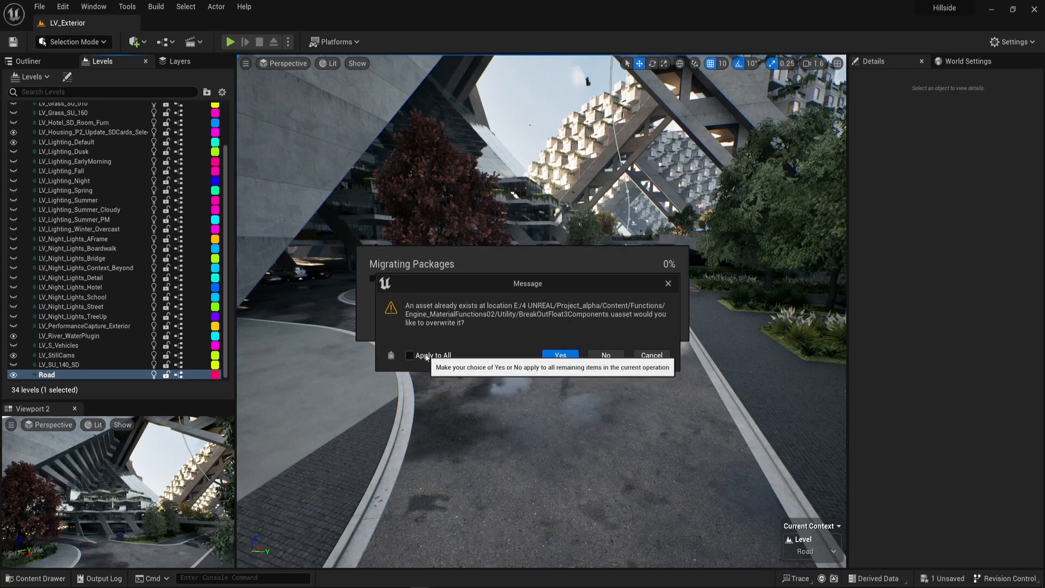
pyautogui.click(601, 357)
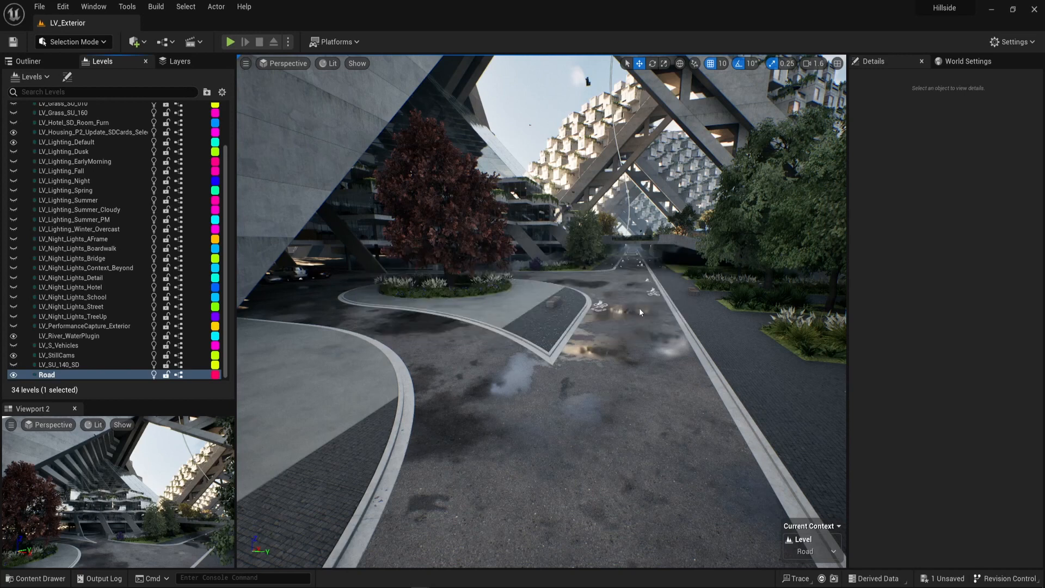
# Switch to the Project_alpha editor and open the Migrate folder in its project content.
pyautogui.moveTo(639, 391); pyautogui.dragTo(638, 344, button='right')
pyautogui.click(985, 11)
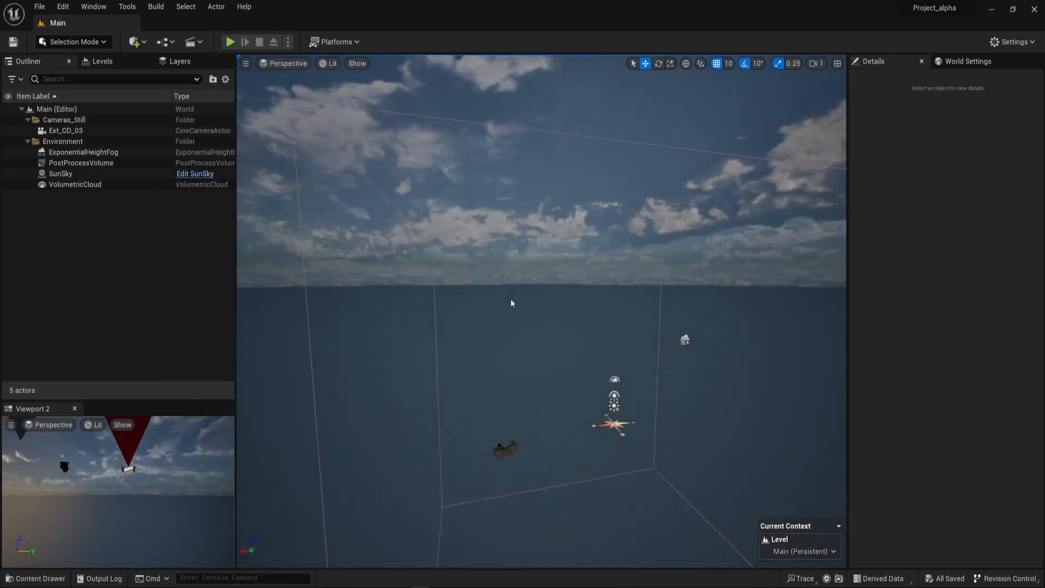
pyautogui.moveTo(512, 303); pyautogui.dragTo(524, 346, button='right')
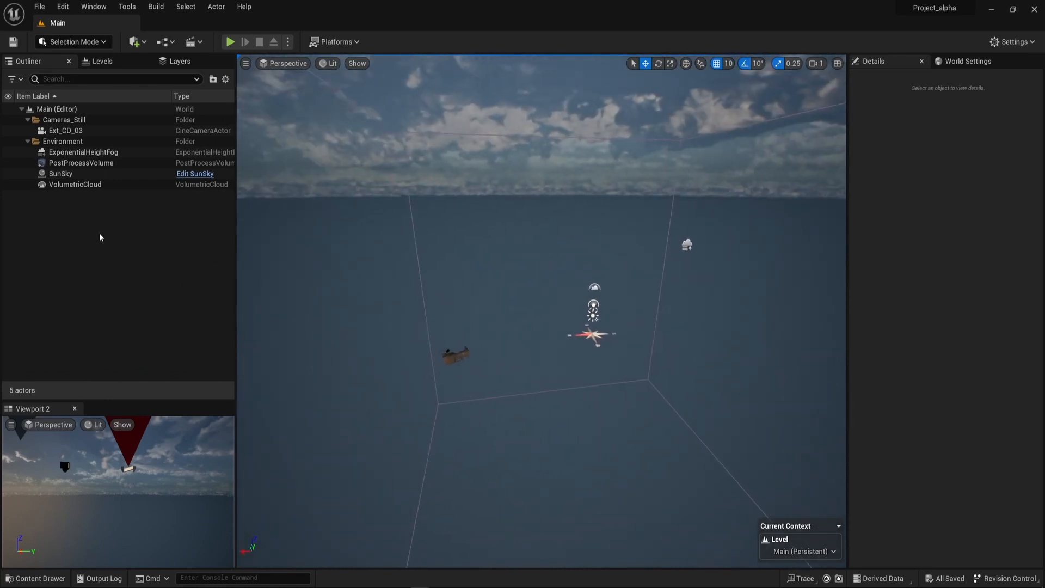
pyautogui.hotkey('ctrl', 'space')
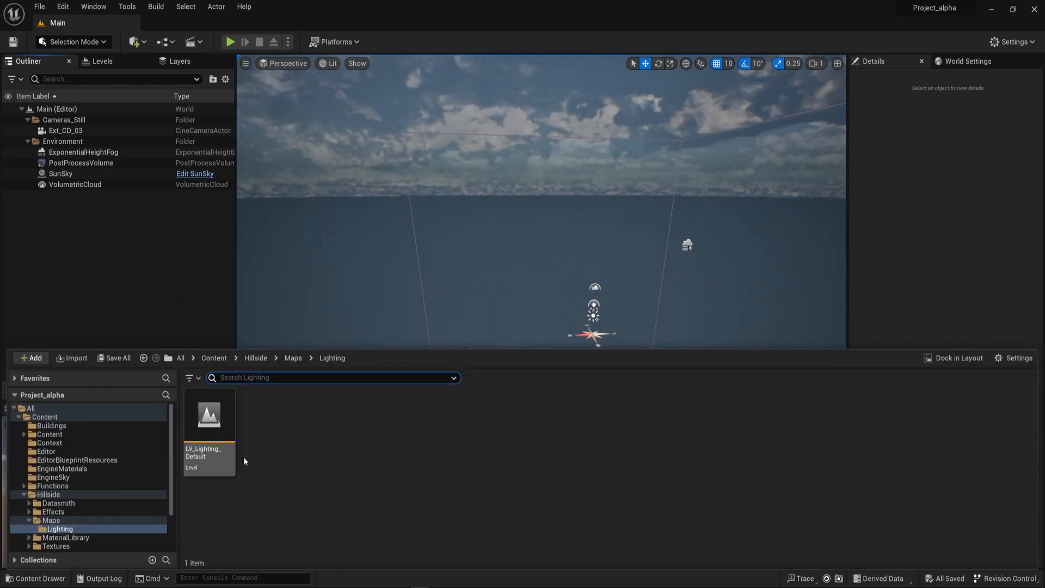
pyautogui.click(60, 494)
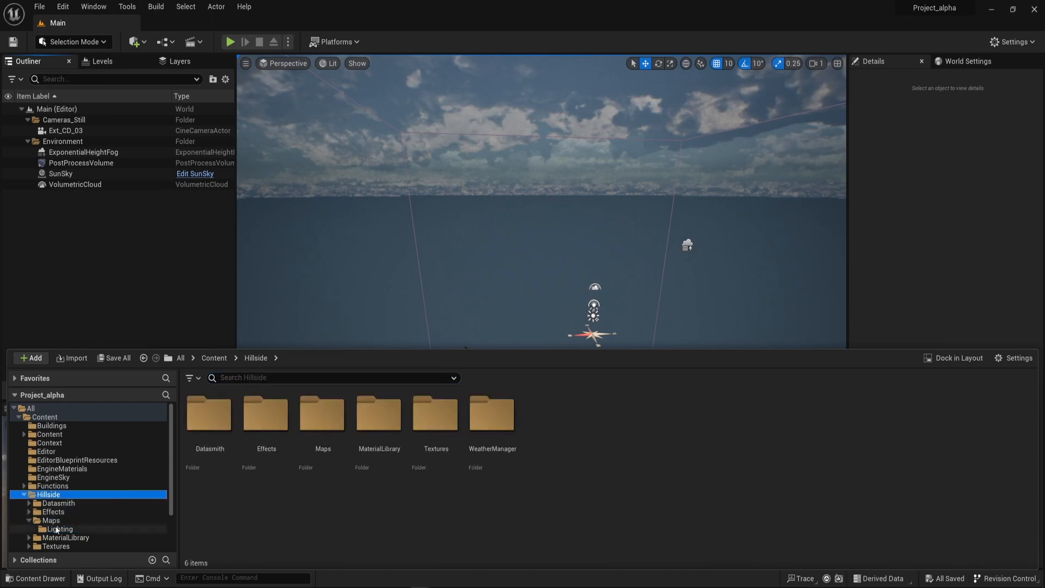
pyautogui.click(46, 417)
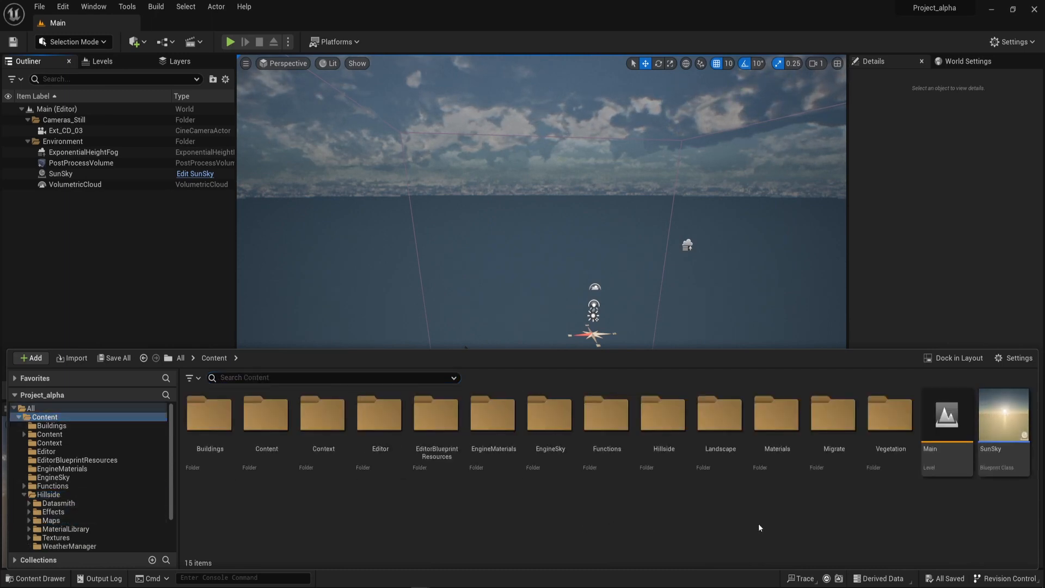
pyautogui.doubleClick(843, 424)
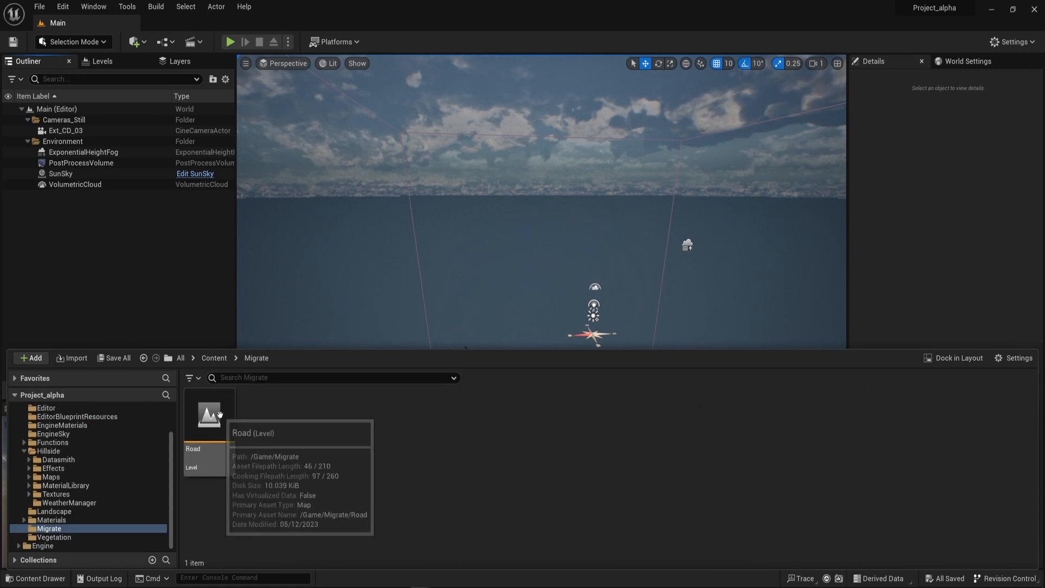
# Add the Road level from the Migrate folder as a sublevel of Main's persistent level.
pyautogui.click(209, 430)
pyautogui.click(102, 61)
pyautogui.hotkey('ctrl', 'space')
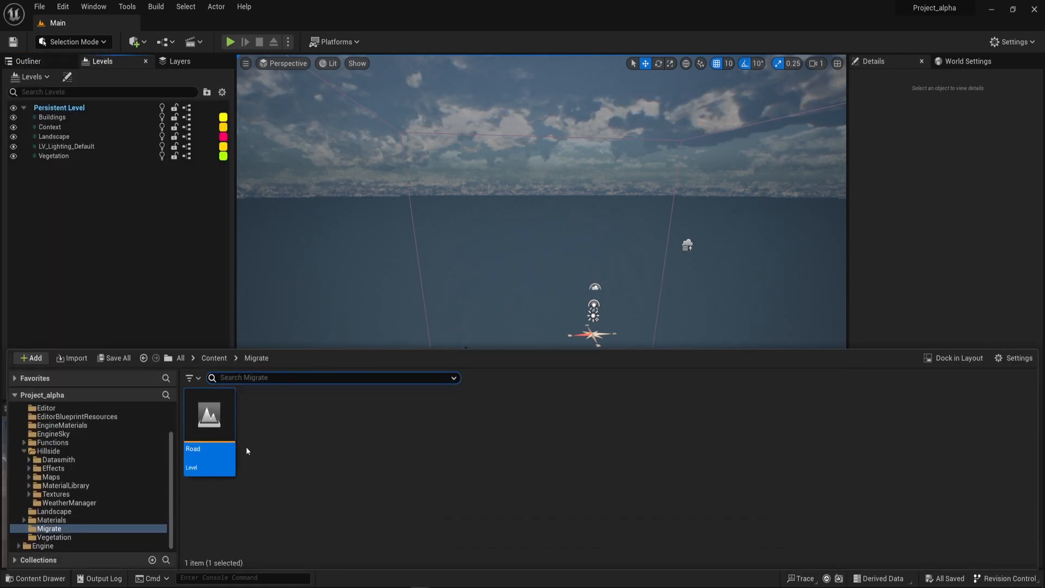
pyautogui.click(247, 443)
pyautogui.moveTo(237, 436); pyautogui.dragTo(104, 245)
pyautogui.moveTo(435, 234); pyautogui.dragTo(231, 223, button='right')
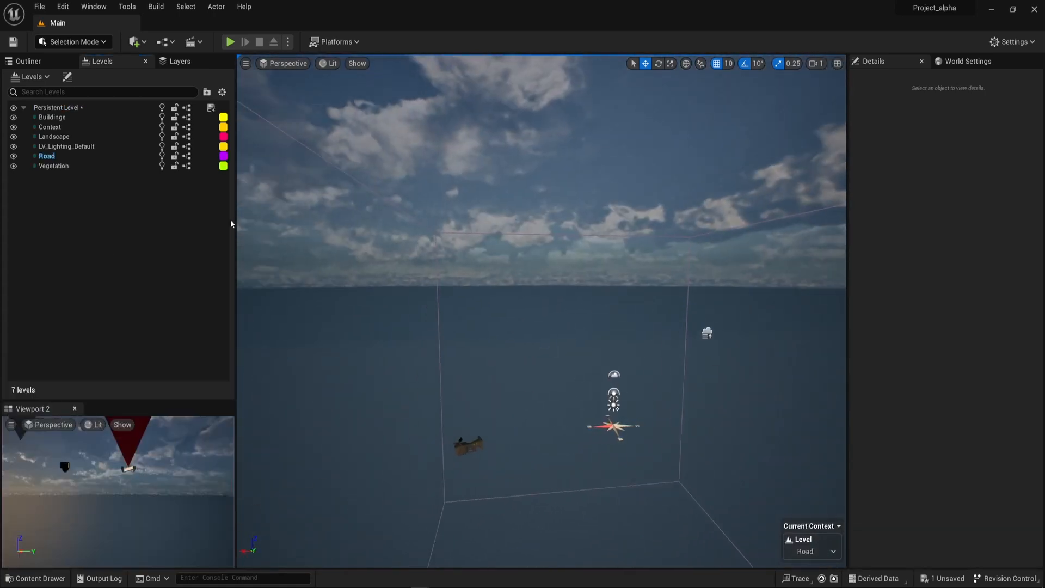
# Select all actors in the Road level and frame the road mesh in the viewport.
pyautogui.rightClick(66, 161)
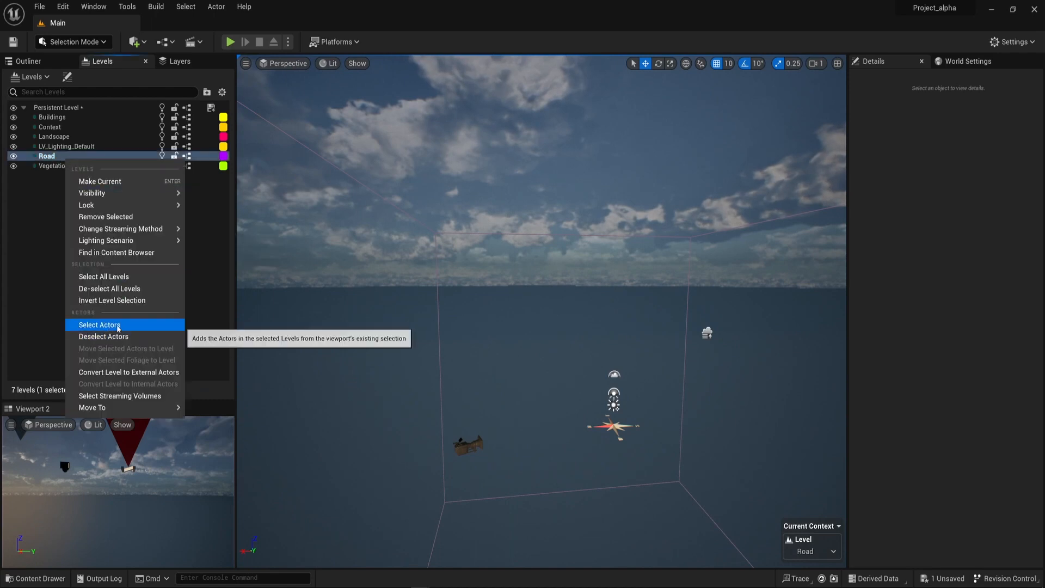
pyautogui.click(103, 325)
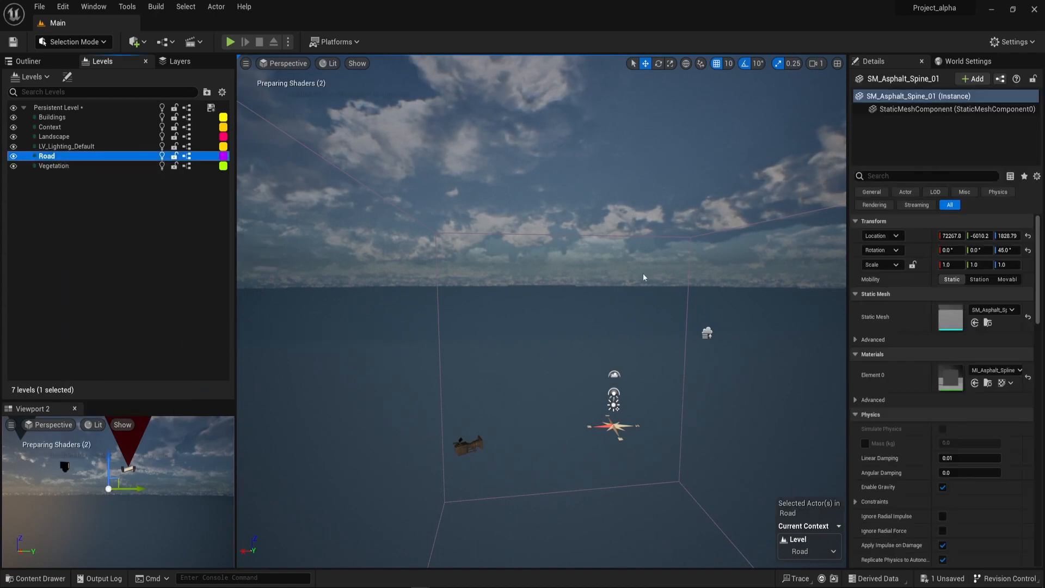
pyautogui.press('f')
pyautogui.moveTo(632, 291); pyautogui.dragTo(645, 249, button='right')
pyautogui.scroll(1, 632, 292)
pyautogui.scroll(6, 632, 292)
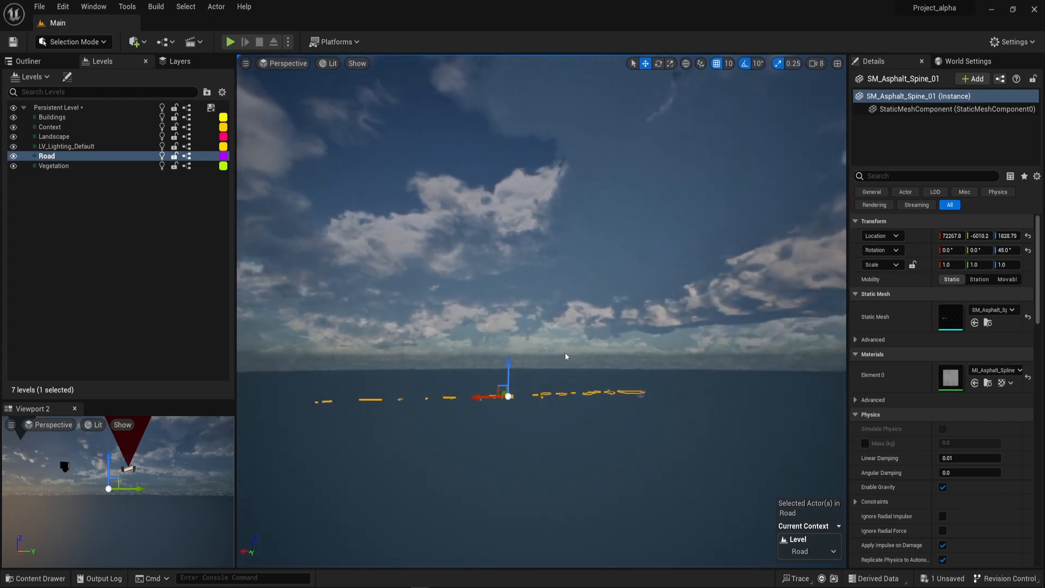
# Examine the migrated road's shape and surface material along its length at ground level, and clear the selection.
pyautogui.press('w')
pyautogui.scroll(2, 565, 357)
pyautogui.moveTo(565, 356); pyautogui.dragTo(316, 484, button='right')
pyautogui.press('w')
pyautogui.scroll(-1, 565, 357)
pyautogui.press('s')
pyautogui.press('w')
pyautogui.press('s')
pyautogui.scroll(-2, 565, 357)
pyautogui.press('w')
pyautogui.press('s')
pyautogui.scroll(-3, 565, 357)
pyautogui.press('w')
pyautogui.press('d')
pyautogui.press('a')
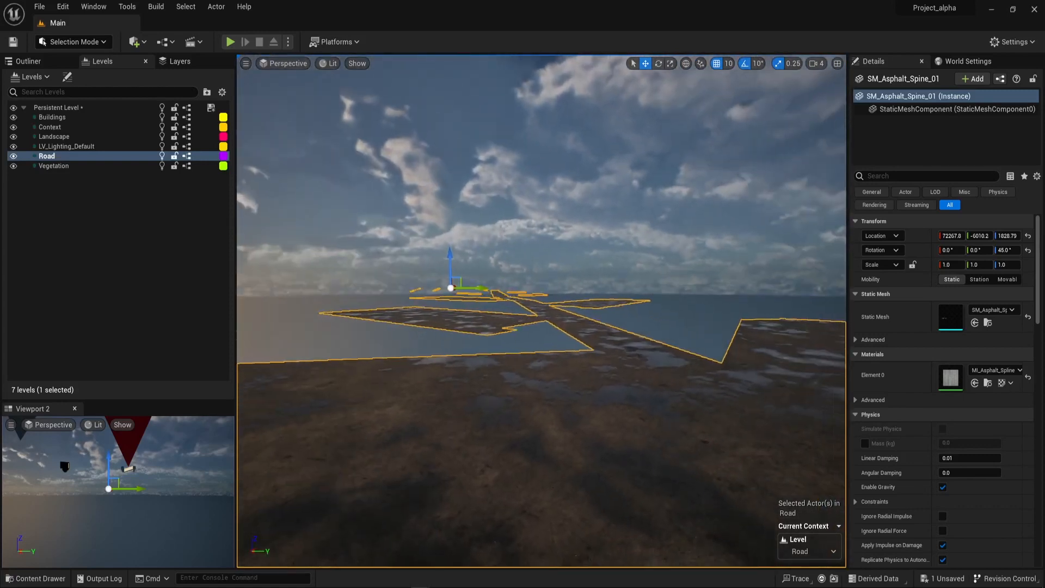
pyautogui.moveTo(541, 311); pyautogui.dragTo(517, 317, button='right')
pyautogui.press('d')
pyautogui.click(102, 230)
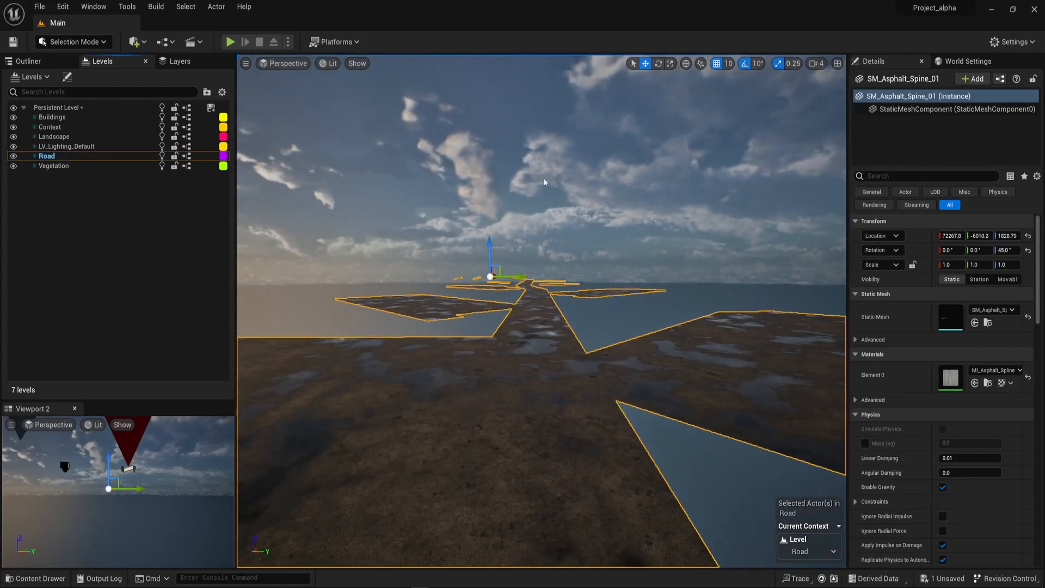
pyautogui.press('Escape')
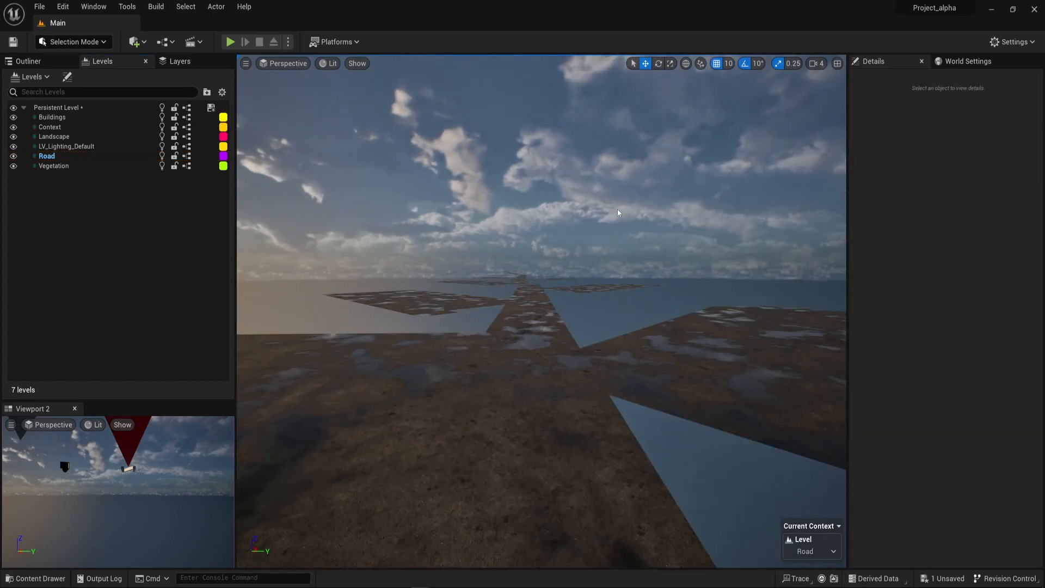
# Switch back to the Hillside project and select the Site_Landscape_Trees level instance beside the road.
pyautogui.hotkey('alt', 'Tab')
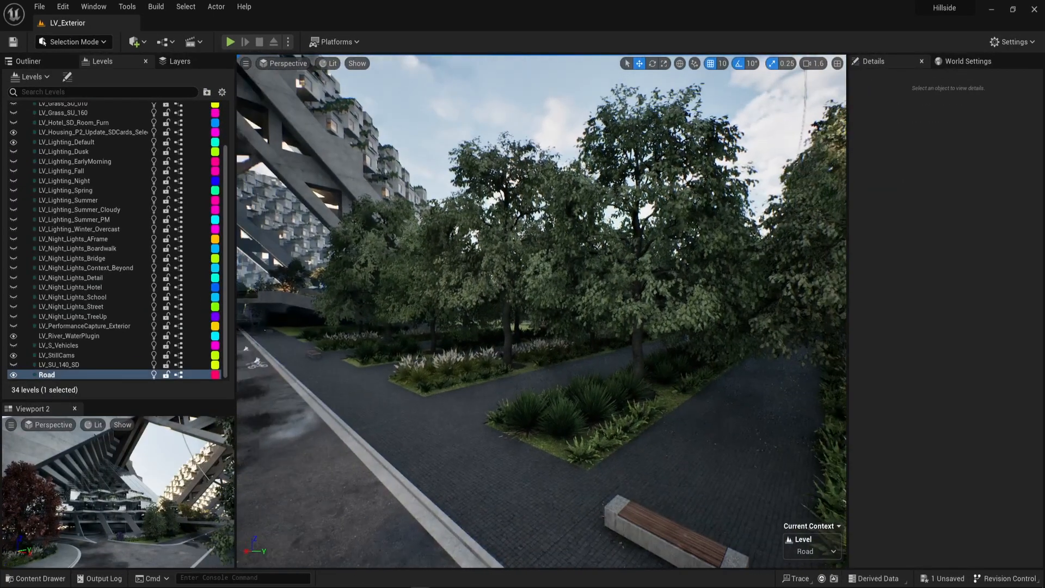
pyautogui.click(615, 261)
pyautogui.moveTo(691, 239); pyautogui.dragTo(800, 234, button='right')
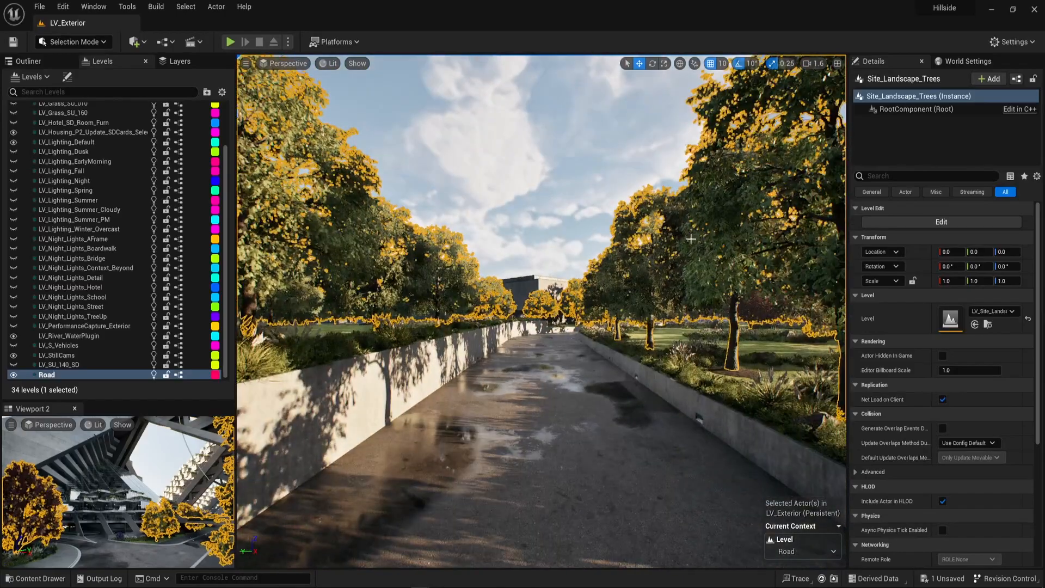
# Open the Site_Landscape_Trees level instance for editing and select its HISM_FagusGrandifolia trees along the road.
pyautogui.click(27, 65)
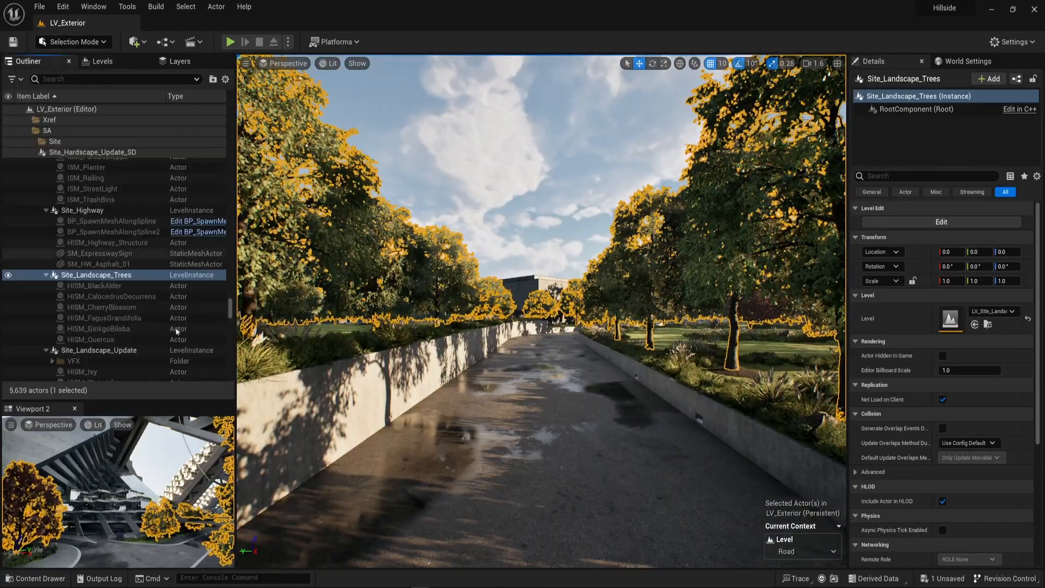
pyautogui.rightClick(95, 282)
pyautogui.click(80, 275)
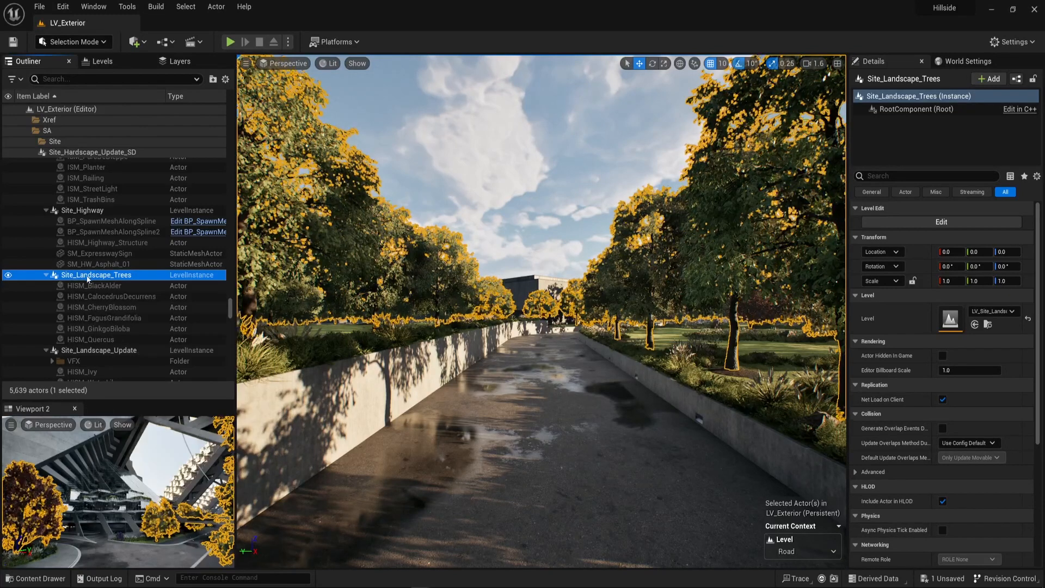
pyautogui.rightClick(320, 208)
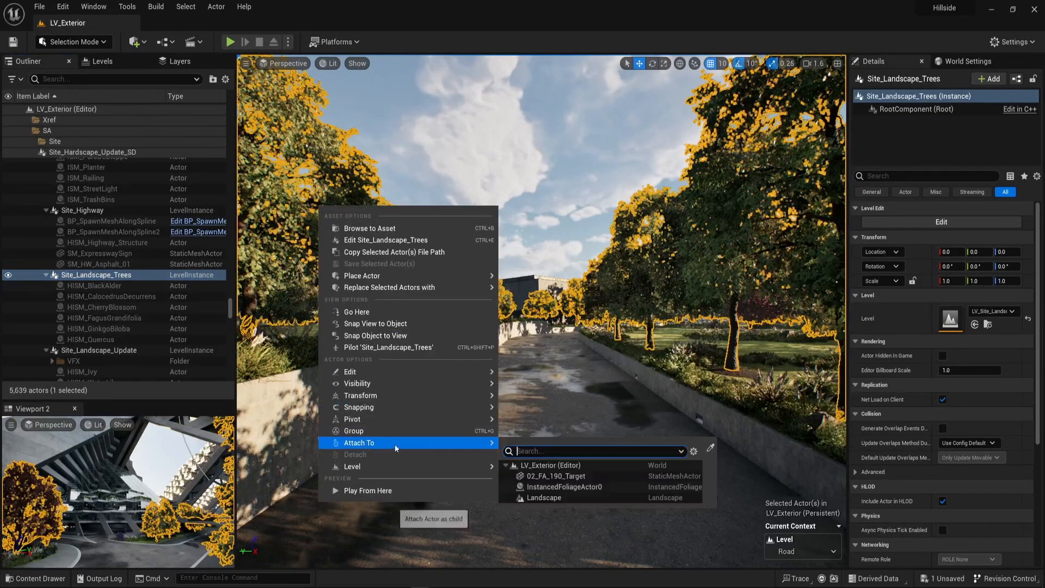
pyautogui.moveTo(389, 469)
pyautogui.click(523, 483)
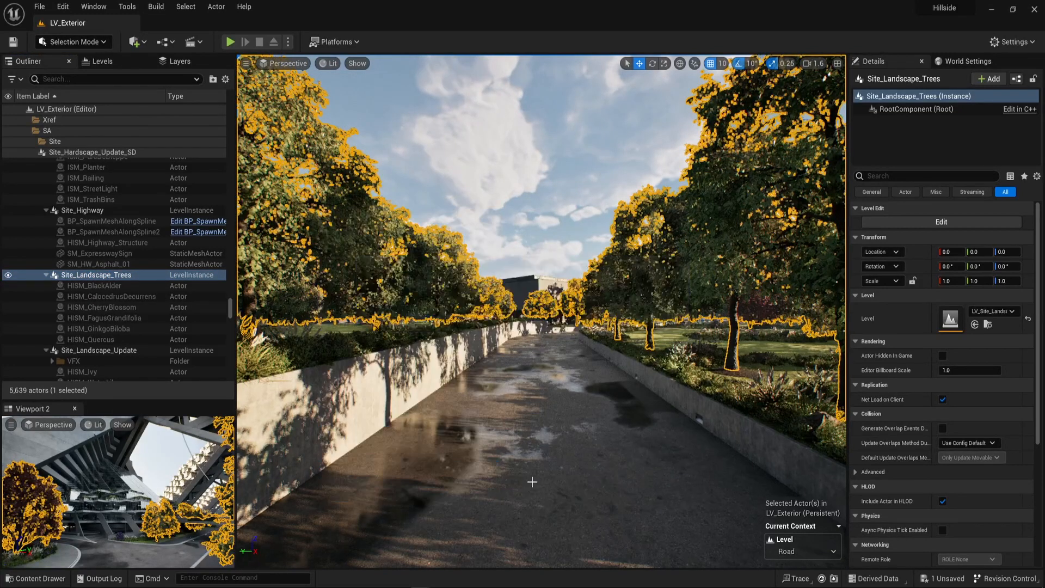
pyautogui.moveTo(439, 320); pyautogui.dragTo(628, 140, button='right')
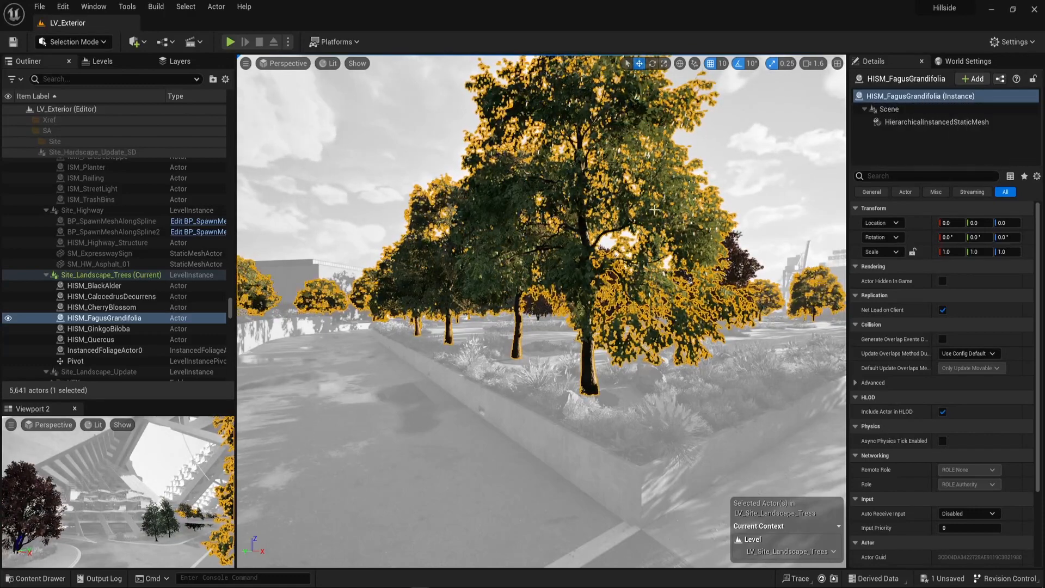
pyautogui.moveTo(604, 231)
pyautogui.mouseDown(button='right')
pyautogui.moveTo(582, 230)
pyautogui.moveTo(595, 230)
pyautogui.mouseUp(button='right')
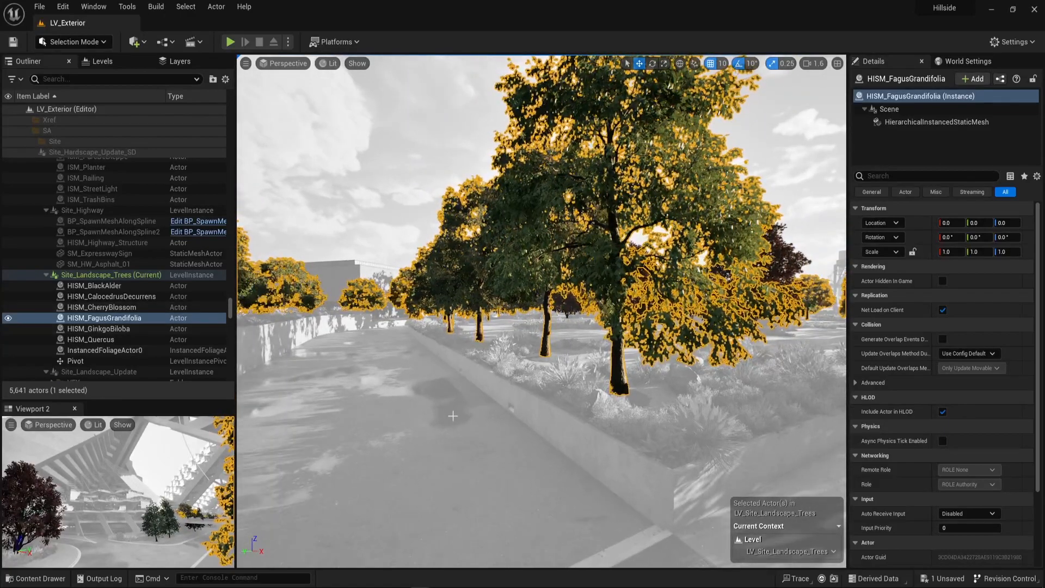
# Add the Hillside Blueprints folder to the content favorites and open it from there.
pyautogui.hotkey('ctrl', 'space')
pyautogui.scroll(5, 83, 497)
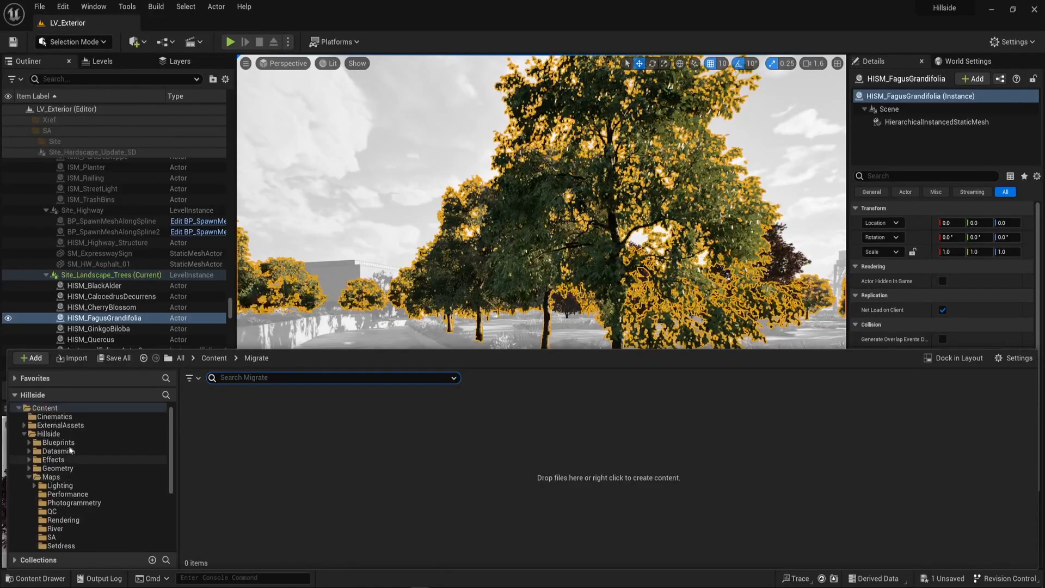
pyautogui.click(58, 443)
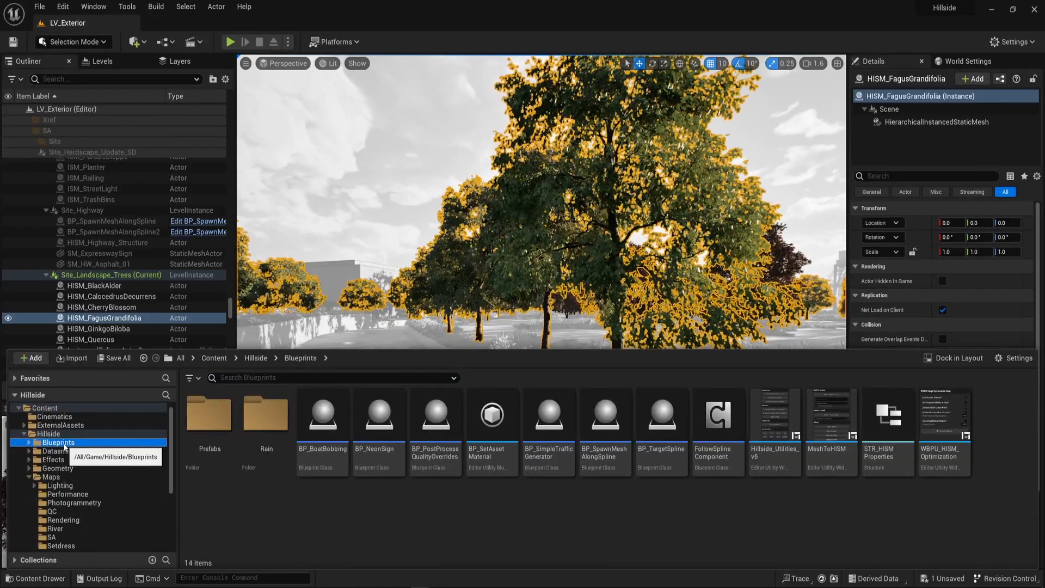
pyautogui.click(15, 379)
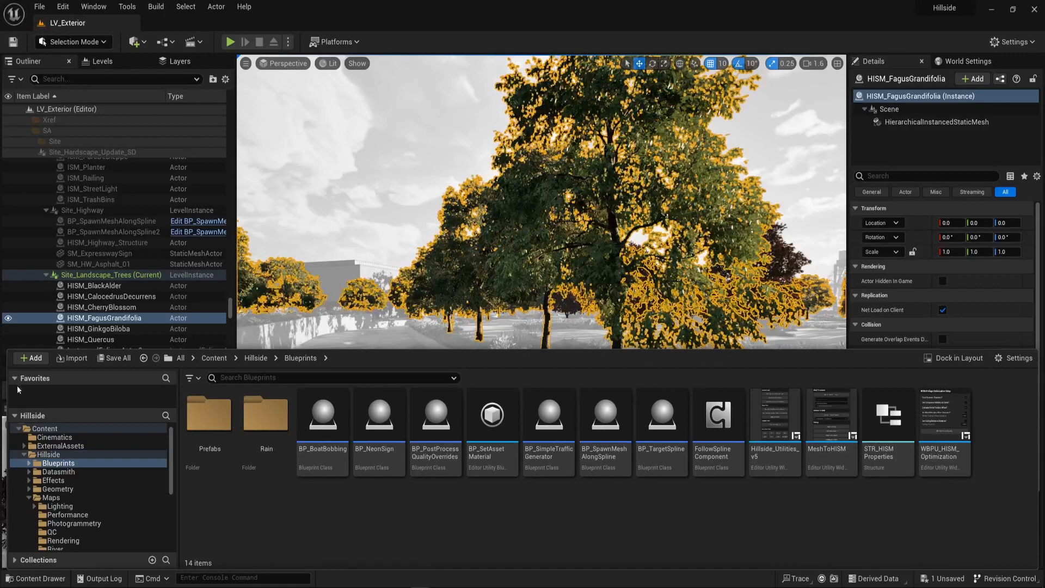
pyautogui.rightClick(53, 466)
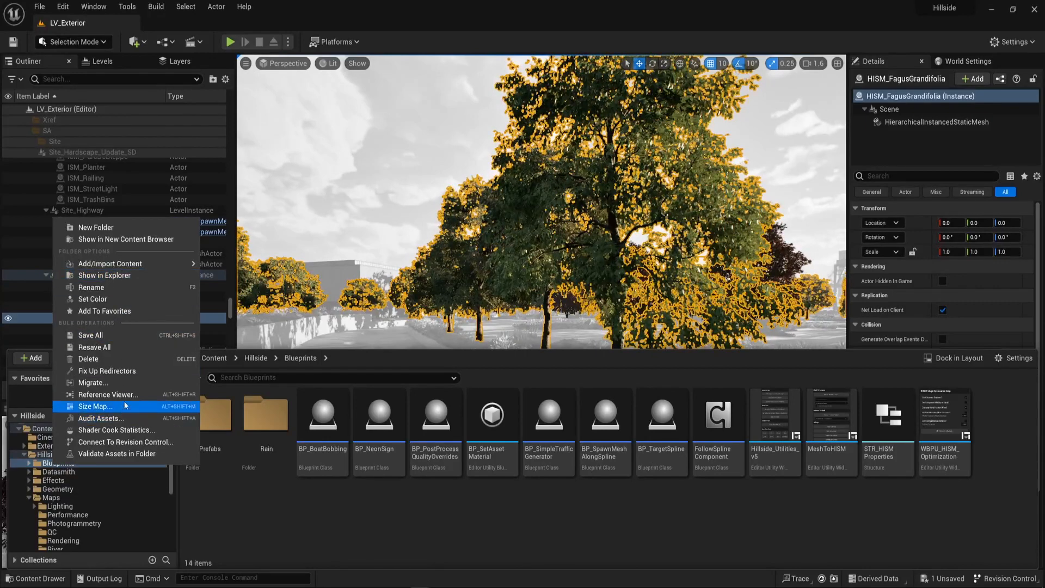
pyautogui.click(119, 312)
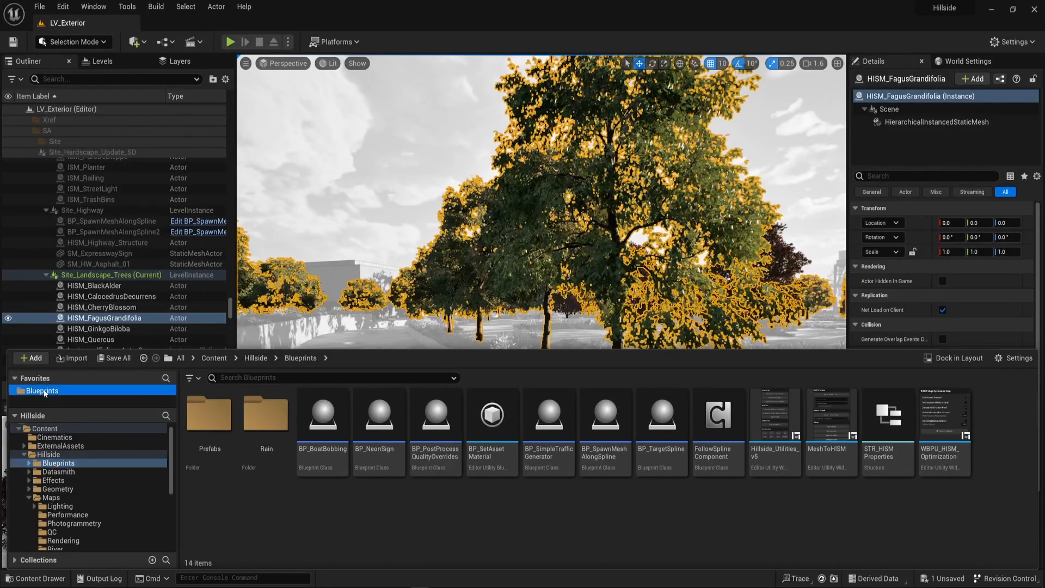
pyautogui.scroll(-5, 77, 491)
pyautogui.click(61, 528)
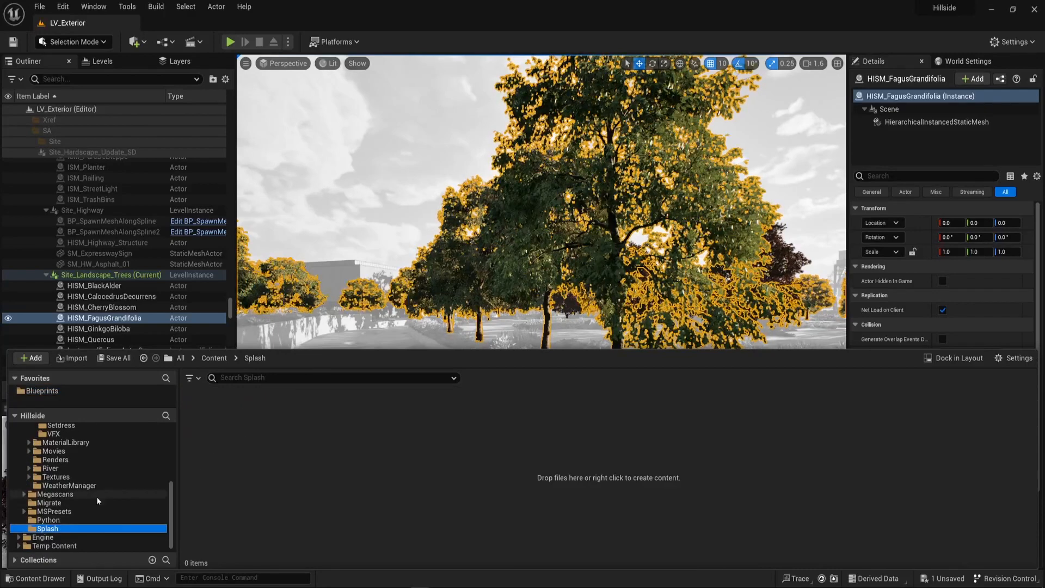
pyautogui.click(47, 392)
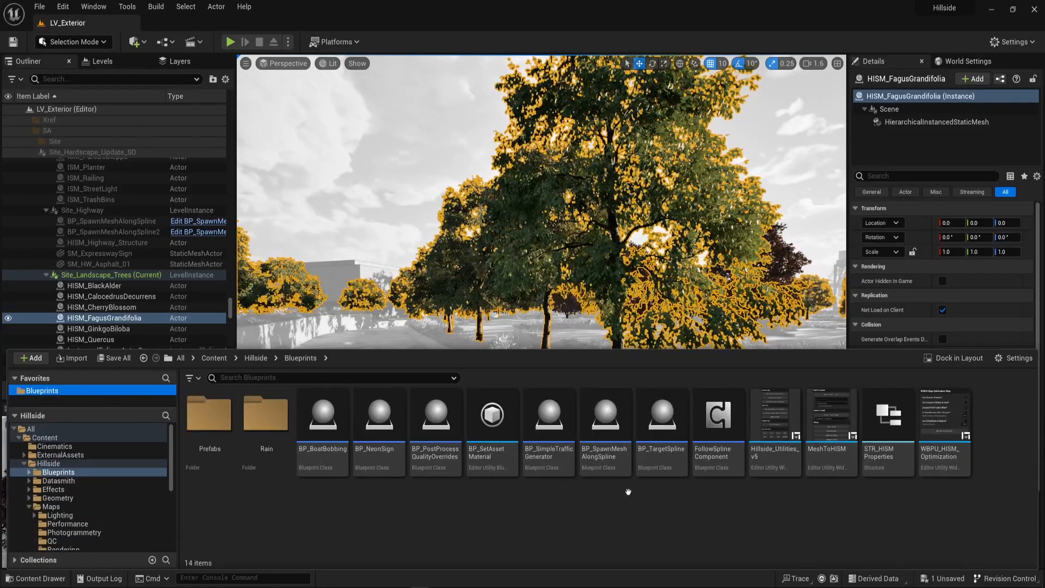
# Run the MeshToHISM utility widget to convert the selected HISM_FagusGrandifolia instances into individual meshes, and close the widget.
pyautogui.rightClick(828, 428)
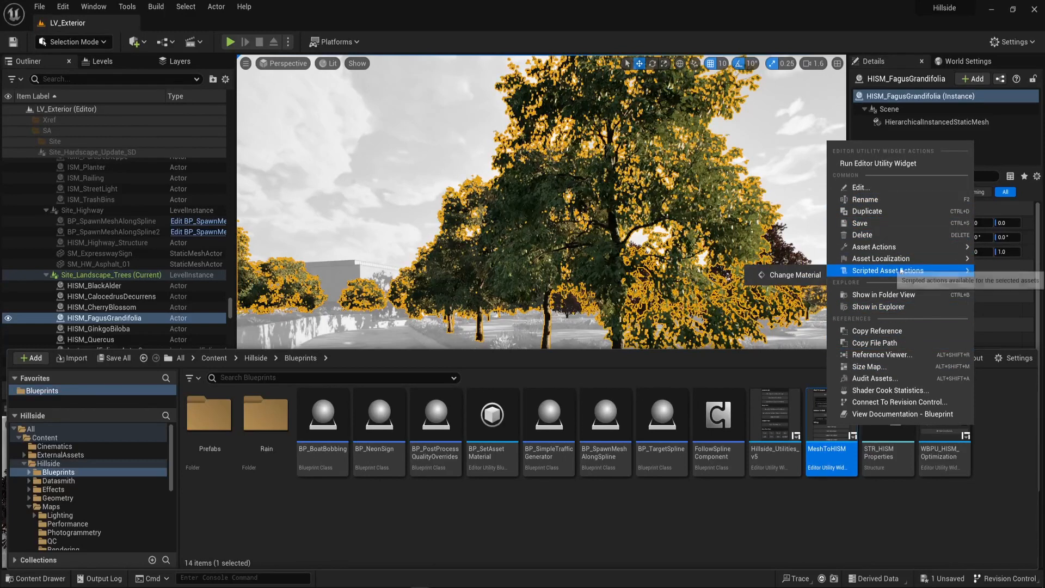
pyautogui.moveTo(889, 249)
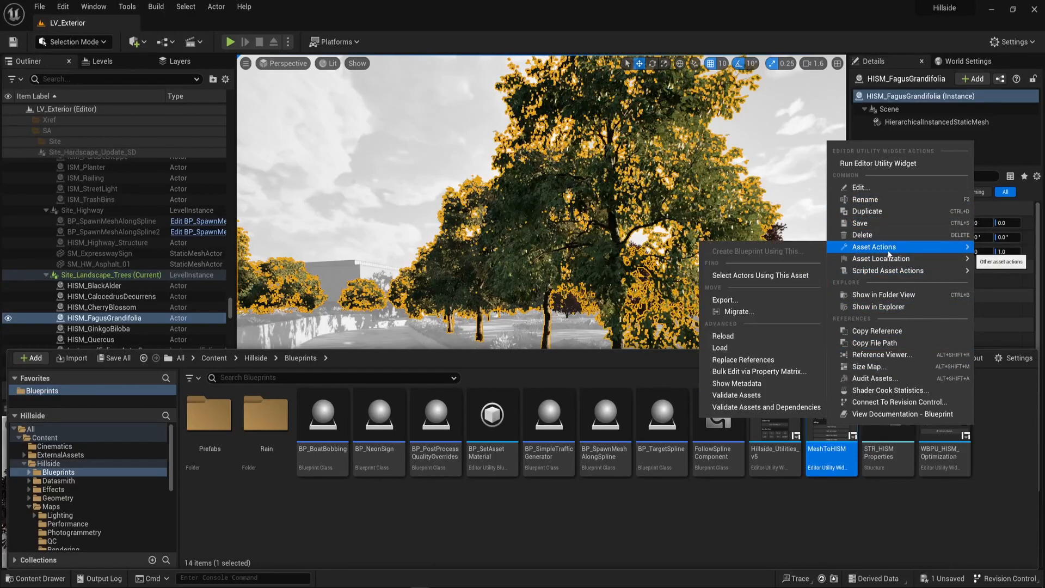
pyautogui.click(878, 163)
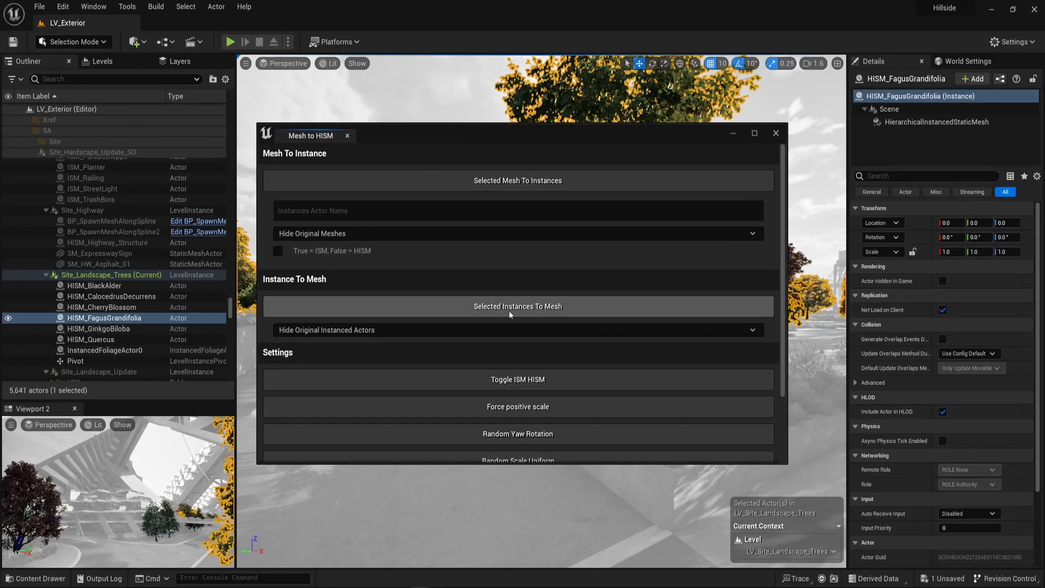
pyautogui.click(536, 308)
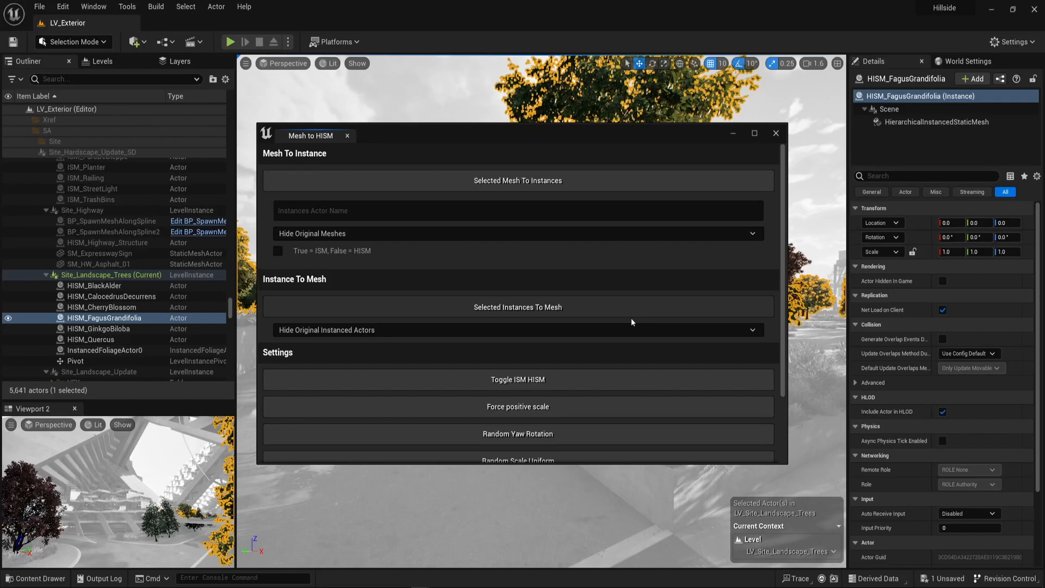
pyautogui.click(776, 134)
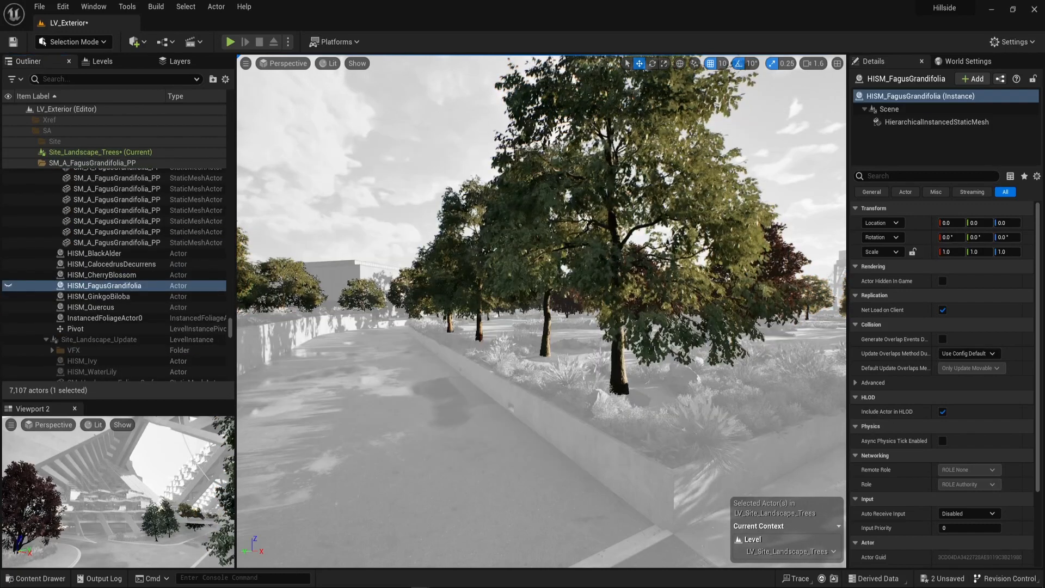
# Select four individual SM_A_FagusGrandifolia_PP trees along the planted bed beside the road wall.
pyautogui.press('Escape')
pyautogui.click(618, 343)
pyautogui.moveTo(618, 343); pyautogui.dragTo(566, 335, button='right')
pyautogui.keyDown('ctrl'); pyautogui.click(471, 211); pyautogui.keyUp('ctrl')
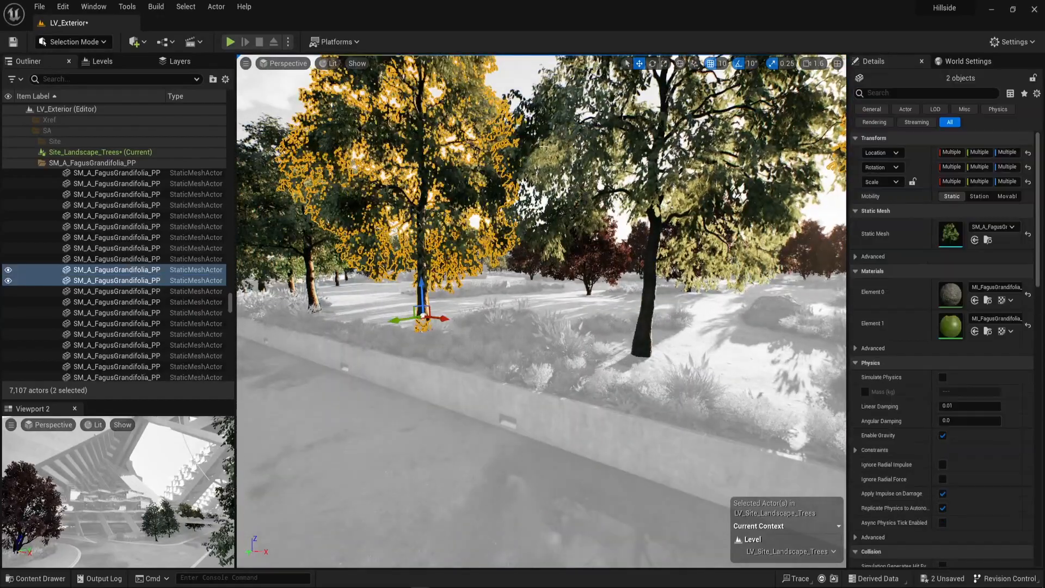
pyautogui.keyDown('ctrl'); pyautogui.click(610, 143); pyautogui.keyUp('ctrl')
pyautogui.moveTo(609, 143); pyautogui.dragTo(490, 143, button='right')
pyautogui.keyDown('ctrl'); pyautogui.click(469, 215); pyautogui.keyUp('ctrl')
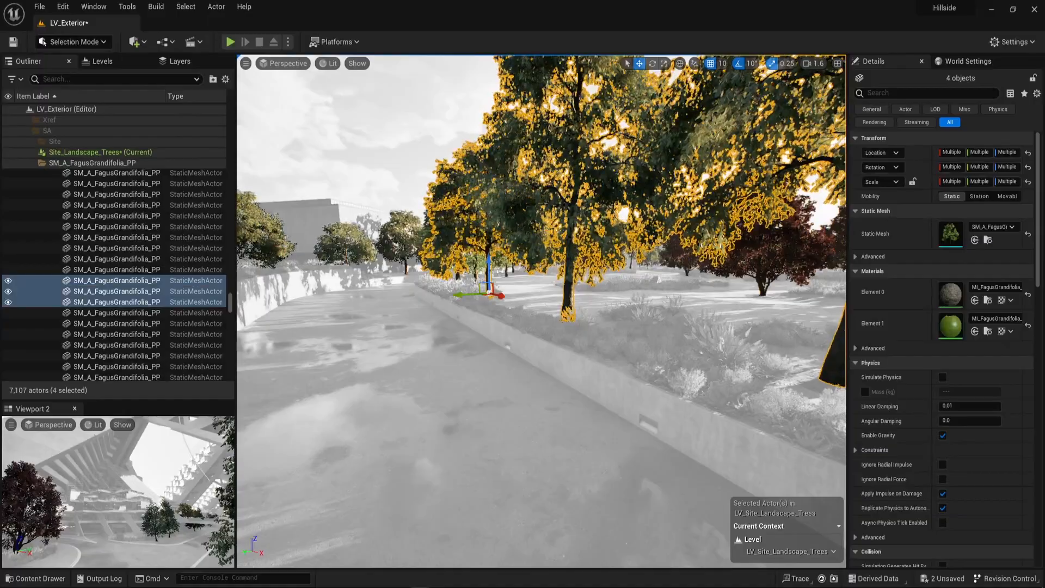
# Replace the selection with the row of four SM_A_FagusGrandifolia_PP trees beside the bike lane.
pyautogui.moveTo(469, 215); pyautogui.dragTo(827, 267, button='right')
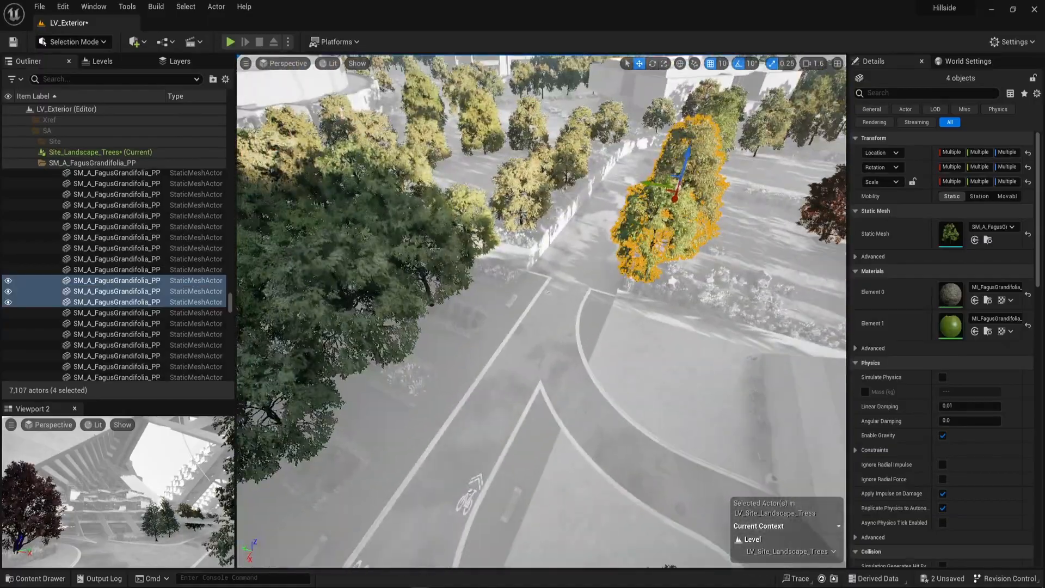
pyautogui.moveTo(403, 234); pyautogui.dragTo(670, 199, button='right')
pyautogui.keyDown('ctrl'); pyautogui.click(513, 192); pyautogui.keyUp('ctrl')
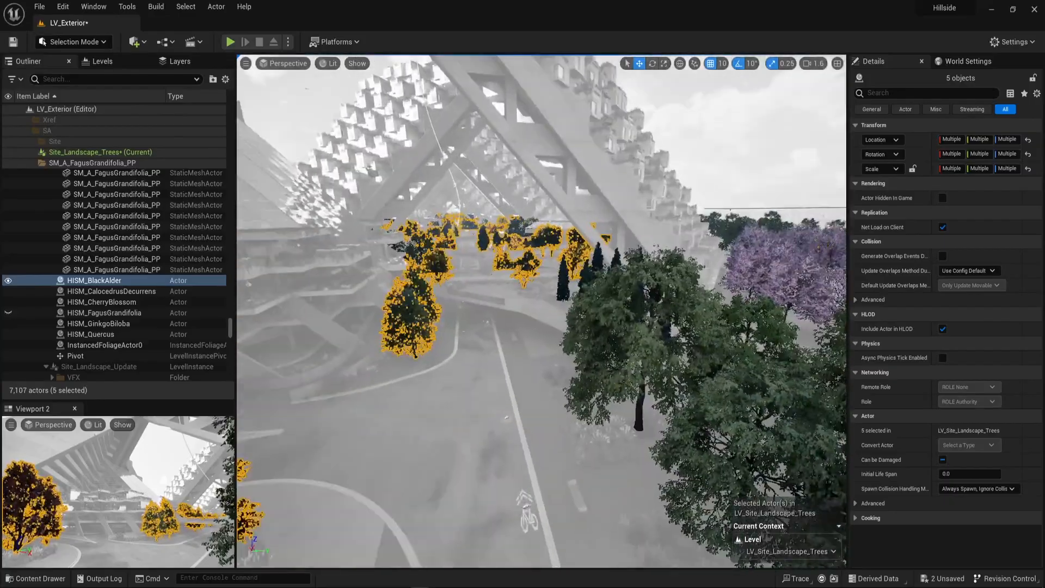
pyautogui.click(624, 354)
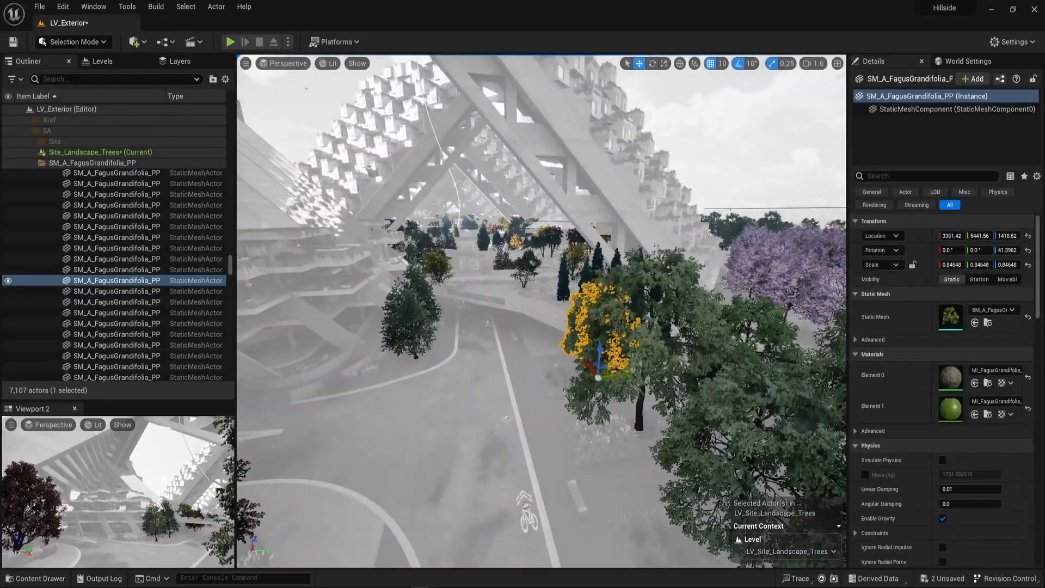
pyautogui.moveTo(425, 254)
pyautogui.mouseDown(button='right')
pyautogui.moveTo(531, 259)
pyautogui.moveTo(435, 294)
pyautogui.moveTo(424, 254)
pyautogui.mouseUp(button='right')
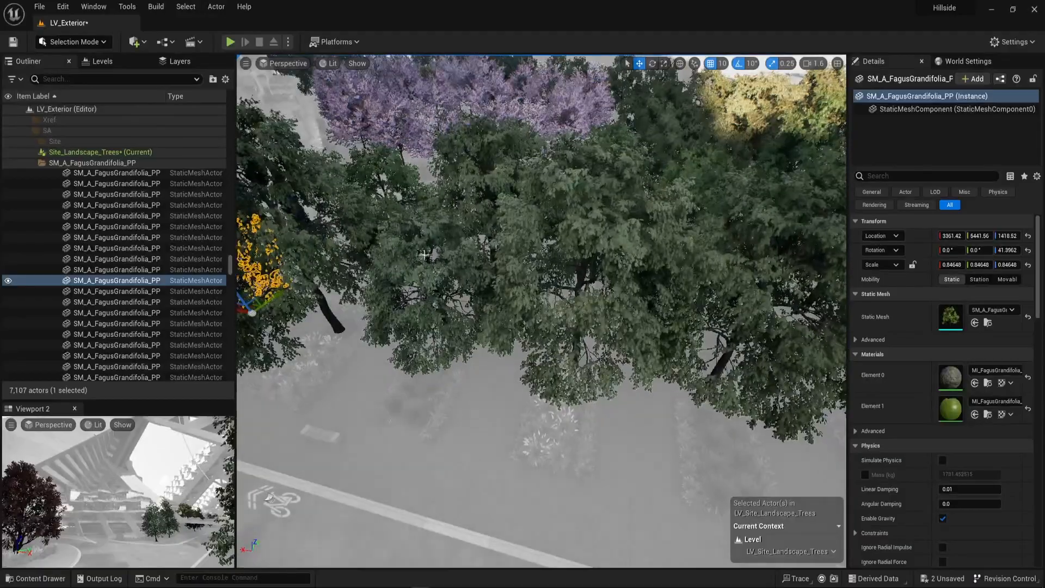
pyautogui.click(424, 254)
pyautogui.keyDown('ctrl'); pyautogui.click(660, 291); pyautogui.keyUp('ctrl')
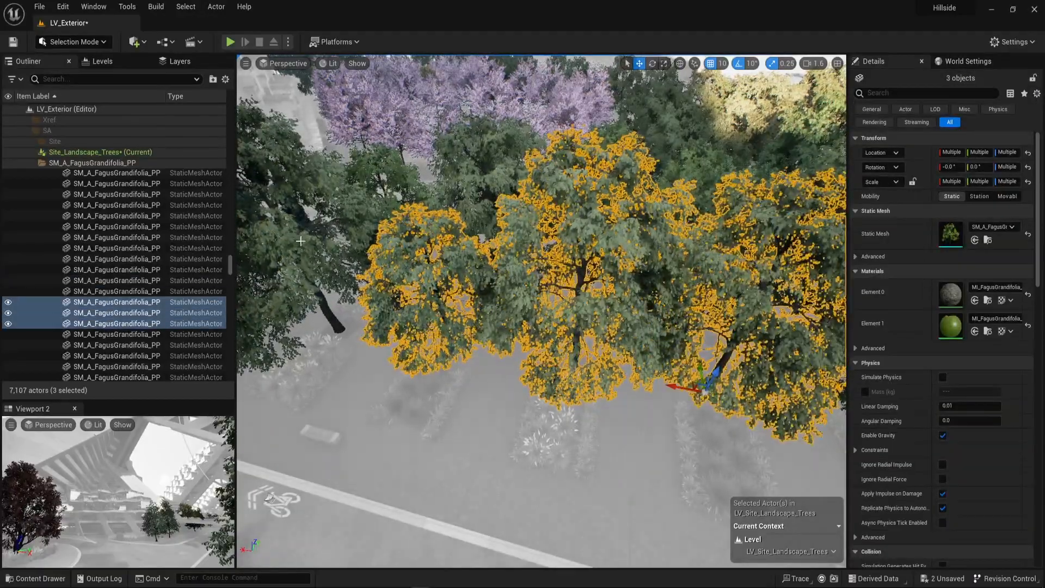
pyautogui.keyDown('ctrl'); pyautogui.click(338, 327); pyautogui.keyUp('ctrl')
pyautogui.moveTo(338, 327); pyautogui.dragTo(283, 242, button='right')
pyautogui.moveTo(510, 317); pyautogui.dragTo(585, 300, button='right')
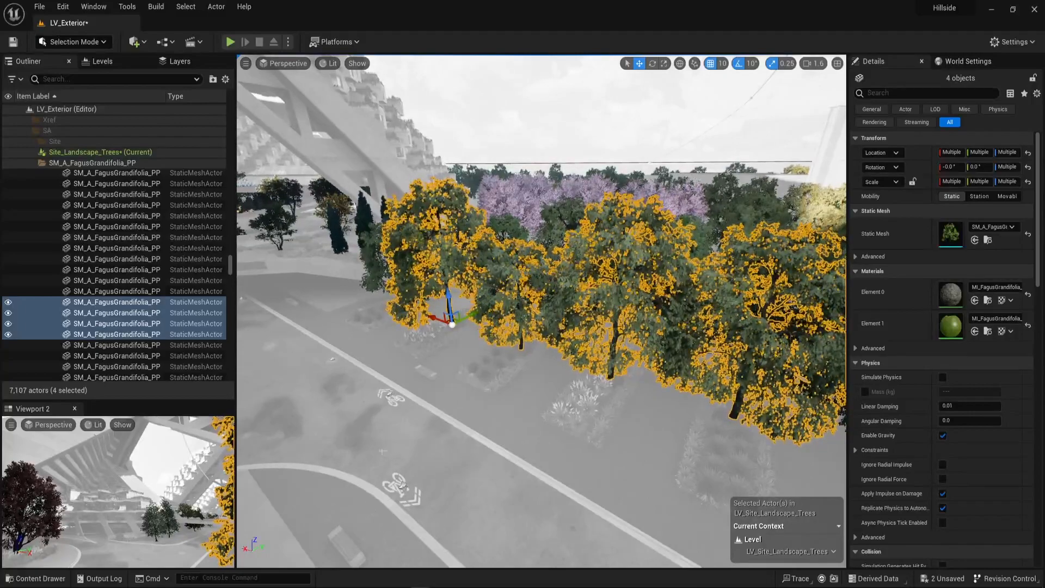
# Create a new level named Trees in the Migrate folder and save it.
pyautogui.hotkey('ctrl', 'space')
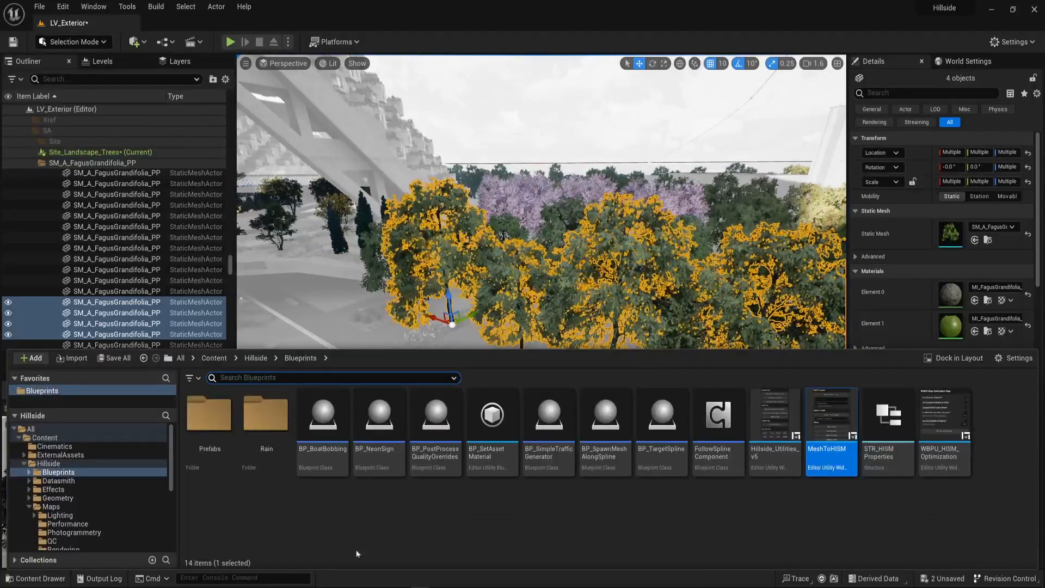
pyautogui.click(55, 440)
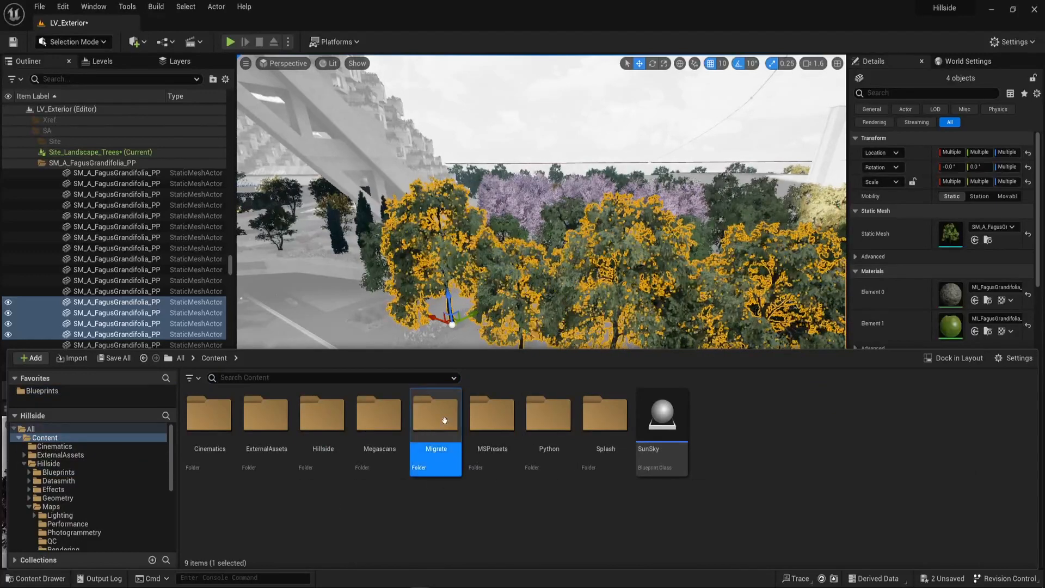
pyautogui.press('Return')
pyautogui.rightClick(336, 430)
pyautogui.click(370, 268)
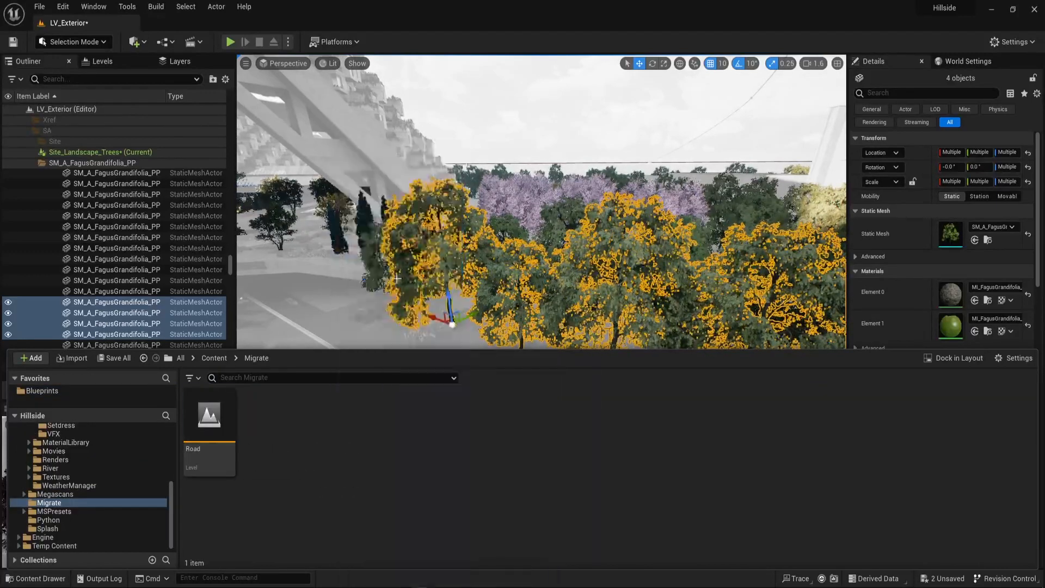
pyautogui.write('Trees')
pyautogui.press('Return')
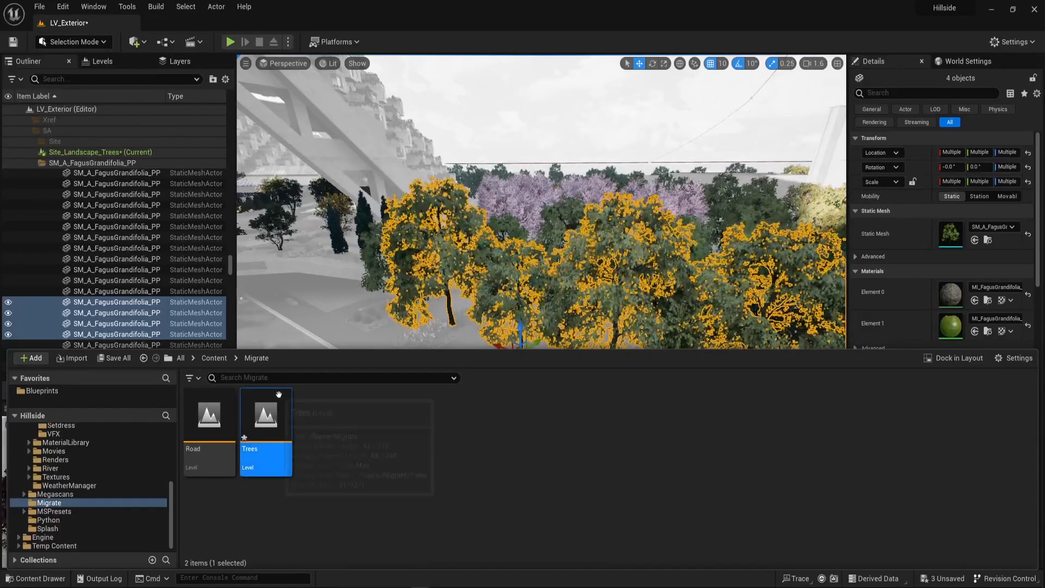
pyautogui.rightClick(279, 394)
pyautogui.moveTo(316, 210)
pyautogui.click(317, 181)
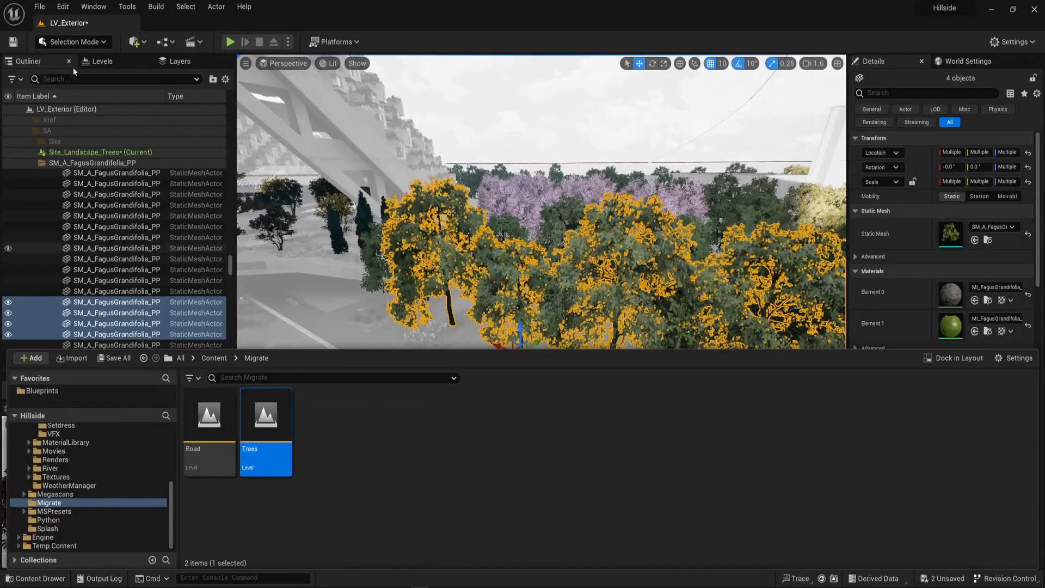
# Add the Trees level from the Migrate folder as a sublevel of LV_Exterior.
pyautogui.click(111, 61)
pyautogui.hotkey('ctrl', 'space')
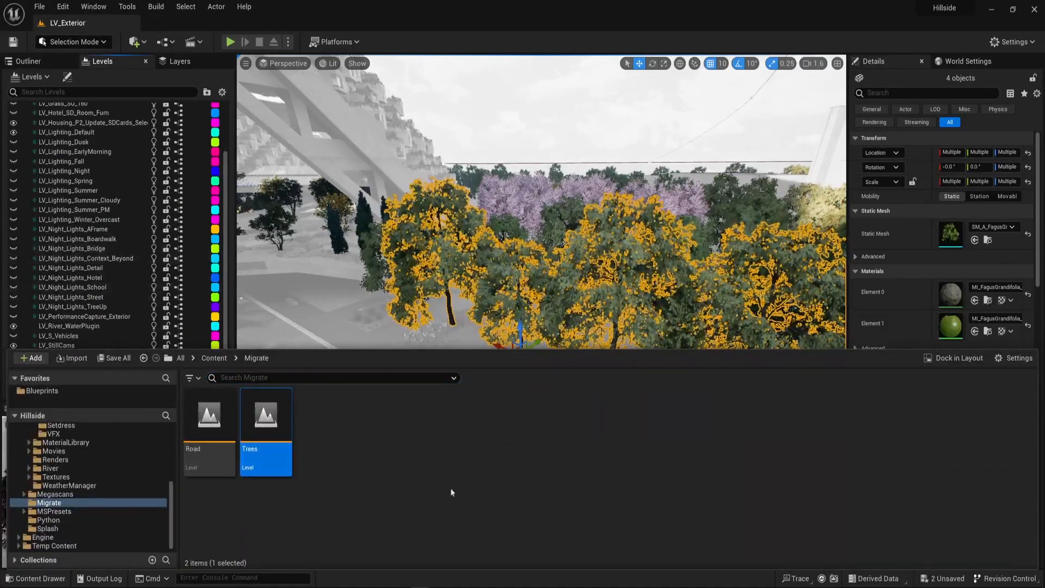
pyautogui.click(169, 219)
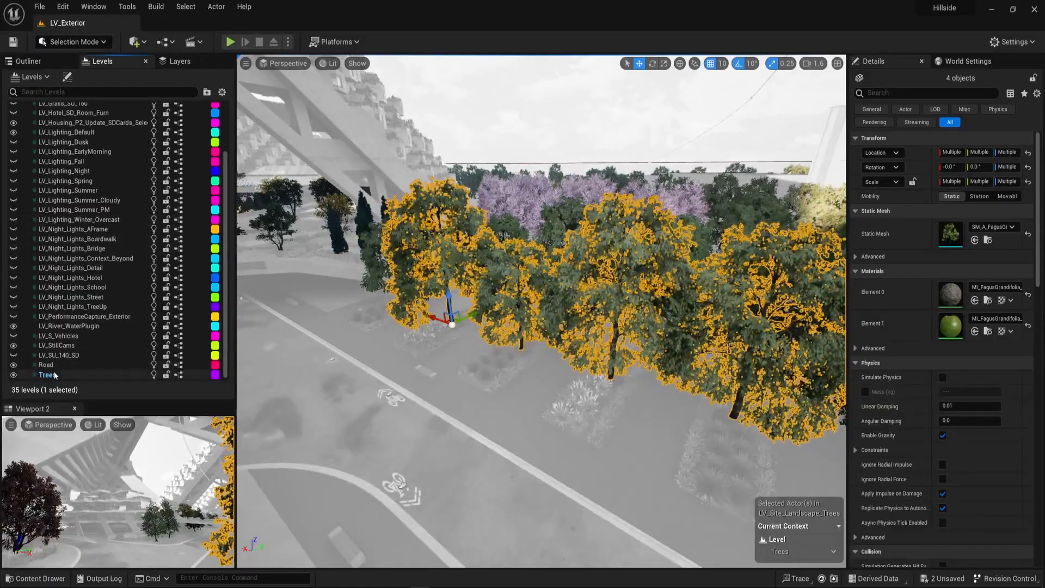
# Move the four selected FagusGrandifolia trees into the Trees level.
pyautogui.click(75, 372)
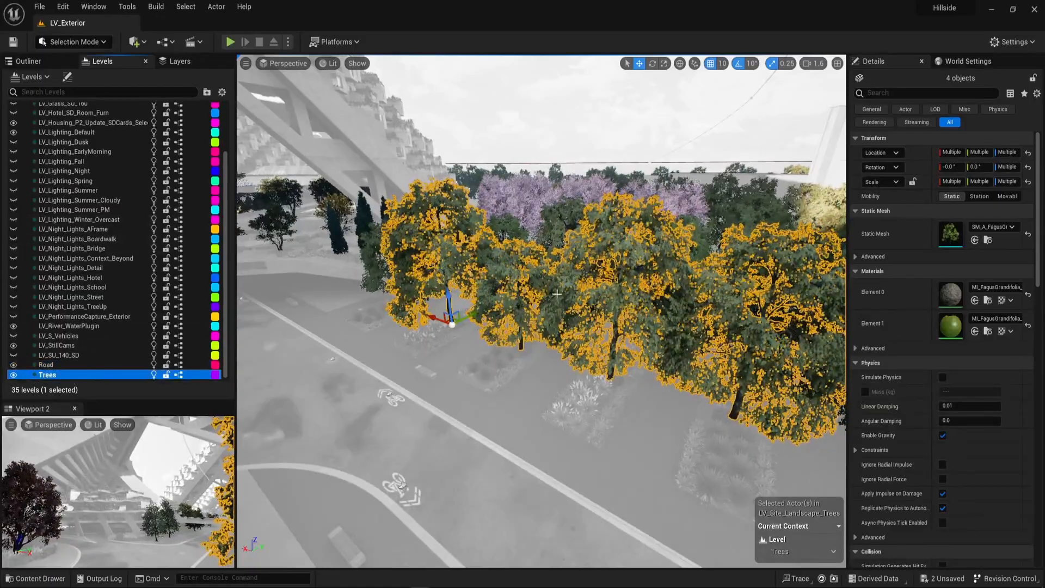
pyautogui.moveTo(479, 337); pyautogui.dragTo(534, 351, button='right')
pyautogui.rightClick(67, 375)
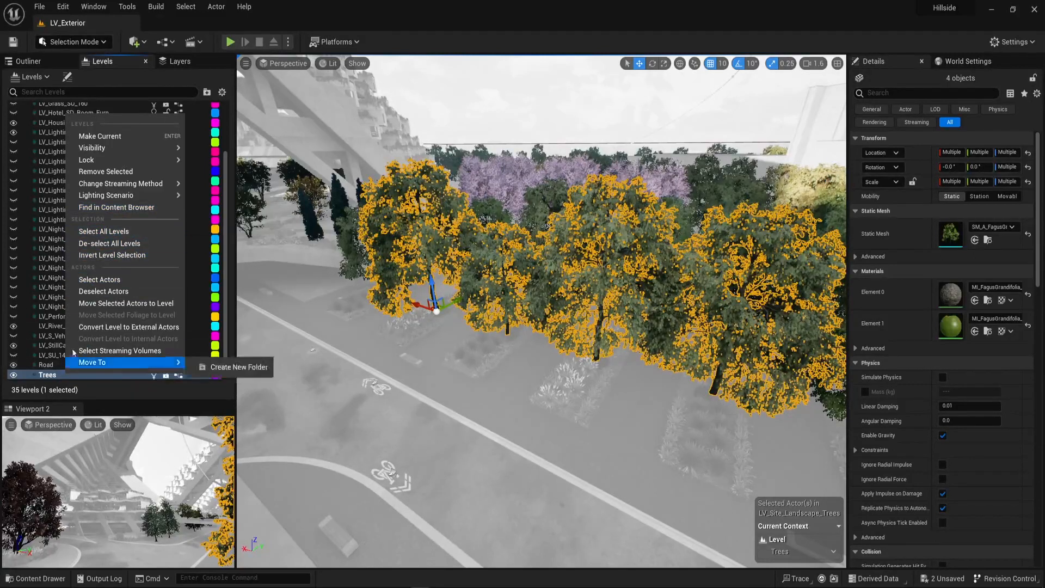
pyautogui.moveTo(124, 365)
pyautogui.click(137, 303)
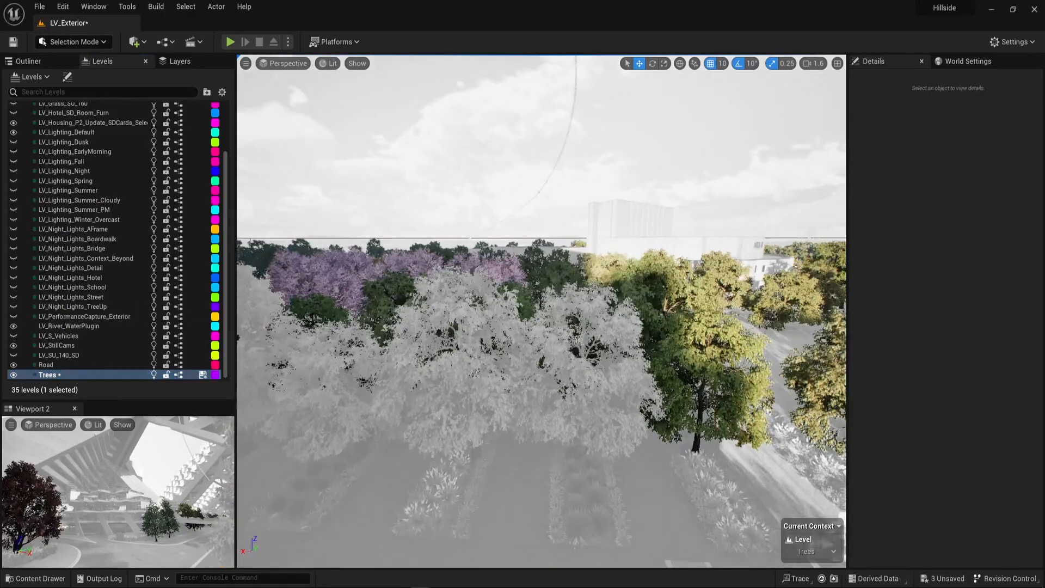
# End the editing of the Site_Landscape_Trees level instance through one of its remaining trees and clear the selection.
pyautogui.click(699, 364)
pyautogui.rightClick(700, 363)
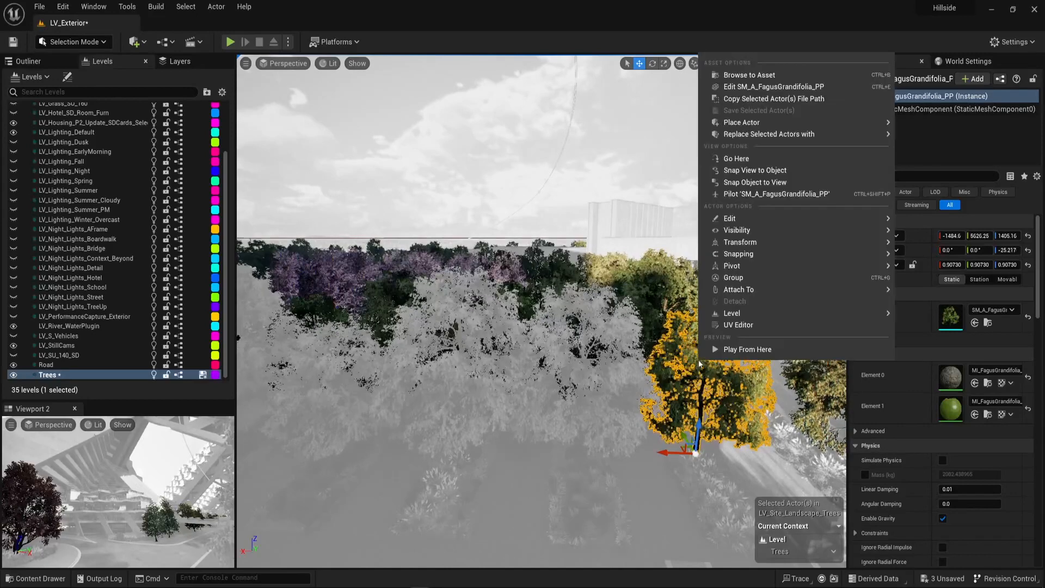
pyautogui.moveTo(773, 318)
pyautogui.click(920, 341)
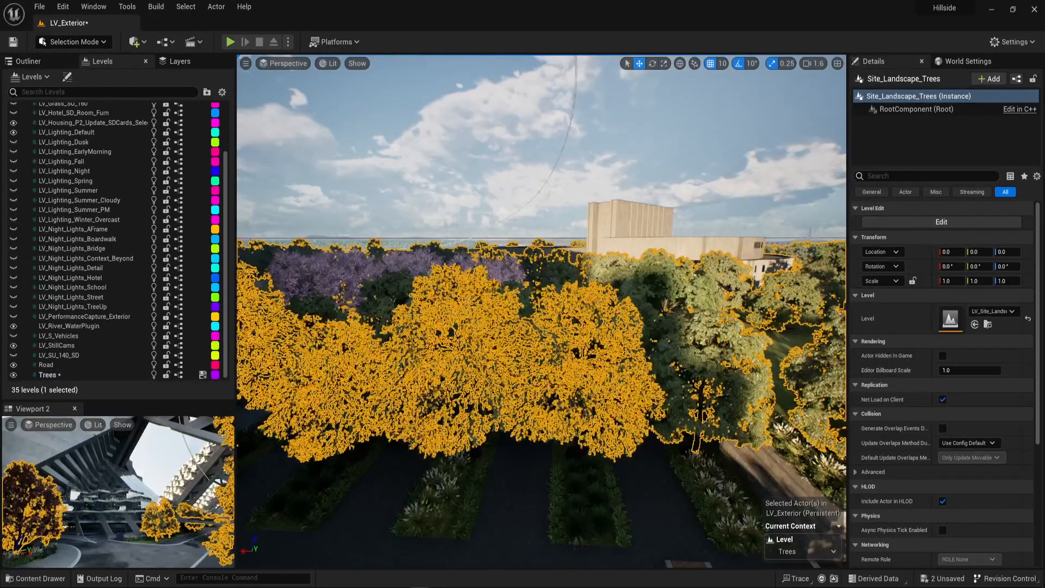
pyautogui.press('Escape')
pyautogui.moveTo(611, 372); pyautogui.dragTo(571, 300, button='right')
pyautogui.scroll(-3, 517, 381)
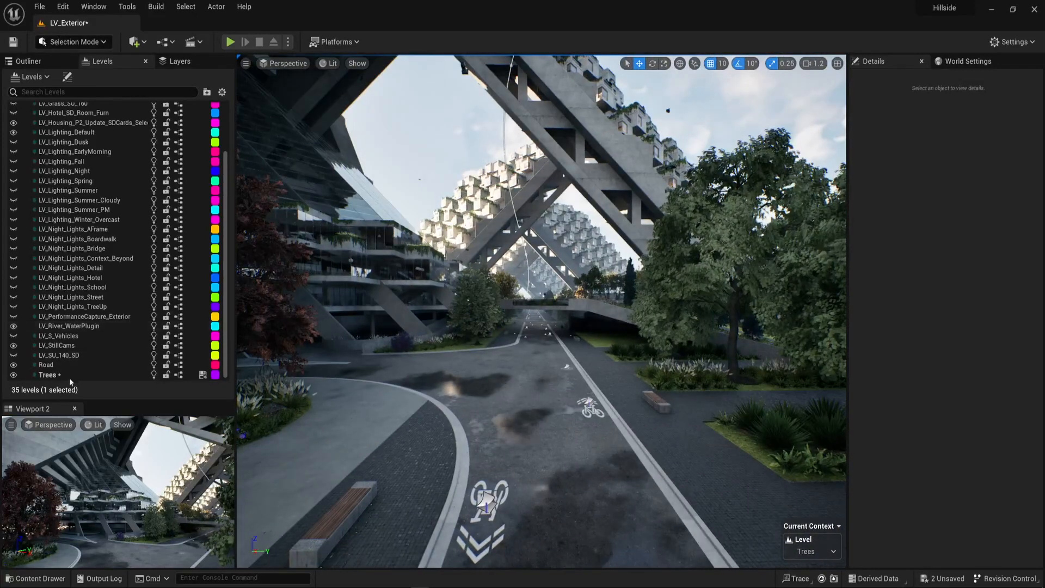
# Save the Trees level, find it in the Content Browser, and start migrating it without saving LV_Exterior.
pyautogui.rightClick(53, 378)
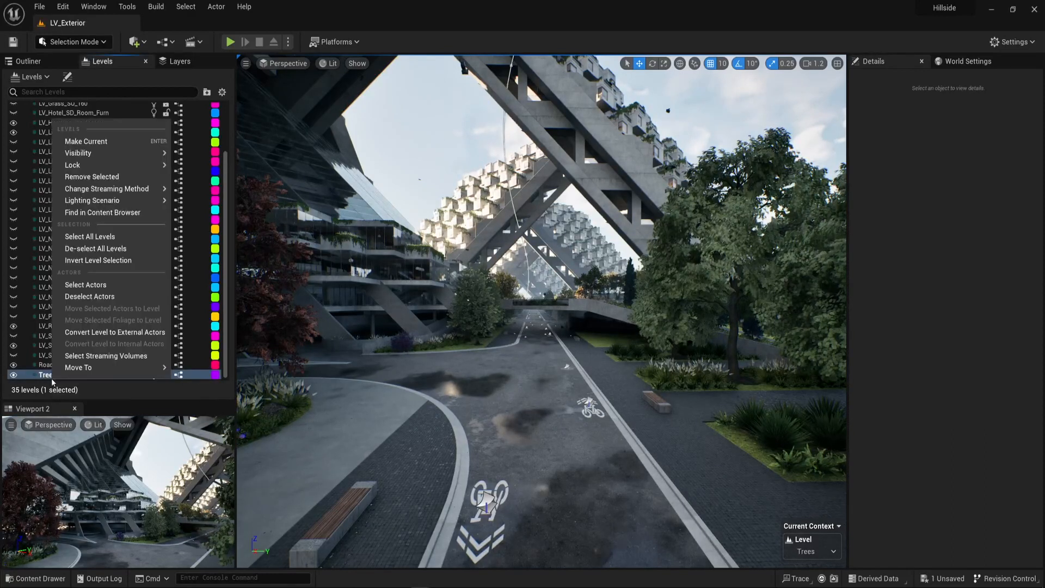
pyautogui.click(113, 213)
pyautogui.rightClick(265, 424)
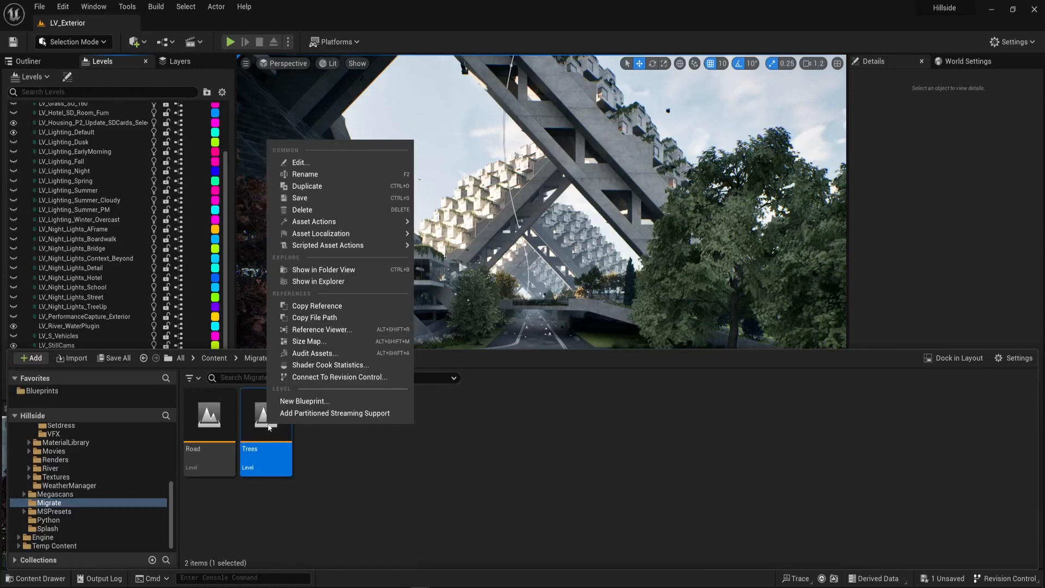
pyautogui.moveTo(338, 233)
pyautogui.moveTo(376, 222)
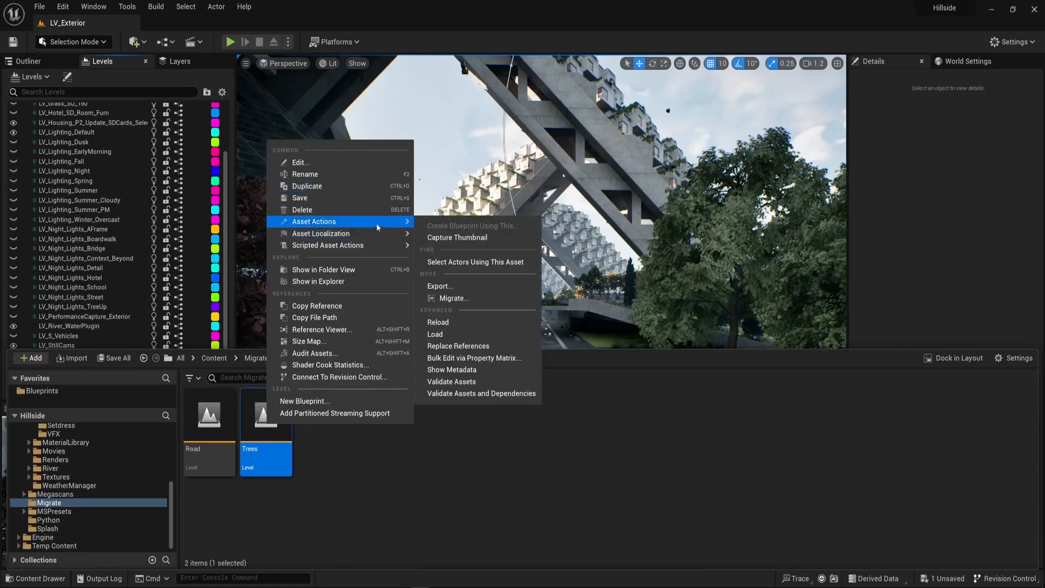
pyautogui.click(469, 299)
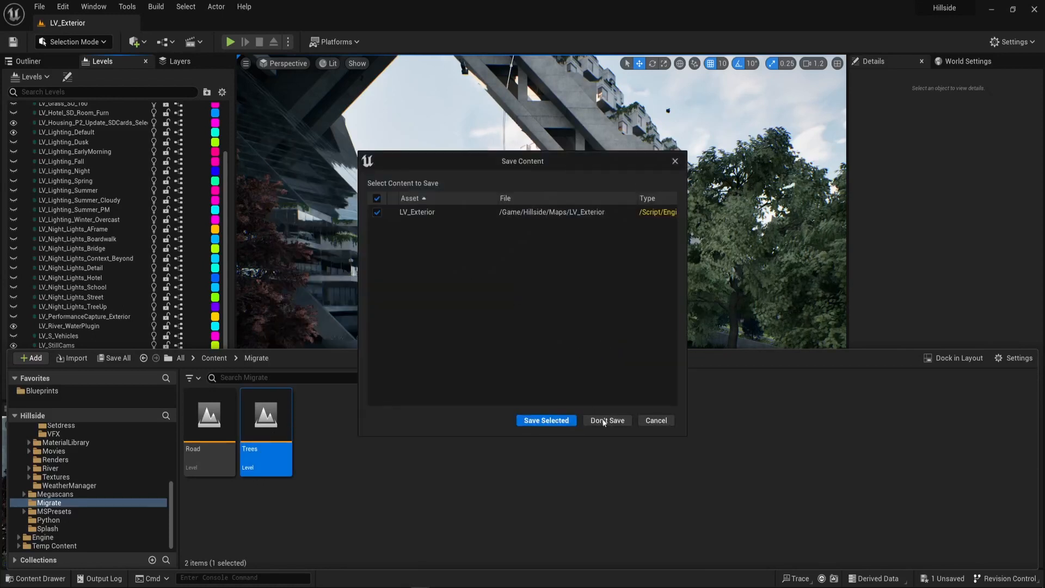
pyautogui.click(606, 420)
# Migrate all assets in the Asset Report to Project_alpha's Content folder, declining to overwrite any existing assets.
pyautogui.scroll(-5, 532, 376)
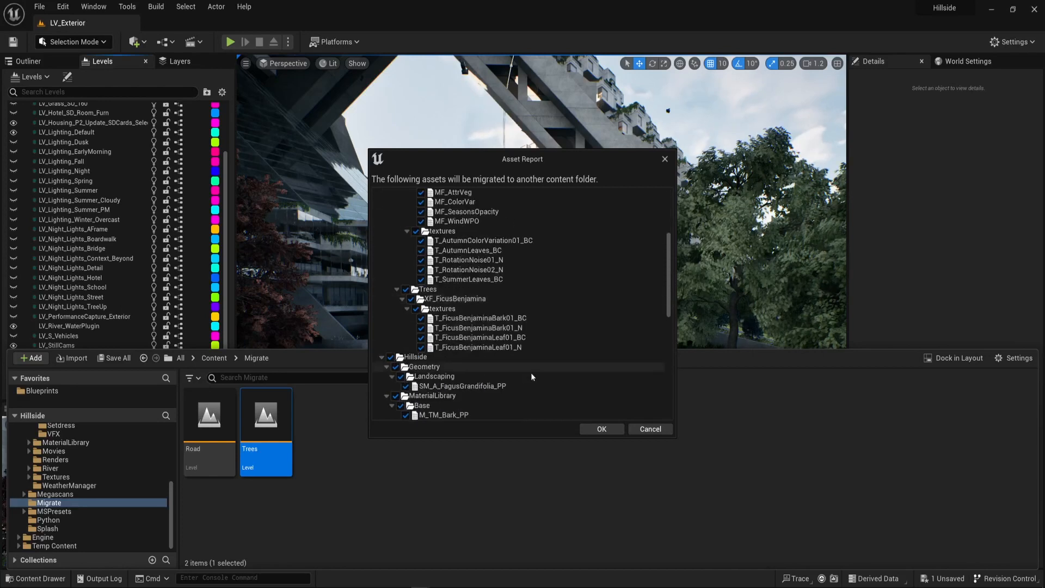
pyautogui.scroll(-3, 530, 372)
pyautogui.click(602, 429)
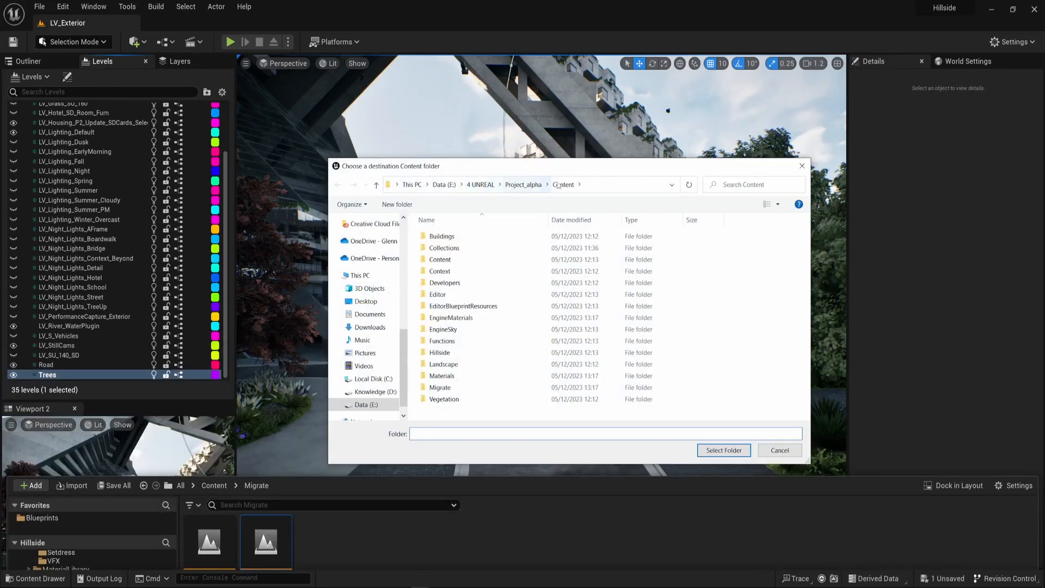
pyautogui.click(722, 450)
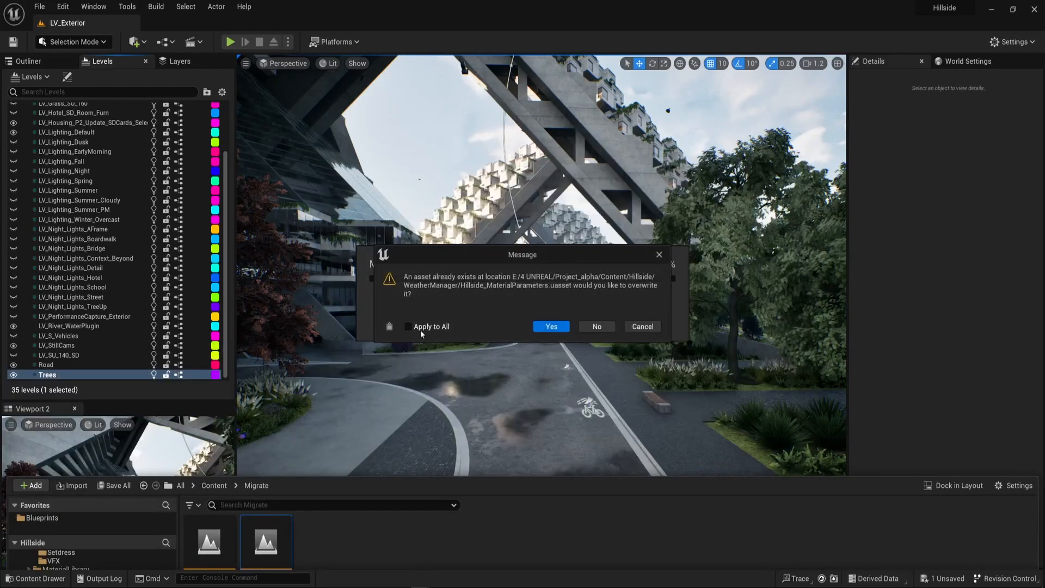
pyautogui.click(420, 328)
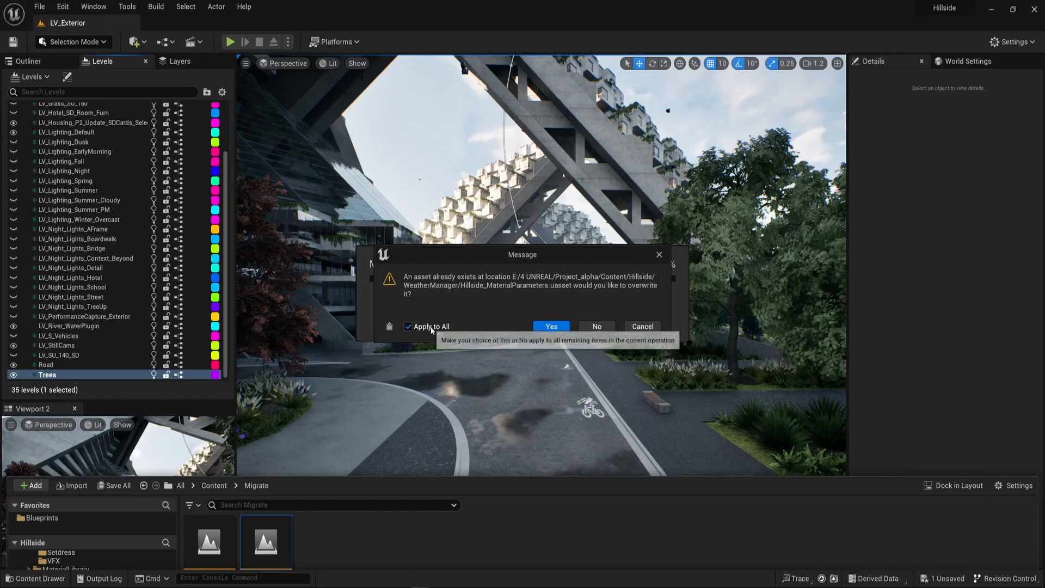
pyautogui.click(597, 326)
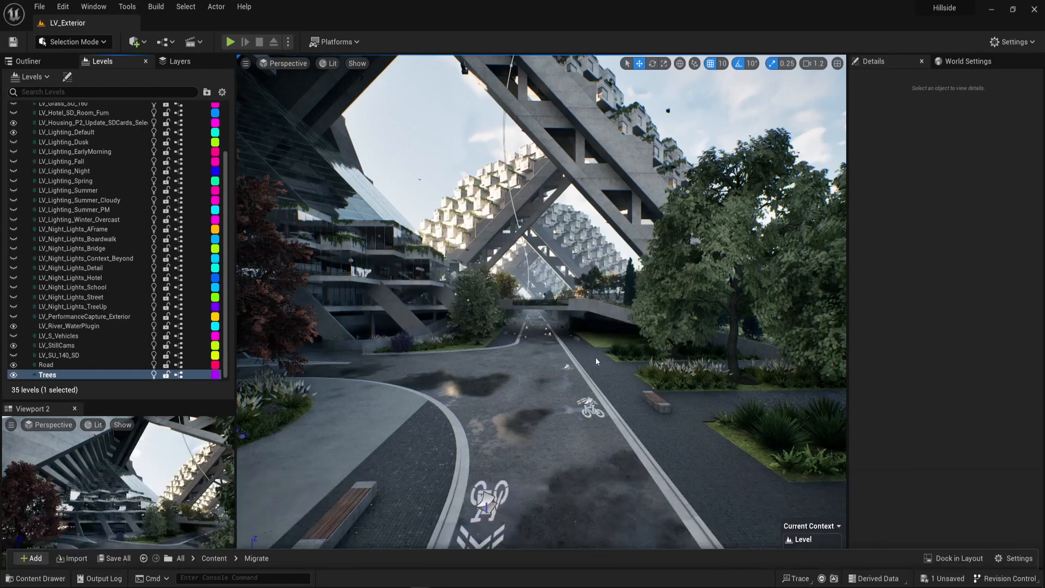
# Switch to the Project_alpha editor and add the Trees level from the Migrate folder as a sublevel of Main.
pyautogui.click(538, 308)
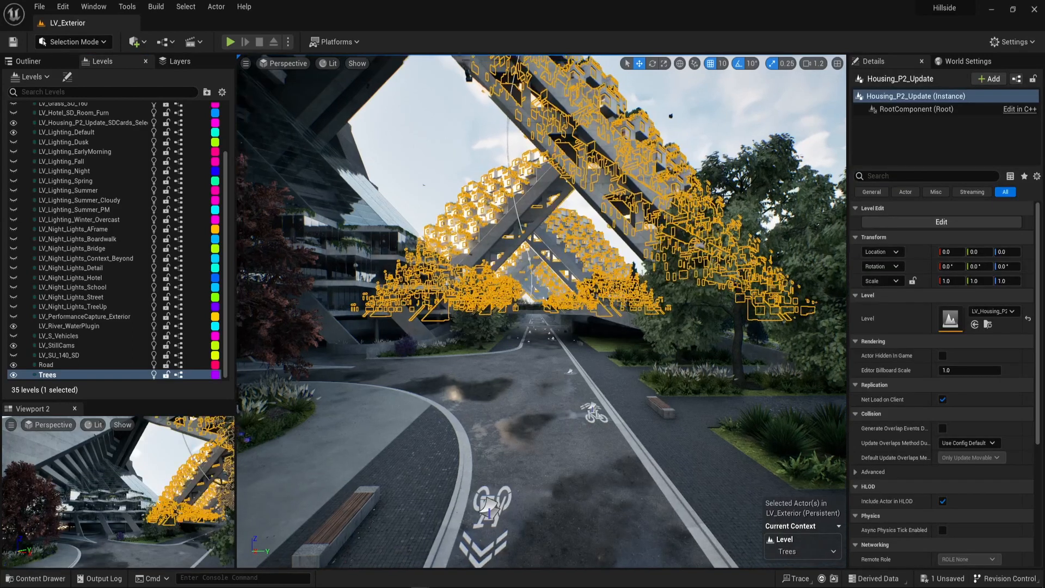
pyautogui.press('Escape')
pyautogui.hotkey('alt', 'Tab')
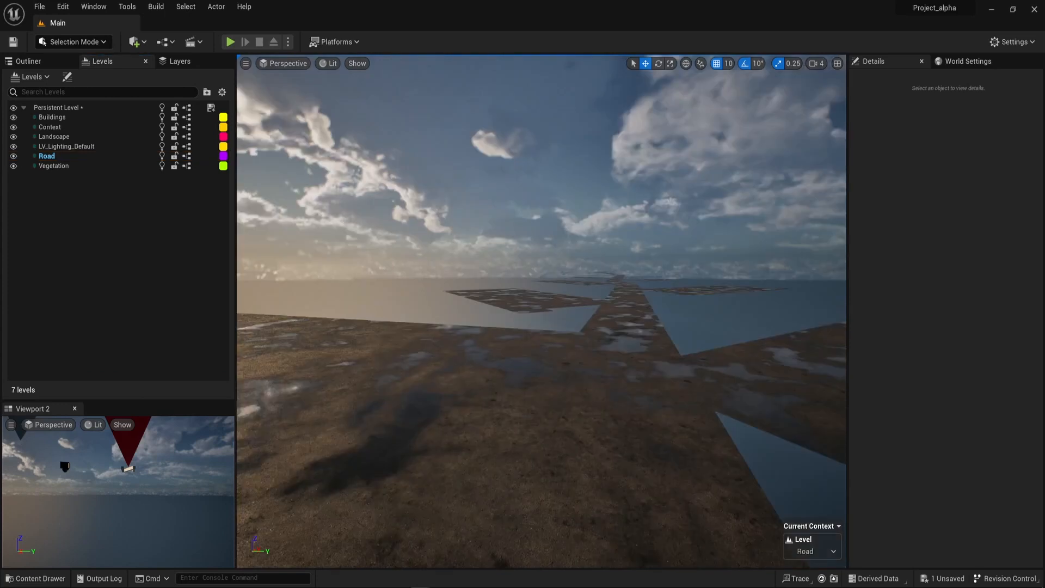
pyautogui.moveTo(542, 312); pyautogui.dragTo(586, 343, button='right')
pyautogui.hotkey('ctrl', 'space')
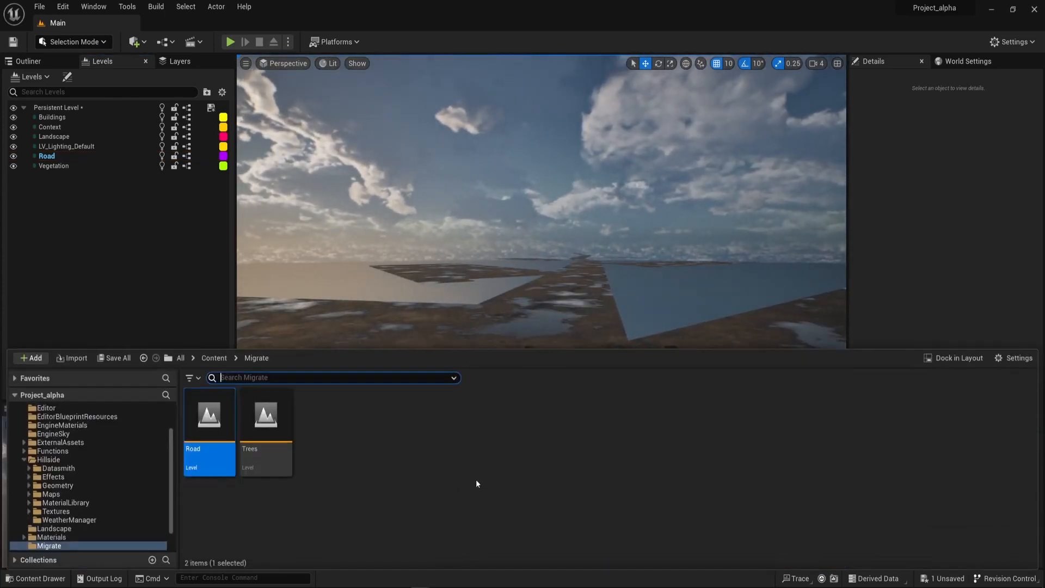
pyautogui.scroll(2, 44, 473)
pyautogui.click(45, 416)
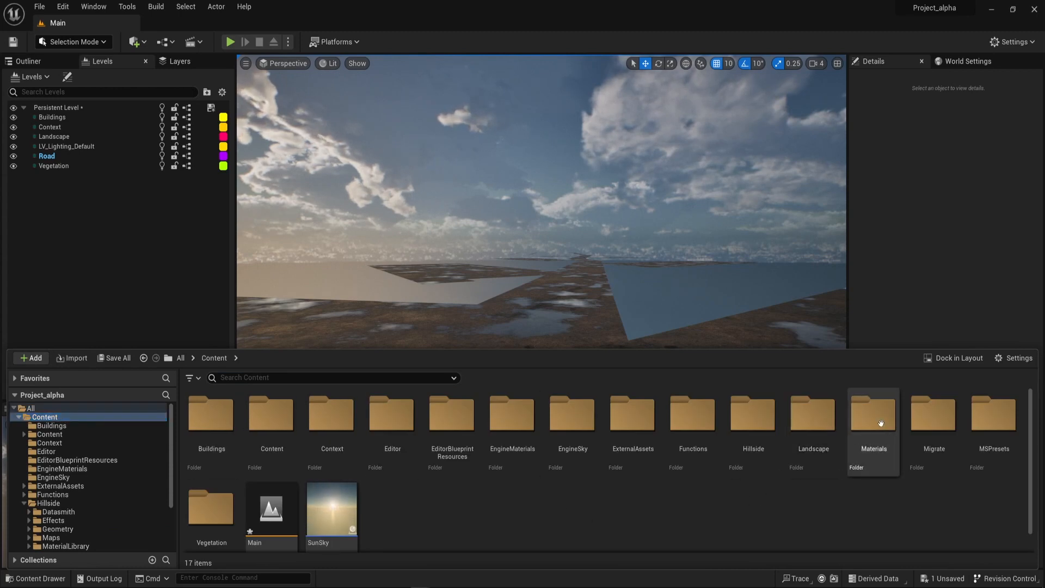
pyautogui.doubleClick(934, 416)
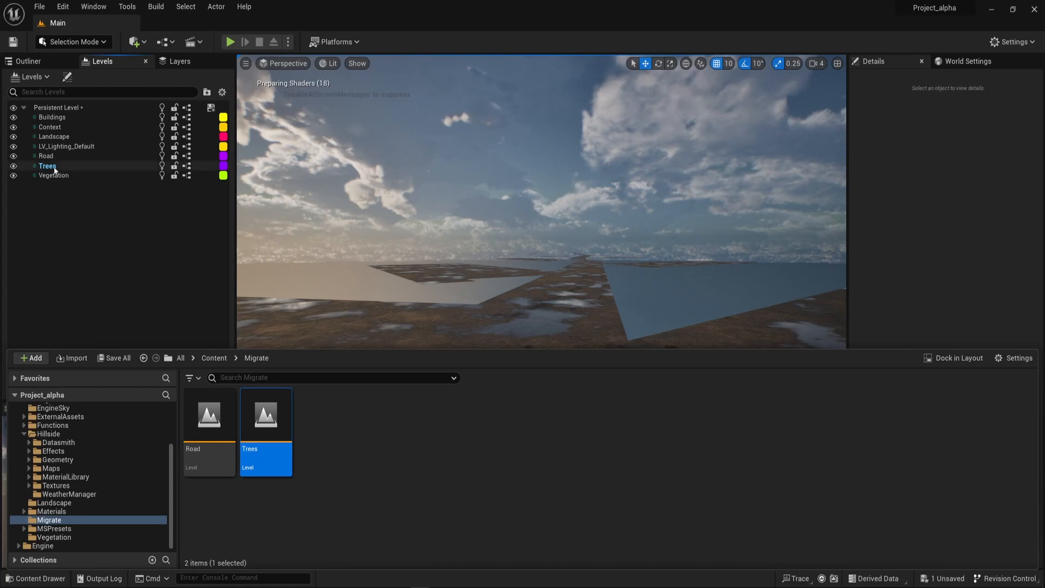
# Select all actors belonging to the Trees level.
pyautogui.moveTo(468, 272); pyautogui.dragTo(216, 248, button='right')
pyautogui.scroll(-1, 517, 291)
pyautogui.scroll(-1, 231, 280)
pyautogui.press('q')
pyautogui.press('w')
pyautogui.moveTo(318, 252); pyautogui.dragTo(318, 252, button='right')
pyautogui.press('q')
pyautogui.press('e')
pyautogui.click(56, 168)
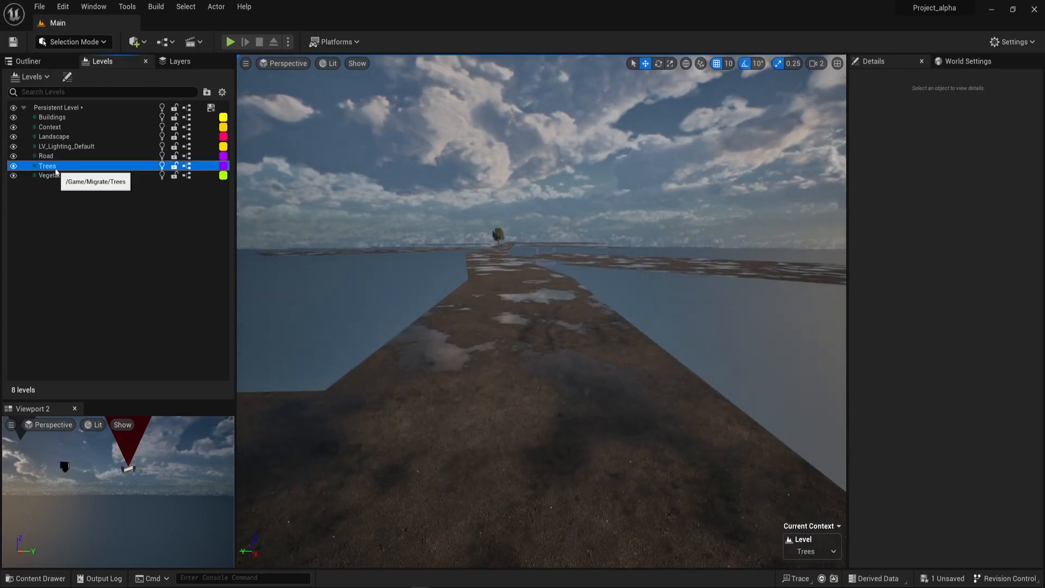
pyautogui.rightClick(55, 171)
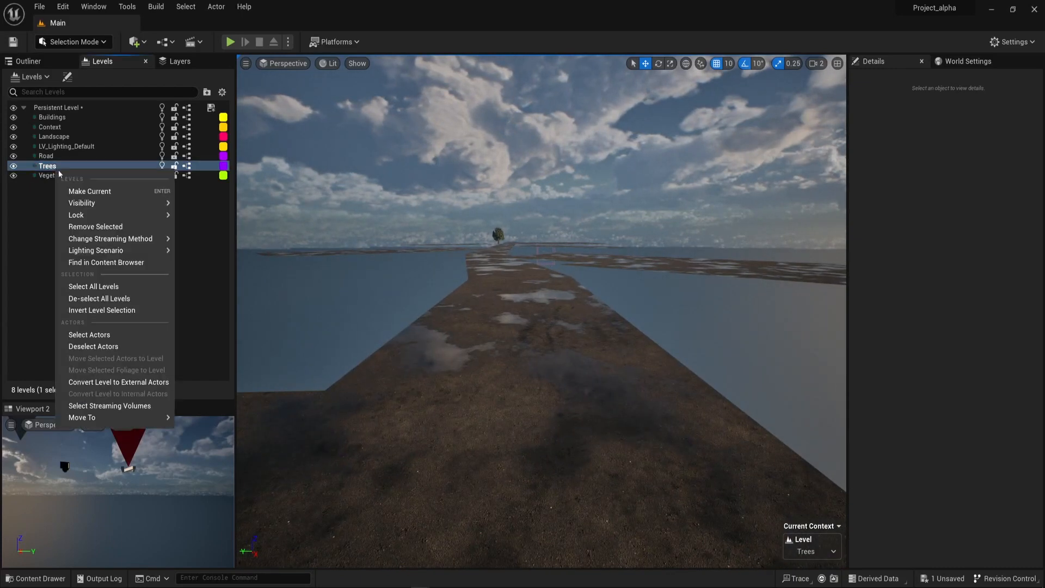
pyautogui.click(105, 336)
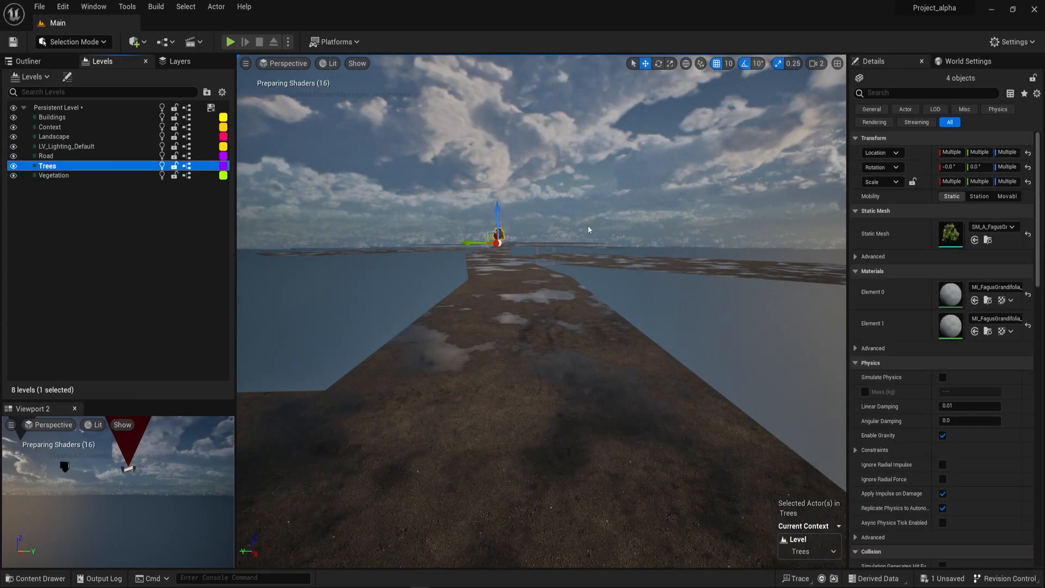
# Snap the four selected trees to the current view position and frame them in the viewport.
pyautogui.rightClick(641, 123)
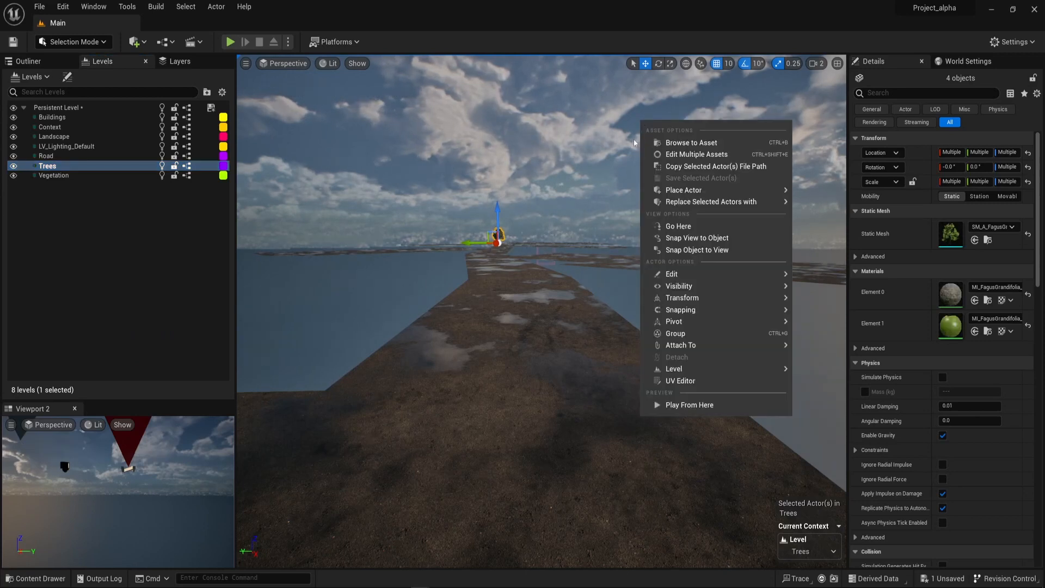
pyautogui.click(716, 250)
pyautogui.press('f')
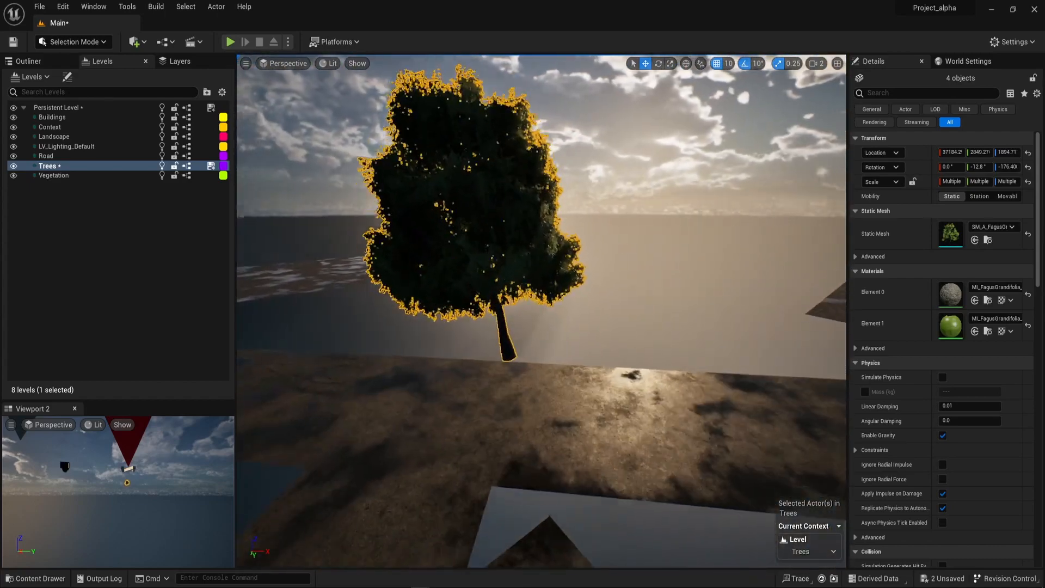
# Select one of the overlapping trees, reset its rotation, and move it down and away from the others onto the ground.
pyautogui.click(506, 334)
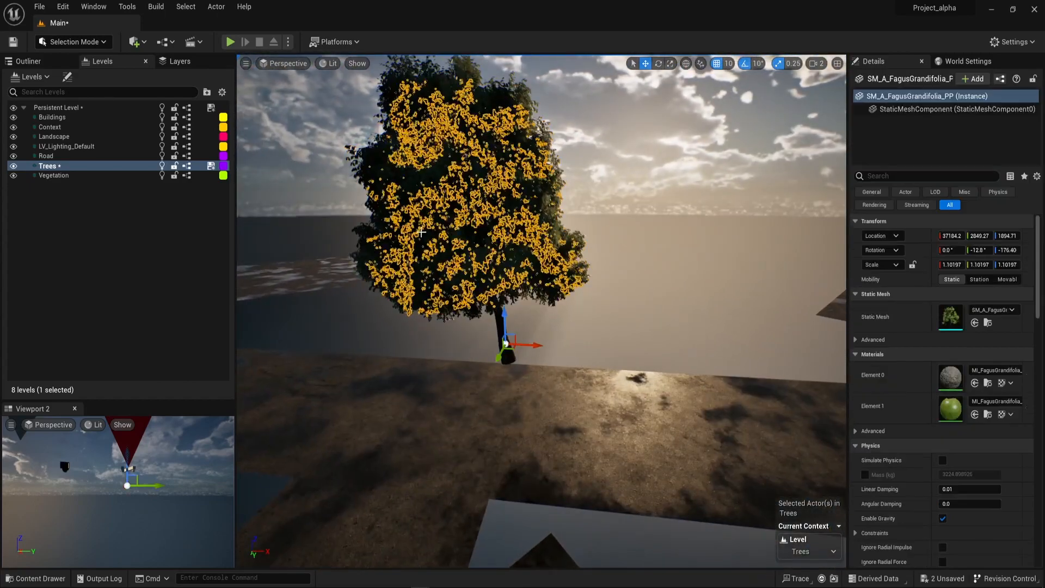
pyautogui.moveTo(507, 335); pyautogui.dragTo(561, 357, button='right')
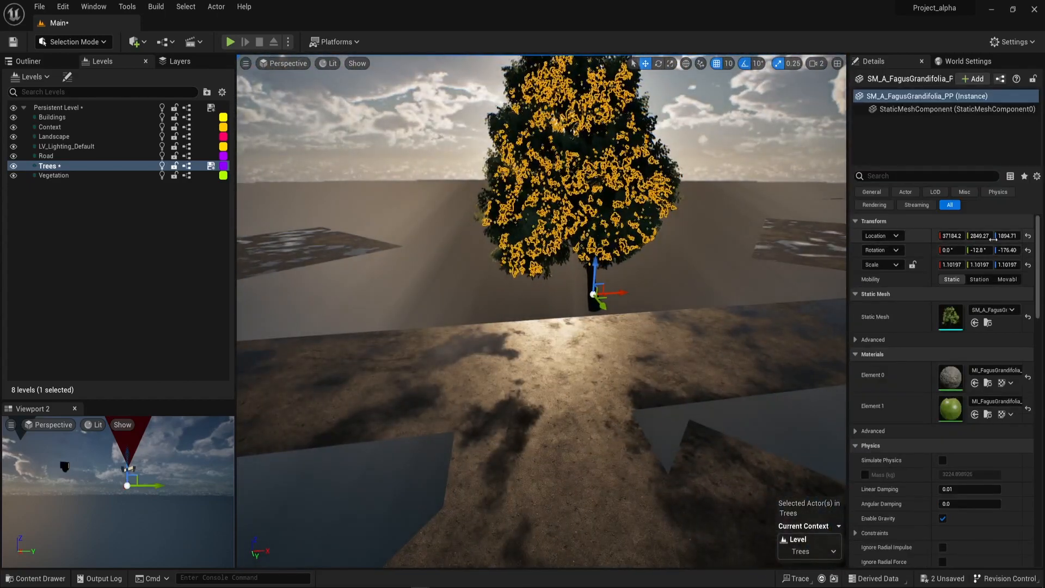
pyautogui.click(1027, 251)
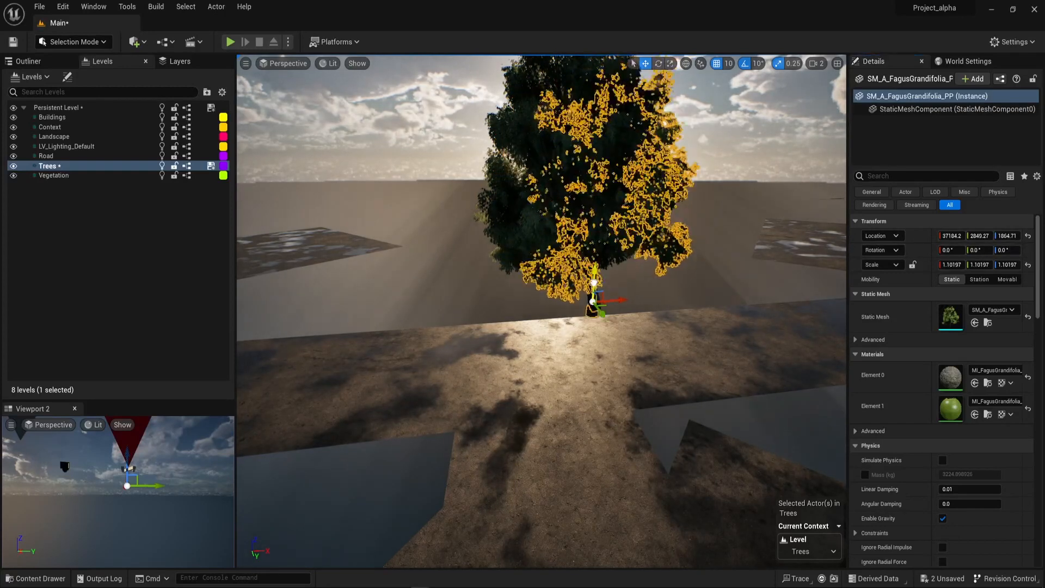
pyautogui.moveTo(594, 283); pyautogui.dragTo(445, 339)
# Reset the rotation of the tree scaled 1.18615 and move it out of the overlapping group.
pyautogui.click(590, 205)
pyautogui.click(1028, 251)
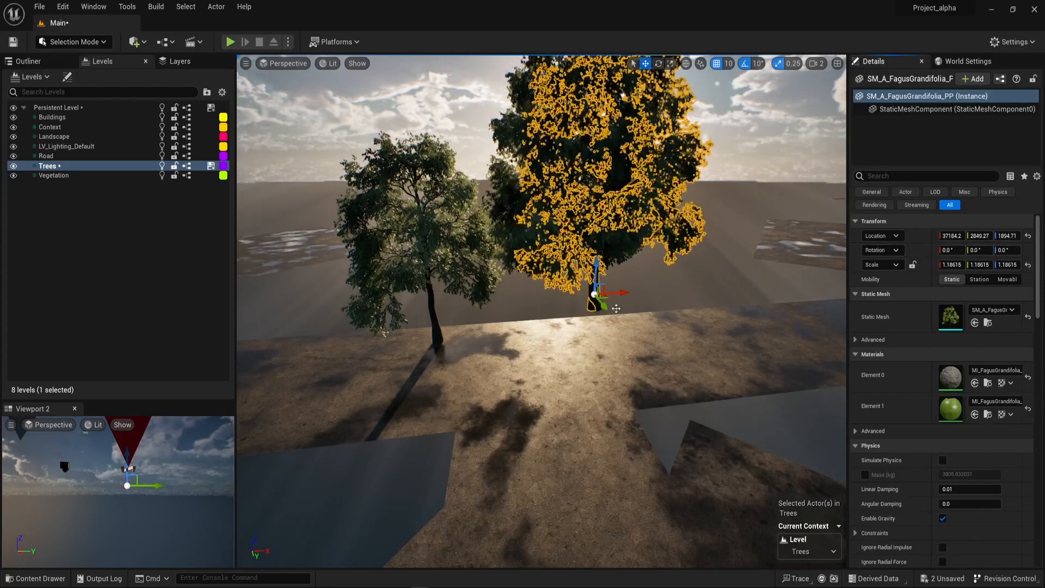
pyautogui.moveTo(594, 270); pyautogui.dragTo(637, 313)
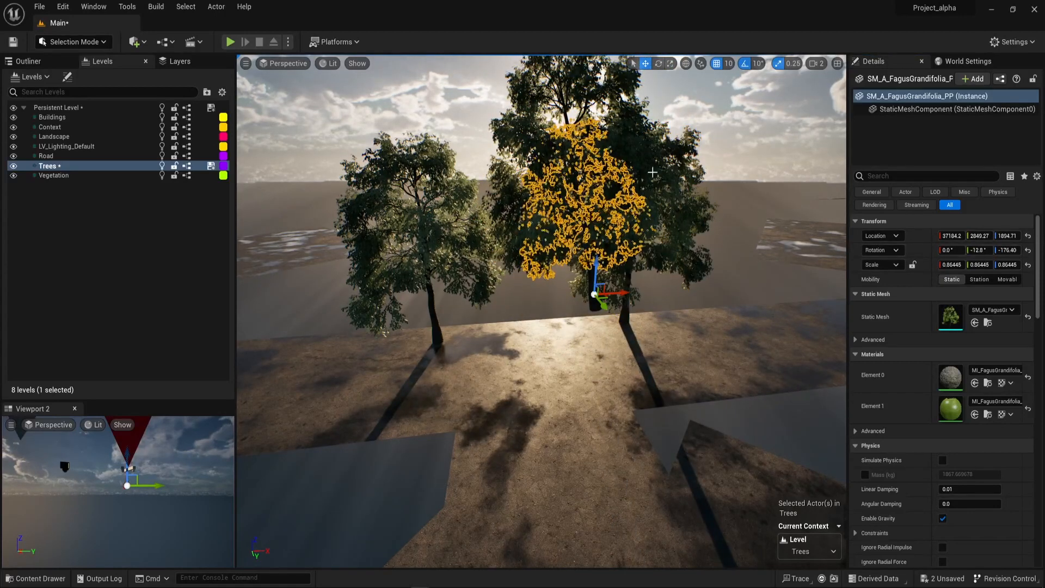
# Reset the rotation of the remaining overlapping trees, space the trees apart on the ground, and clear the selection.
pyautogui.click(1028, 250)
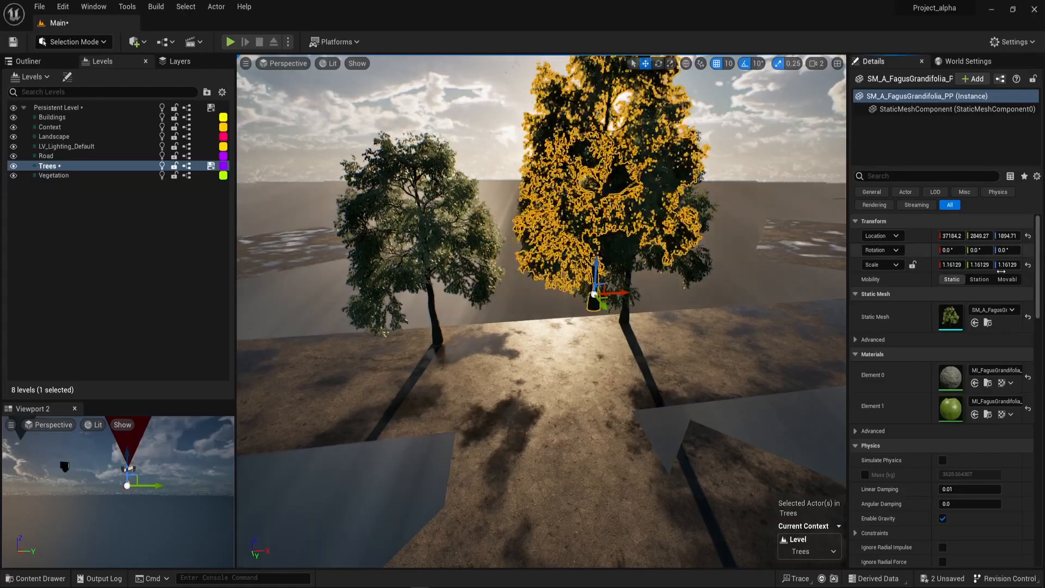
pyautogui.moveTo(597, 270); pyautogui.dragTo(449, 443)
pyautogui.keyDown('alt'); pyautogui.moveTo(664, 399); pyautogui.dragTo(634, 398); pyautogui.keyUp('alt')
pyautogui.click(722, 387)
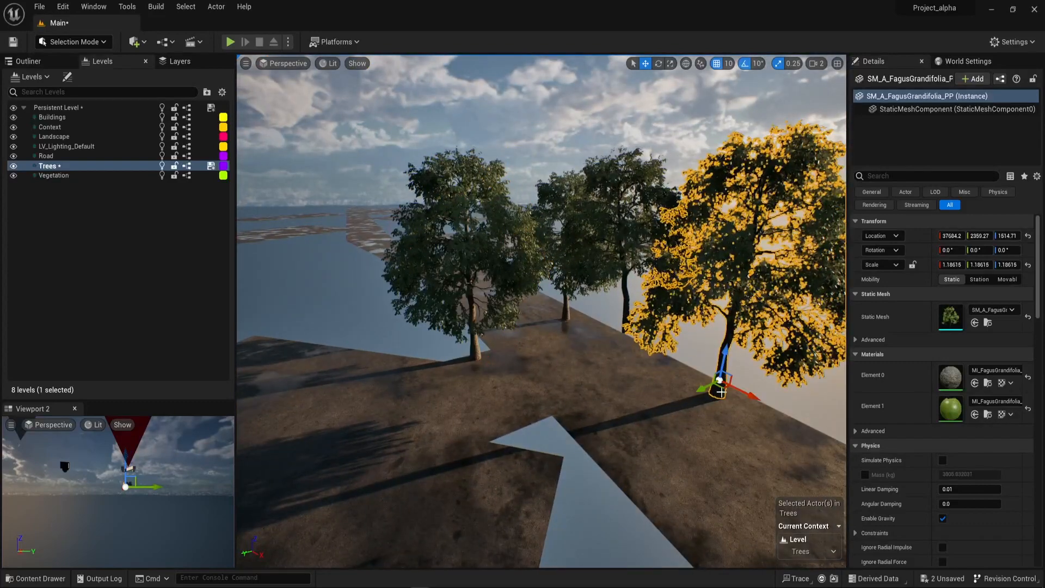
pyautogui.keyDown('alt'); pyautogui.moveTo(723, 388); pyautogui.dragTo(505, 414); pyautogui.keyUp('alt')
pyautogui.press('Escape')
pyautogui.moveTo(505, 414); pyautogui.dragTo(642, 422, button='right')
pyautogui.press('s')
pyautogui.press('w')
pyautogui.press('e')
pyautogui.press('w')
# Save the Trees sublevel and the persistent level of Main, and switch back to the Hillside editor.
pyautogui.hotkey('alt', 'Tab')
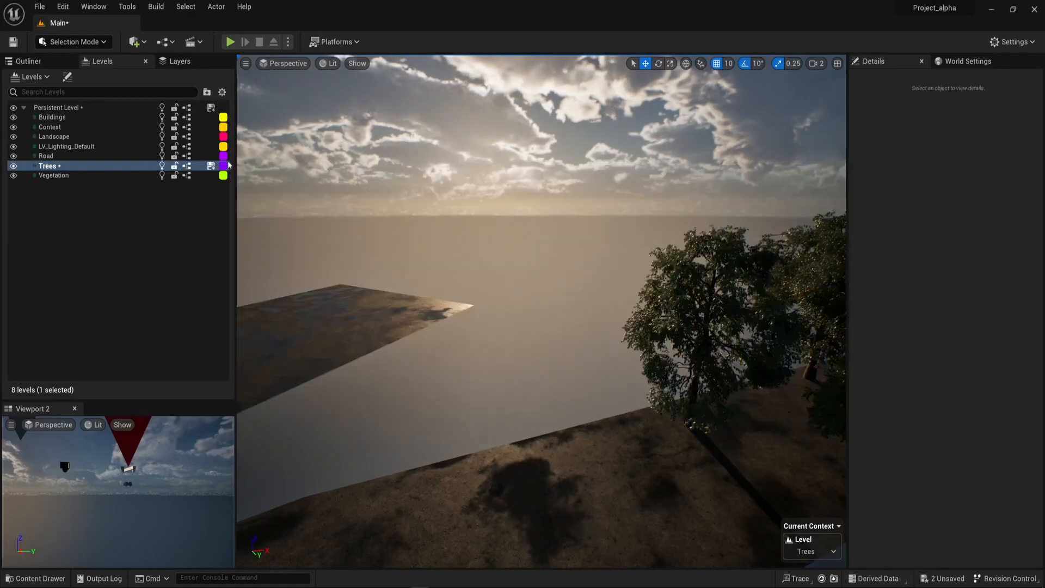
pyautogui.click(204, 169)
pyautogui.click(205, 168)
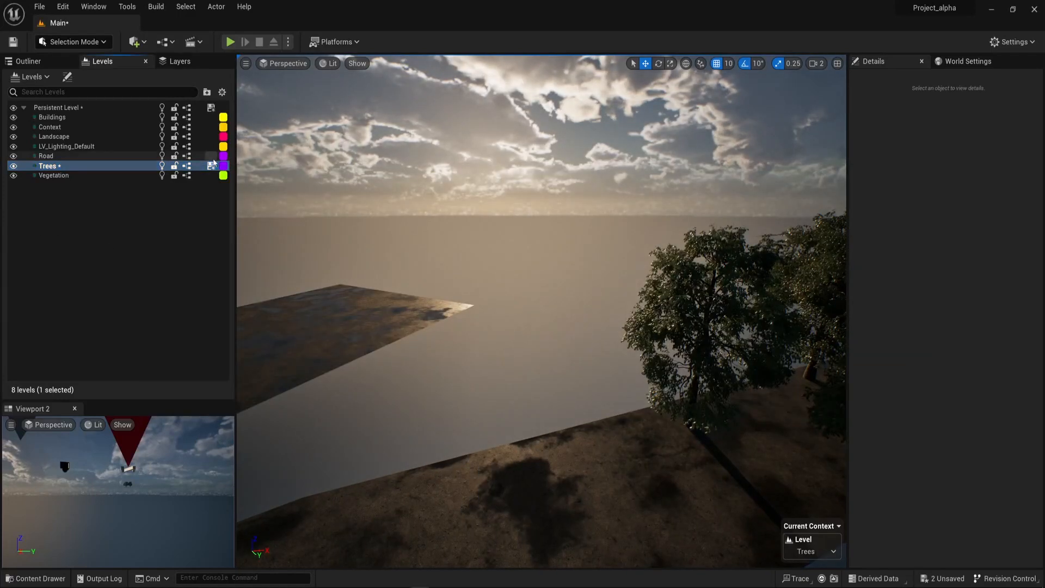
pyautogui.click(211, 109)
pyautogui.hotkey('alt', 'Tab')
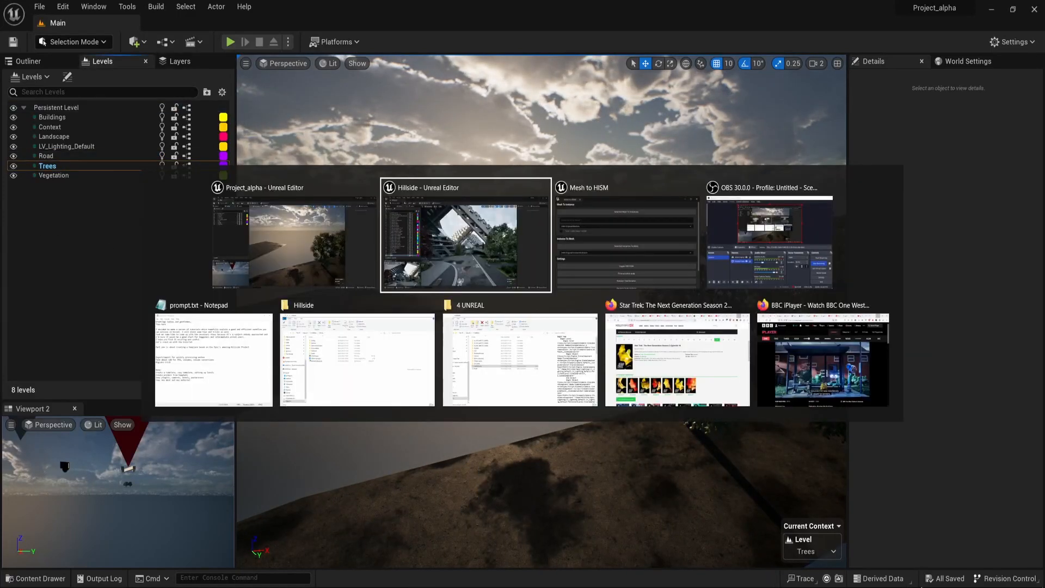
# Switch to the Hillside editor, select the level instance containing the road, and show it in the Outliner.
pyautogui.press('Escape')
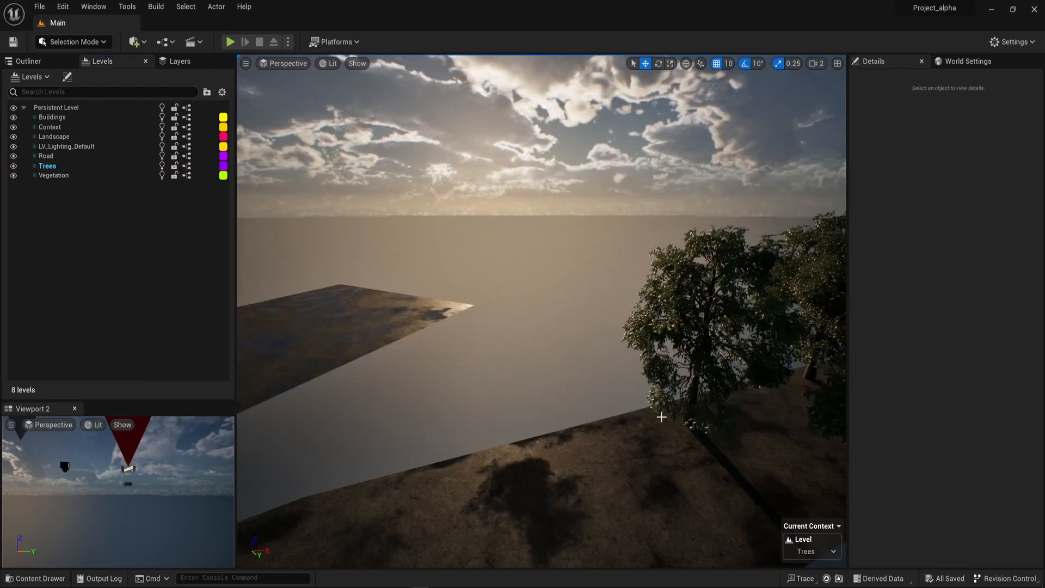
pyautogui.hotkey('alt', 'Tab')
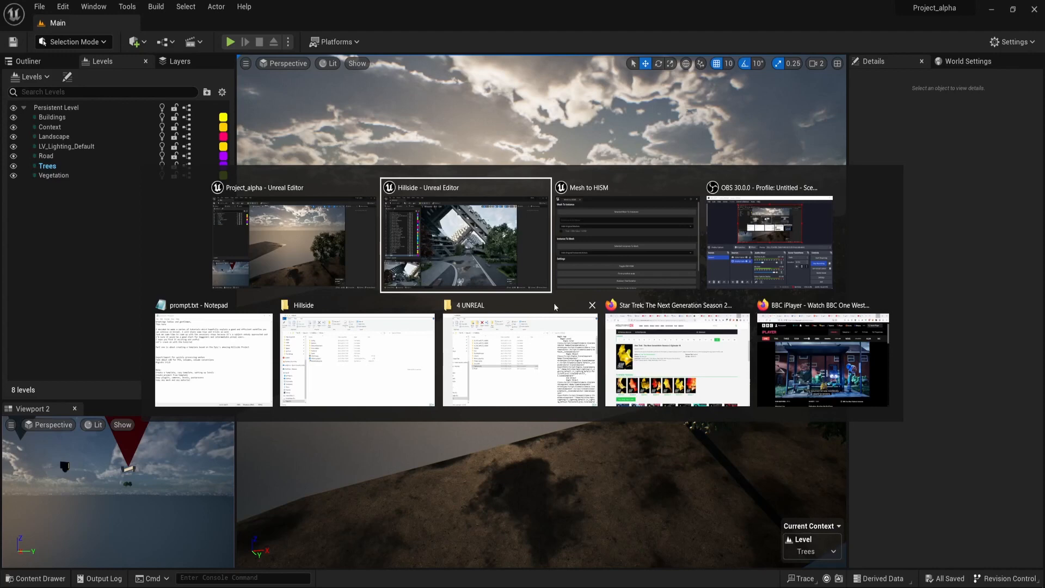
pyautogui.click(466, 245)
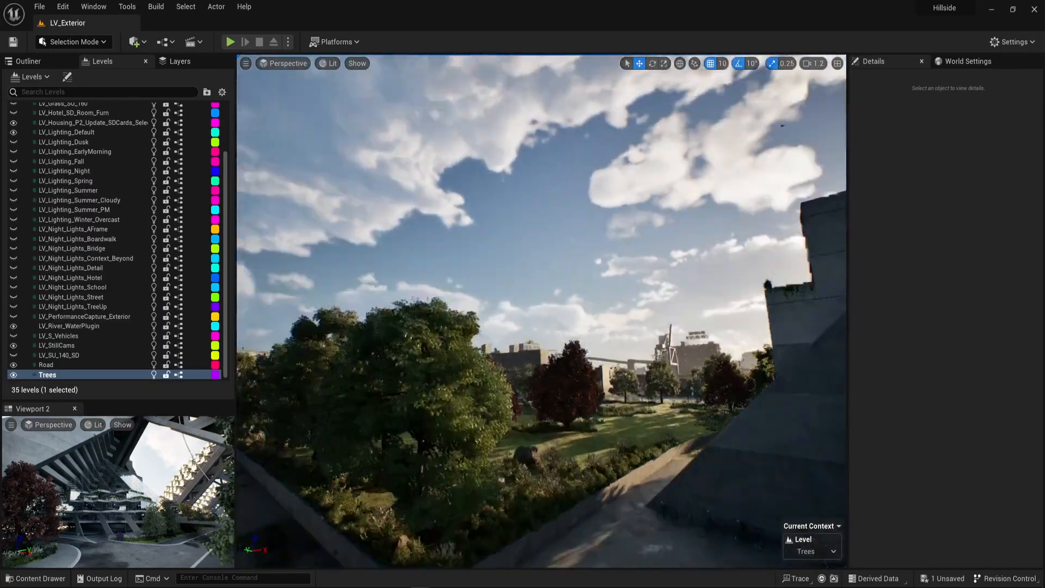
pyautogui.moveTo(542, 312); pyautogui.dragTo(768, 368, button='right')
pyautogui.scroll(3, 542, 312)
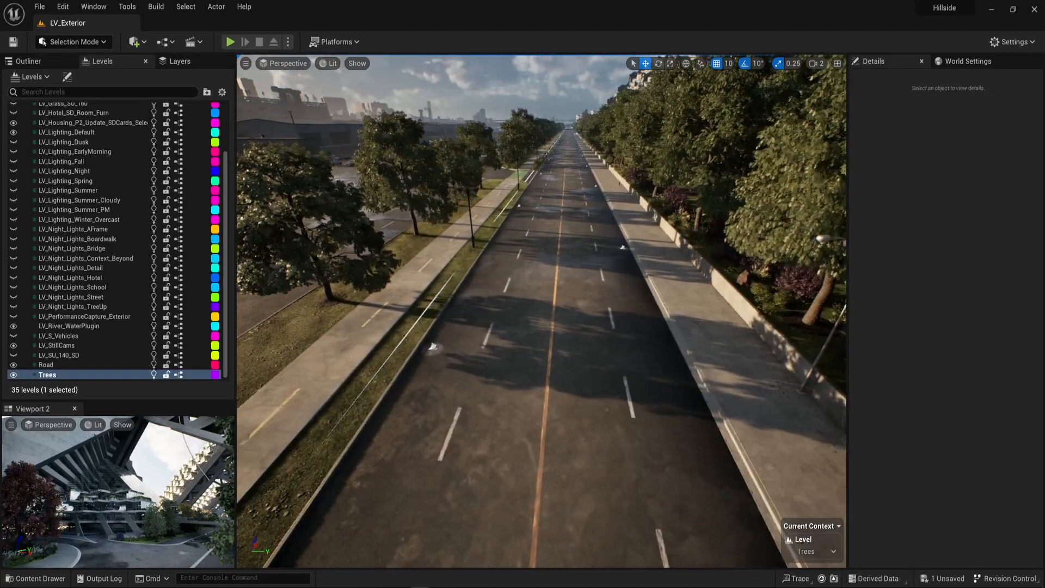
pyautogui.click(567, 422)
pyautogui.moveTo(566, 422); pyautogui.dragTo(561, 376, button='right')
pyautogui.click(32, 62)
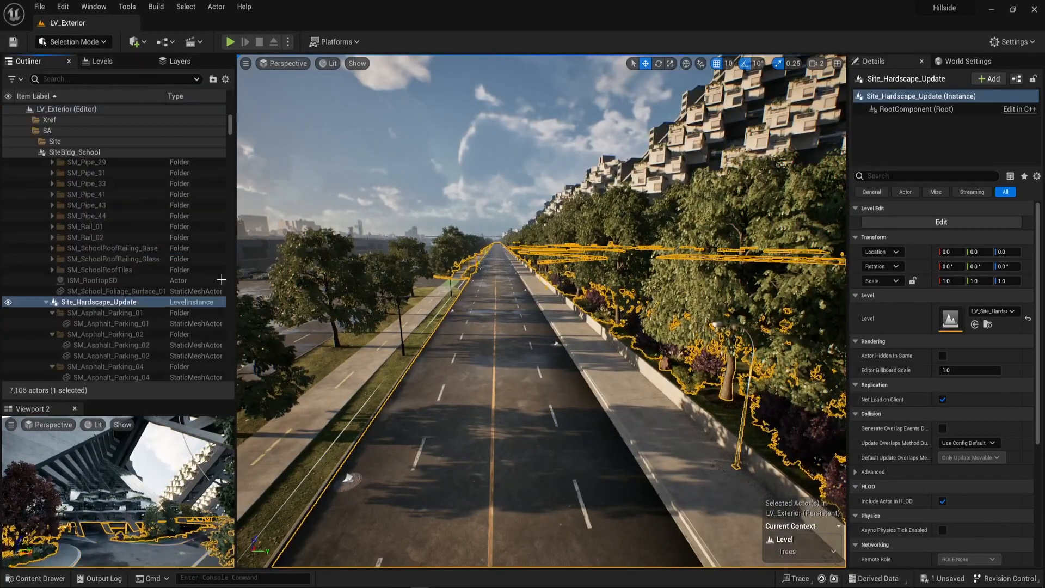
# Open the Site_Hardscape_Update level instance for editing.
pyautogui.rightClick(109, 305)
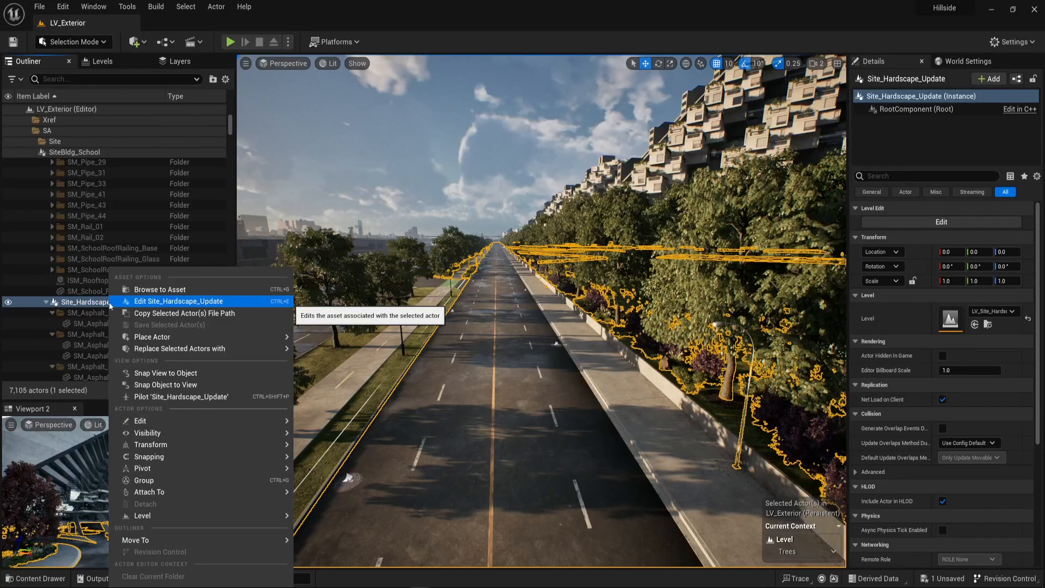
pyautogui.rightClick(499, 409)
pyautogui.moveTo(513, 438); pyautogui.dragTo(508, 438, button='right')
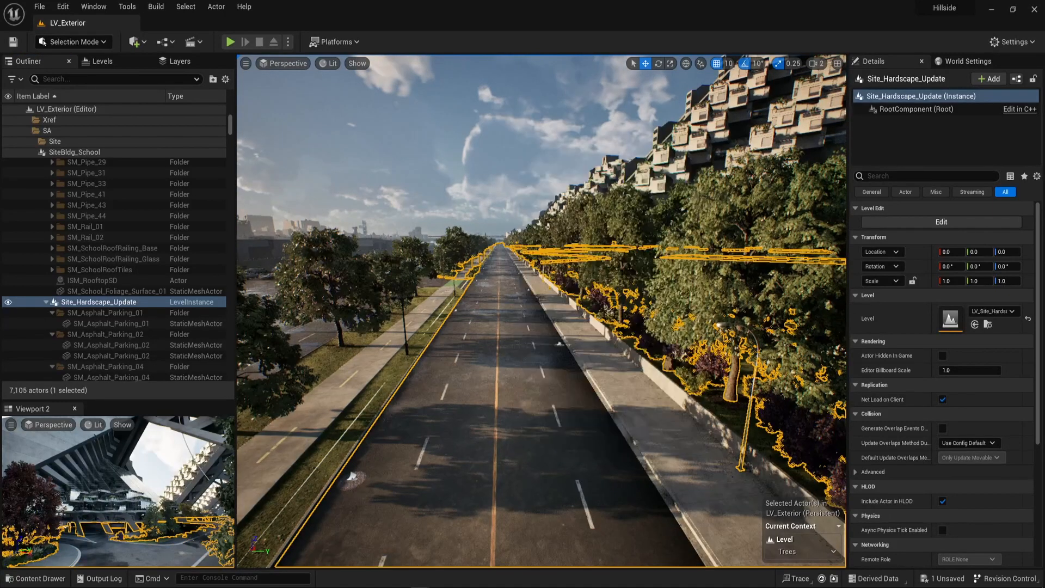
pyautogui.rightClick(518, 455)
pyautogui.moveTo(680, 420)
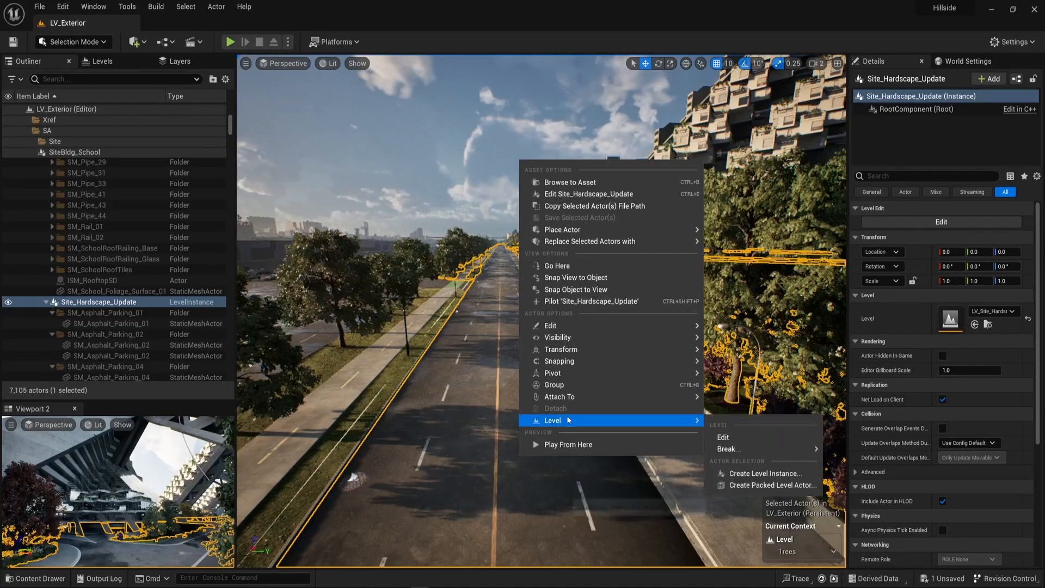
pyautogui.click(740, 437)
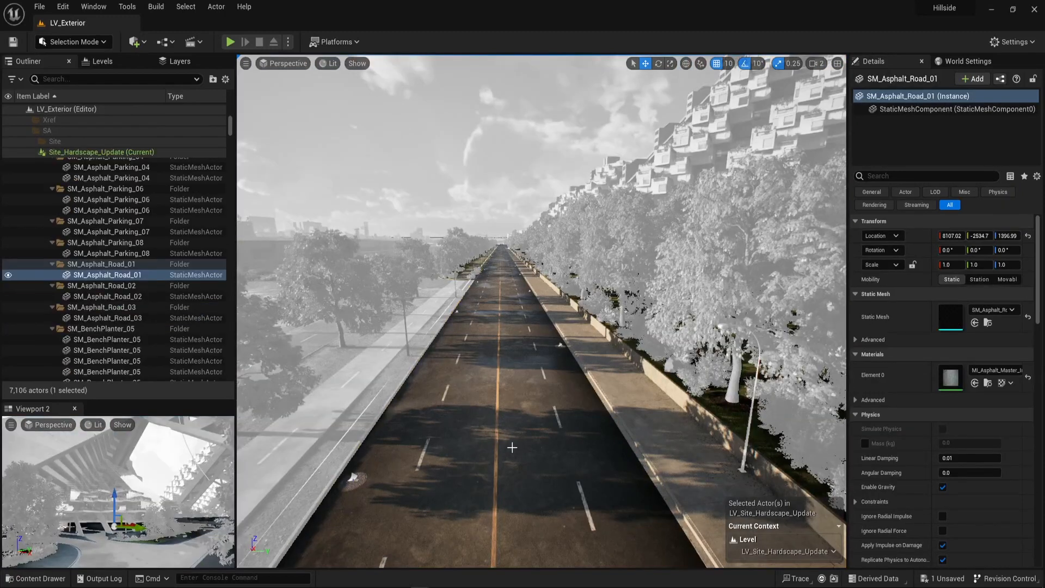
# Select the ISM_Hardscape_Update actor, convert its instances to meshes with the MeshToHISM utility, hiding the original, and close the utility.
pyautogui.click(511, 446)
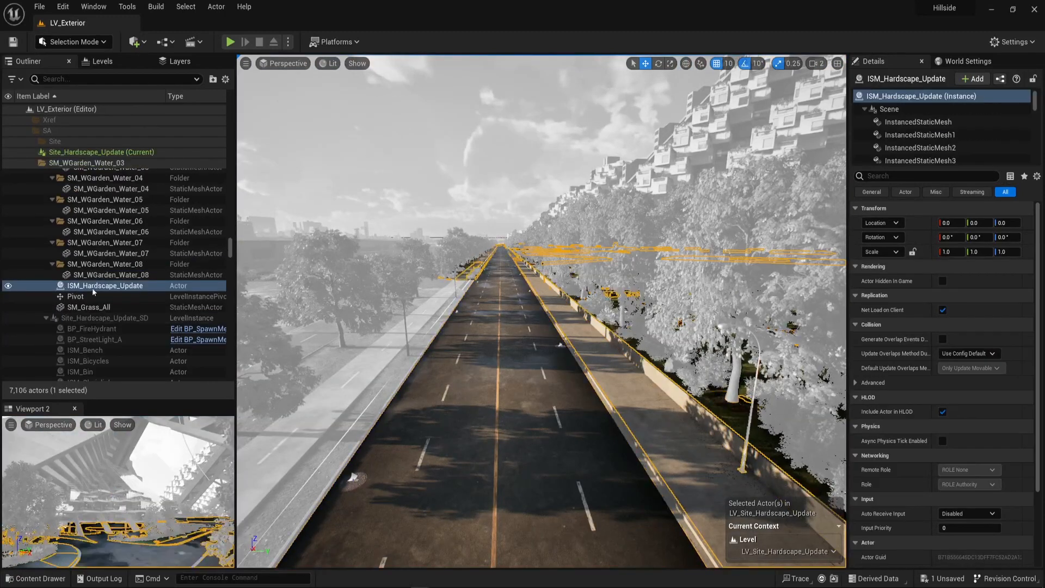
pyautogui.moveTo(555, 399); pyautogui.dragTo(548, 390, button='right')
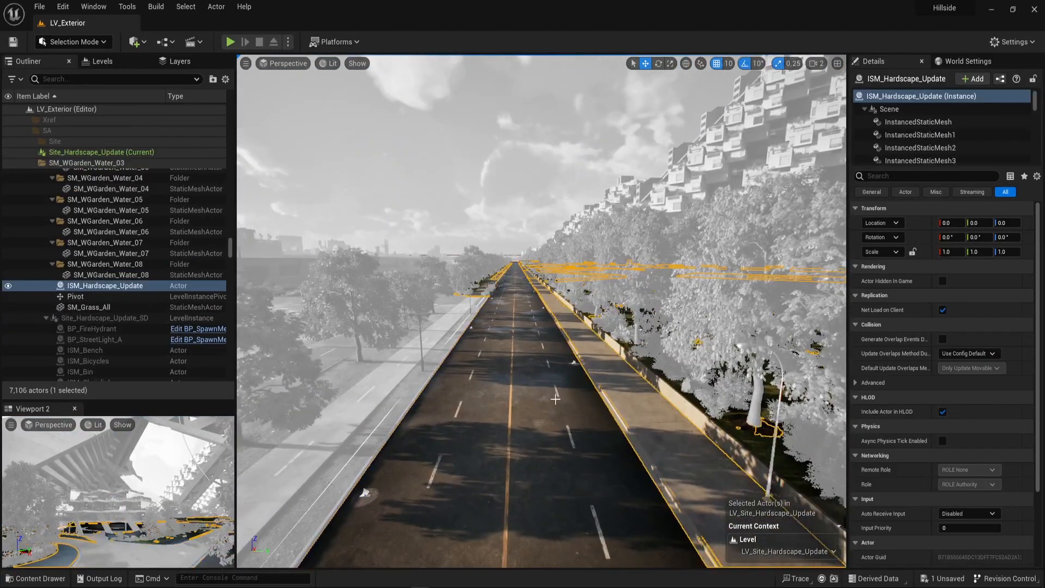
pyautogui.hotkey('ctrl', 'space')
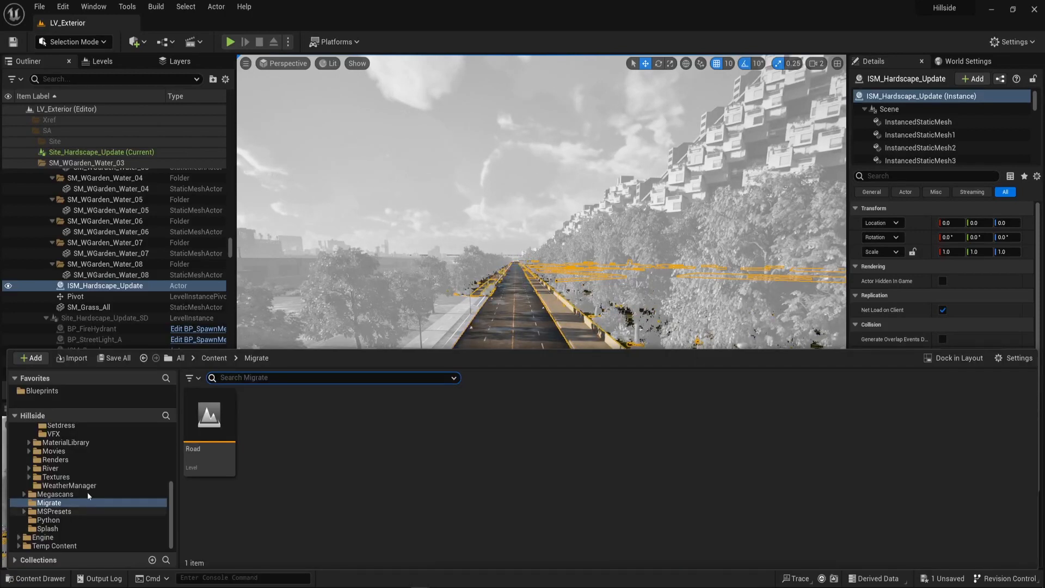
pyautogui.click(43, 391)
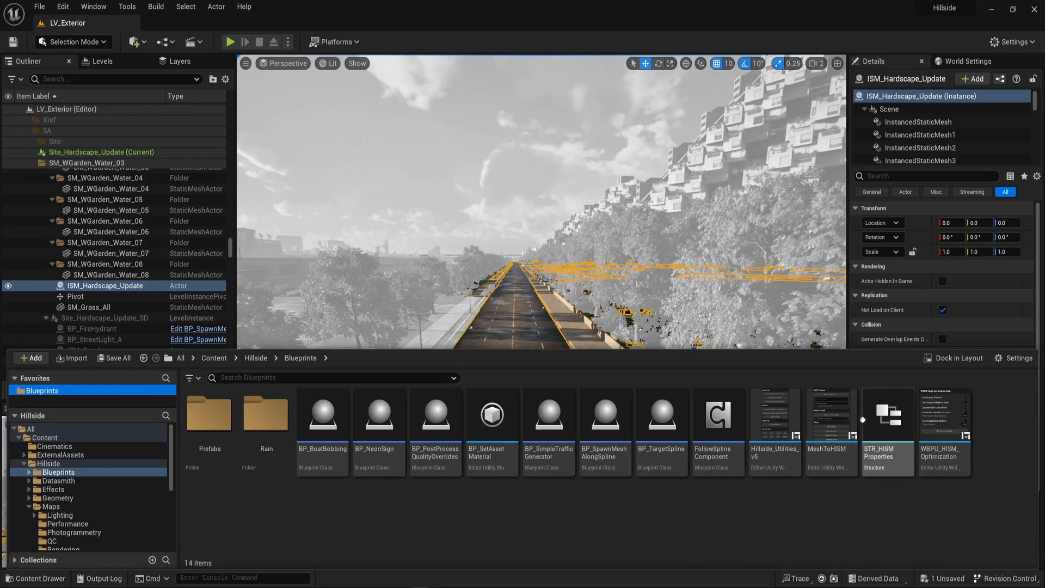
pyautogui.rightClick(841, 421)
pyautogui.click(903, 158)
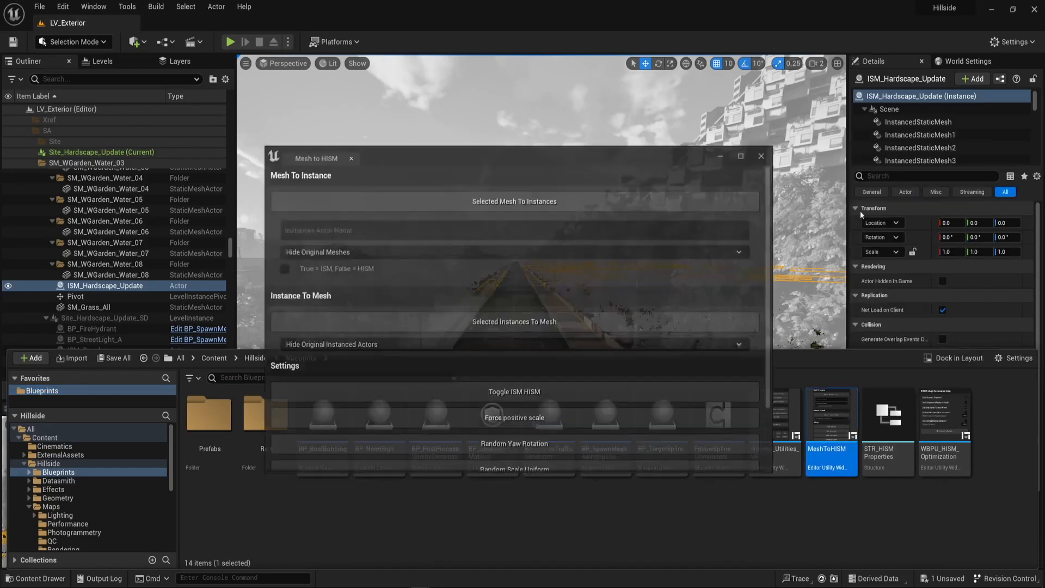
pyautogui.click(514, 298)
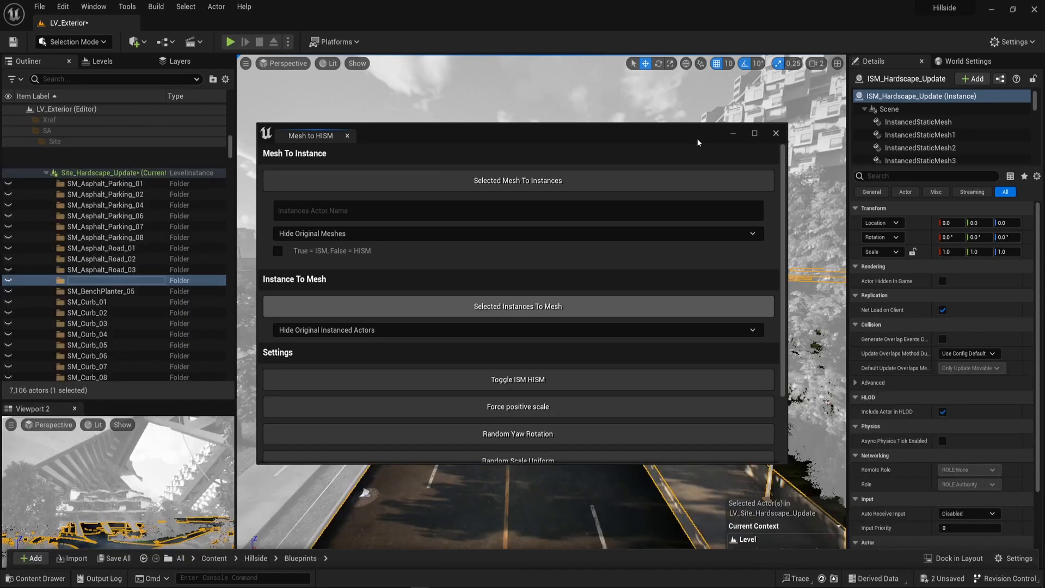
pyautogui.click(776, 134)
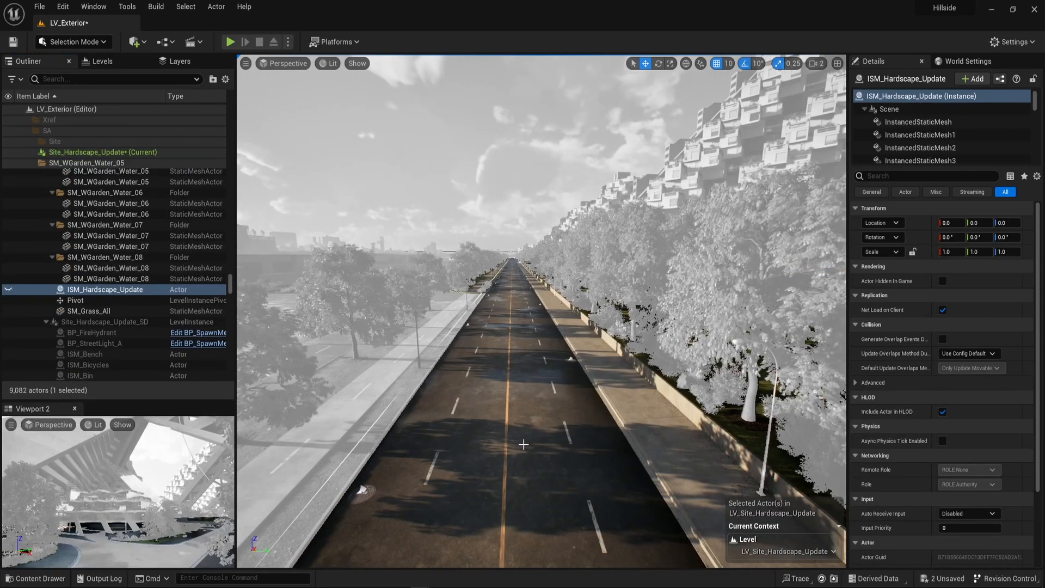
# Select the road surface mesh SM_Asphalt_Road_01 in the Site_Hardscape_Update level instance.
pyautogui.click(532, 439)
pyautogui.moveTo(633, 342); pyautogui.dragTo(649, 340, button='right')
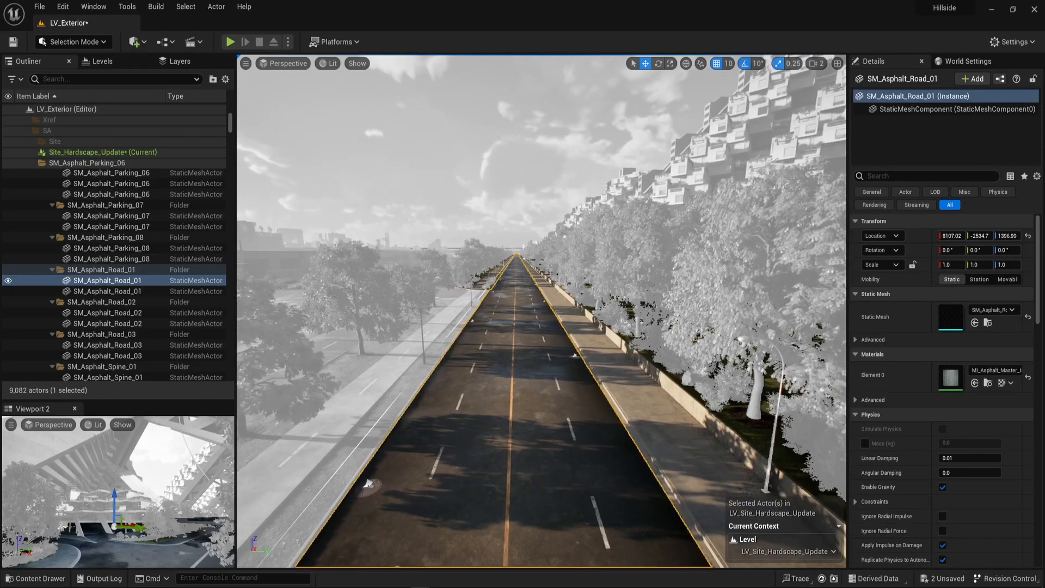
pyautogui.scroll(-5, 618, 369)
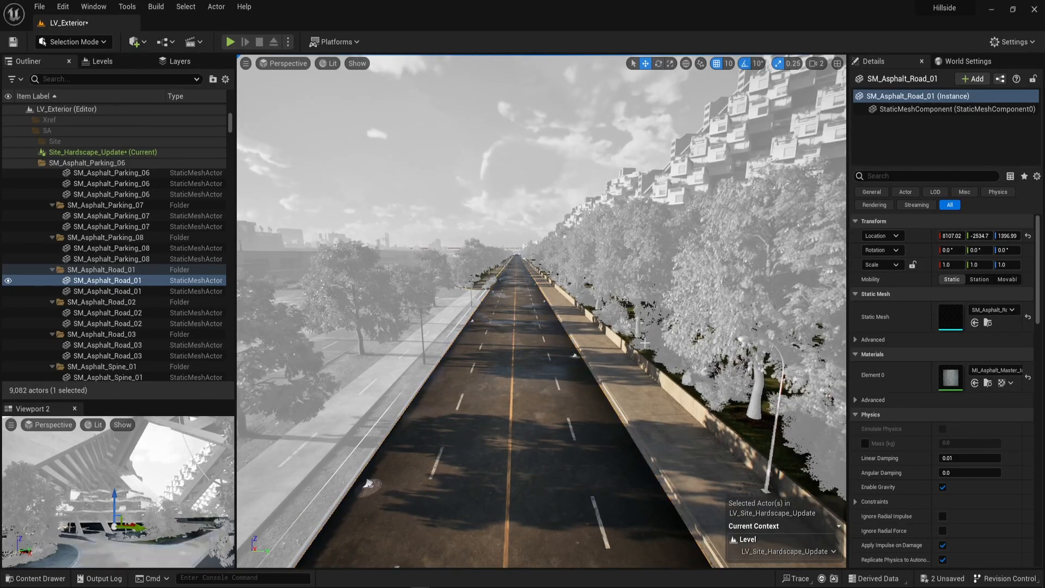
# Create a new level named Various in the Migrate folder and save it.
pyautogui.hotkey('ctrl', 'space')
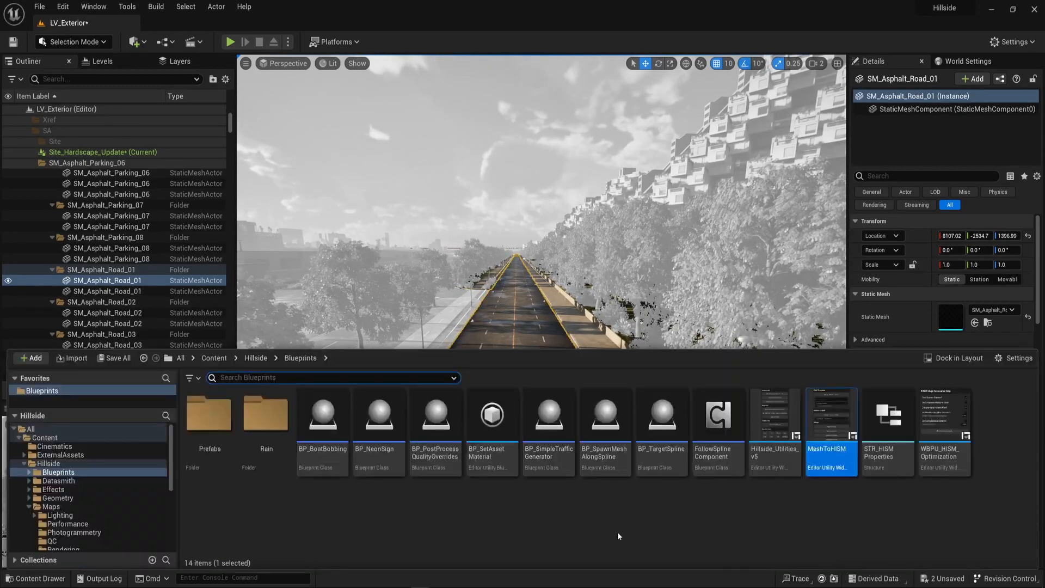
pyautogui.click(42, 436)
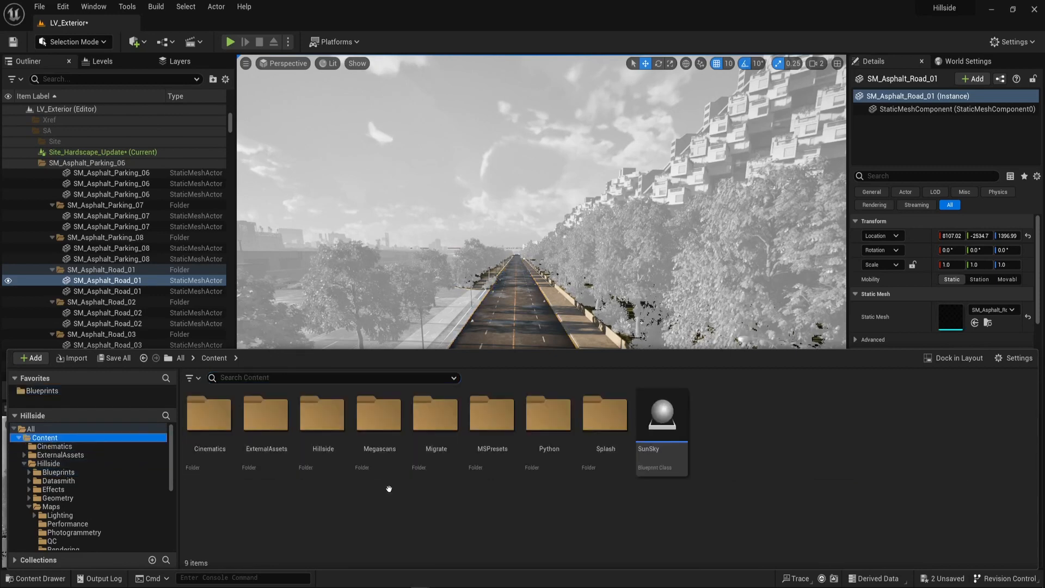
pyautogui.doubleClick(435, 416)
pyautogui.rightClick(376, 503)
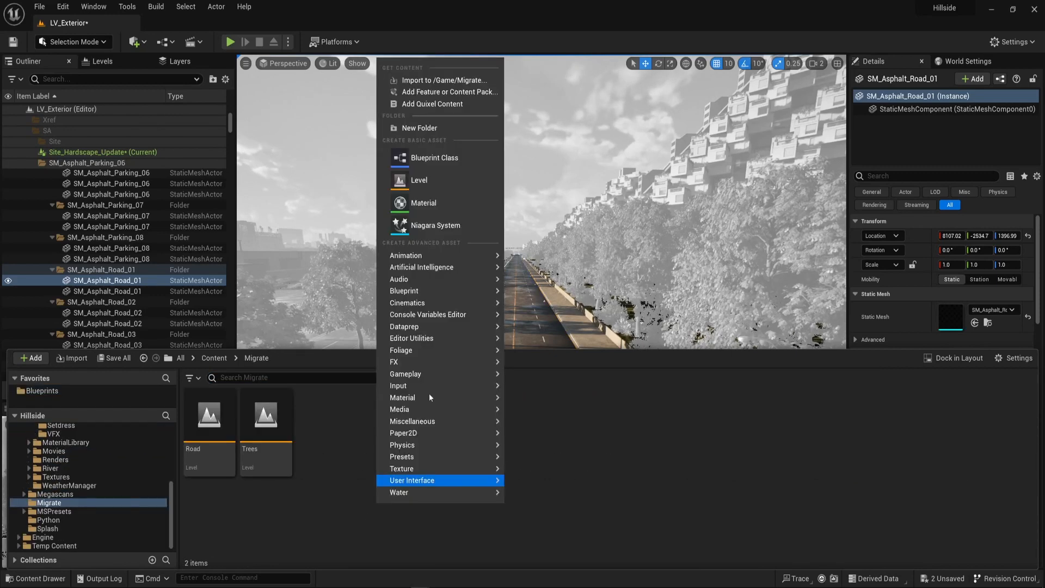
pyautogui.click(432, 182)
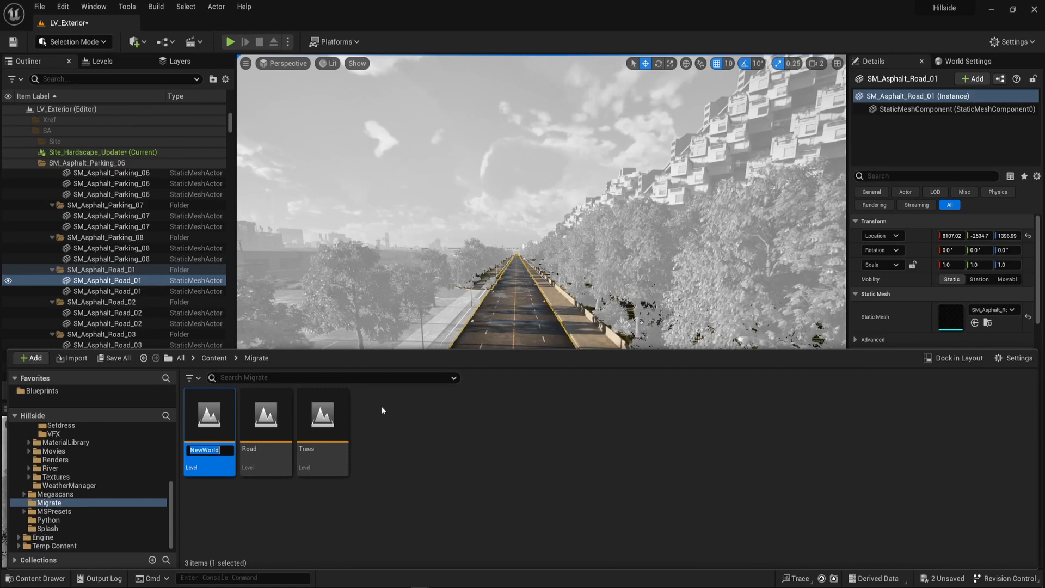
pyautogui.write('Various')
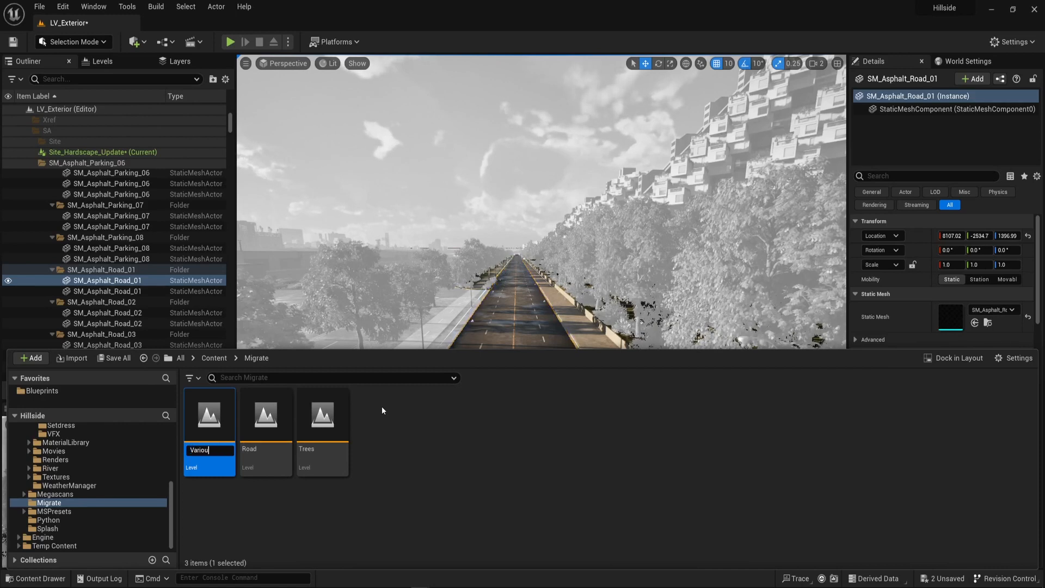
pyautogui.press('Return')
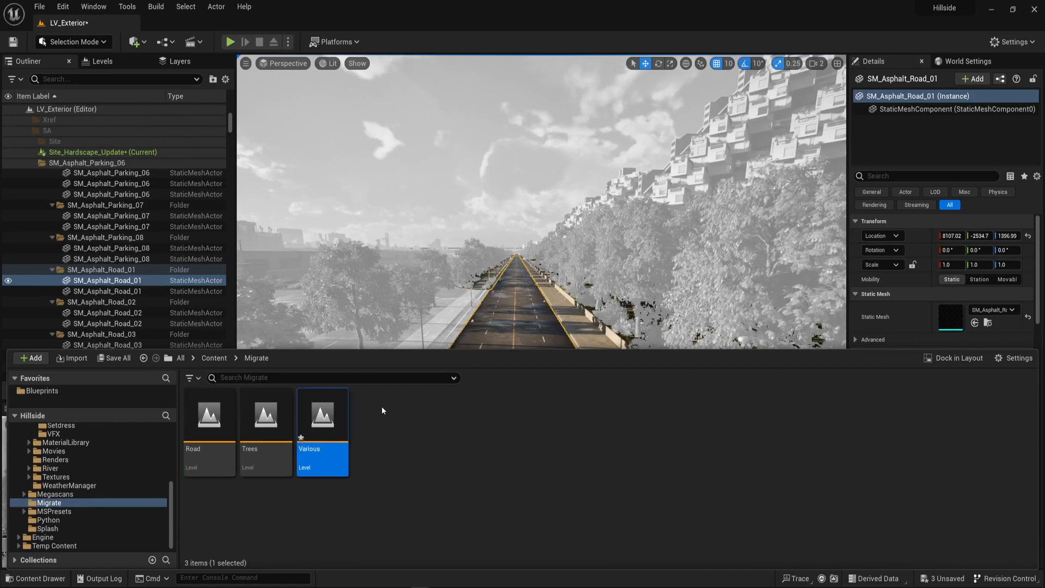
pyautogui.rightClick(316, 414)
pyautogui.moveTo(388, 226)
pyautogui.click(357, 190)
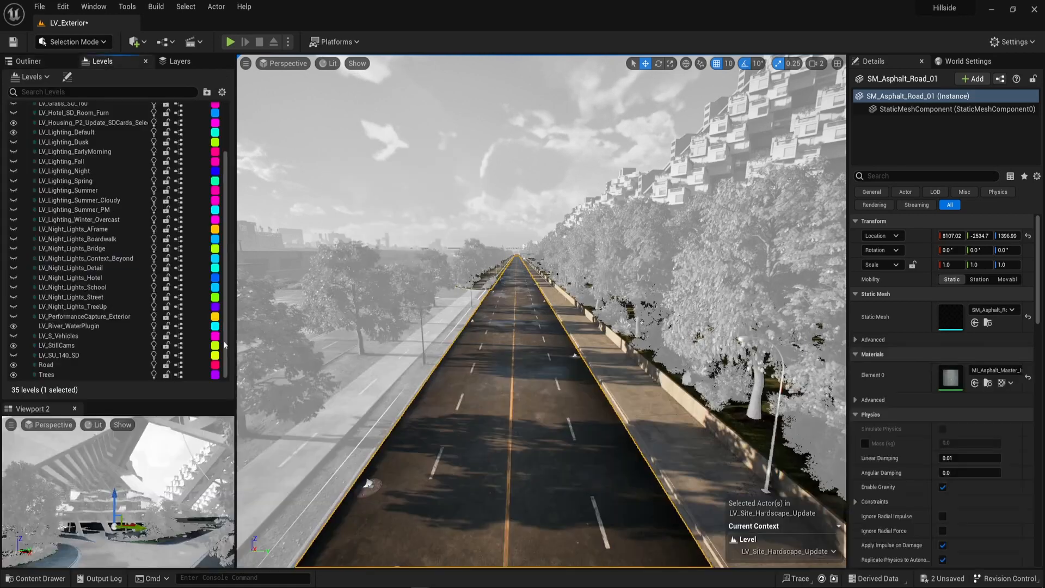
# Add the Various level as a sublevel of LV_Exterior and move the selected road mesh into it.
pyautogui.hotkey('ctrl', 'space')
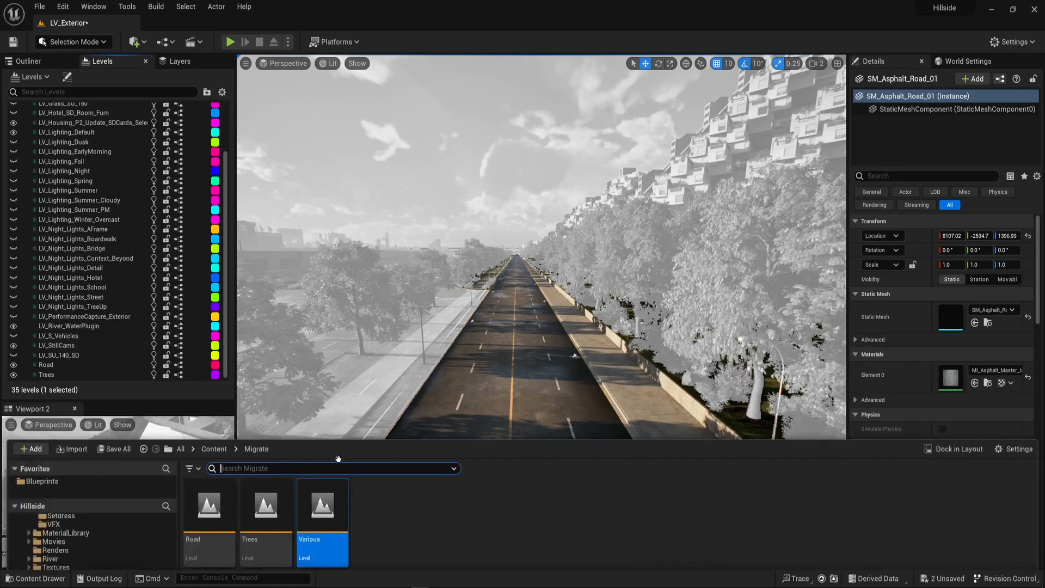
pyautogui.scroll(-1, 114, 250)
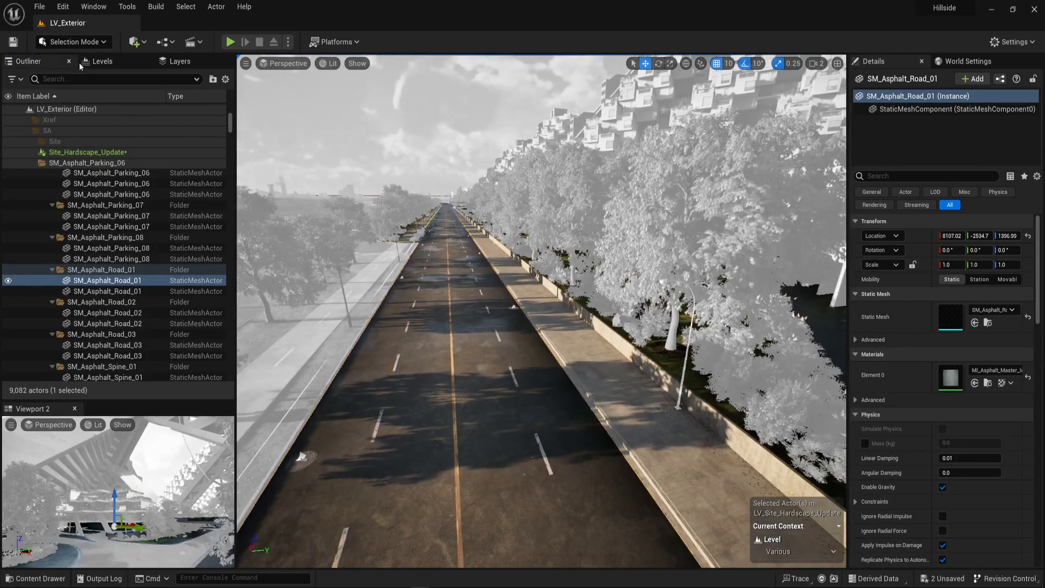
pyautogui.click(103, 61)
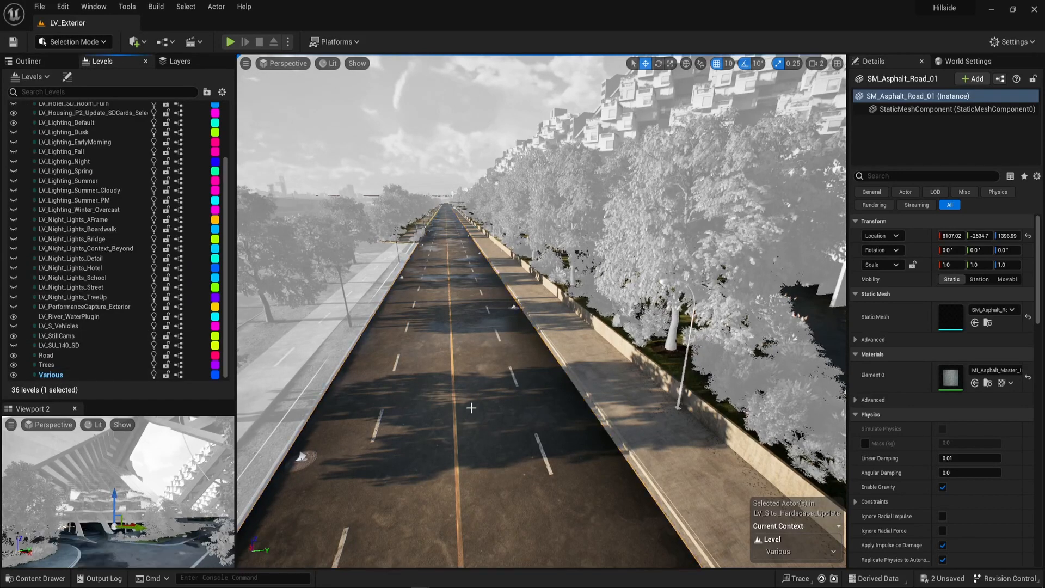
pyautogui.rightClick(56, 375)
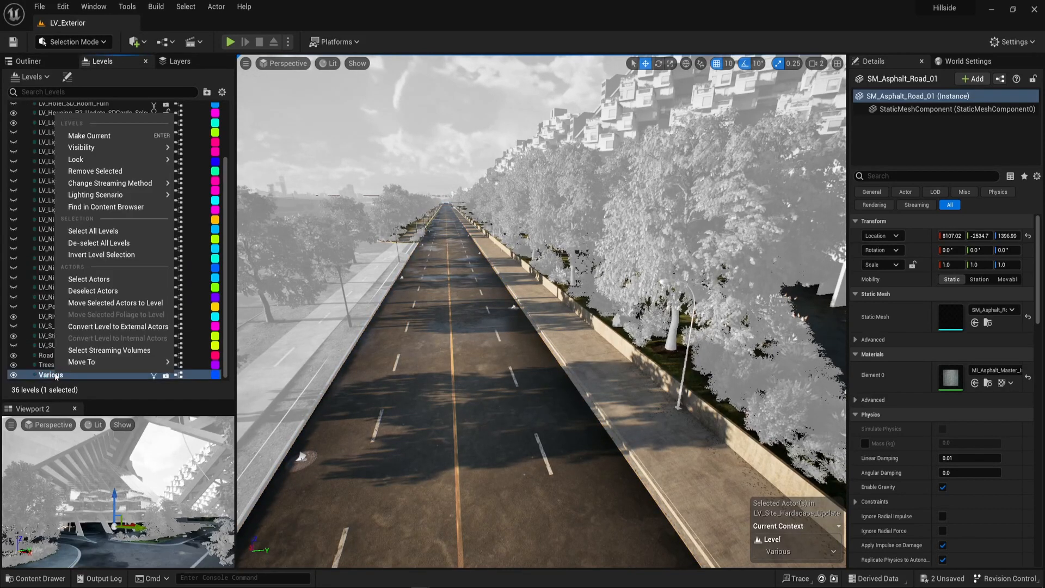
pyautogui.click(112, 303)
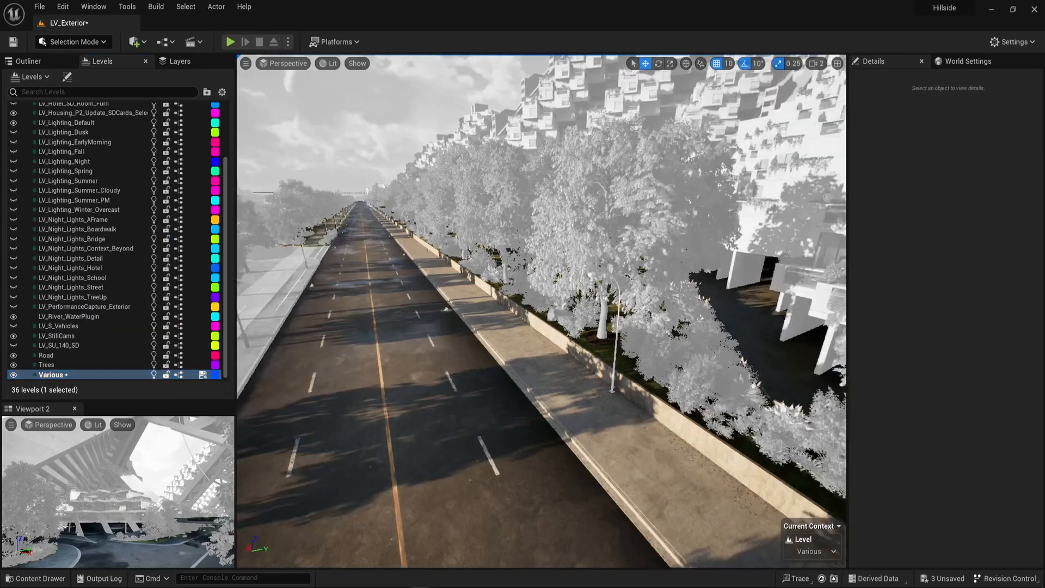
# Select the grass mesh beside the road and commit the edits to the Site_Hardscape_Update level instance.
pyautogui.moveTo(557, 349); pyautogui.dragTo(604, 349, button='right')
pyautogui.click(557, 348)
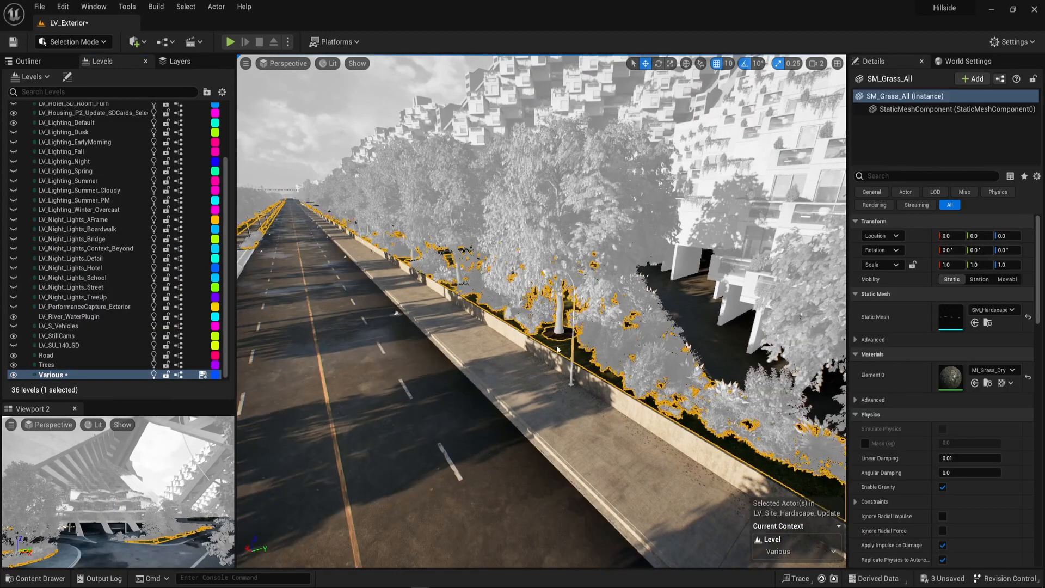
pyautogui.rightClick(557, 349)
pyautogui.moveTo(729, 302)
pyautogui.click(773, 330)
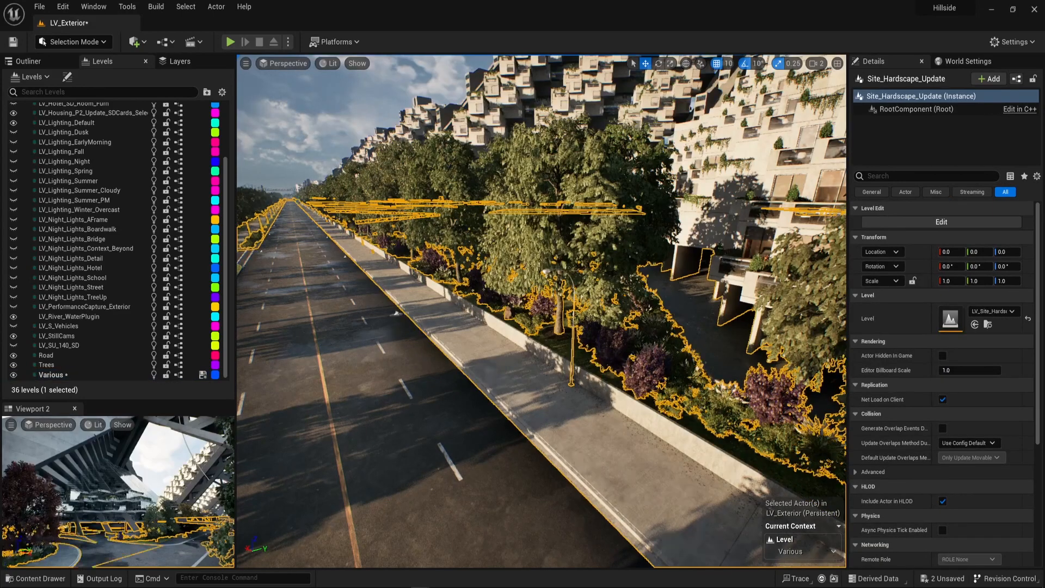
# Clear the selection, select the level instance of shipping containers in the yard, and show it in the Outliner.
pyautogui.moveTo(501, 359); pyautogui.dragTo(454, 313, button='right')
pyautogui.press('Escape')
pyautogui.moveTo(501, 359); pyautogui.dragTo(245, 409, button='right')
pyautogui.press('w')
pyautogui.moveTo(457, 323); pyautogui.dragTo(449, 321, button='right')
pyautogui.press('d')
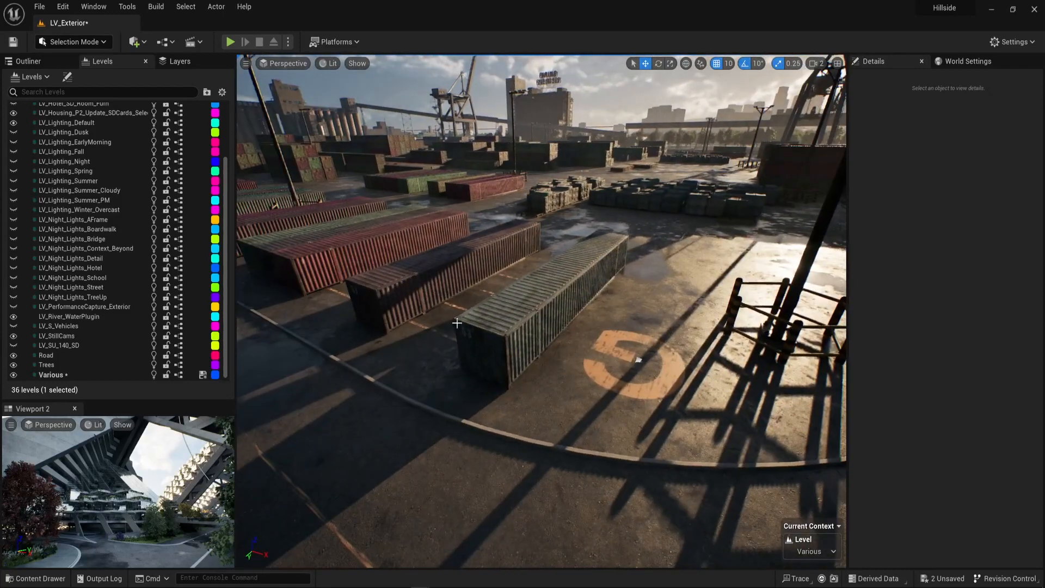
pyautogui.click(539, 346)
pyautogui.moveTo(539, 346); pyautogui.dragTo(501, 280, button='right')
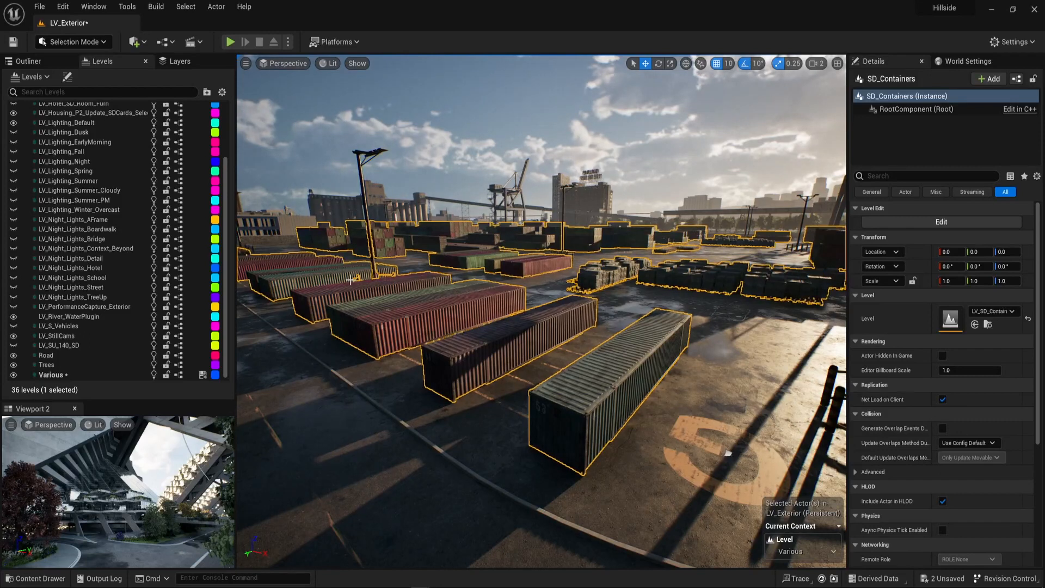
pyautogui.click(27, 61)
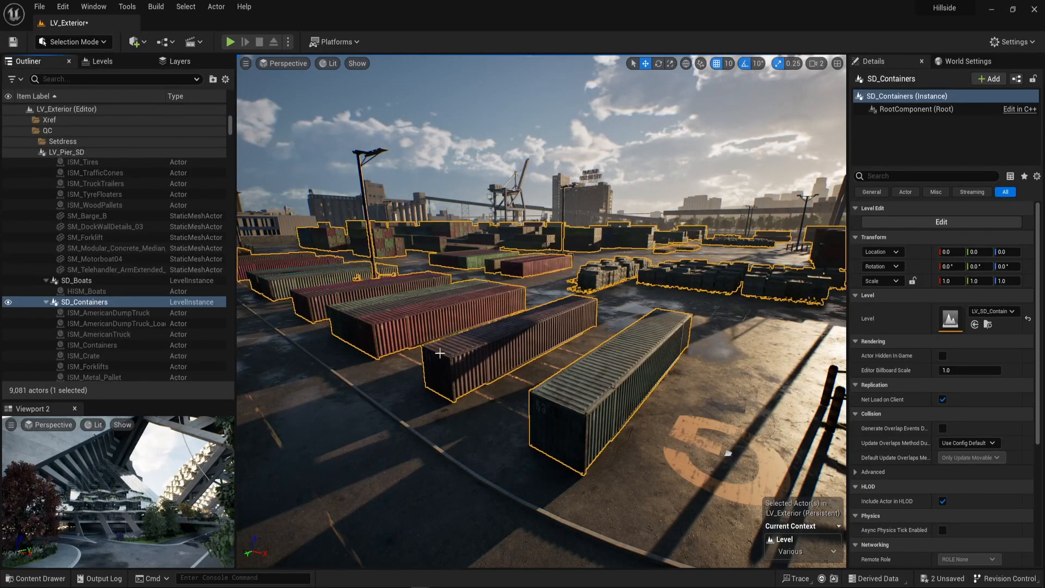
# Open the SD_Containers level instance for editing and select its ISM_Containers actor.
pyautogui.rightClick(541, 401)
pyautogui.moveTo(640, 364)
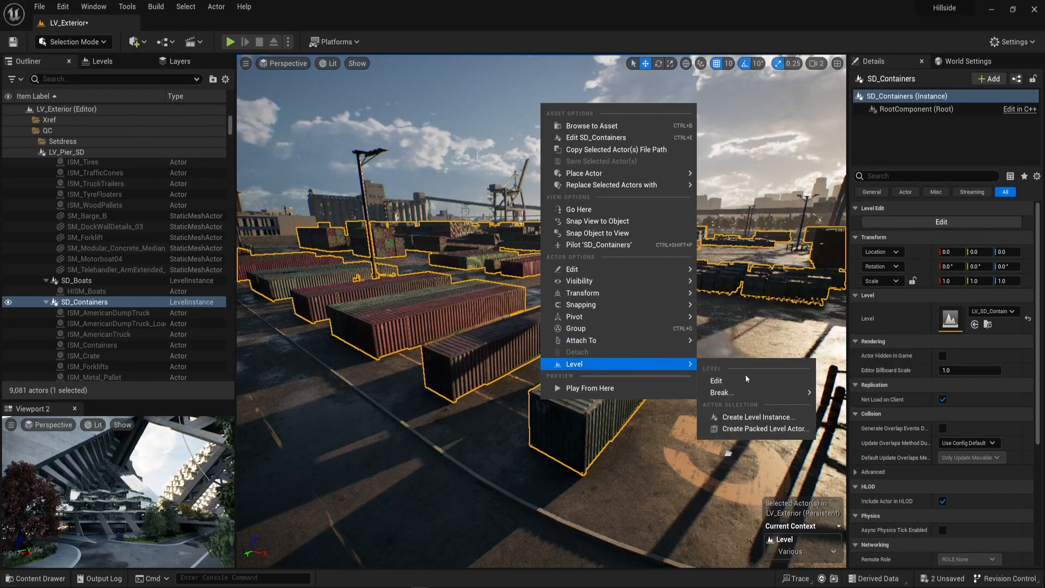
pyautogui.moveTo(752, 397)
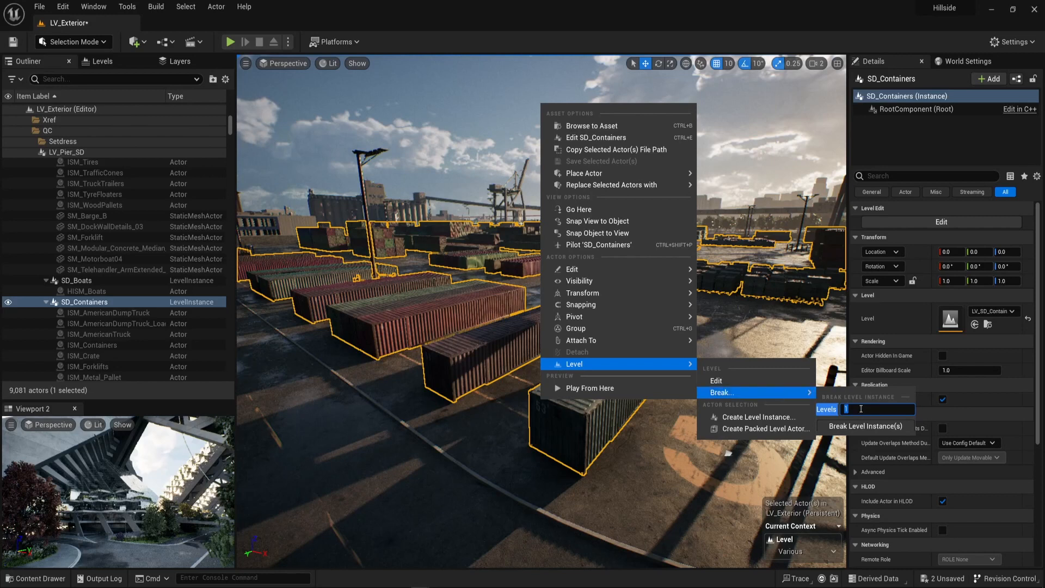
pyautogui.doubleClick(861, 408)
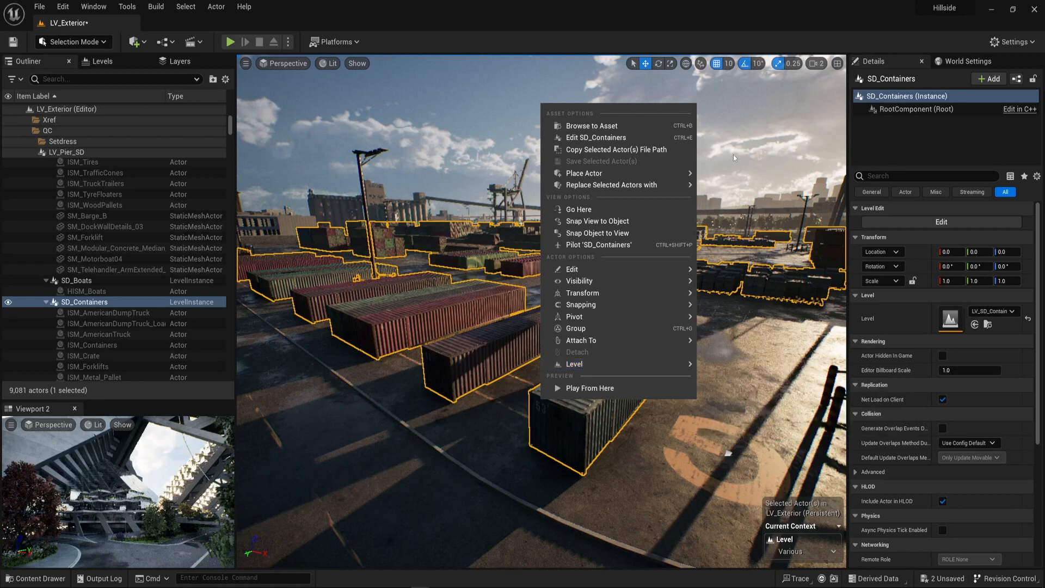
pyautogui.moveTo(596, 364)
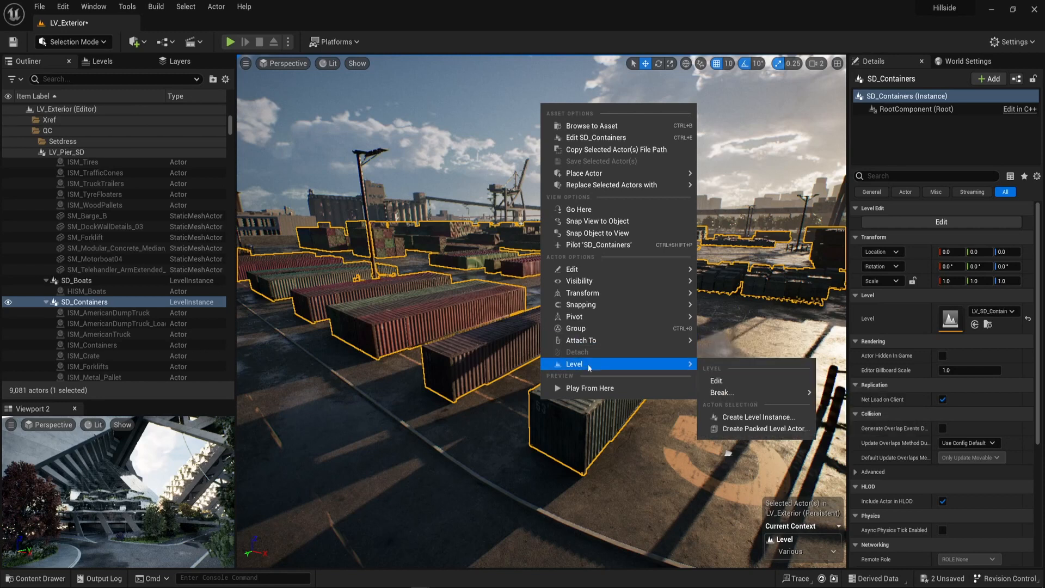
pyautogui.click(744, 383)
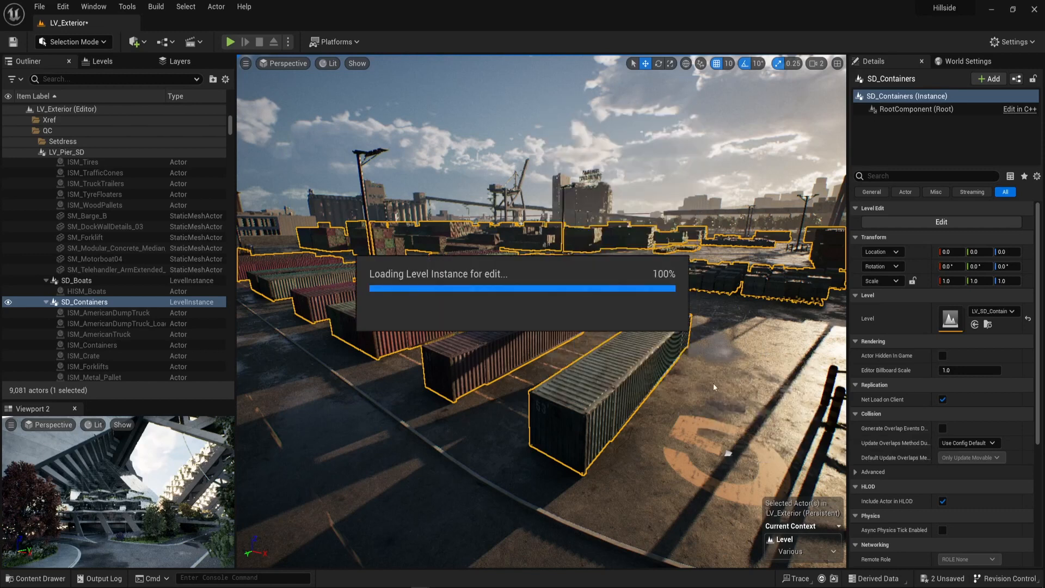
pyautogui.moveTo(672, 379); pyautogui.dragTo(674, 379, button='right')
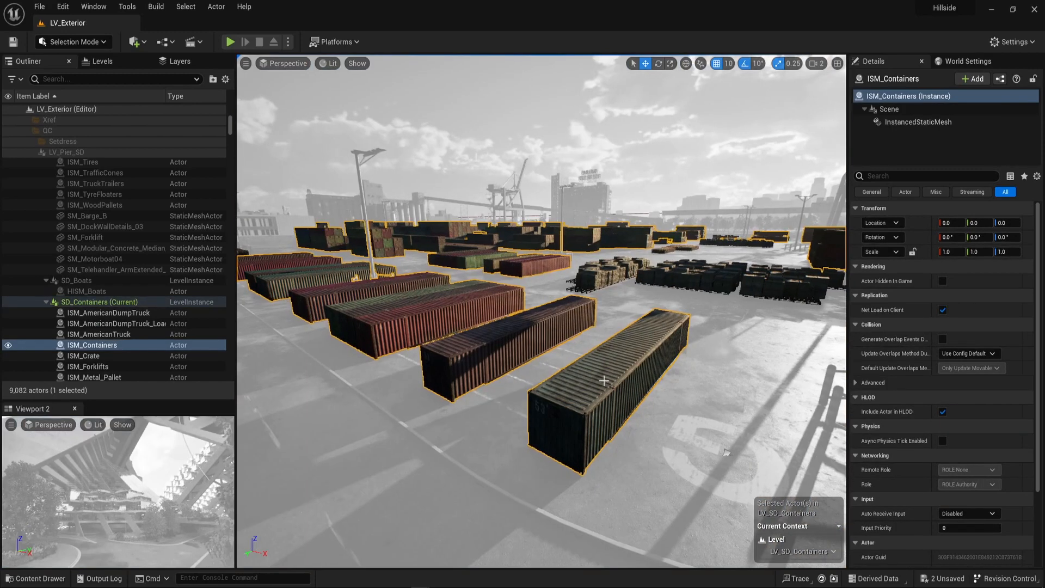
# Run the MeshToHISM utility from the Blueprints folder to convert the selected container instances into individual meshes.
pyautogui.hotkey('ctrl', 'space')
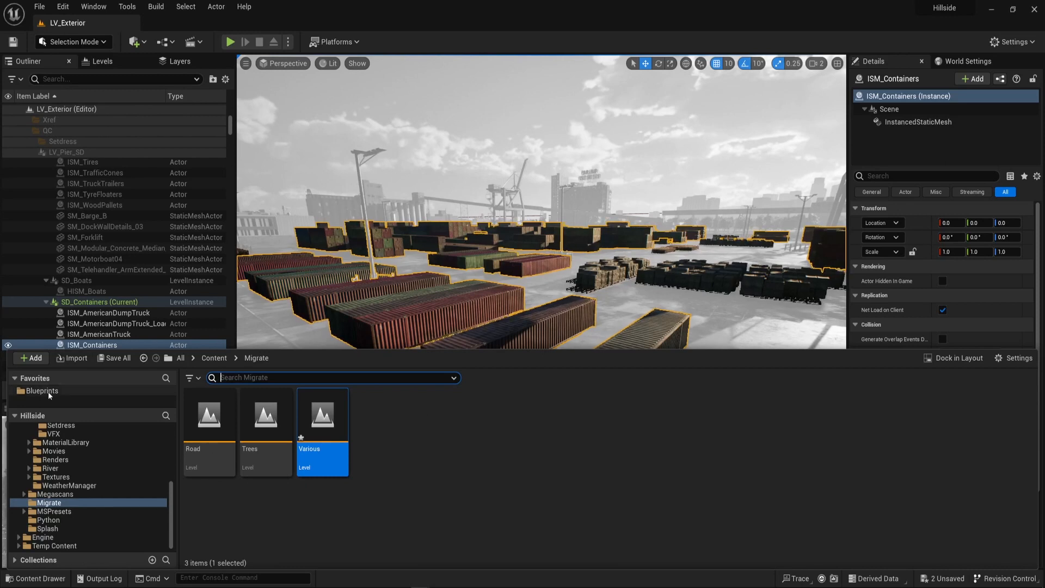
pyautogui.rightClick(833, 419)
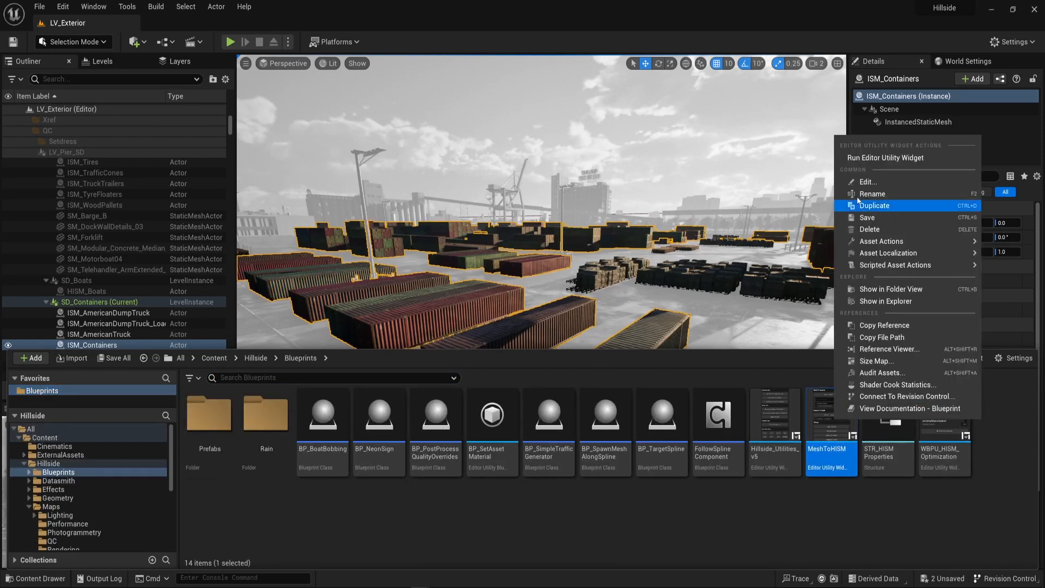
pyautogui.click(877, 162)
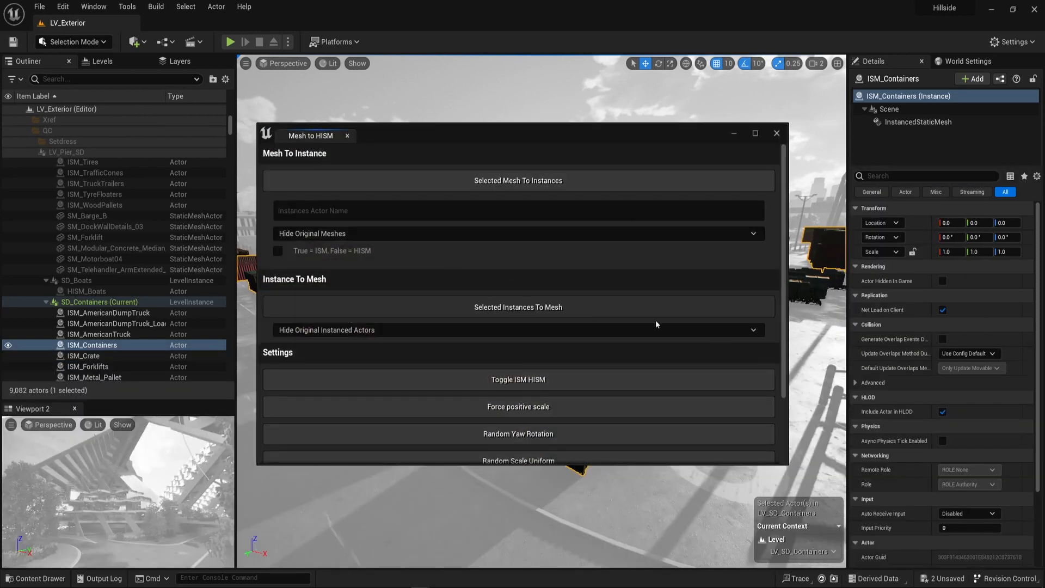
pyautogui.click(777, 135)
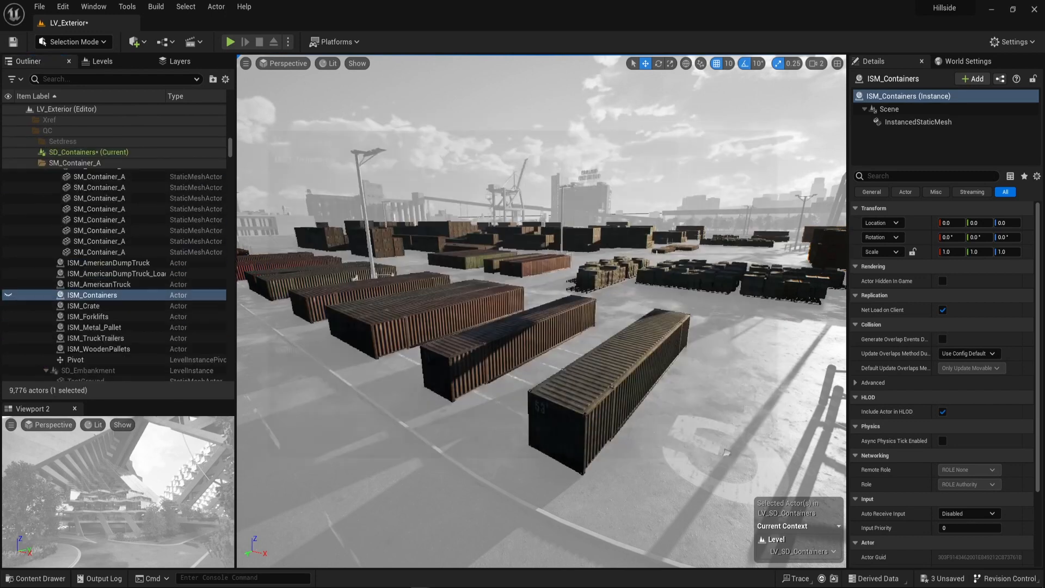
pyautogui.press('Escape')
# Select the nearest shipping container mesh and move it into the Various level.
pyautogui.click(651, 380)
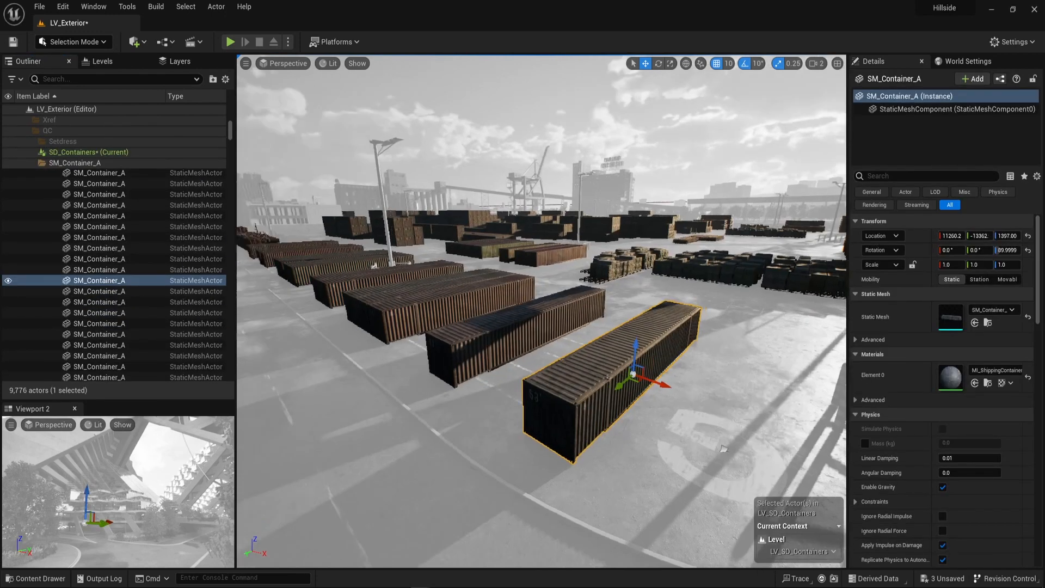
pyautogui.press('f')
pyautogui.click(102, 61)
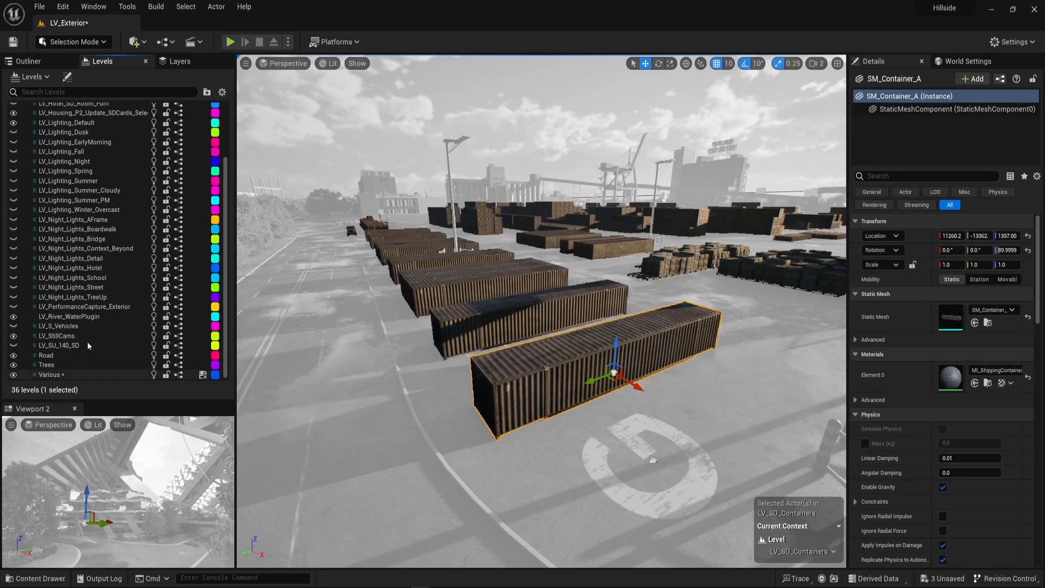
pyautogui.rightClick(60, 374)
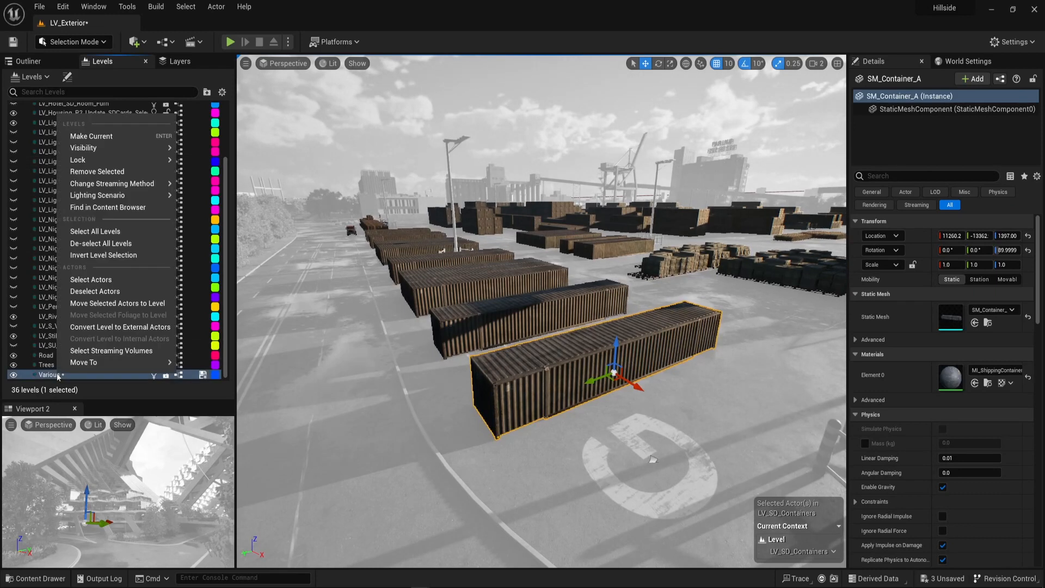
pyautogui.click(106, 304)
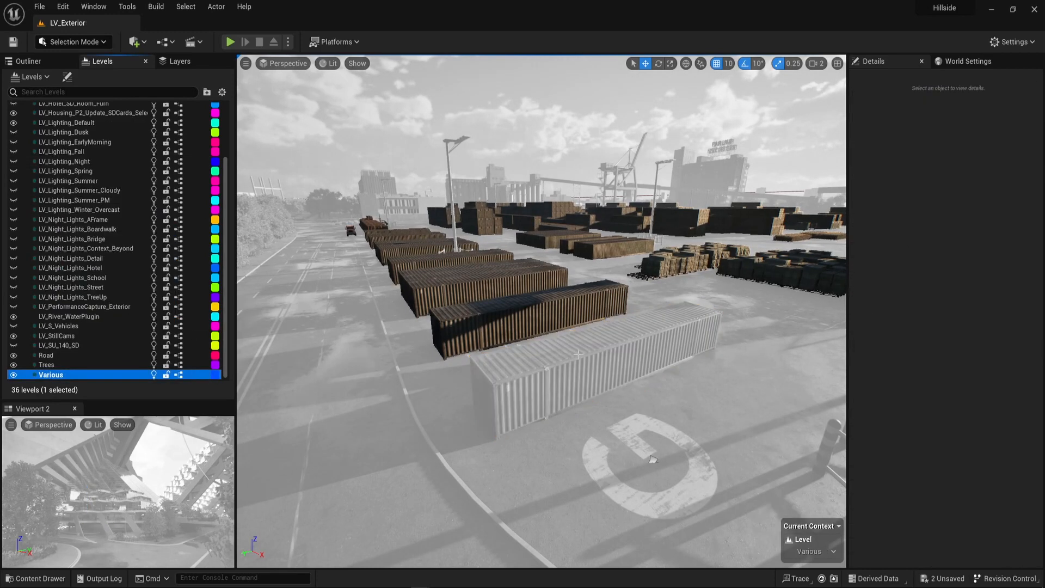
# Select the ISM_Crate actor of tarped crates and convert its instances into individual meshes with the MeshToHISM utility.
pyautogui.moveTo(625, 332); pyautogui.dragTo(702, 344, button='right')
pyautogui.press('w')
pyautogui.press('e')
pyautogui.click(555, 400)
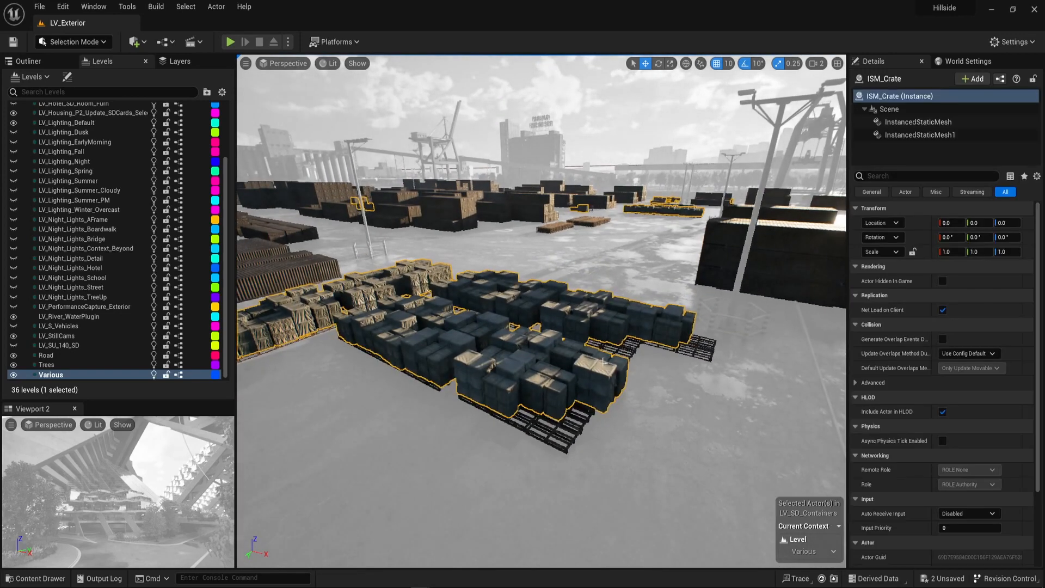
pyautogui.moveTo(539, 348); pyautogui.dragTo(511, 345, button='right')
pyautogui.hotkey('ctrl', 'space')
pyautogui.rightClick(838, 400)
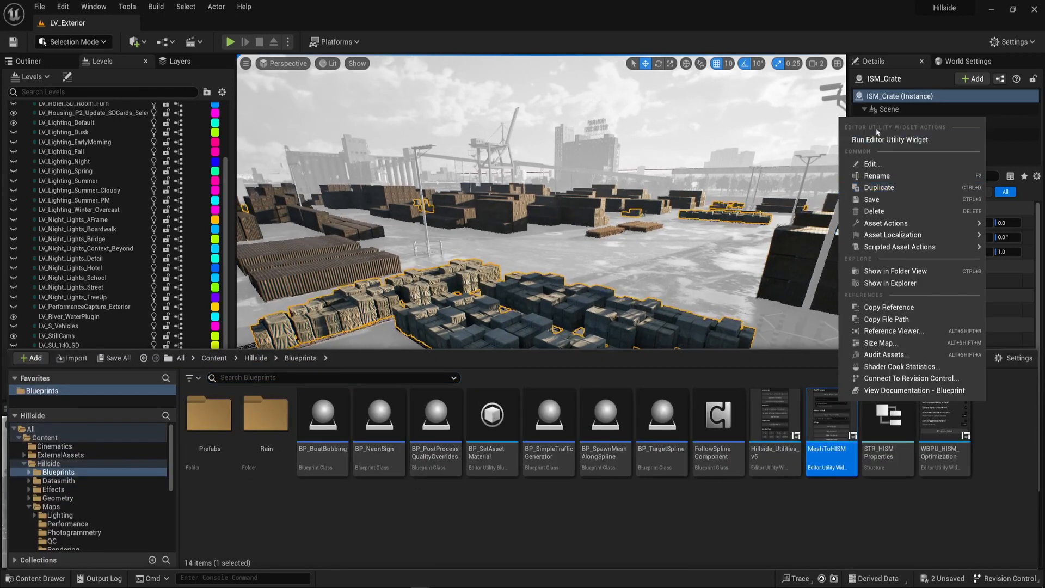
pyautogui.click(889, 145)
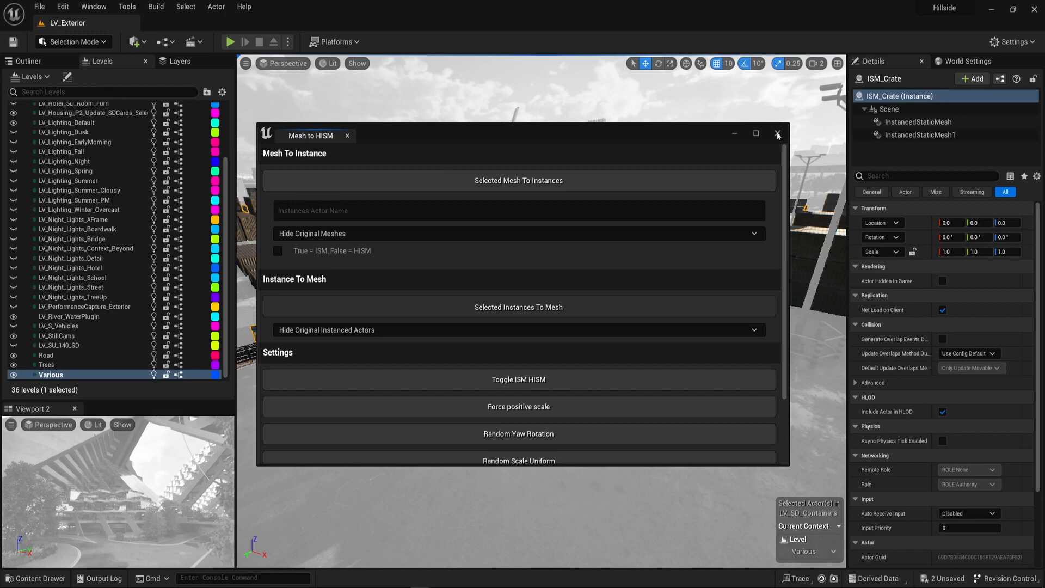
pyautogui.moveTo(702, 136); pyautogui.dragTo(632, 140)
pyautogui.click(708, 138)
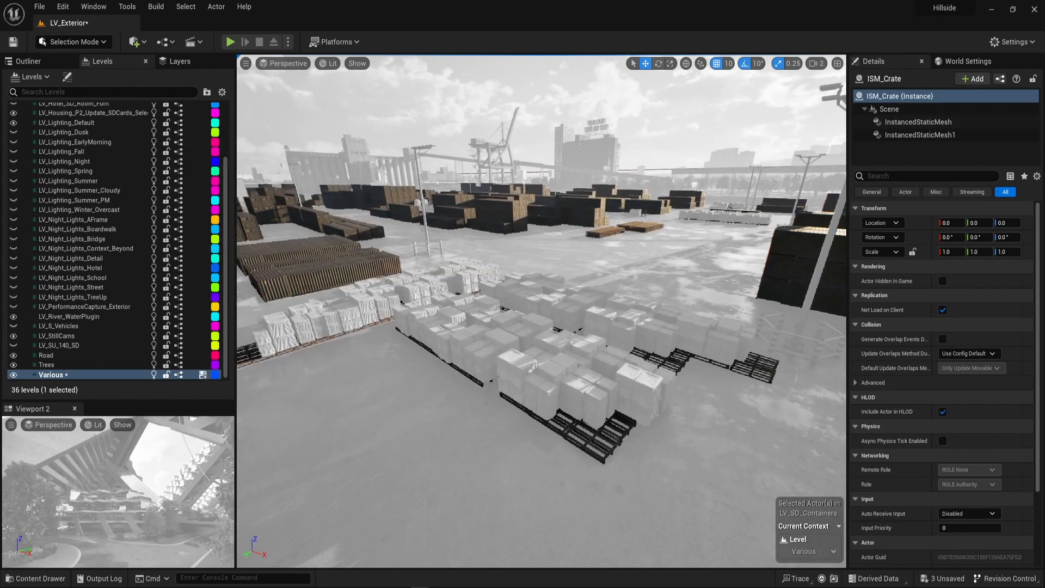
pyautogui.press('Escape')
# Select one of the remaining container meshes and commit the edits to the SD_Containers level instance.
pyautogui.moveTo(561, 327); pyautogui.dragTo(620, 370, button='right')
pyautogui.rightClick(443, 300)
pyautogui.press('Escape')
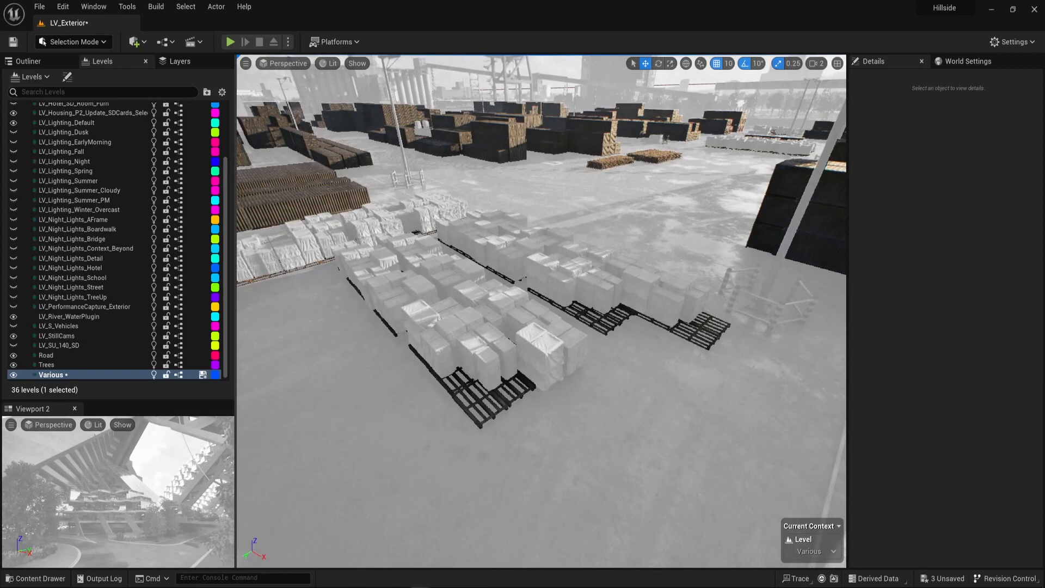
pyautogui.click(299, 209)
pyautogui.rightClick(303, 208)
pyautogui.moveTo(365, 469)
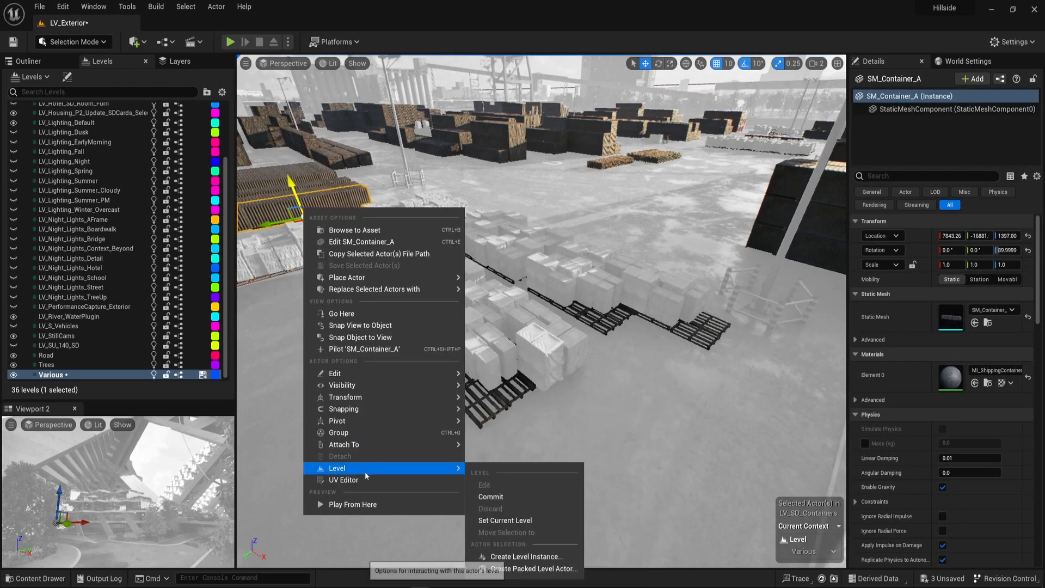
pyautogui.click(514, 497)
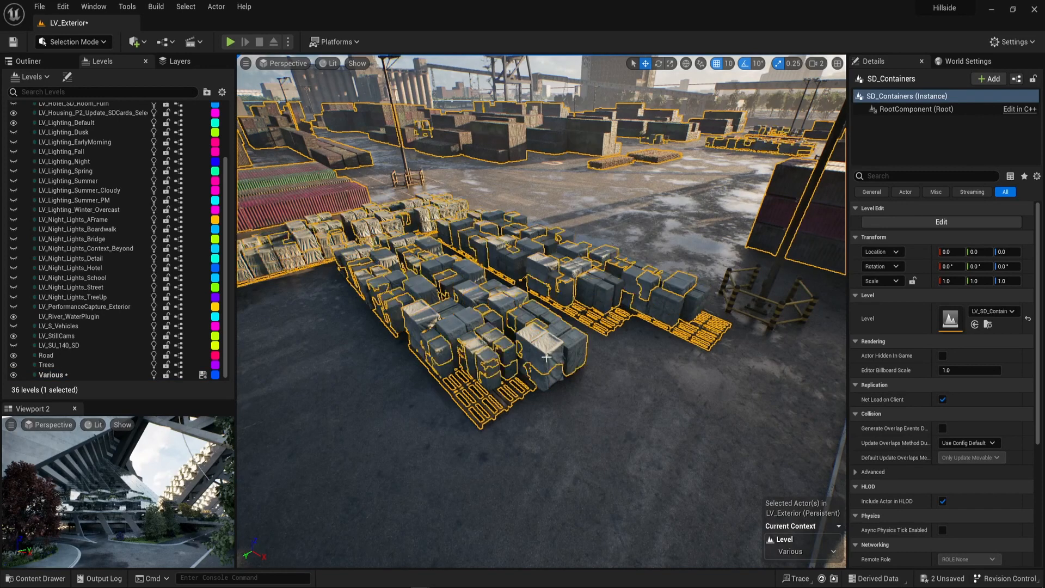
# Try moving a single tarped crate at the end of the stack and undo the move.
pyautogui.click(547, 358)
pyautogui.moveTo(547, 358); pyautogui.dragTo(560, 327, button='right')
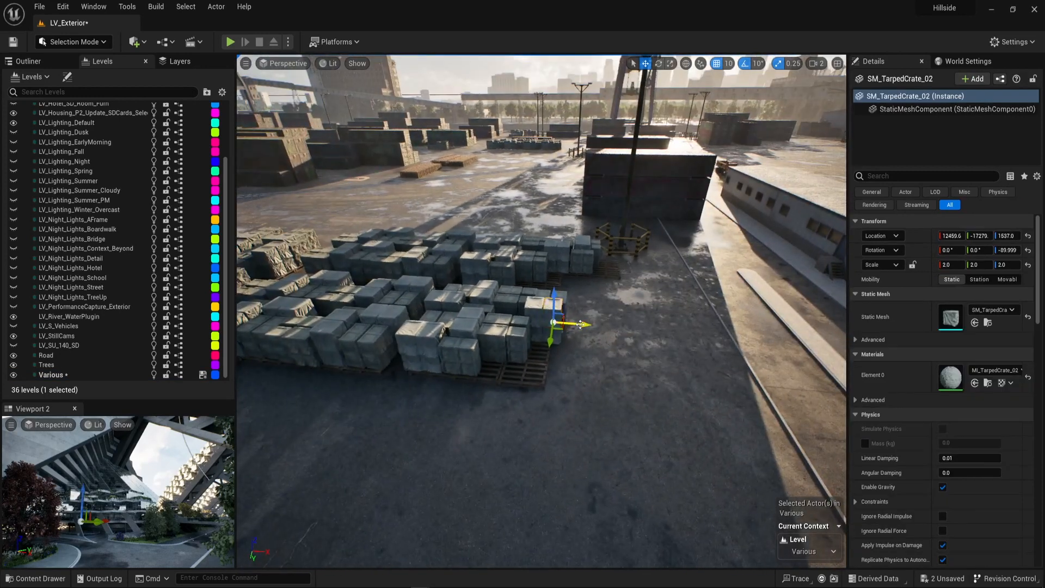
pyautogui.moveTo(601, 325); pyautogui.dragTo(630, 327)
pyautogui.moveTo(601, 322); pyautogui.dragTo(595, 320, button='right')
pyautogui.hotkey('ctrl', 'z')
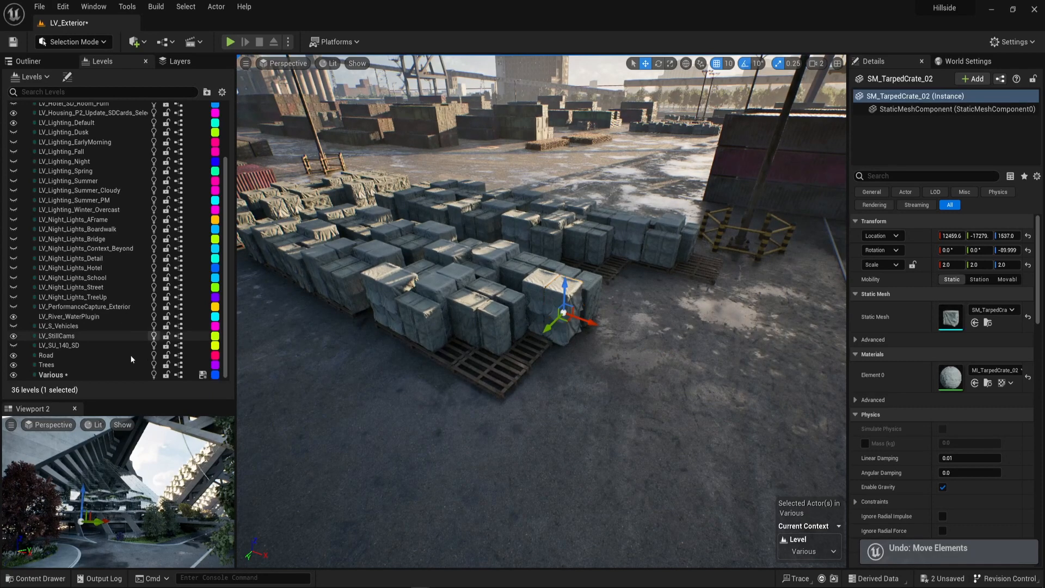
# Save the Various level.
pyautogui.rightClick(64, 375)
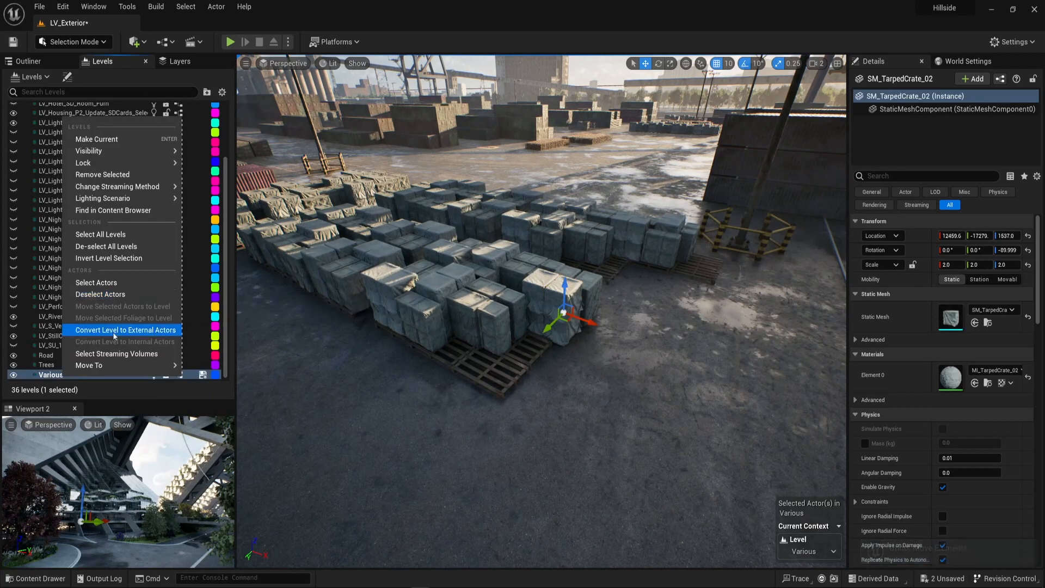
pyautogui.click(203, 375)
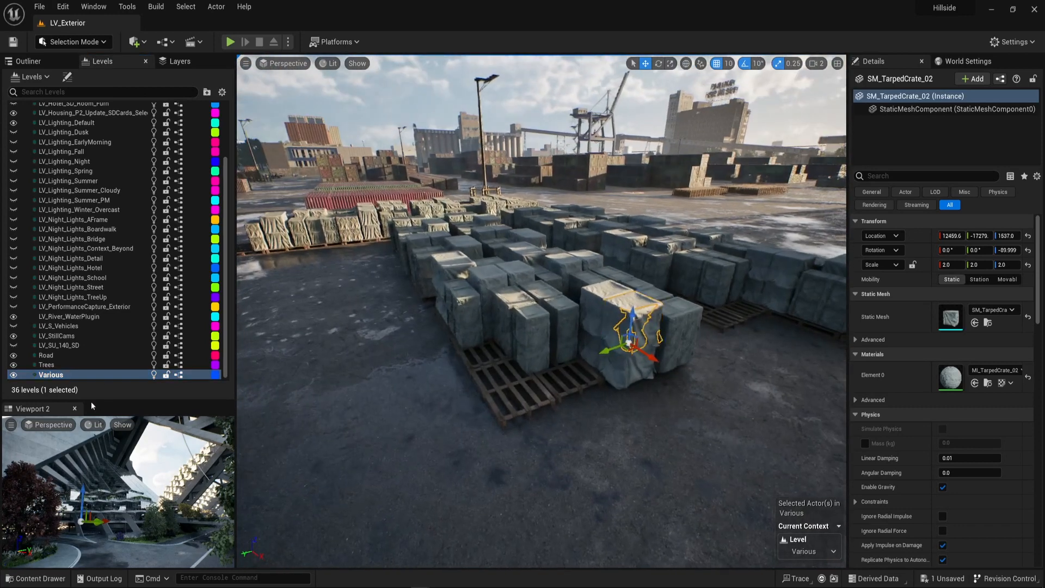
pyautogui.click(73, 363)
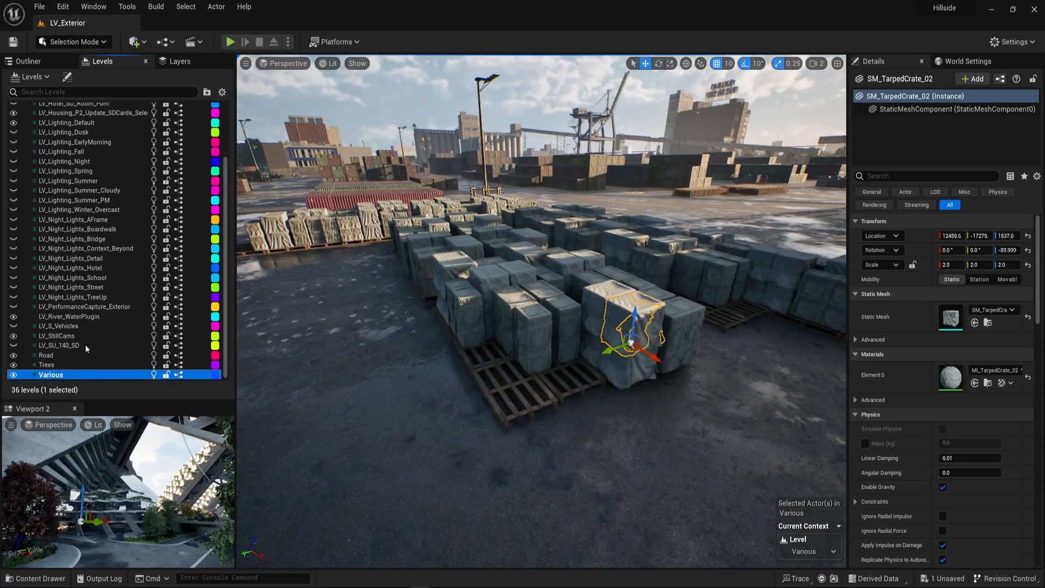
pyautogui.scroll(3, 119, 199)
pyautogui.rightClick(64, 109)
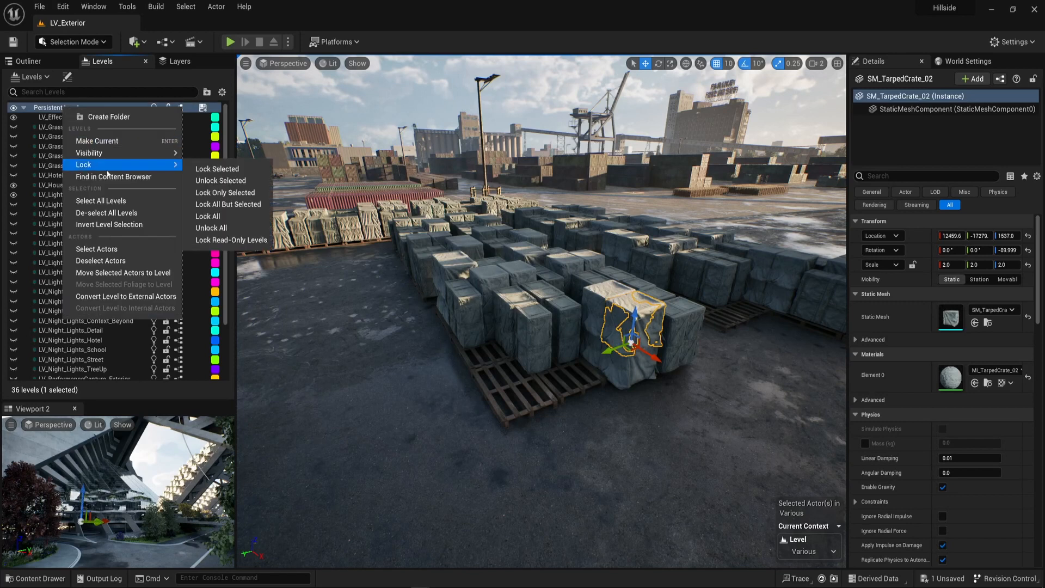
pyautogui.press('Escape')
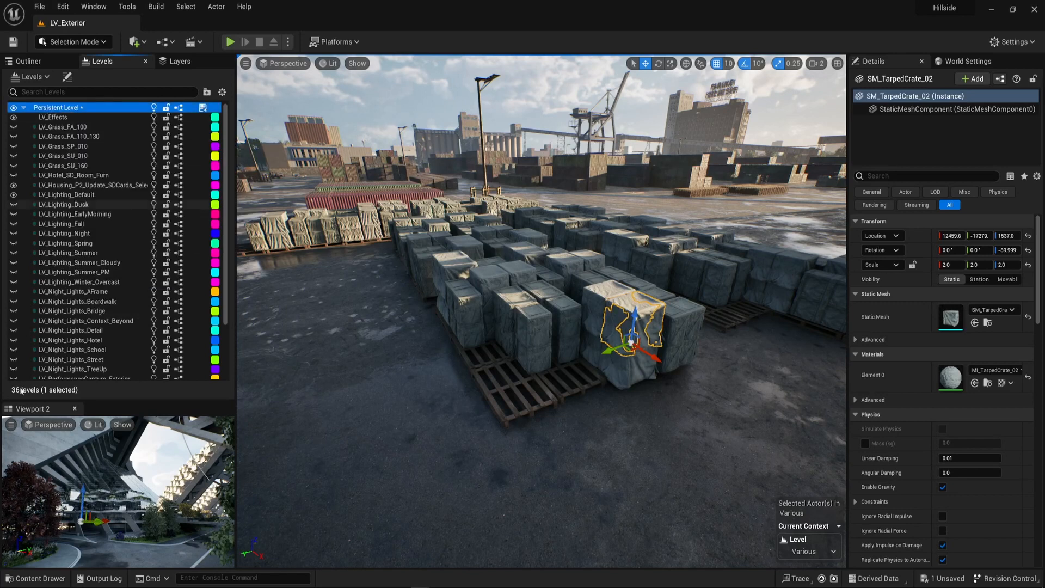
pyautogui.scroll(-3, 126, 323)
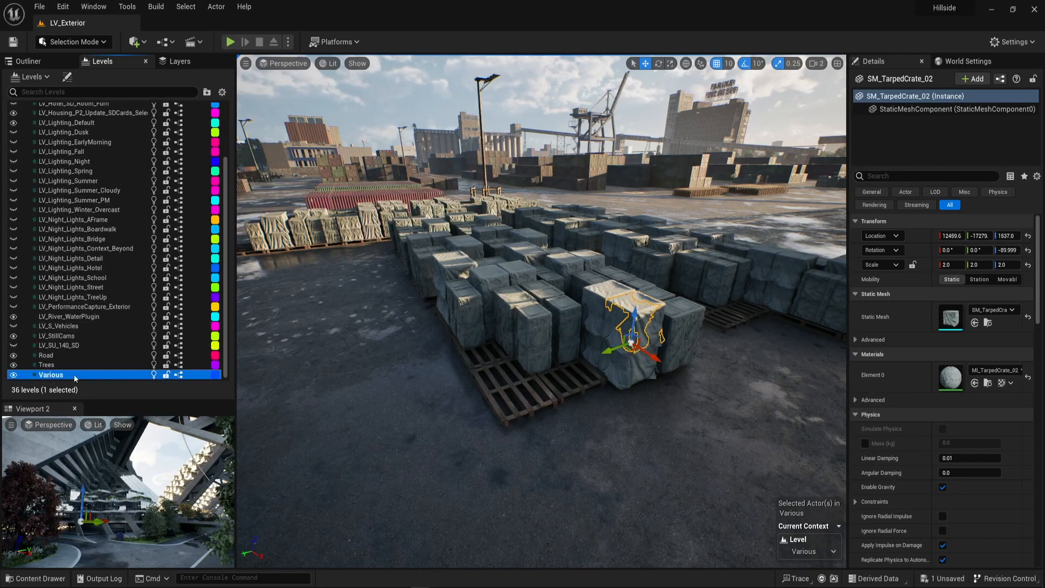
# Clear the selection and select all actors belonging to the Various level to inspect them in the yard.
pyautogui.moveTo(676, 358); pyautogui.dragTo(726, 348, button='right')
pyautogui.moveTo(648, 117); pyautogui.dragTo(583, 119, button='right')
pyautogui.press('Escape')
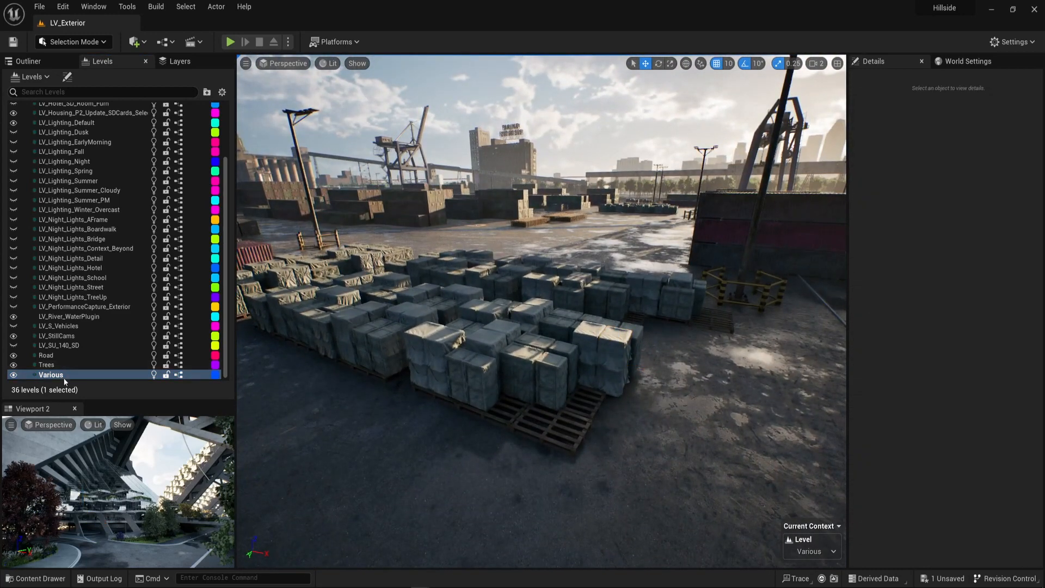
pyautogui.rightClick(63, 377)
pyautogui.click(131, 287)
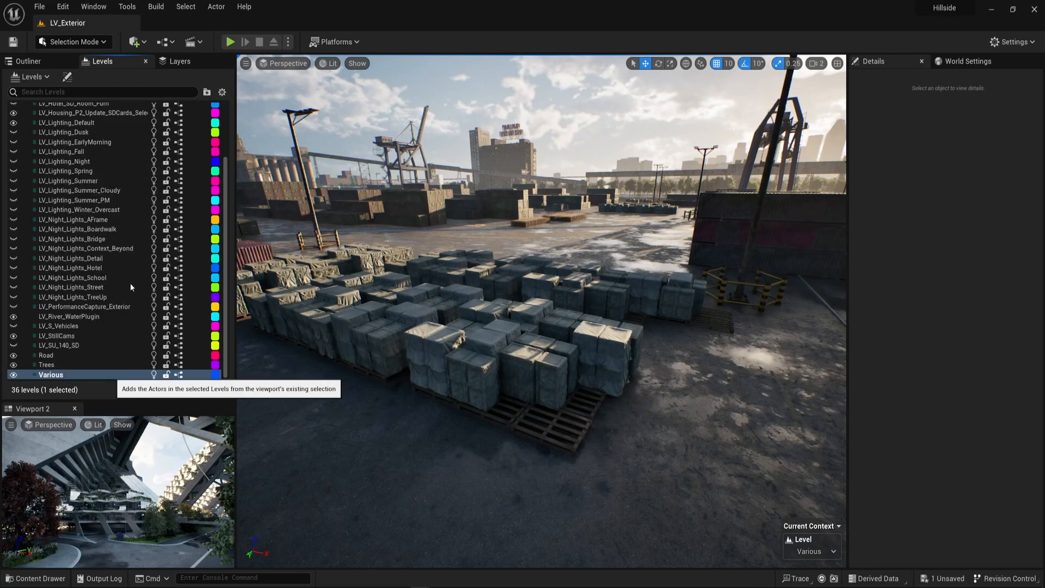
pyautogui.moveTo(479, 305); pyautogui.dragTo(381, 376, button='right')
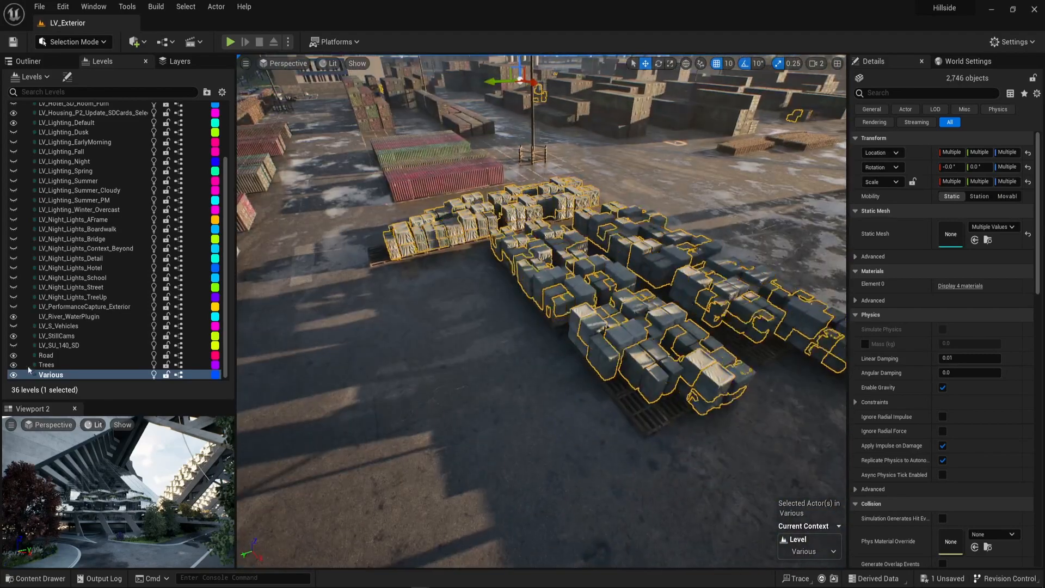
pyautogui.moveTo(299, 374); pyautogui.dragTo(273, 353, button='right')
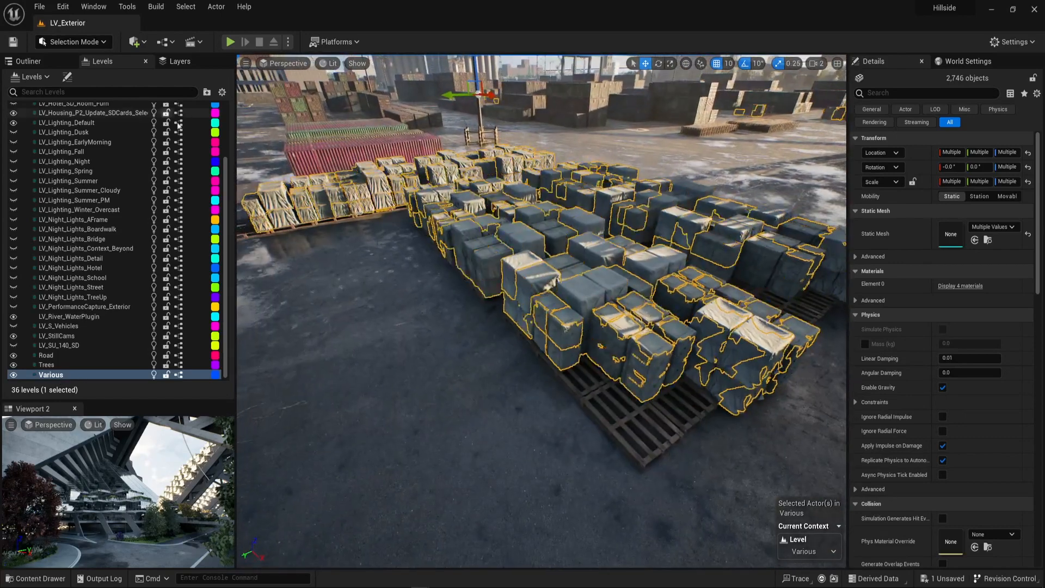
# Locate the Various level asset in the Migrate content folder and start migrating it.
pyautogui.rightClick(62, 374)
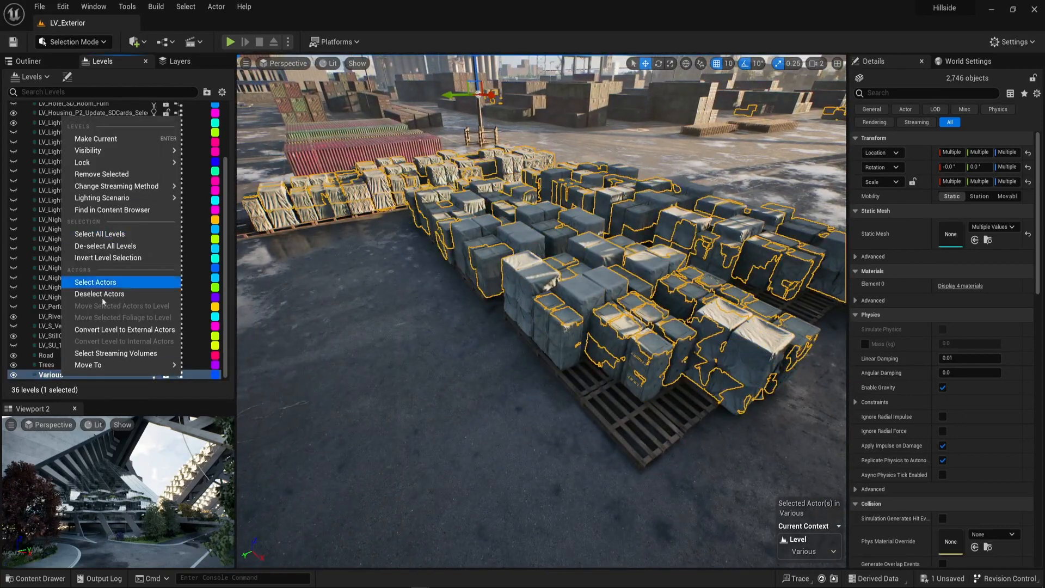
pyautogui.click(97, 211)
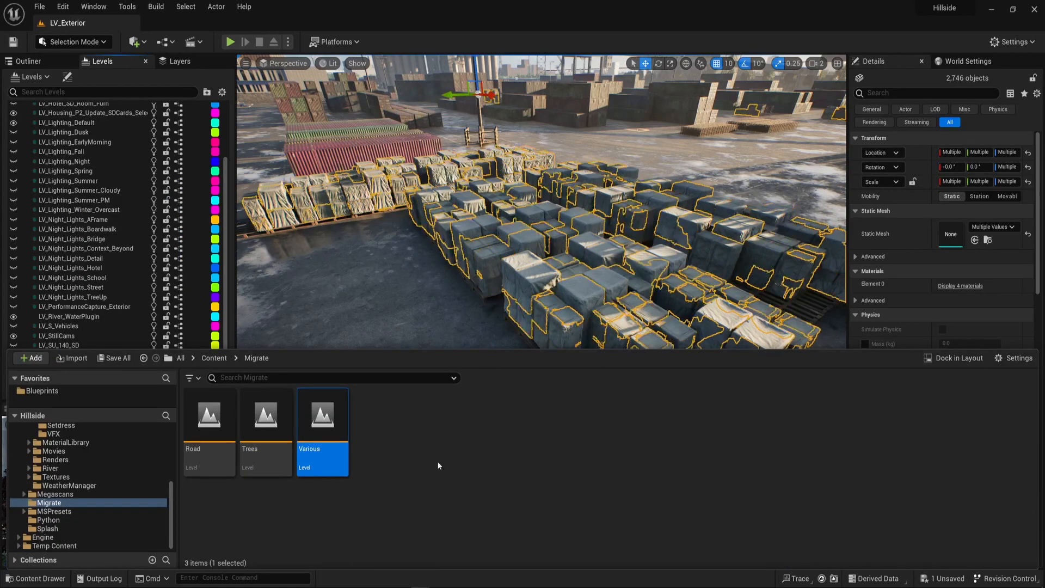
pyautogui.rightClick(325, 411)
pyautogui.moveTo(391, 208)
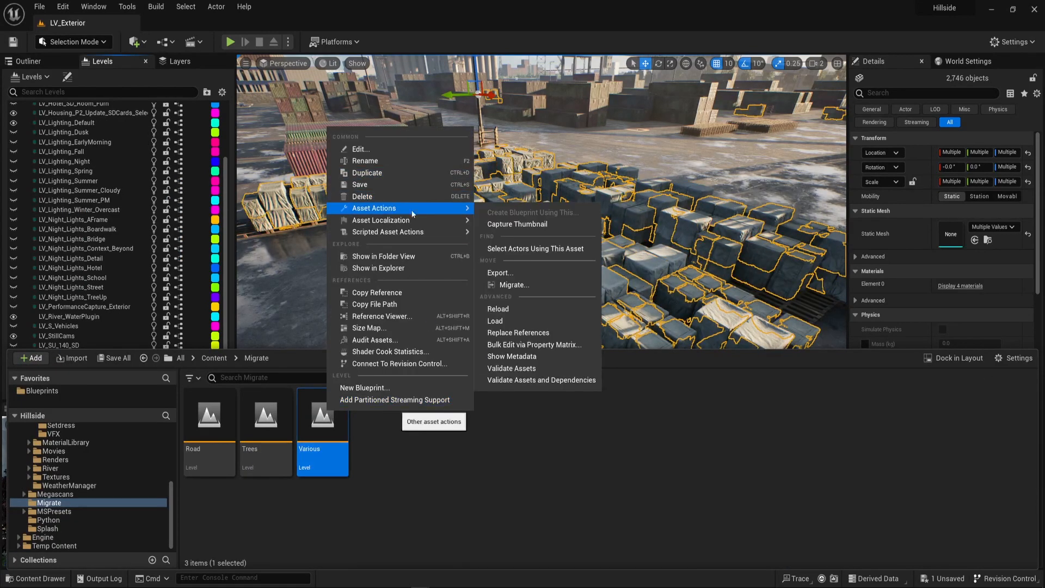
pyautogui.click(518, 284)
pyautogui.click(608, 420)
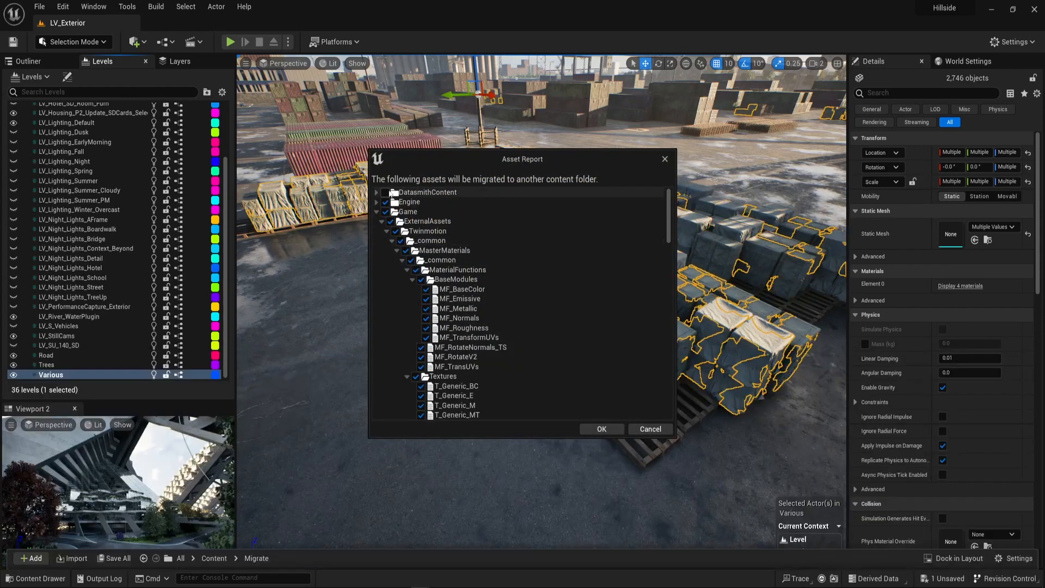
# Review the full list of assets that will be migrated with the Various level, from the master materials to the Megascans crates.
pyautogui.scroll(-8, 531, 300)
pyautogui.scroll(-9, 575, 307)
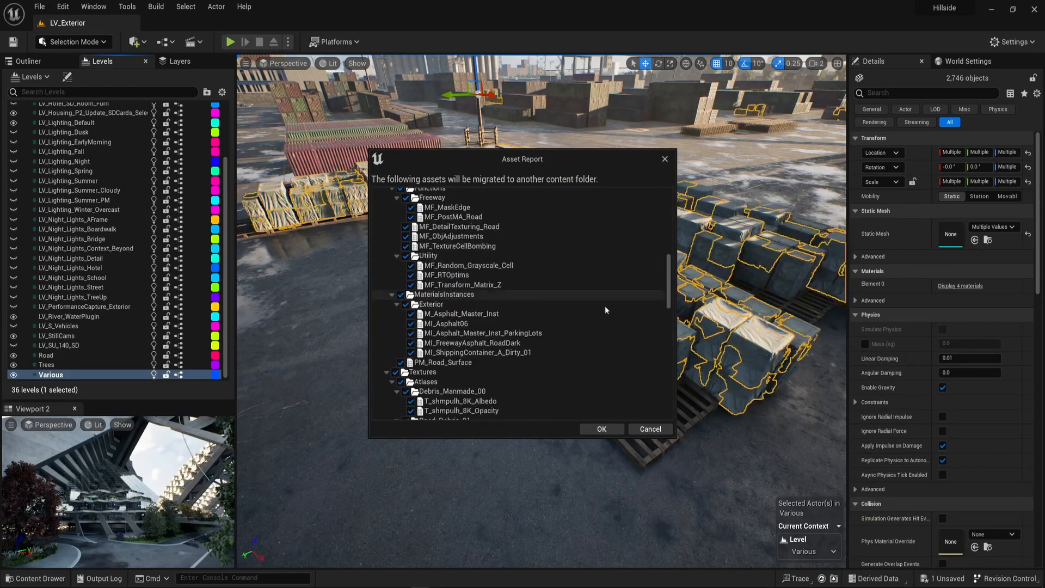
pyautogui.moveTo(667, 293); pyautogui.dragTo(686, 418)
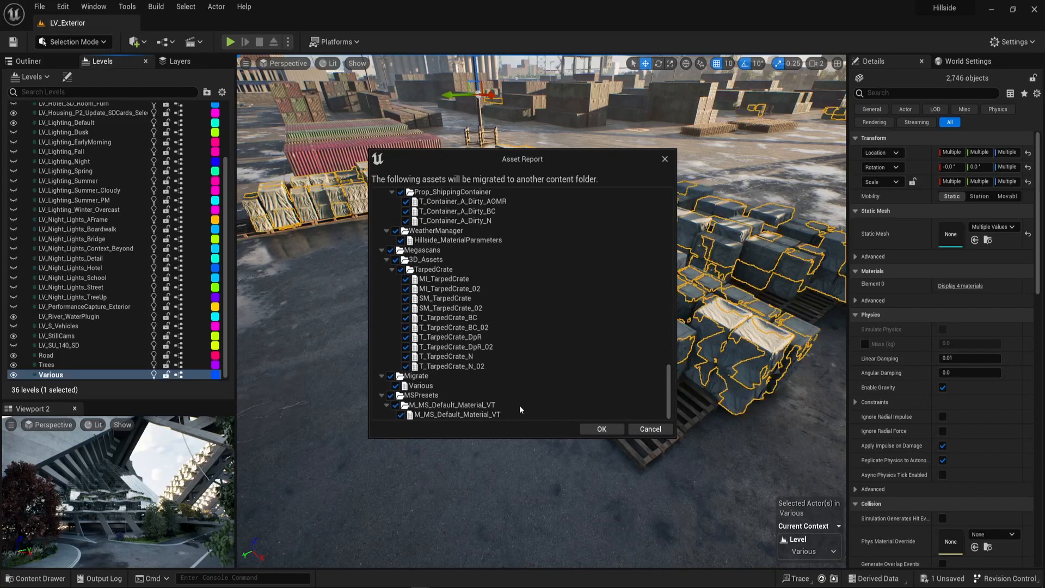
pyautogui.click(668, 217)
pyautogui.moveTo(668, 226); pyautogui.dragTo(672, 202)
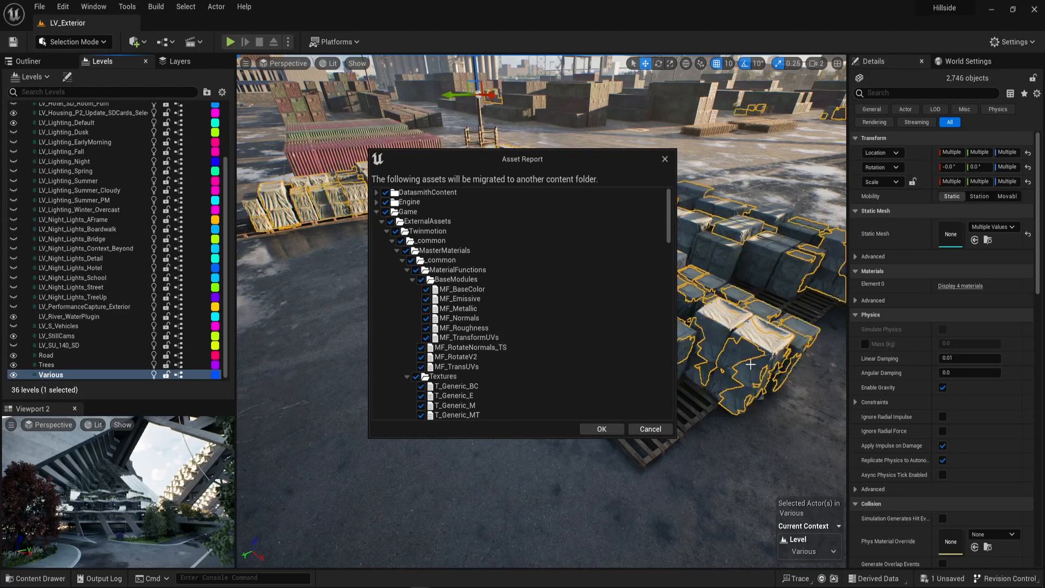
# Switch to the Project_alpha editor and look around the scene near the migrated trees.
pyautogui.hotkey('alt', 'Tab')
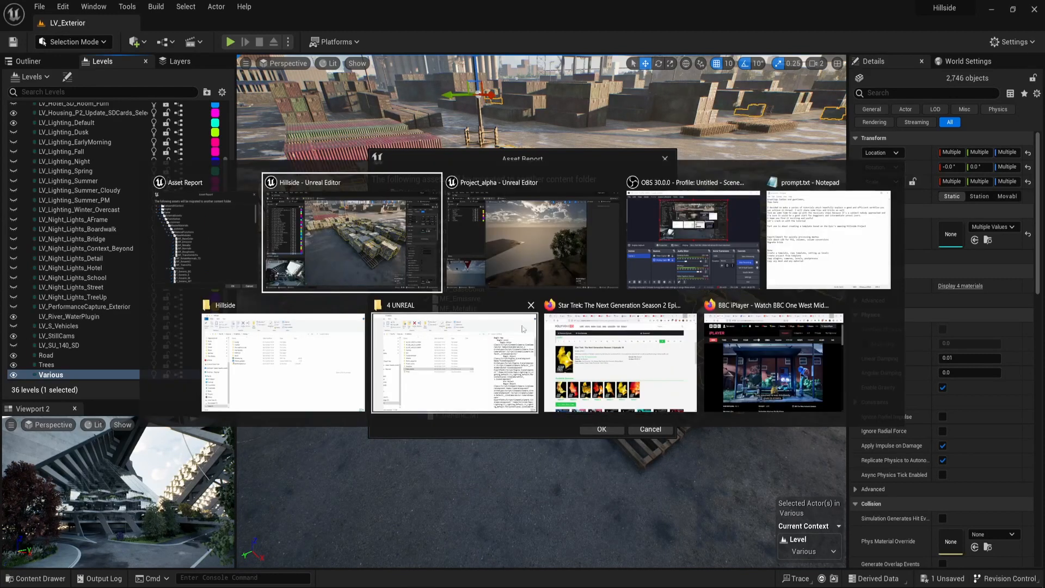
pyautogui.click(548, 266)
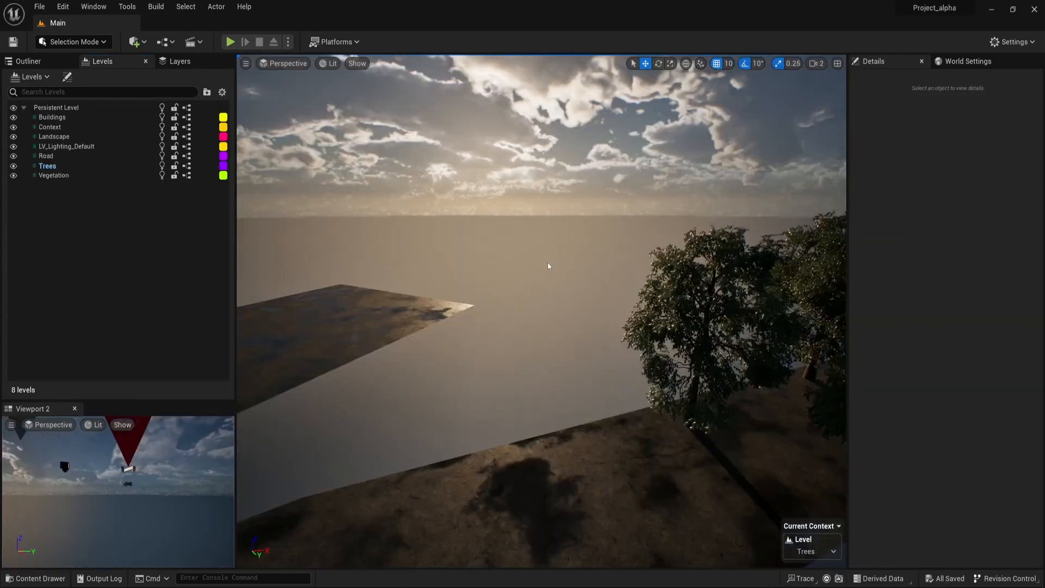
pyautogui.moveTo(517, 378); pyautogui.dragTo(615, 333, button='right')
pyautogui.press('w')
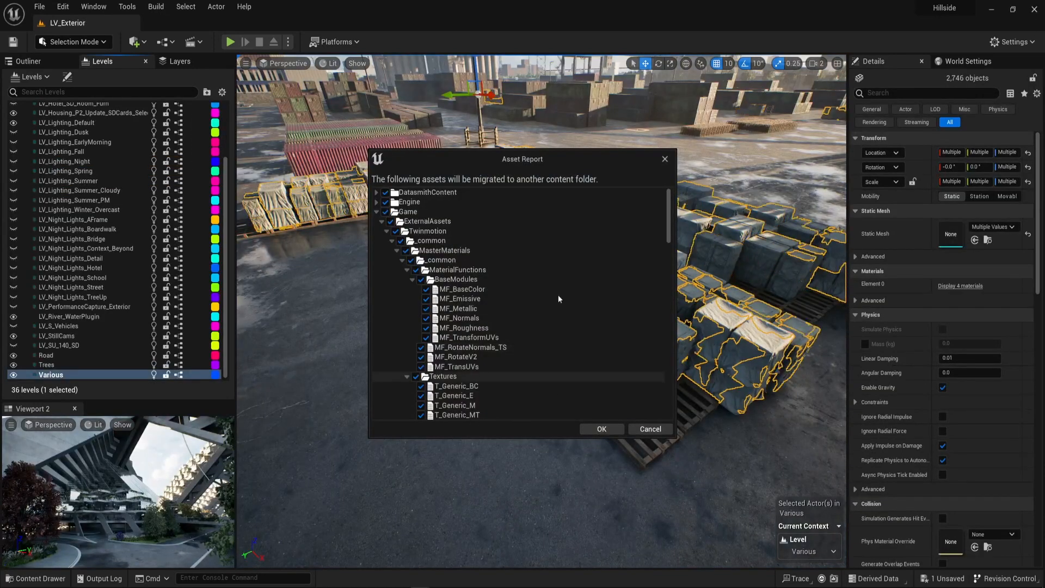
# Accept the asset report, choose the Content folder of Project_alpha as destination, and overwrite the assets that already exist there.
pyautogui.scroll(-10, 550, 298)
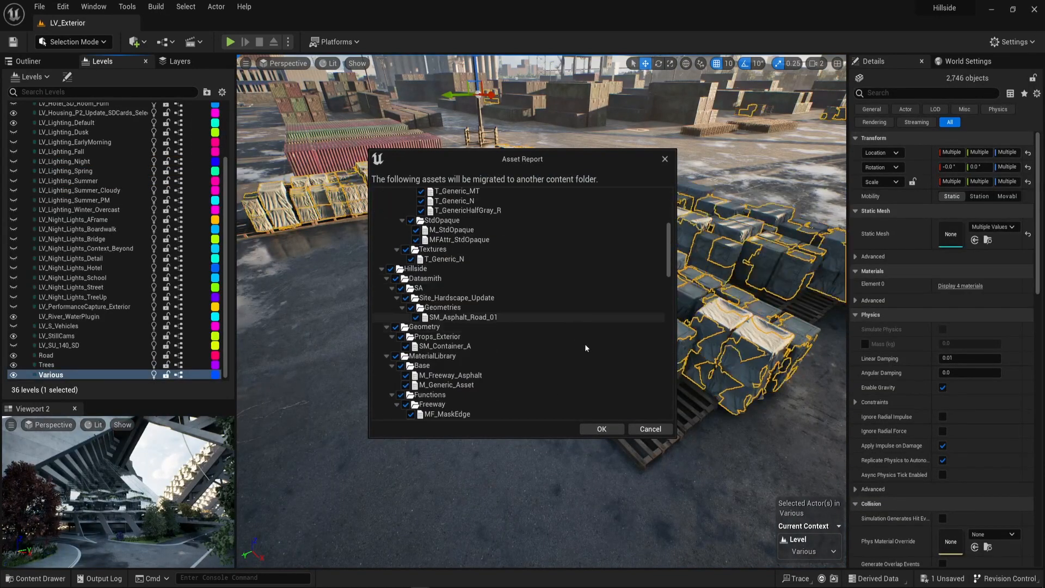
pyautogui.click(601, 429)
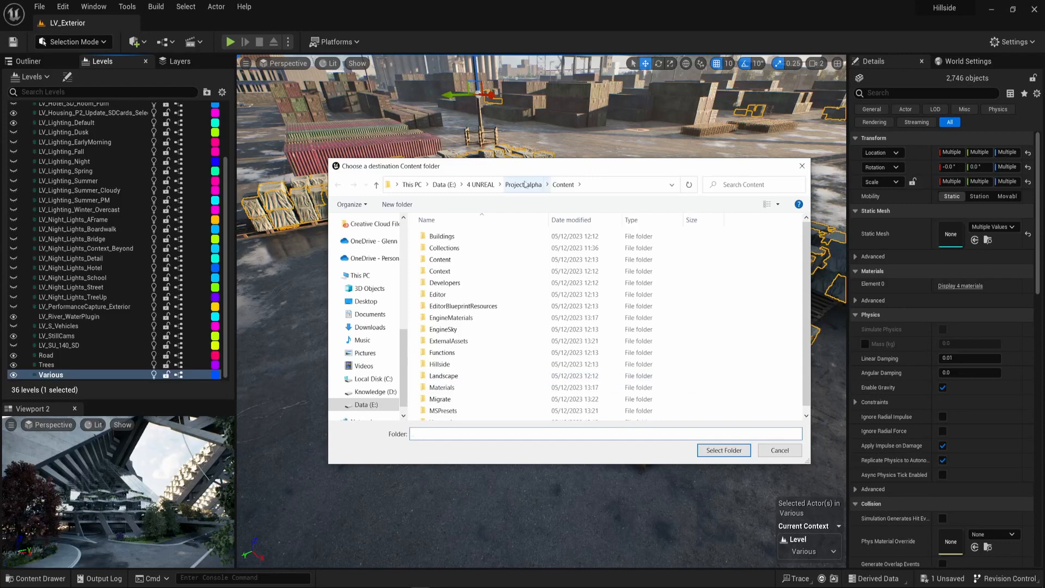
pyautogui.click(523, 185)
pyautogui.doubleClick(439, 247)
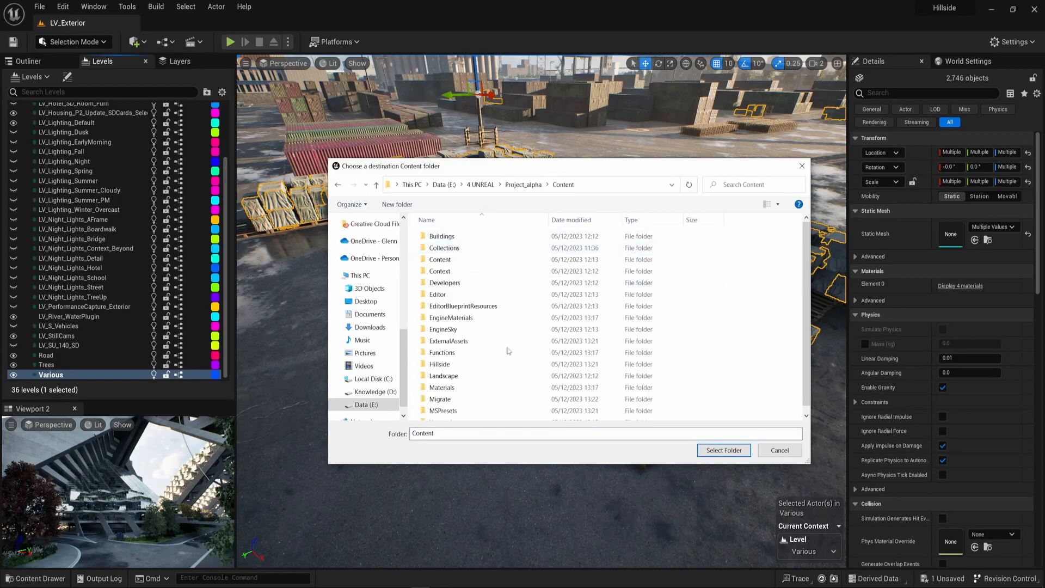
pyautogui.click(724, 450)
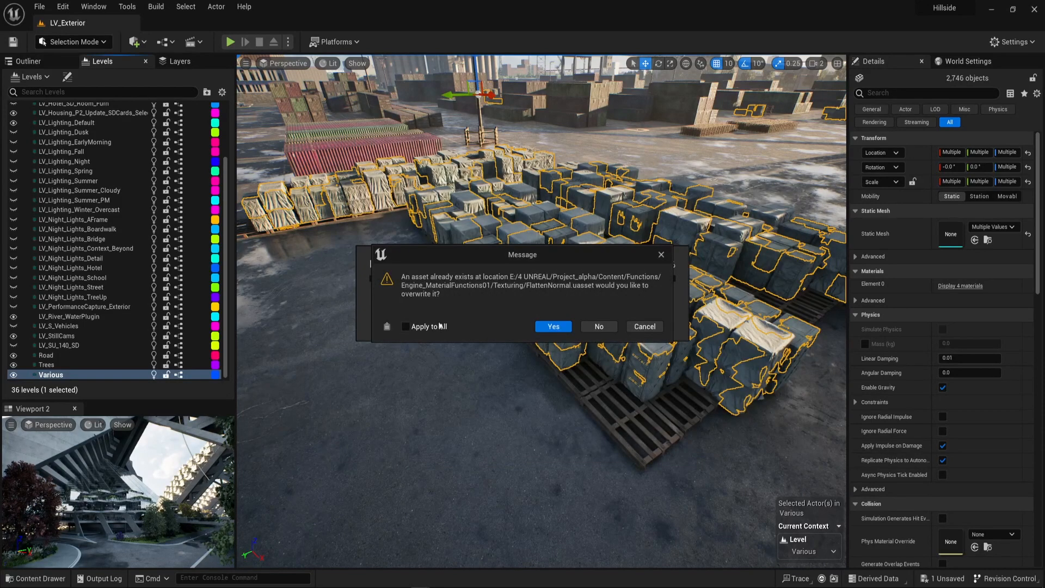
pyautogui.click(553, 327)
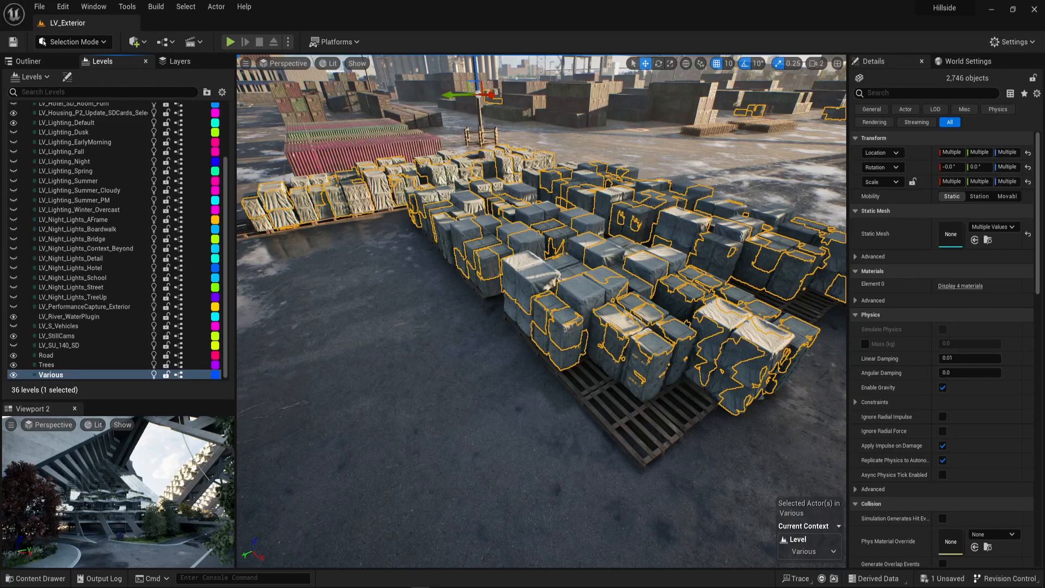
# Clear the actor selection and look over the tarped crates and the container yard.
pyautogui.rightClick(667, 346)
pyautogui.moveTo(564, 410); pyautogui.dragTo(604, 348, button='right')
pyautogui.press('Escape')
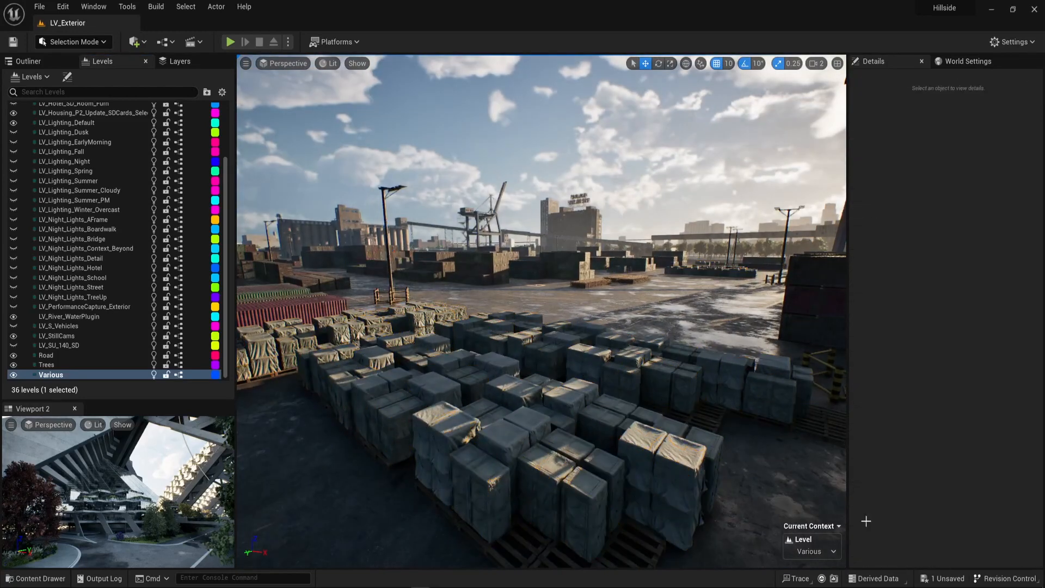
pyautogui.moveTo(557, 386); pyautogui.dragTo(801, 203, button='right')
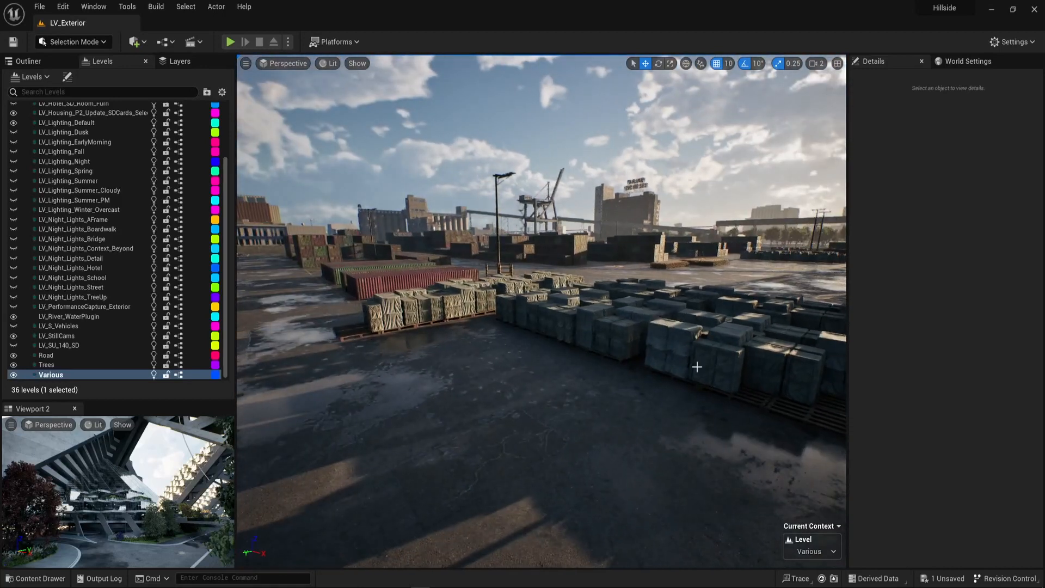
pyautogui.moveTo(551, 388); pyautogui.dragTo(599, 364, button='right')
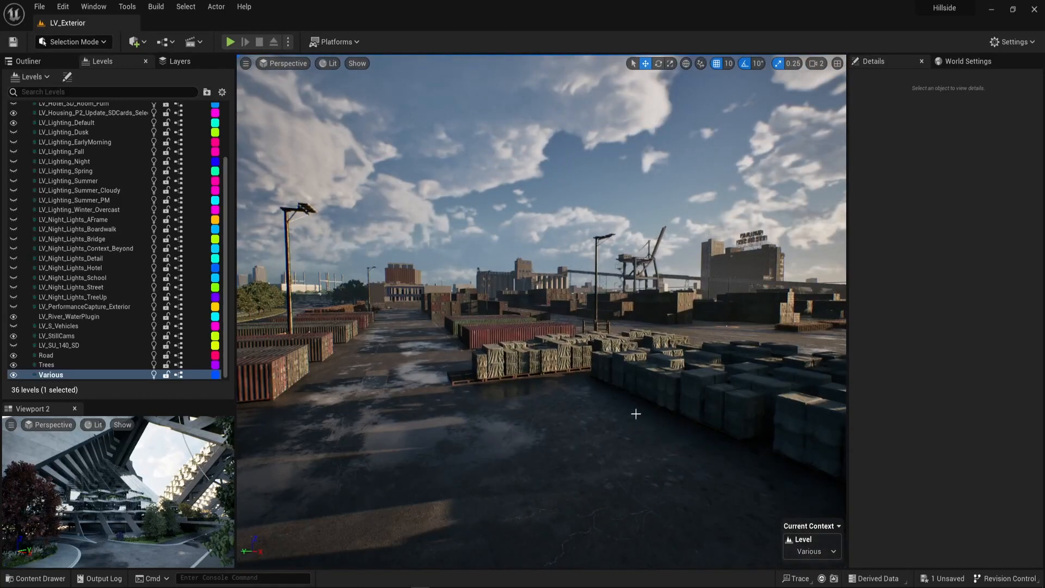
# Select the Housing_BalconySD level instance through the balcony table and chairs of the housing block and locate it in the Outliner.
pyautogui.click(404, 242)
pyautogui.moveTo(403, 242); pyautogui.dragTo(380, 211, button='right')
pyautogui.moveTo(370, 347); pyautogui.dragTo(432, 465, button='right')
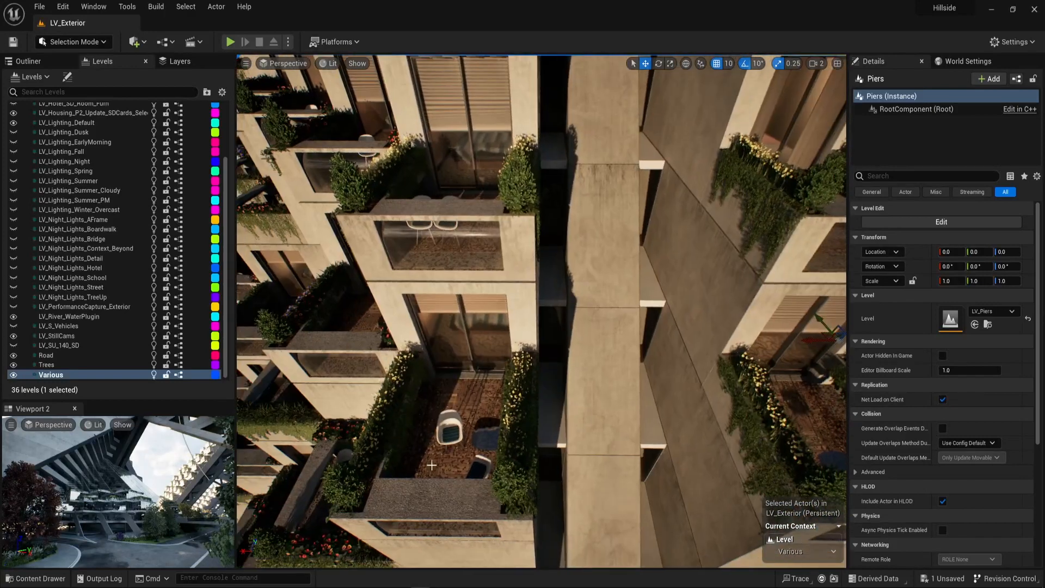
pyautogui.click(450, 429)
pyautogui.moveTo(450, 429); pyautogui.dragTo(384, 365, button='right')
pyautogui.moveTo(486, 290)
pyautogui.mouseDown(button='right')
pyautogui.moveTo(479, 305)
pyautogui.moveTo(484, 275)
pyautogui.mouseUp(button='right')
pyautogui.click(486, 290)
pyautogui.click(27, 61)
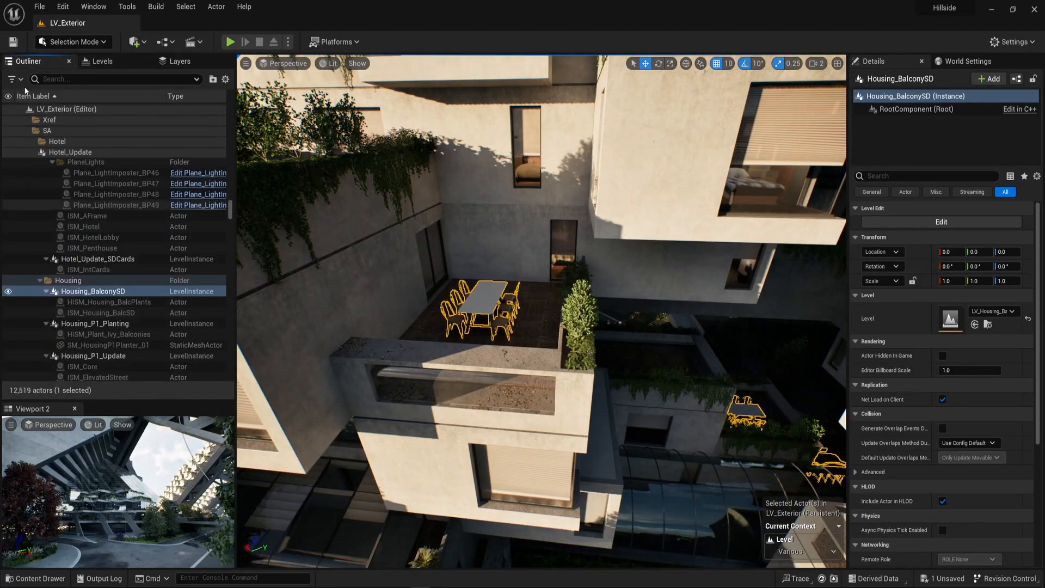
pyautogui.scroll(-3, 191, 294)
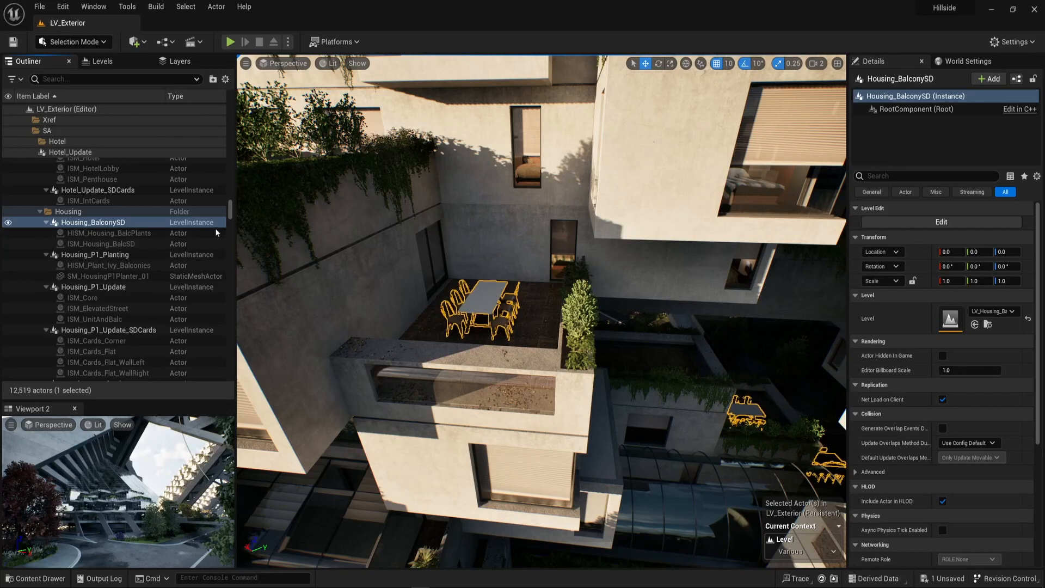
# Open the Housing_BalconySD level instance for editing with the ISM_Housing_BalcSD furniture actor selected.
pyautogui.rightClick(491, 294)
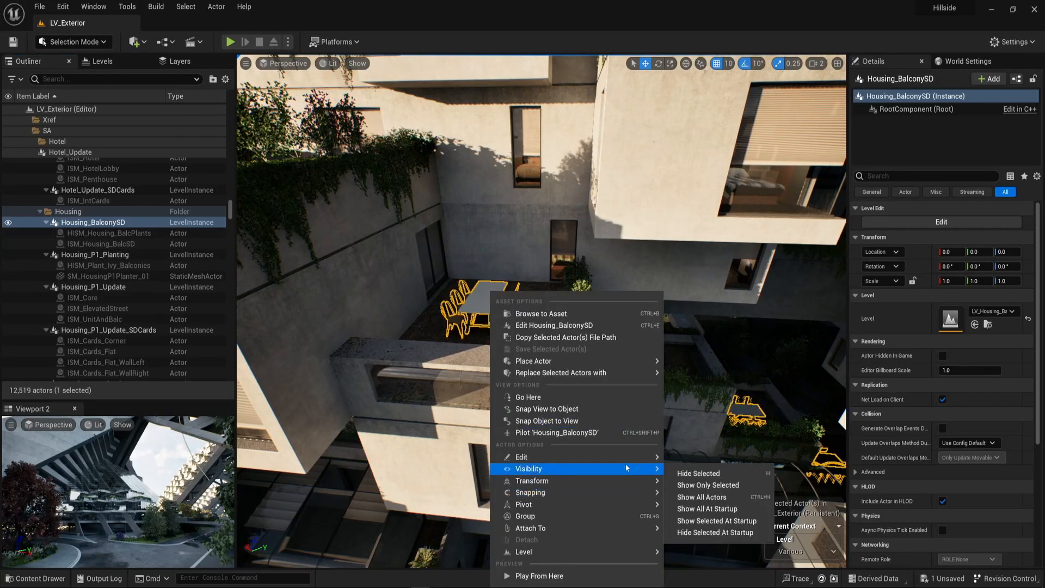
pyautogui.moveTo(544, 552)
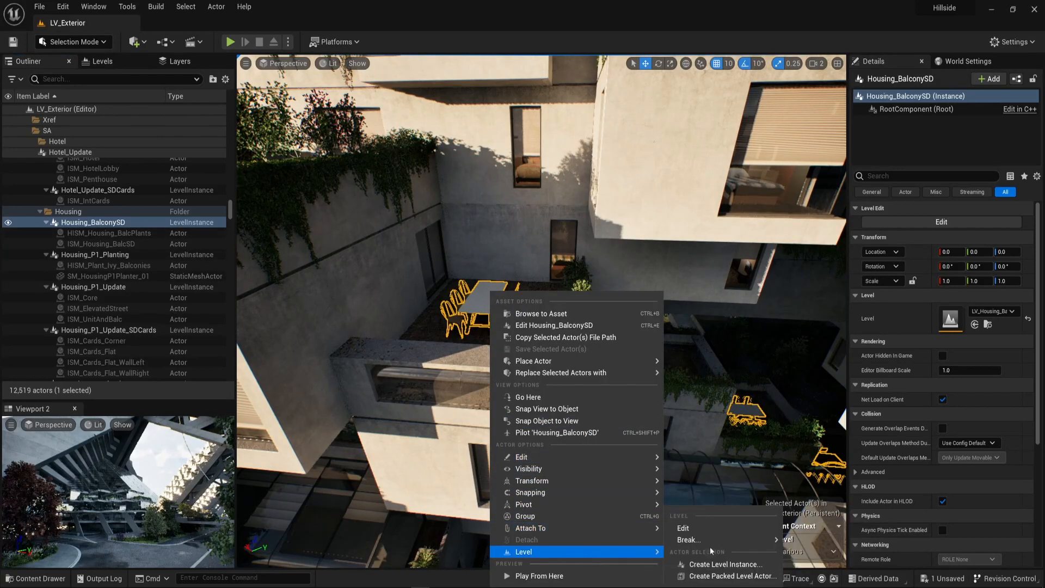
pyautogui.click(727, 530)
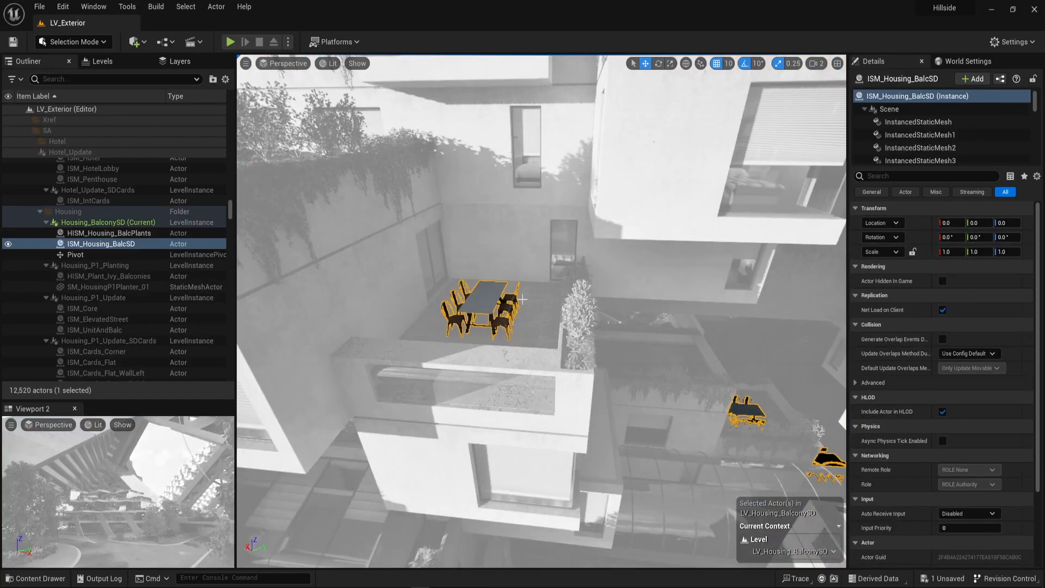
pyautogui.moveTo(522, 299); pyautogui.dragTo(545, 297, button='right')
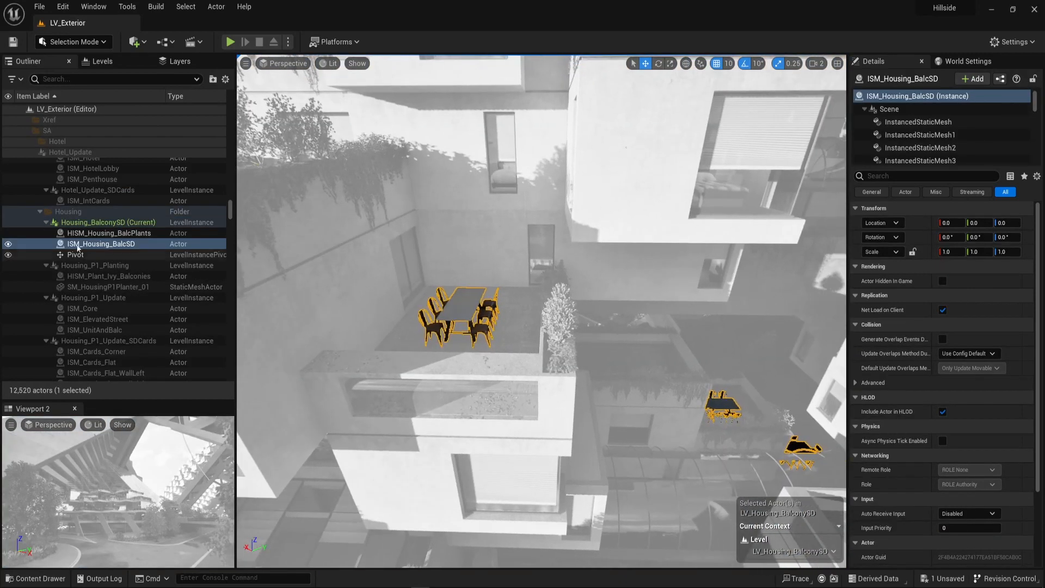
pyautogui.moveTo(435, 321); pyautogui.dragTo(414, 322, button='right')
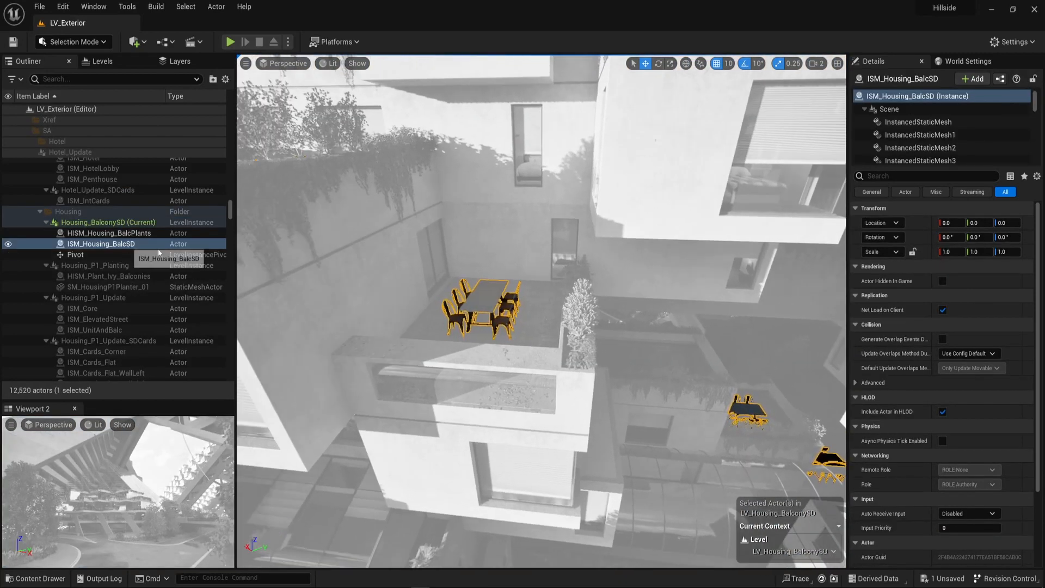
pyautogui.moveTo(632, 350); pyautogui.dragTo(621, 350, button='right')
# Run the MeshToHISM editor utility widget from the Blueprints content folder.
pyautogui.hotkey('ctrl', 'space')
pyautogui.scroll(3, 119, 457)
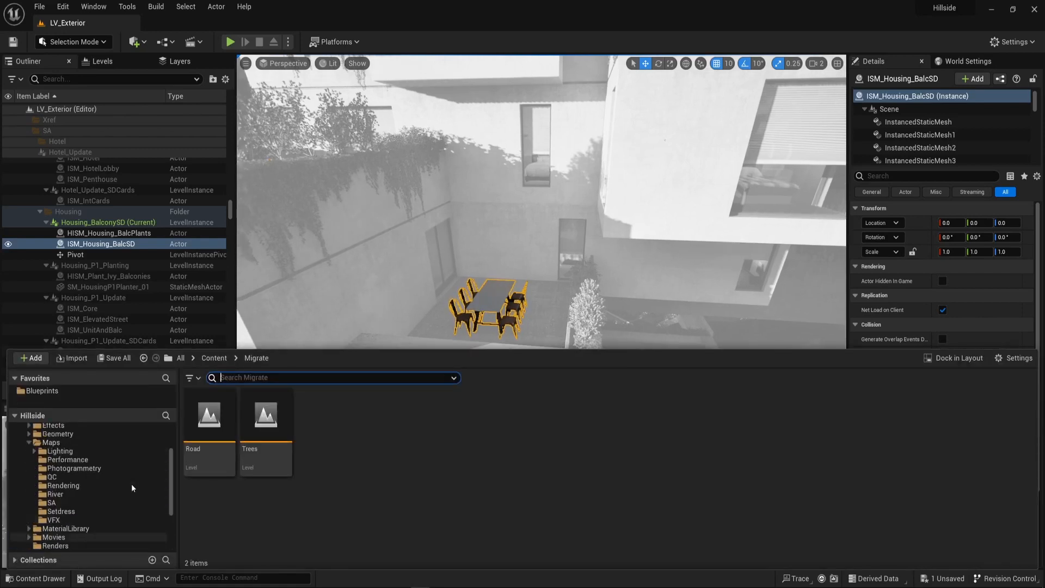
pyautogui.click(42, 390)
pyautogui.rightClick(832, 424)
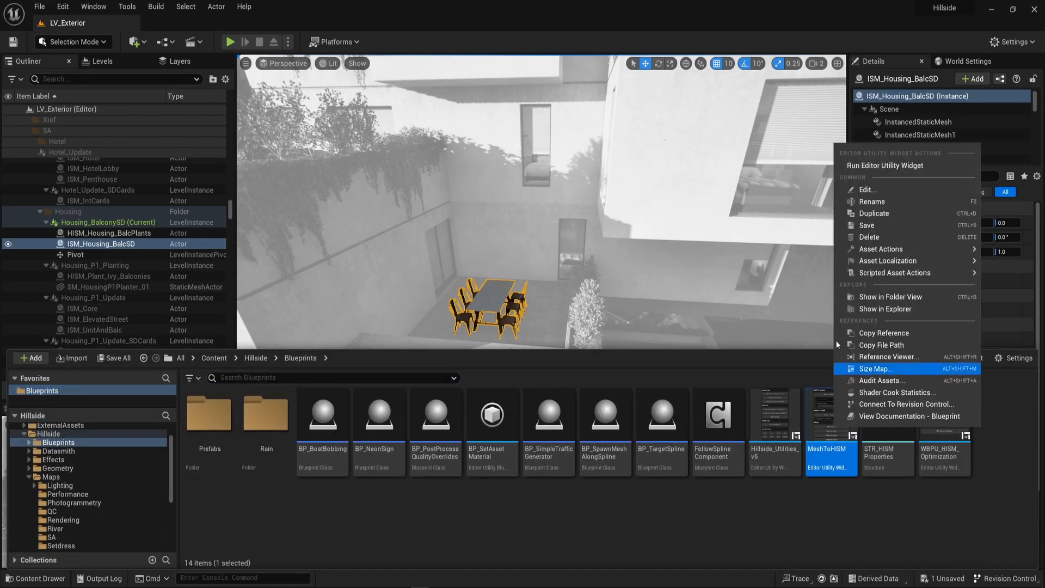
pyautogui.click(881, 165)
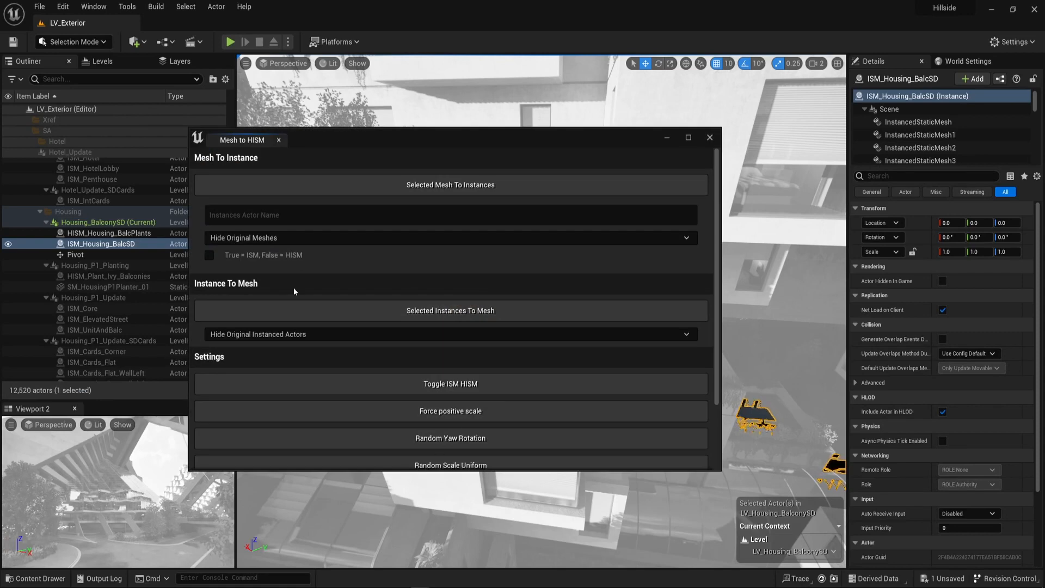
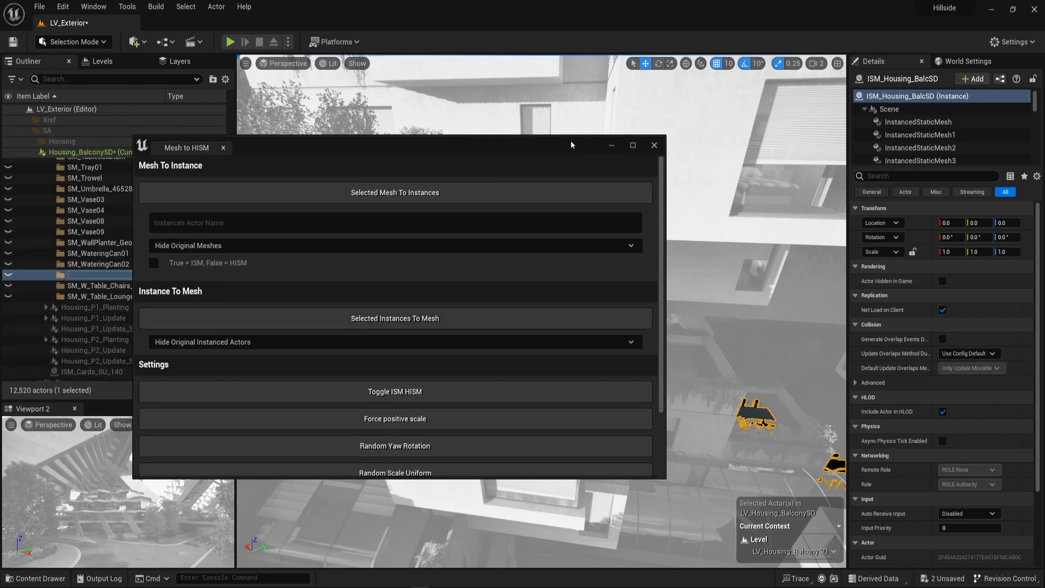
# Convert the selected balcony furniture instances to separate meshes and select the SM_TableDining16 table on the terrace.
pyautogui.click(490, 289)
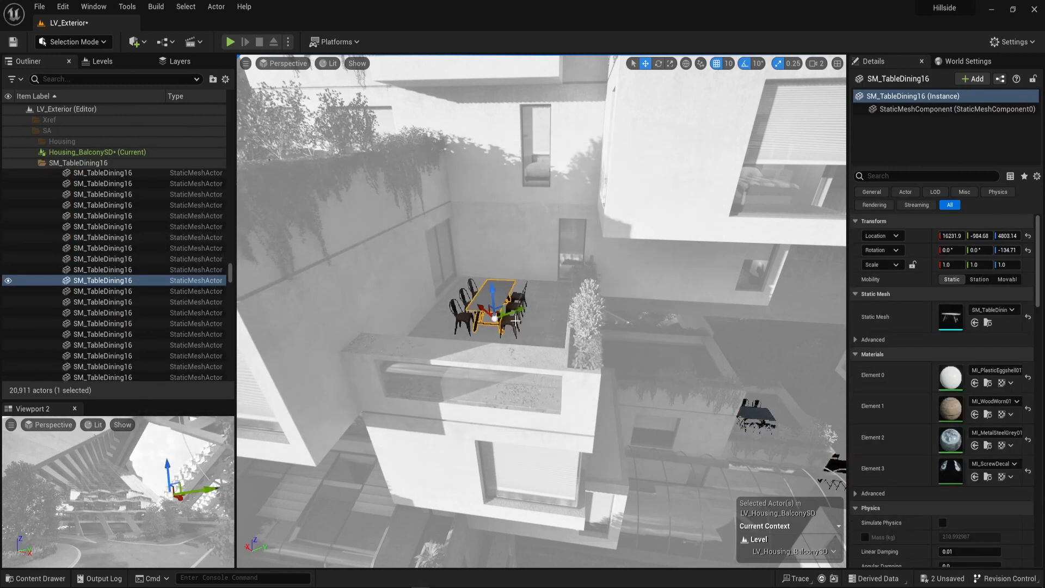
pyautogui.moveTo(500, 323); pyautogui.dragTo(435, 321, button='right')
pyautogui.press('w')
pyautogui.press('s')
pyautogui.press('f')
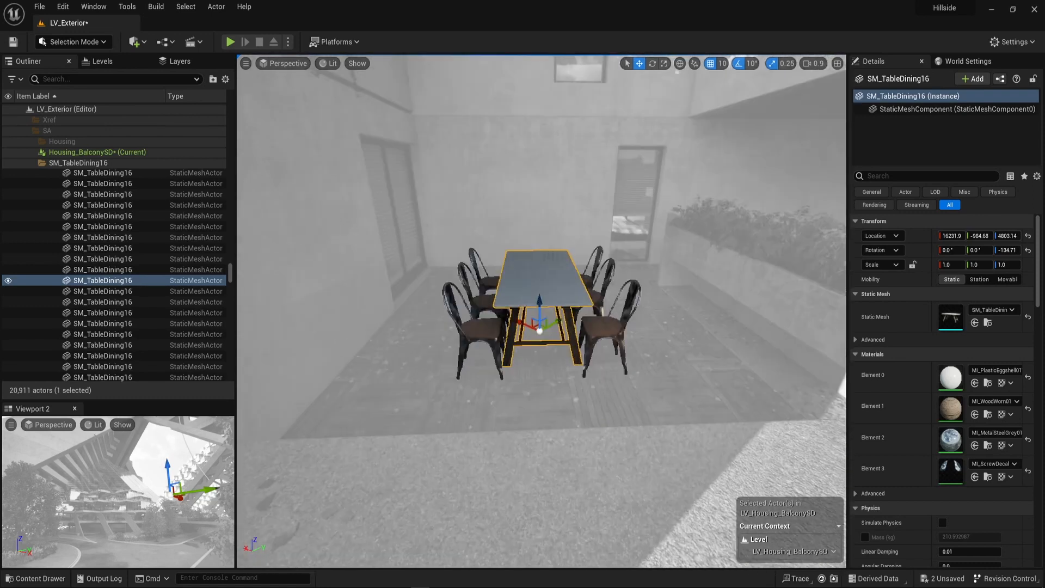
pyautogui.press('d')
pyautogui.moveTo(542, 310); pyautogui.dragTo(484, 337, button='right')
pyautogui.press('w')
pyautogui.scroll(-5, 484, 321)
pyautogui.press('s')
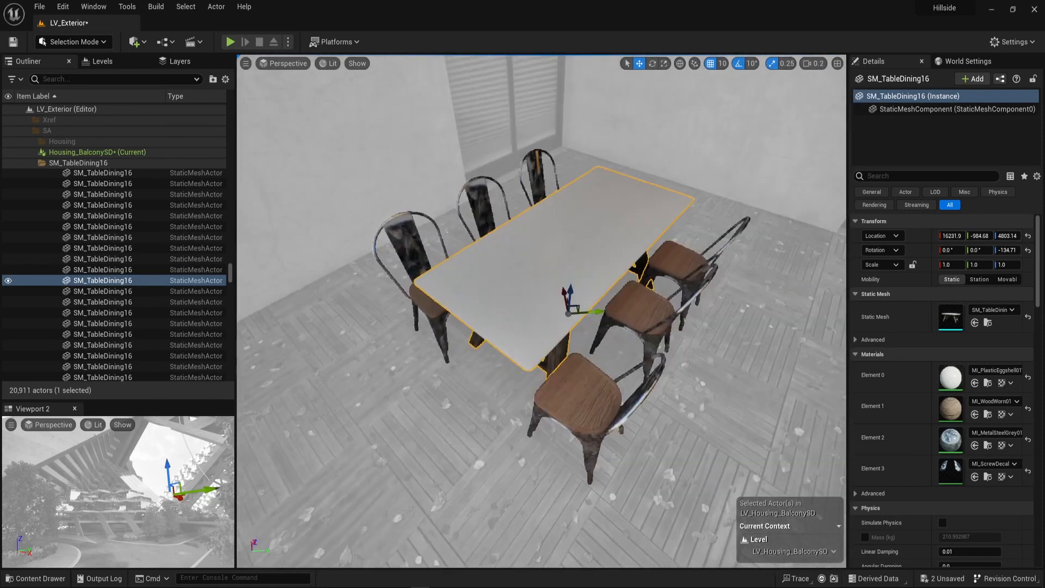
# Add the six chairs around the dining table to the selection.
pyautogui.keyDown('ctrl'); pyautogui.click(587, 392); pyautogui.keyUp('ctrl')
pyautogui.keyDown('ctrl'); pyautogui.click(680, 263); pyautogui.keyUp('ctrl')
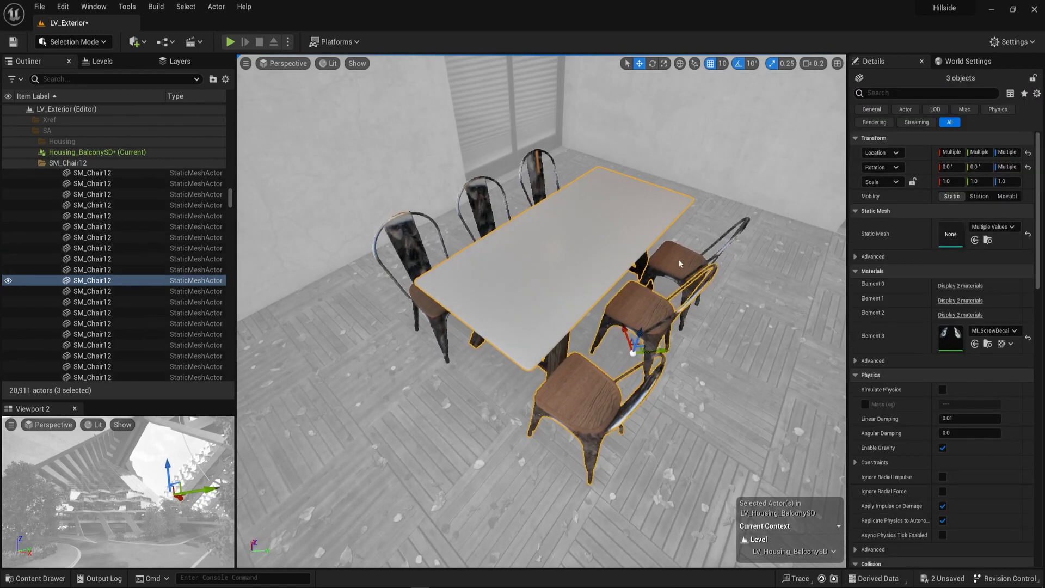
pyautogui.keyDown('ctrl'); pyautogui.click(526, 182); pyautogui.keyUp('ctrl')
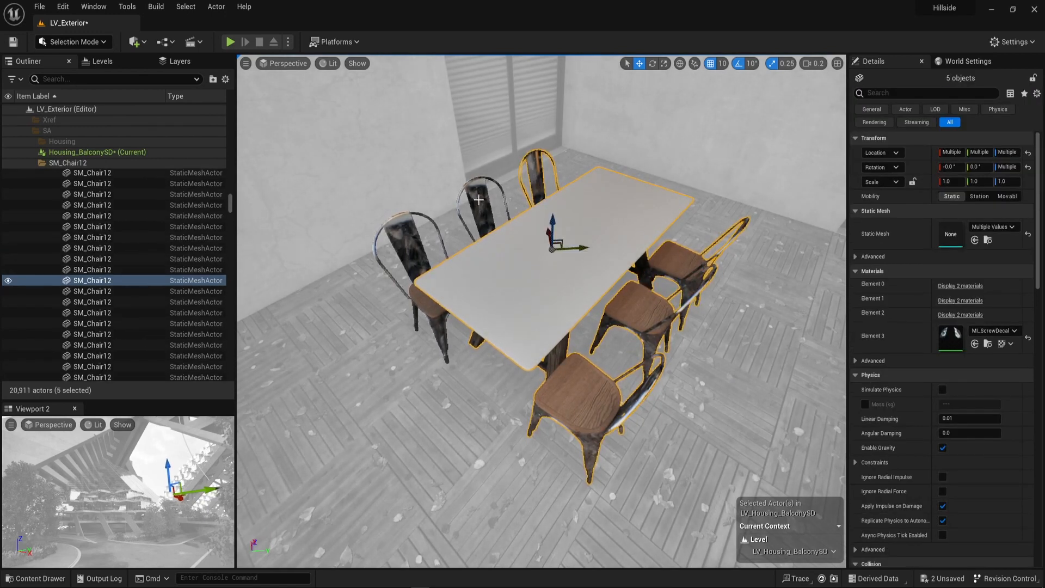
pyautogui.keyDown('ctrl'); pyautogui.click(418, 241); pyautogui.keyUp('ctrl')
pyautogui.moveTo(453, 405); pyautogui.dragTo(524, 406, button='right')
pyautogui.press('a')
# Create a level named Furniture in the Migrate content folder and save it.
pyautogui.hotkey('ctrl', 'space')
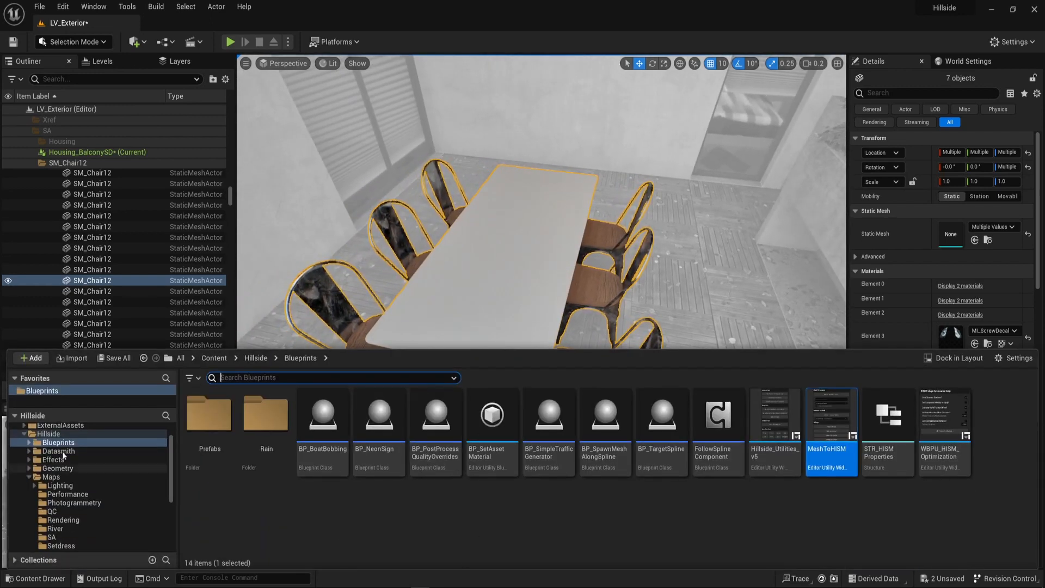
pyautogui.scroll(2, 64, 451)
pyautogui.click(54, 439)
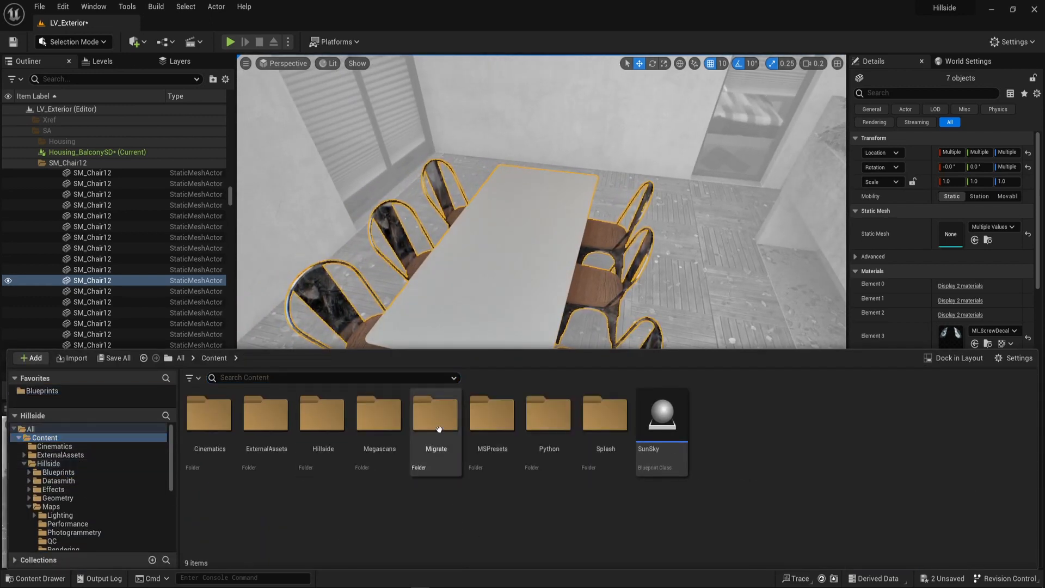
pyautogui.doubleClick(438, 424)
pyautogui.rightClick(377, 525)
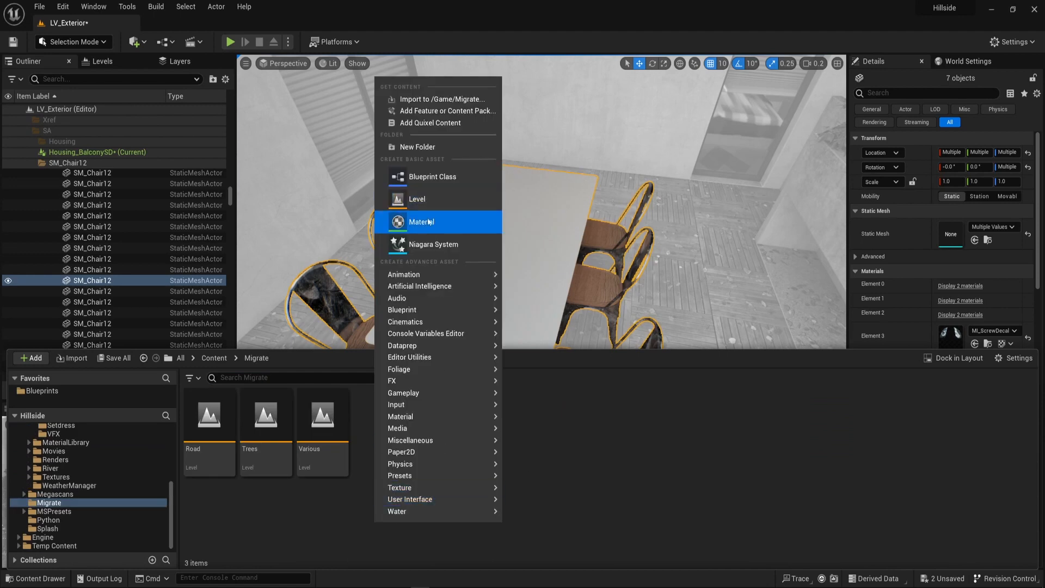
pyautogui.click(430, 199)
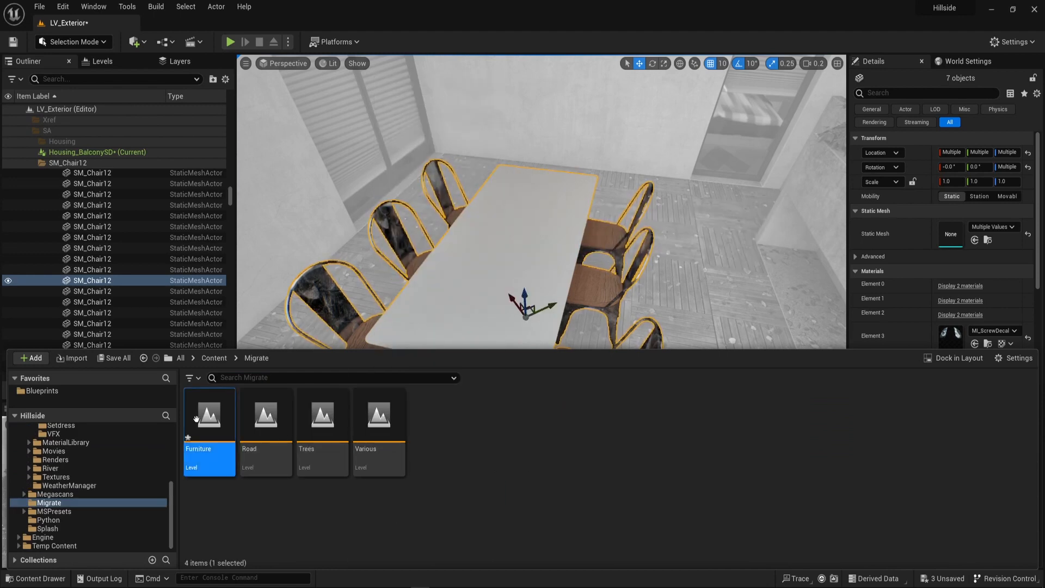
pyautogui.rightClick(198, 420)
pyautogui.click(250, 194)
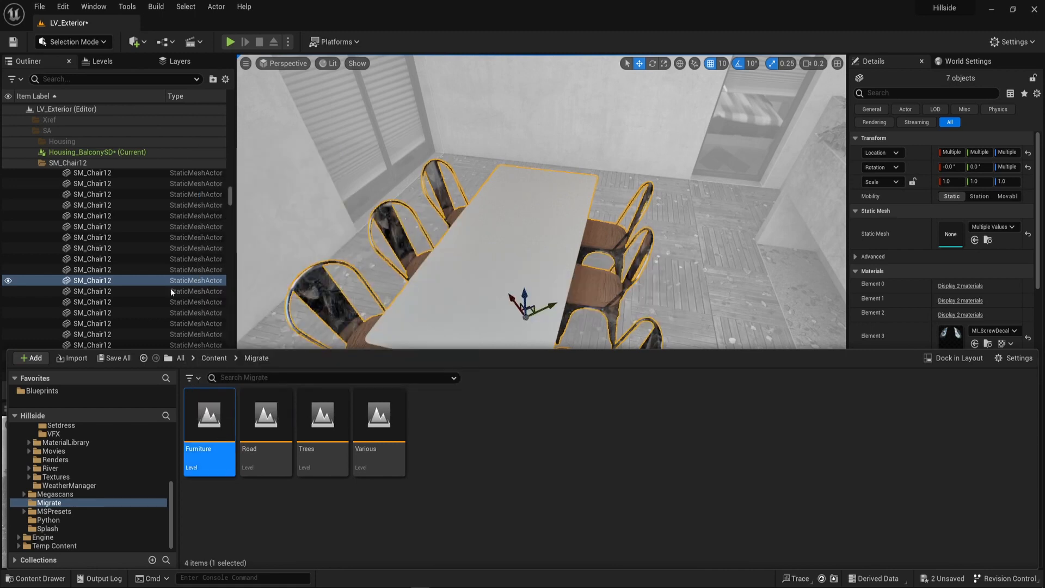
# Add the Furniture level as a sublevel of the LV_Exterior persistent level.
pyautogui.click(95, 64)
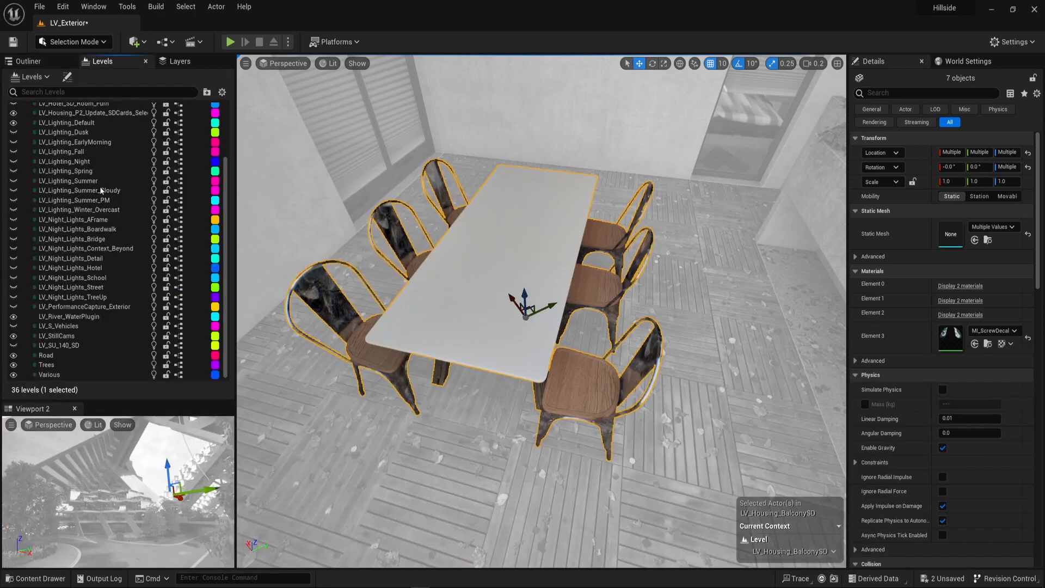
pyautogui.hotkey('ctrl', 'space')
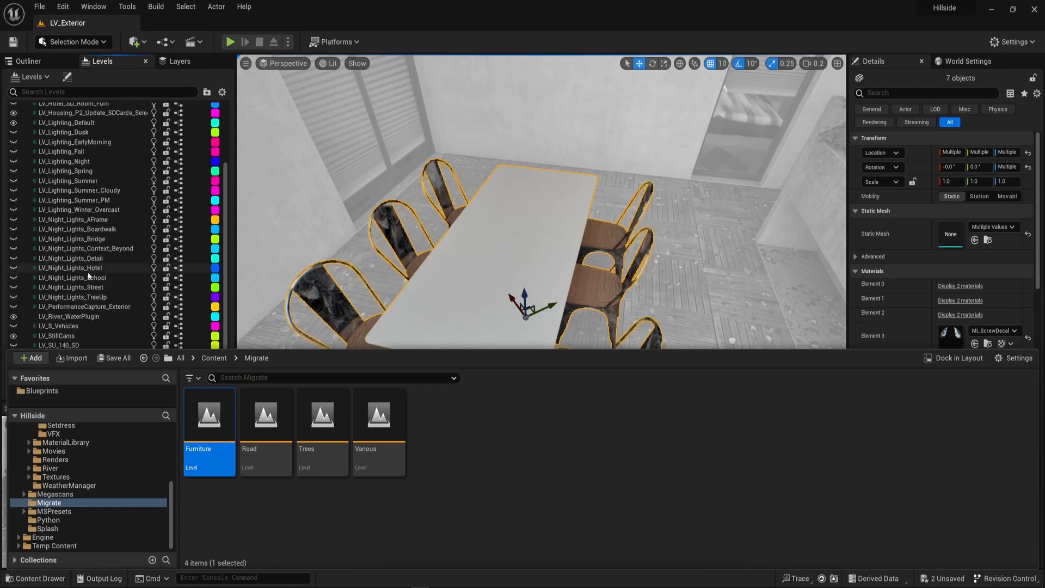
pyautogui.click(108, 64)
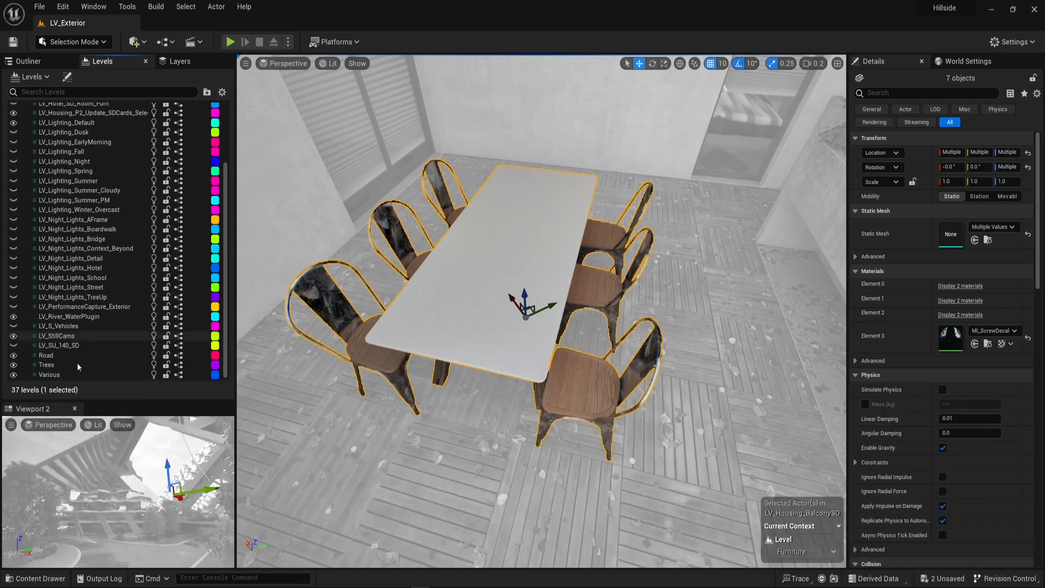
# Move the selected dining table and chairs to the Furniture level.
pyautogui.scroll(3, 115, 343)
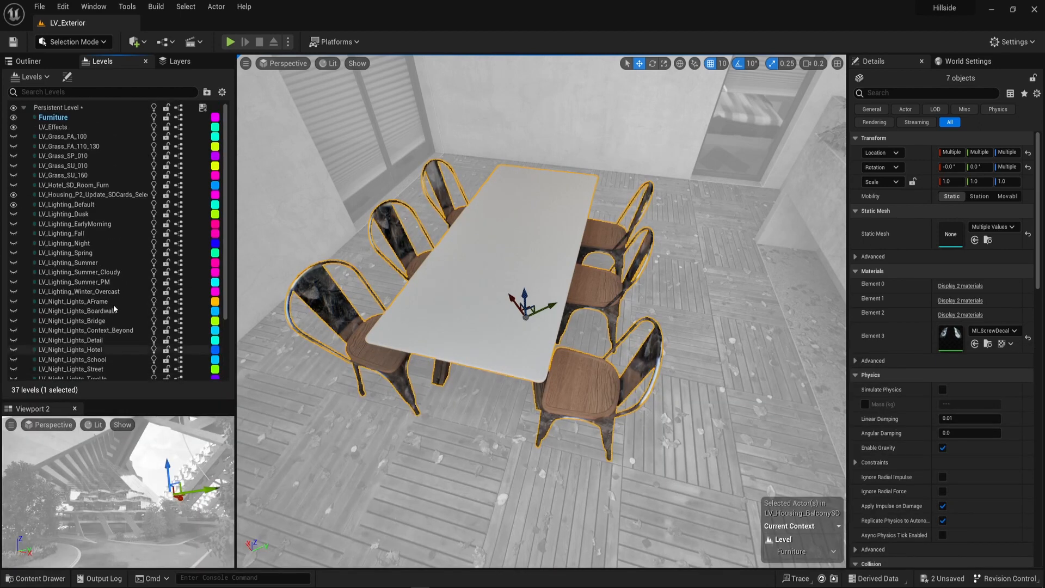
pyautogui.rightClick(52, 119)
pyautogui.click(100, 308)
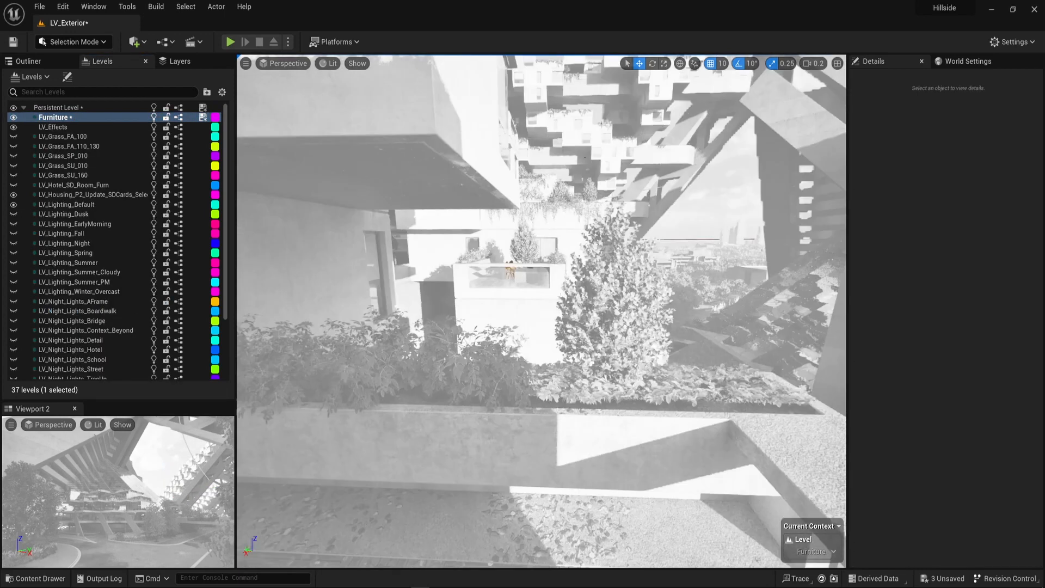
# End the editing of the Housing_BalconySD level instance through the high table on a balcony and clear the selection.
pyautogui.moveTo(541, 310); pyautogui.dragTo(526, 360, button='right')
pyautogui.press('d')
pyautogui.scroll(2, 490, 299)
pyautogui.press('e')
pyautogui.scroll(3, 526, 246)
pyautogui.click(609, 338)
pyautogui.rightClick(609, 340)
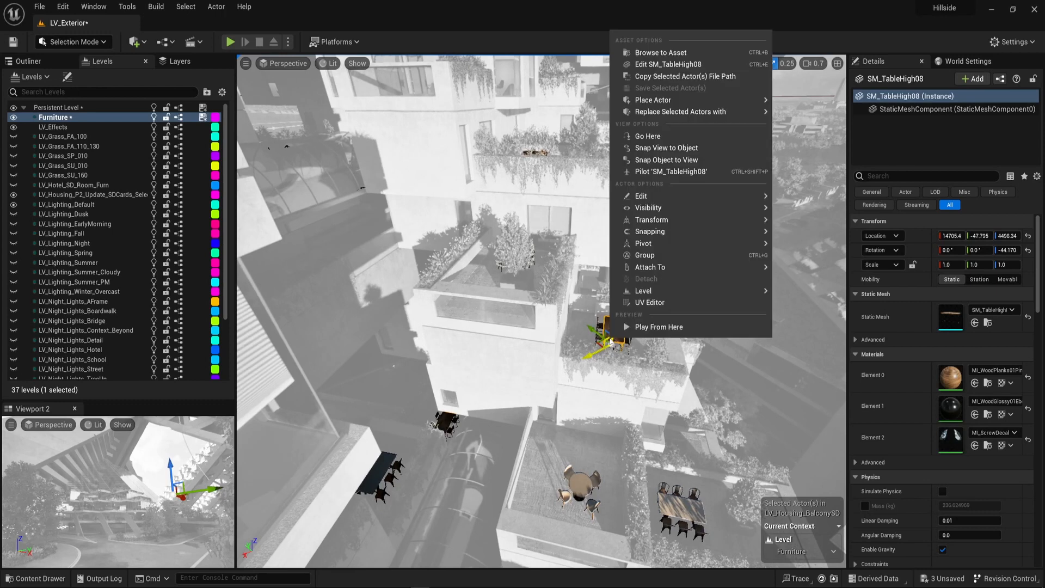
pyautogui.moveTo(684, 292)
pyautogui.click(793, 324)
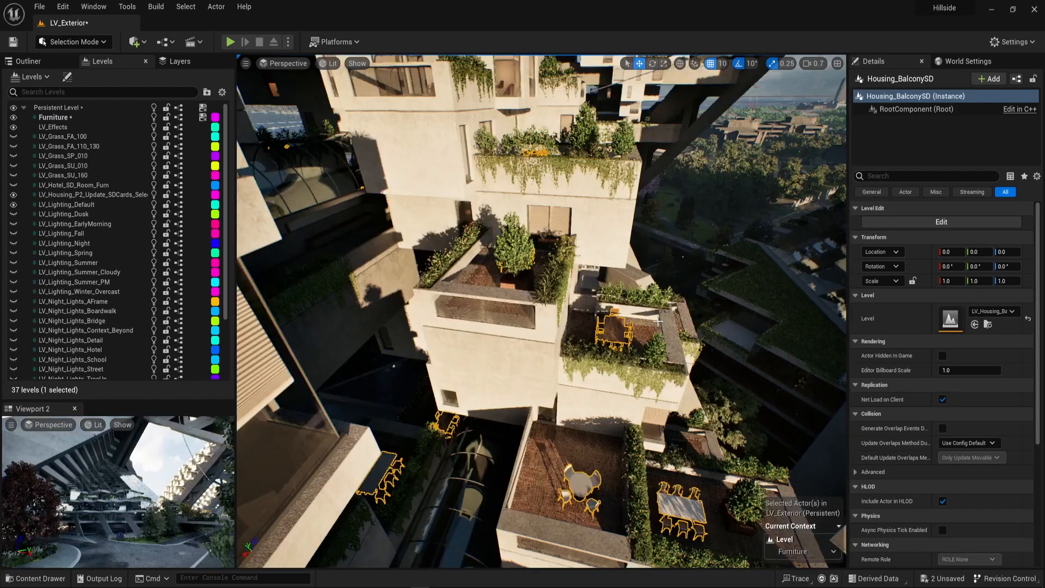
pyautogui.moveTo(657, 321); pyautogui.dragTo(545, 239, button='right')
pyautogui.click(514, 87)
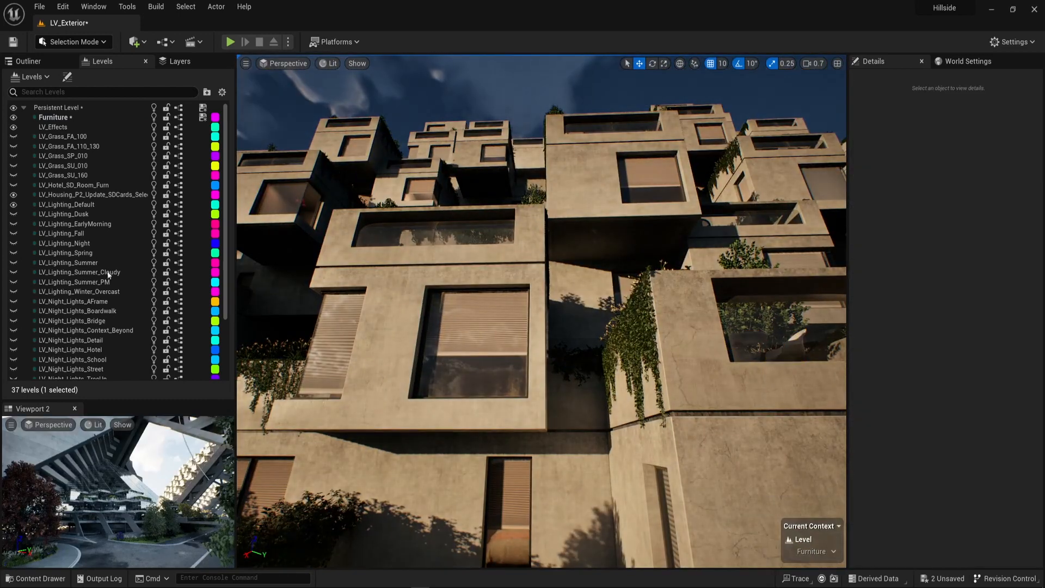
# Save the Furniture level and the persistent level.
pyautogui.scroll(-3, 43, 362)
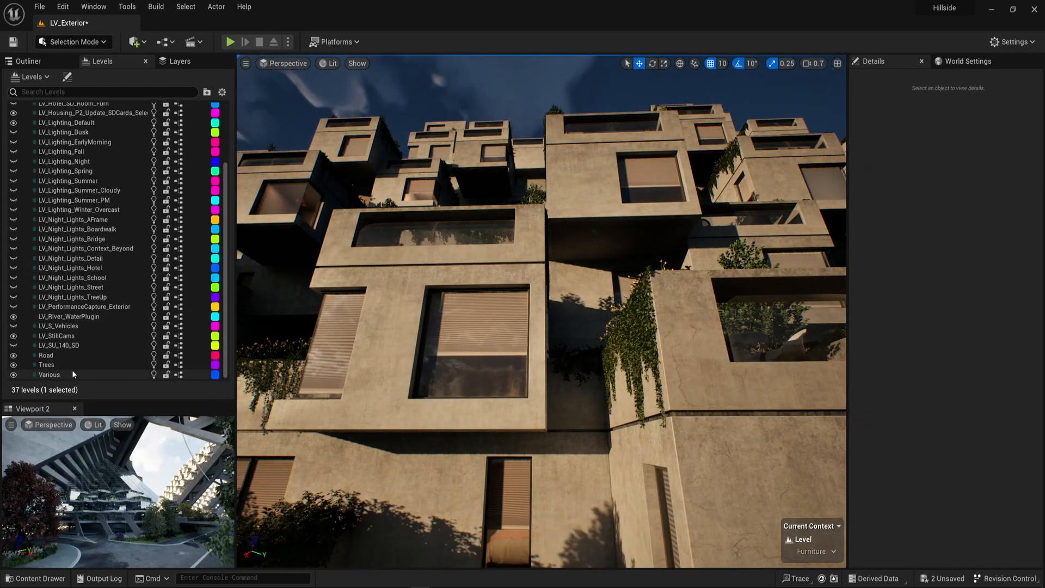
pyautogui.scroll(3, 63, 310)
pyautogui.rightClick(52, 108)
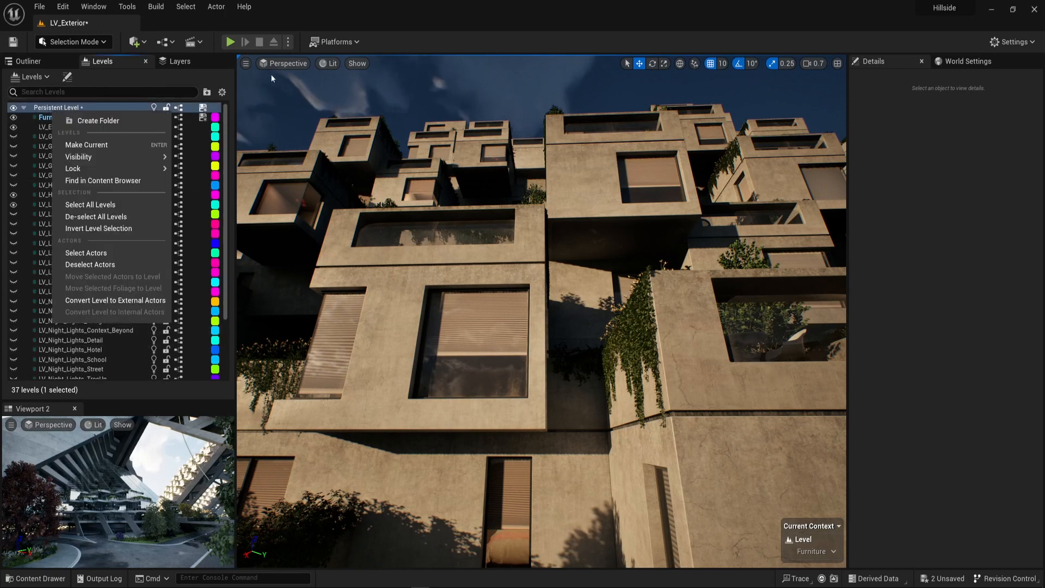
pyautogui.press('Escape')
pyautogui.click(202, 107)
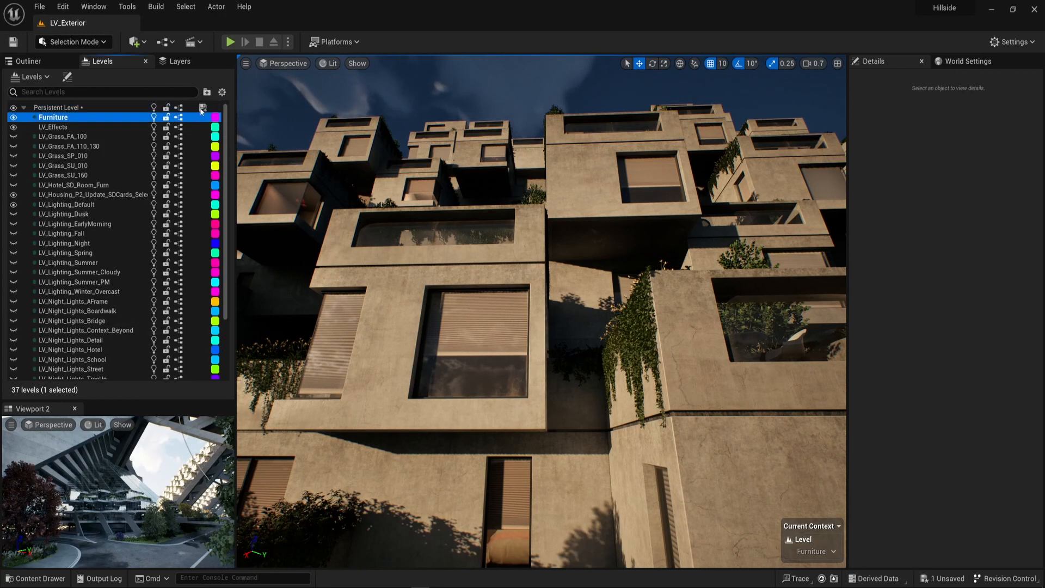
# Locate the Furniture level's asset in the content browser.
pyautogui.rightClick(52, 118)
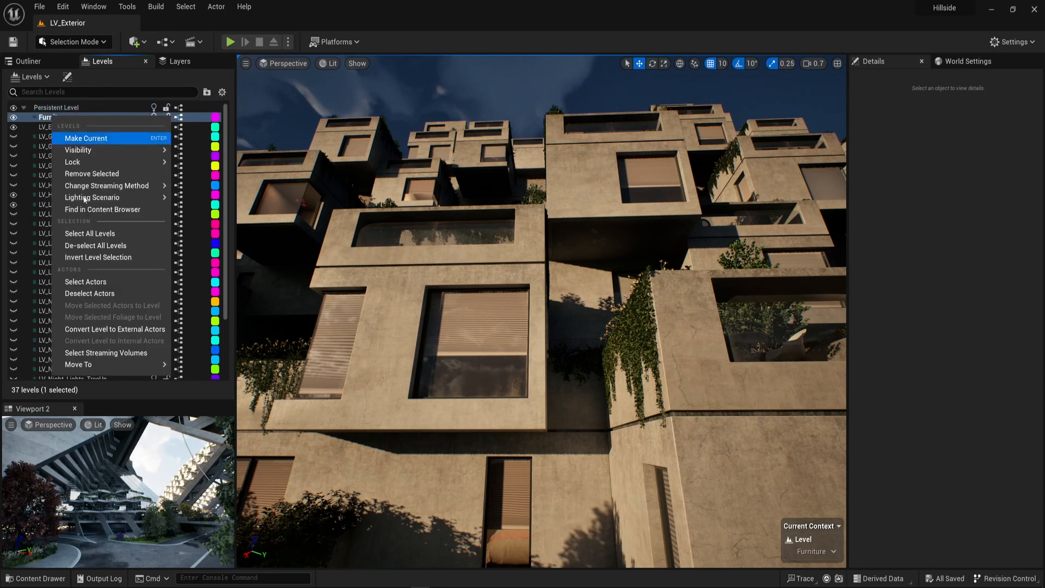
pyautogui.moveTo(138, 188)
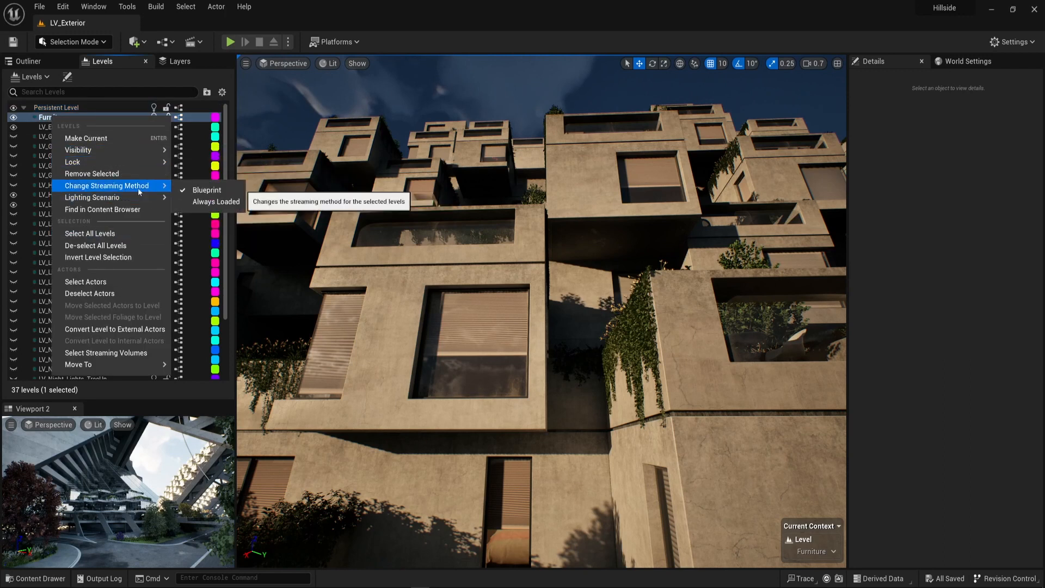
pyautogui.click(103, 210)
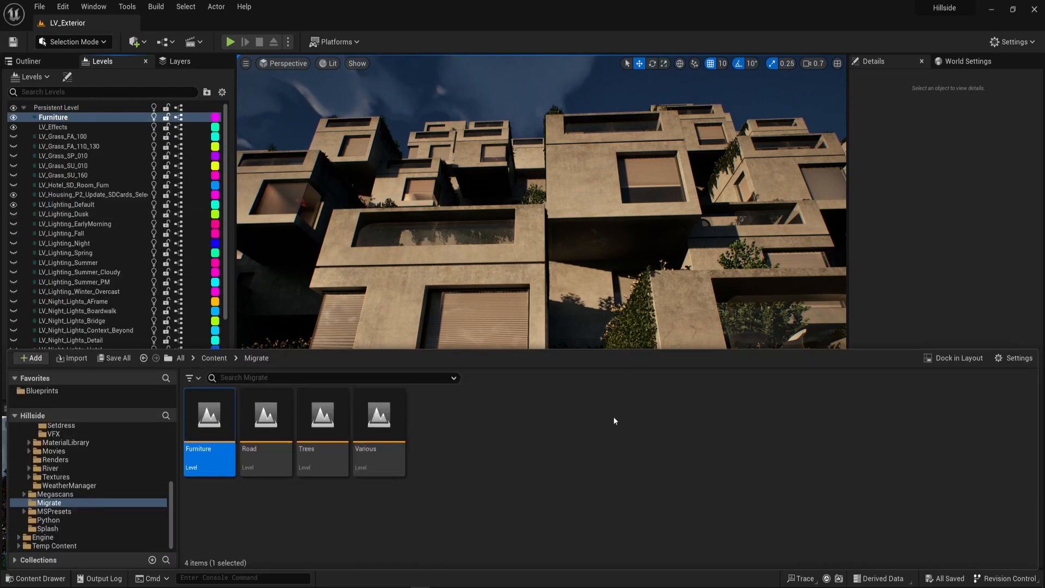
# Migrate the Furniture level with all its listed assets to Project_alpha's Content folder, overwriting assets that already exist.
pyautogui.rightClick(192, 423)
pyautogui.moveTo(274, 221)
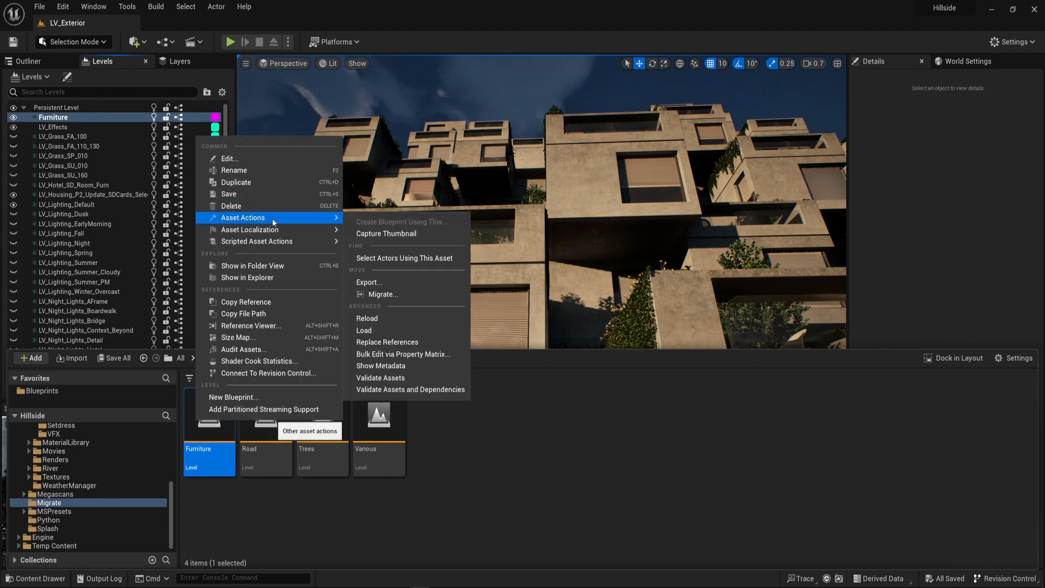
pyautogui.click(399, 293)
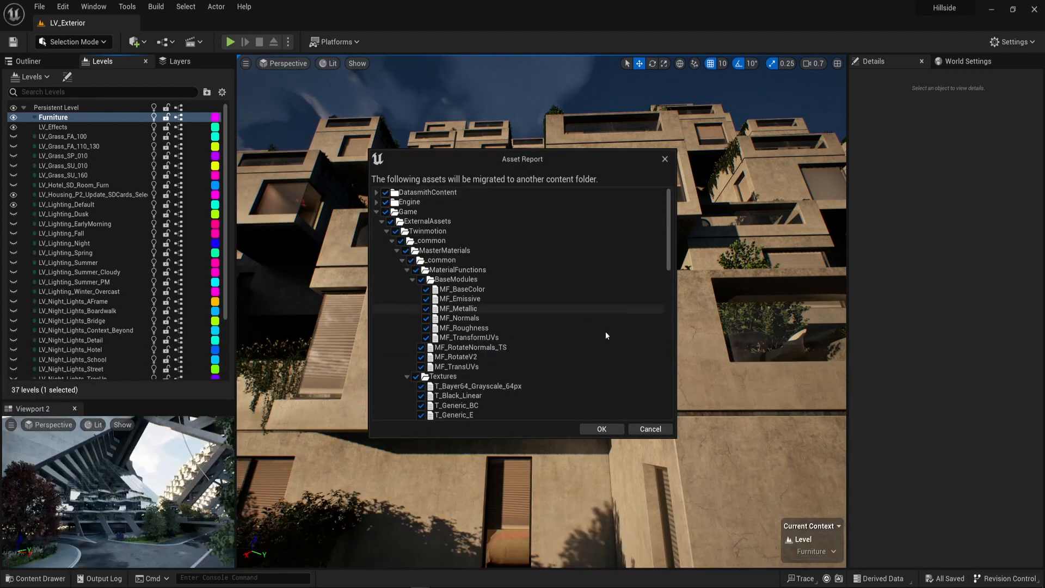
pyautogui.scroll(-5, 586, 320)
pyautogui.scroll(-8, 586, 319)
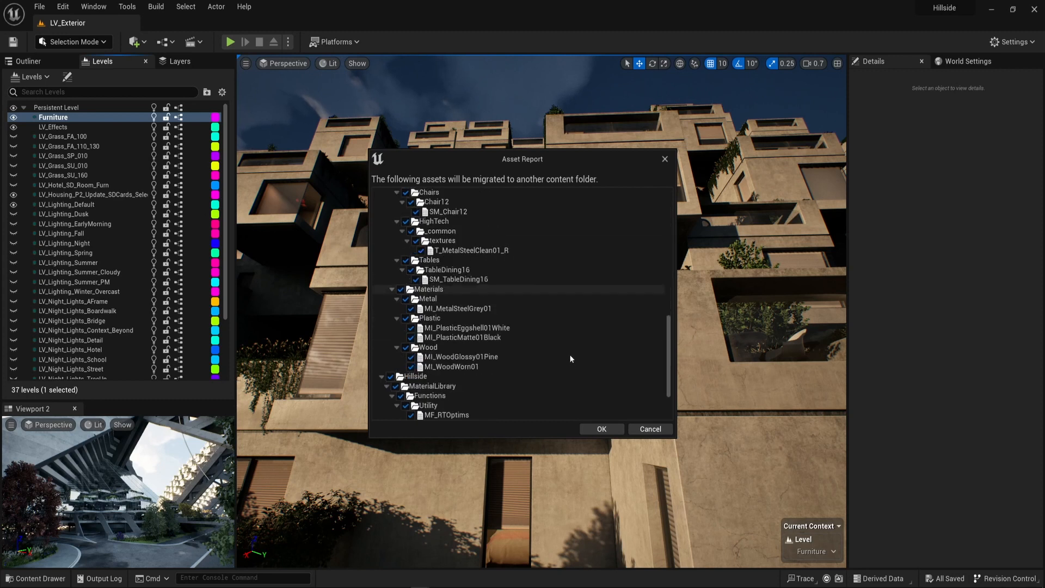
pyautogui.click(597, 431)
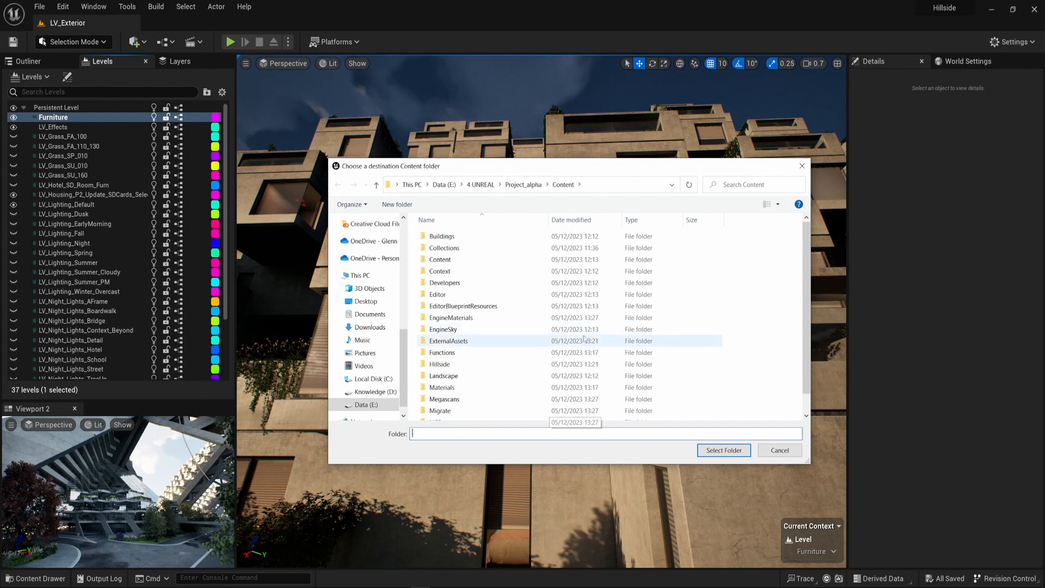
pyautogui.click(724, 450)
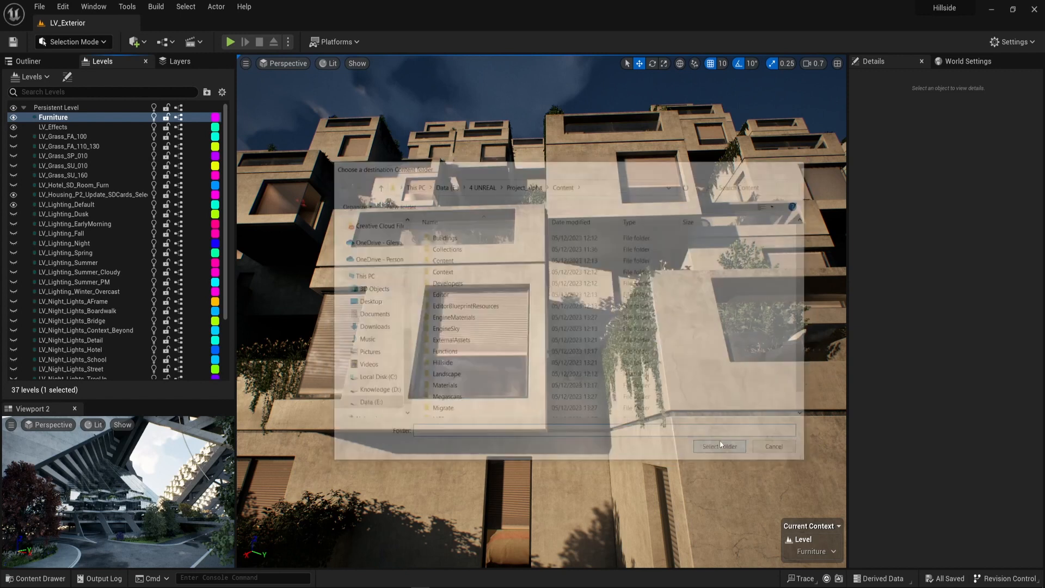
pyautogui.click(545, 327)
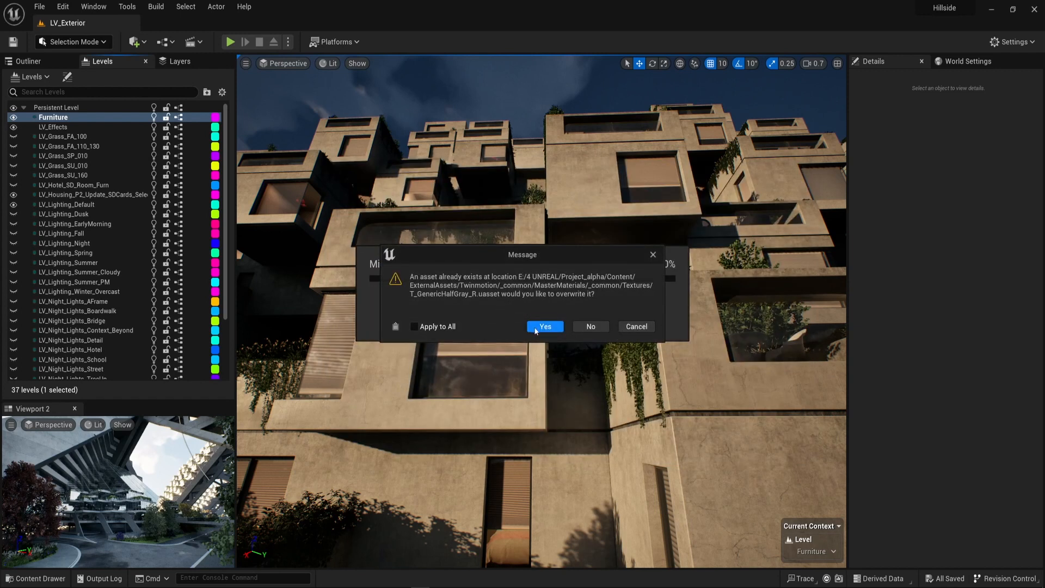
pyautogui.click(555, 328)
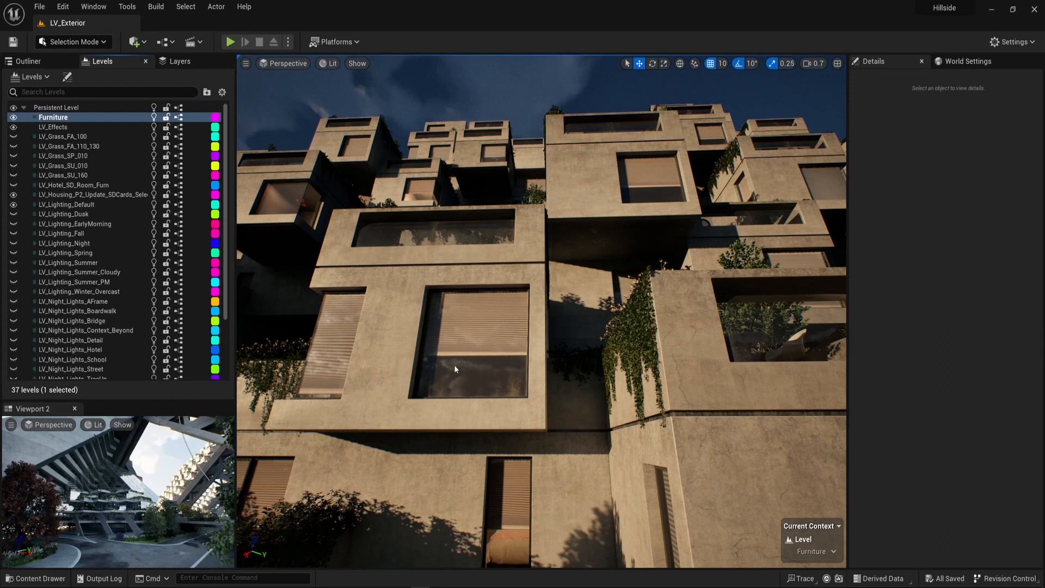
pyautogui.rightClick(565, 349)
pyautogui.click(426, 119)
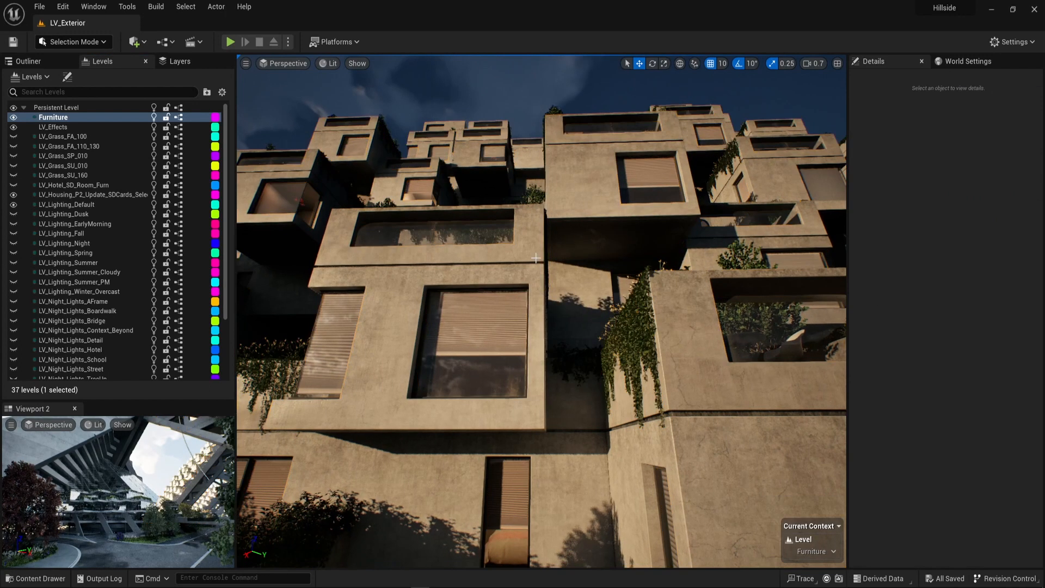
pyautogui.press('w')
pyautogui.moveTo(533, 312); pyautogui.dragTo(373, 412, button='right')
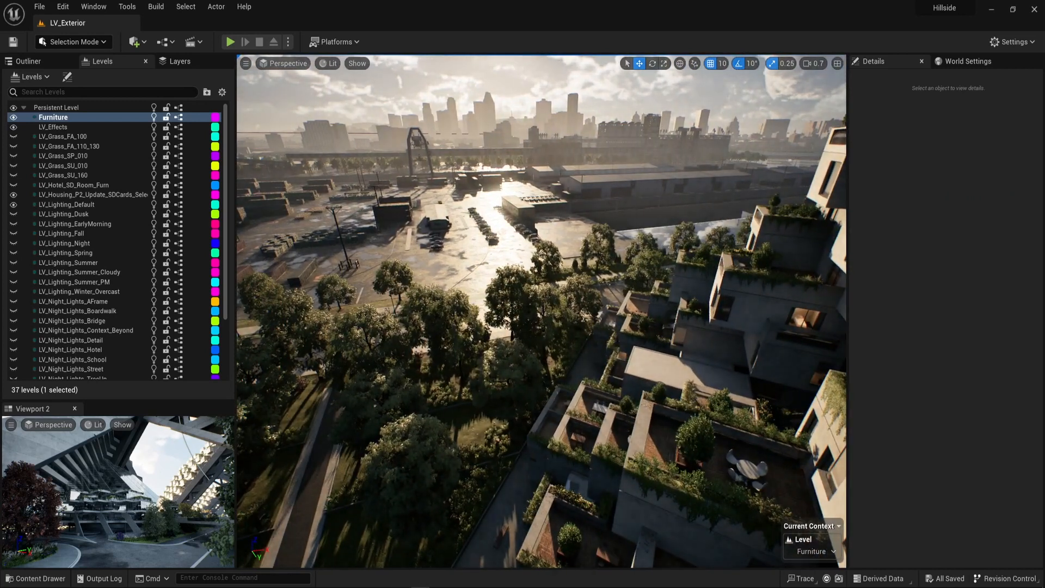
# Switch to the Epic Games Launcher and show the library of engine versions and projects.
pyautogui.press('super')
pyautogui.write('epic')
pyautogui.press('Return')
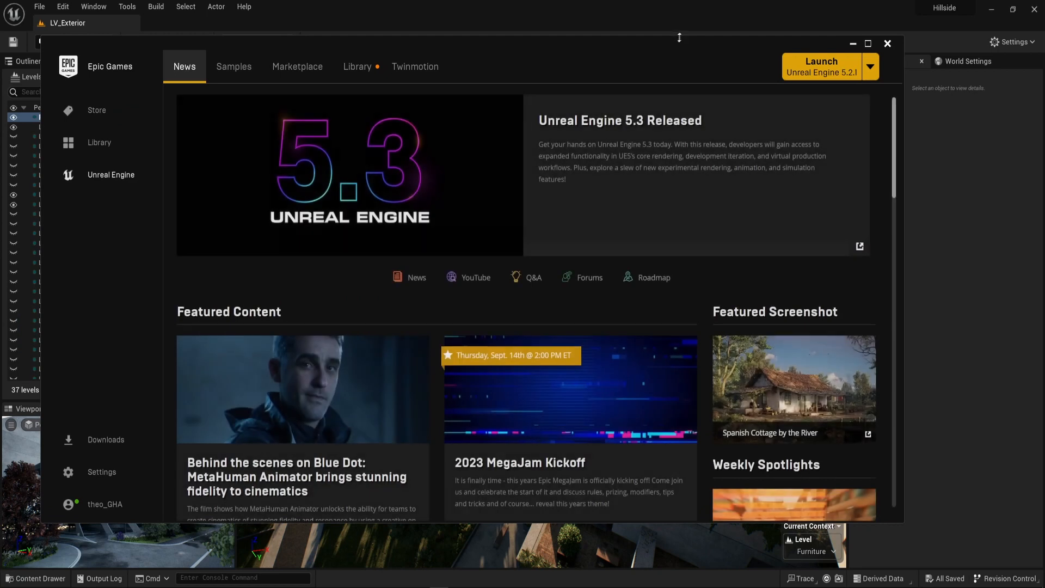
pyautogui.moveTo(679, 37); pyautogui.dragTo(536, 20)
pyautogui.moveTo(526, 43); pyautogui.dragTo(313, 87)
pyautogui.click(144, 95)
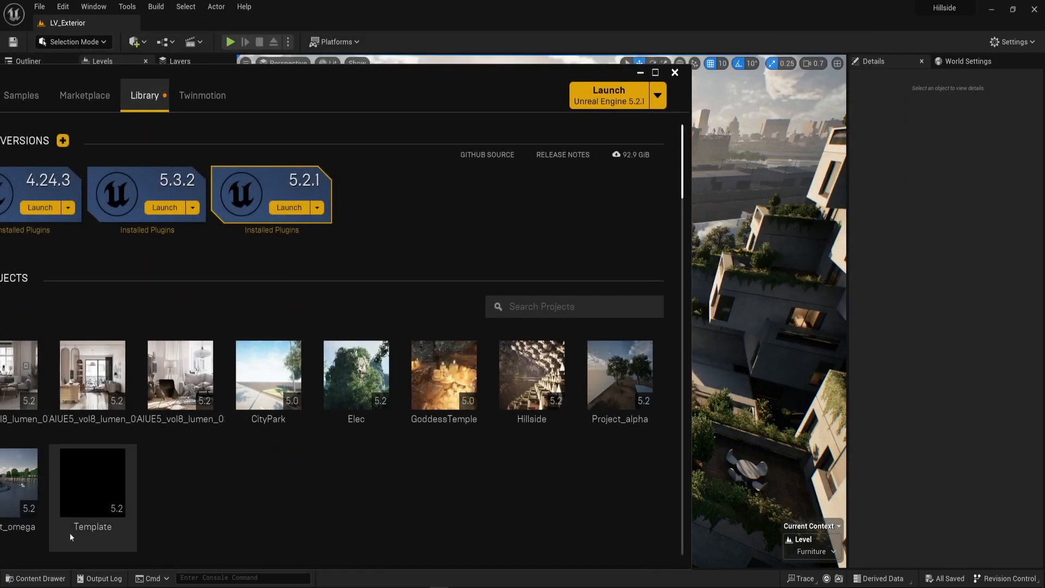
# Open Project_alpha from the launcher library, close the launcher and switch to the Project_alpha editor window.
pyautogui.click(623, 359)
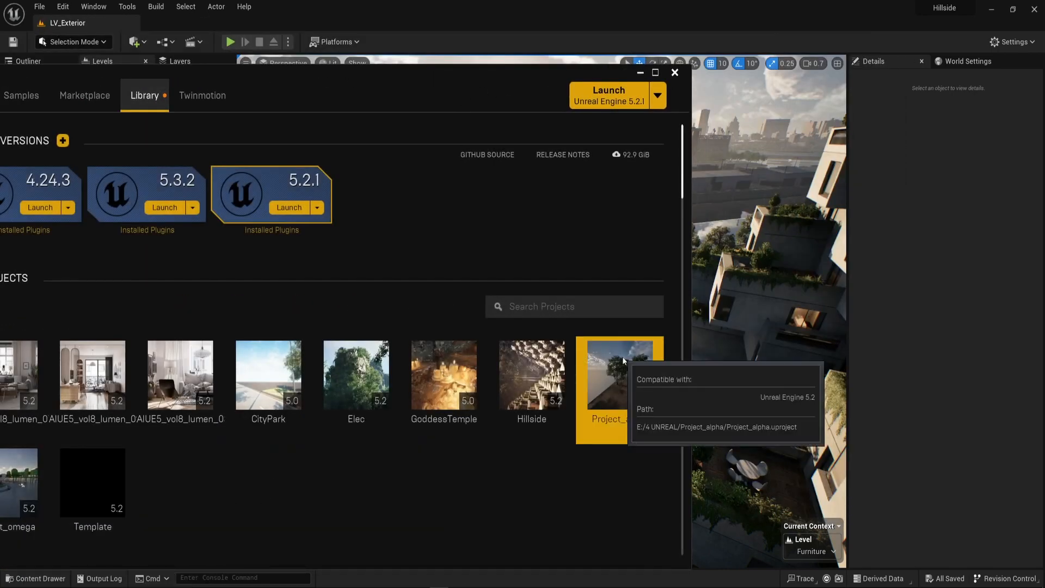
pyautogui.doubleClick(622, 357)
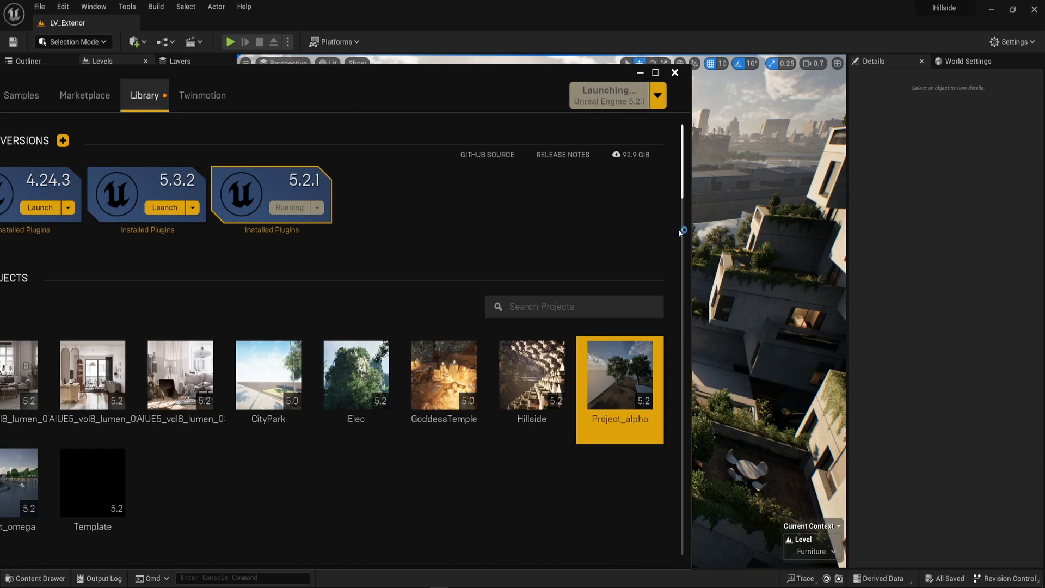
pyautogui.click(675, 74)
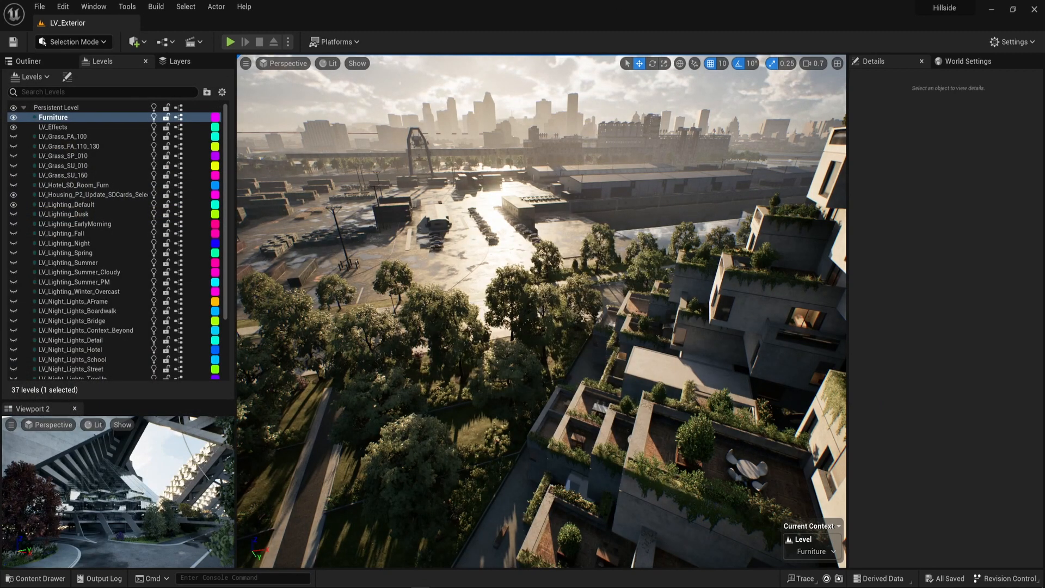
pyautogui.moveTo(421, 587)
pyautogui.click(469, 551)
# Focus the view on a distant tree in the Trees level and frame the row of trees along the road.
pyautogui.moveTo(683, 320); pyautogui.dragTo(592, 287, button='right')
pyautogui.press('w')
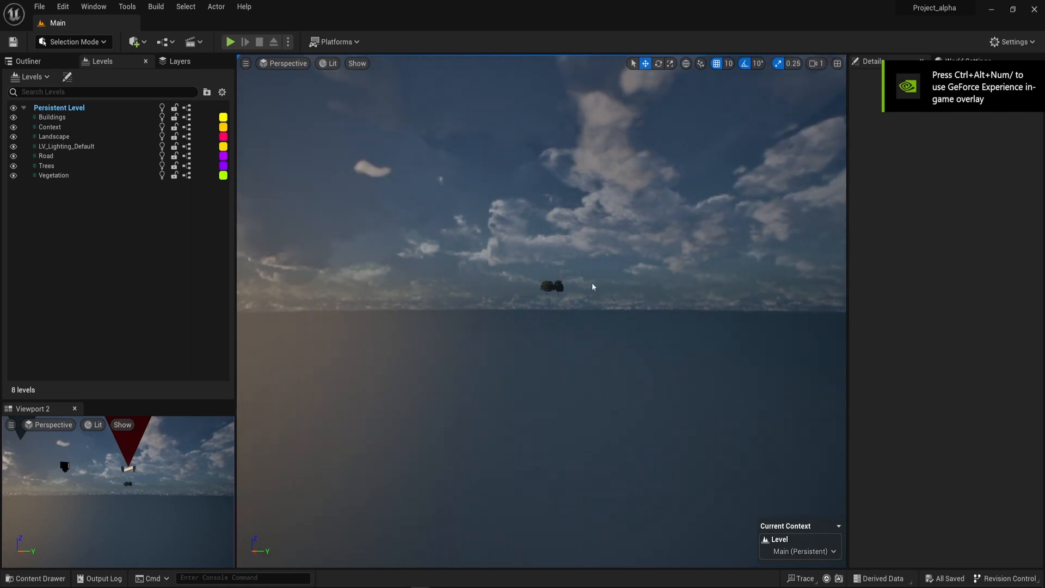
pyautogui.click(551, 286)
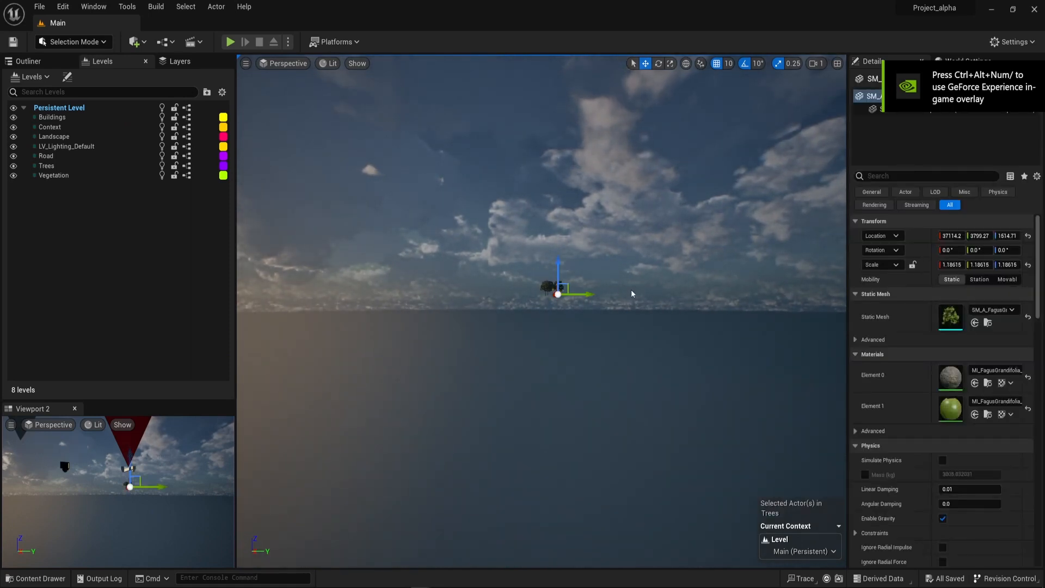
pyautogui.press('f')
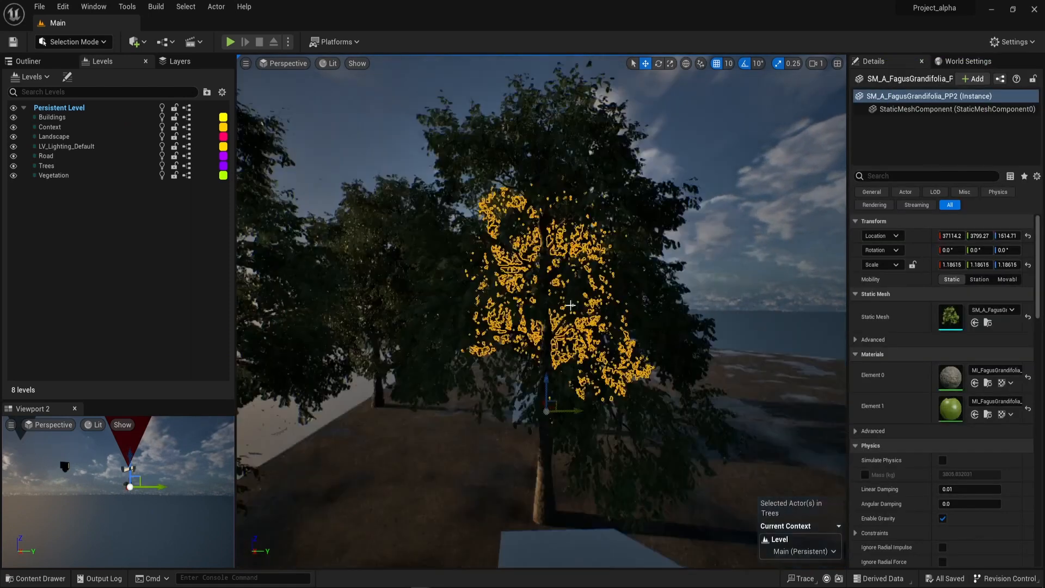
pyautogui.moveTo(551, 286); pyautogui.dragTo(779, 278, button='right')
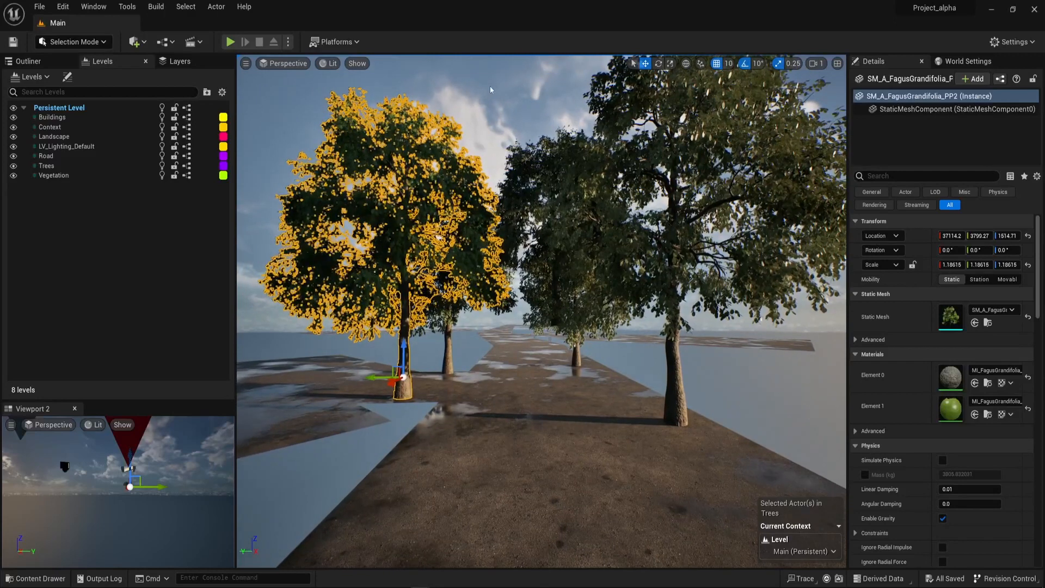
pyautogui.press('Escape')
pyautogui.moveTo(581, 386); pyautogui.dragTo(559, 352, button='right')
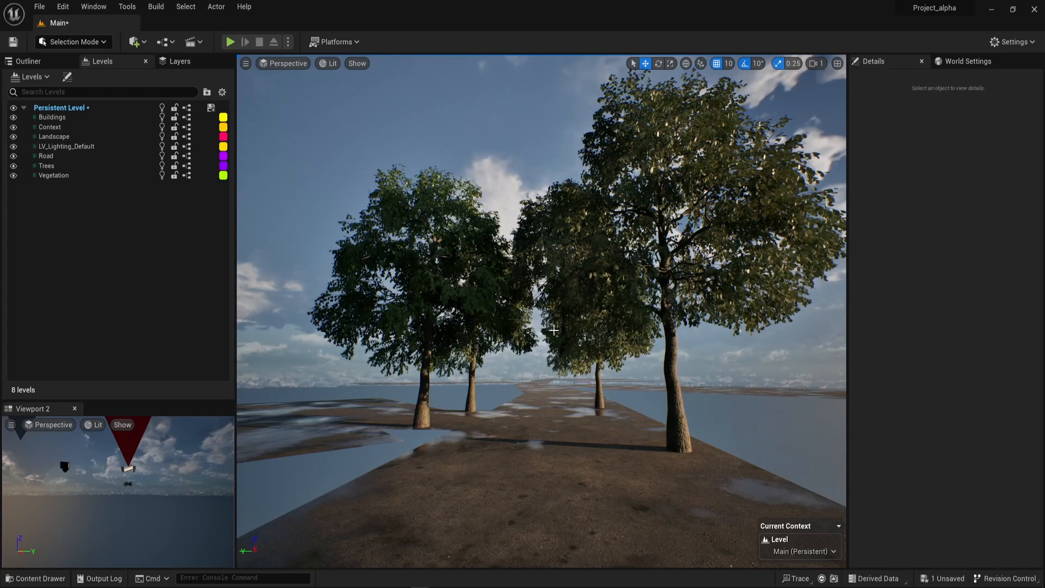
# Inspect the wider scene around the PostProcessVolume, focusing on it, and return to the view of the trees.
pyautogui.press('w')
pyautogui.moveTo(609, 351); pyautogui.dragTo(471, 517, button='right')
pyautogui.scroll(5, 672, 345)
pyautogui.press('w')
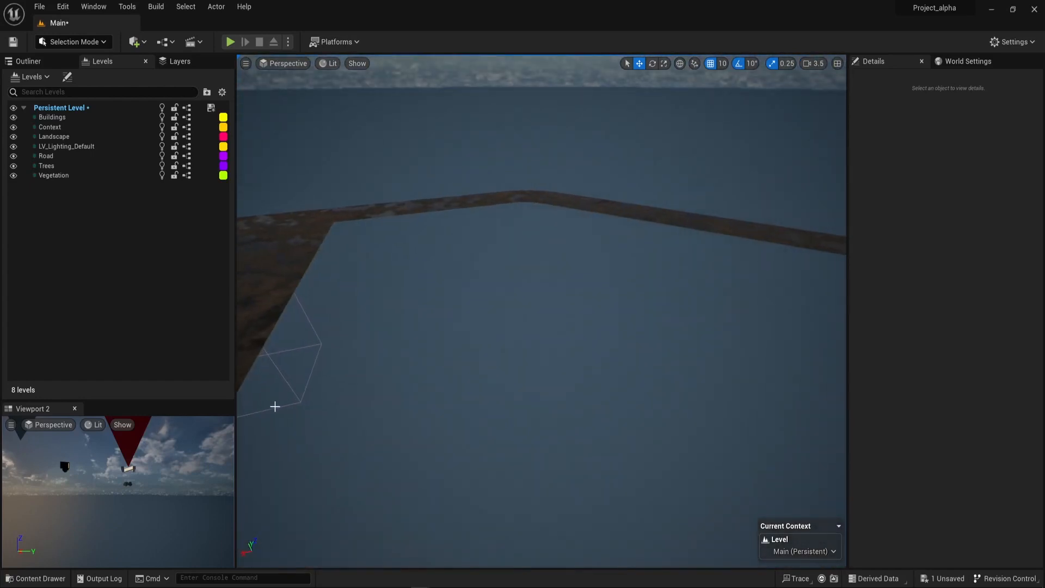
pyautogui.click(300, 401)
pyautogui.press('f')
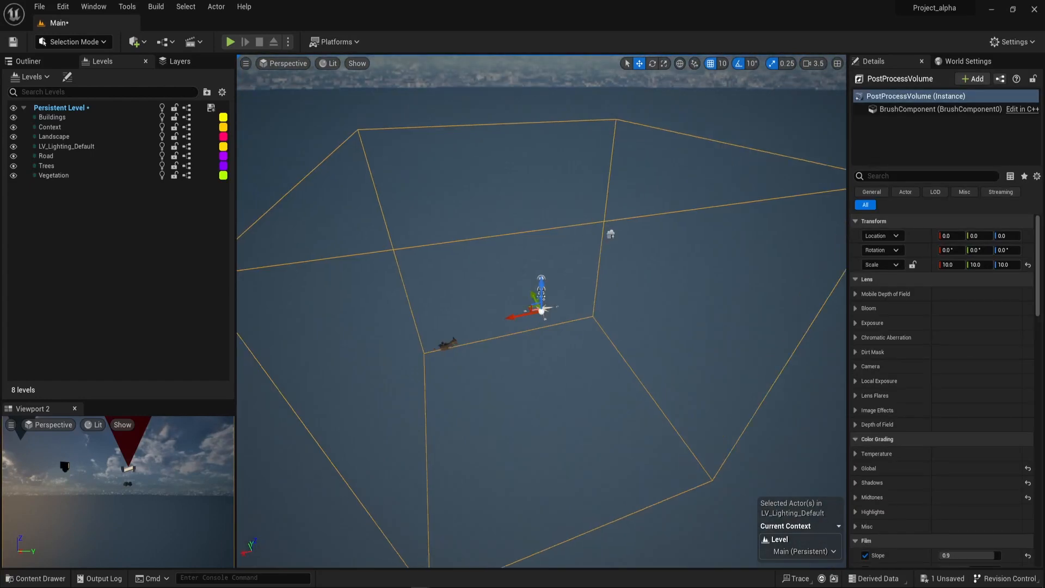
pyautogui.moveTo(385, 400); pyautogui.dragTo(304, 381, button='right')
pyautogui.press('s')
pyautogui.scroll(-1, 385, 400)
pyautogui.press('w')
pyautogui.scroll(-6, 384, 400)
pyautogui.press('s')
pyautogui.press('a')
pyautogui.moveTo(506, 381); pyautogui.dragTo(530, 382, button='right')
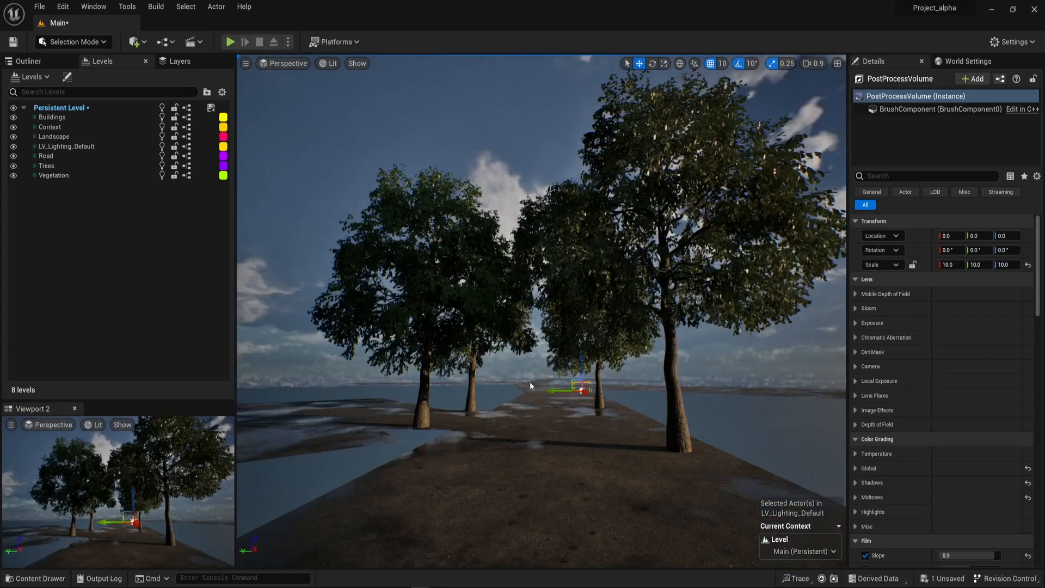
pyautogui.press('Escape')
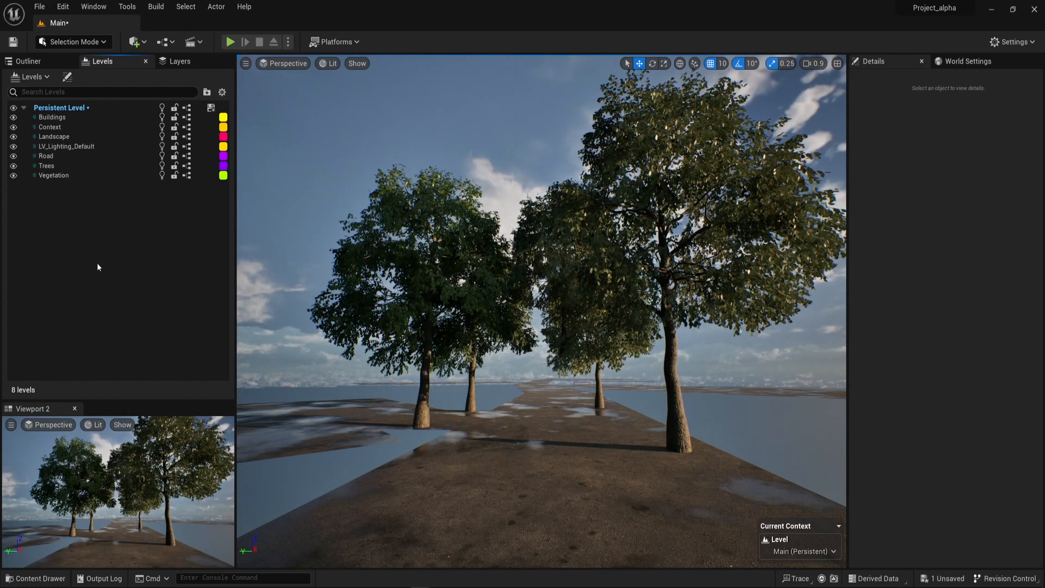
# Snap the Ext_CD_03 camera to the current viewport view of the trees.
pyautogui.click(30, 62)
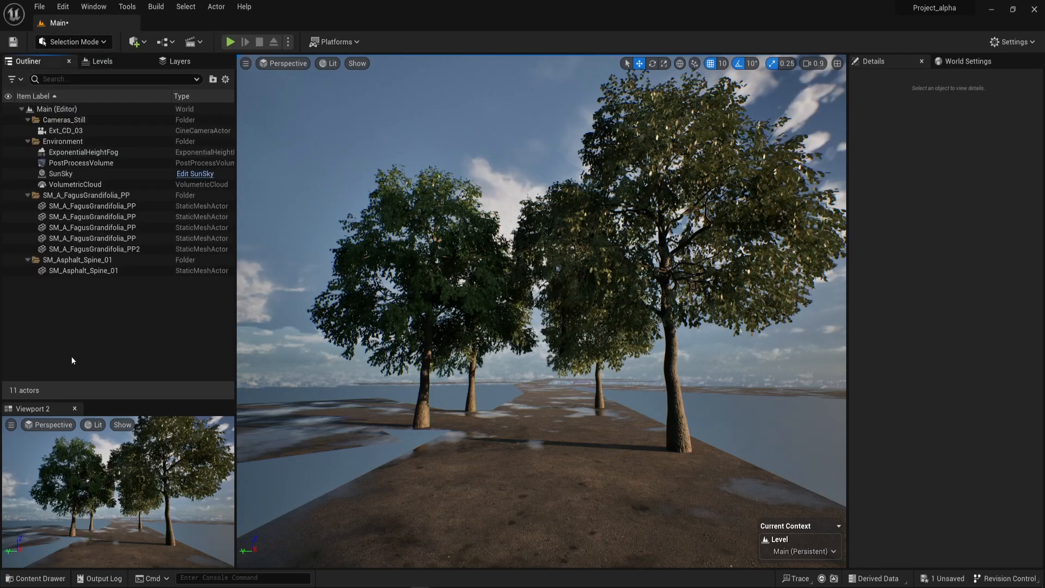
pyautogui.click(65, 131)
pyautogui.rightClick(532, 119)
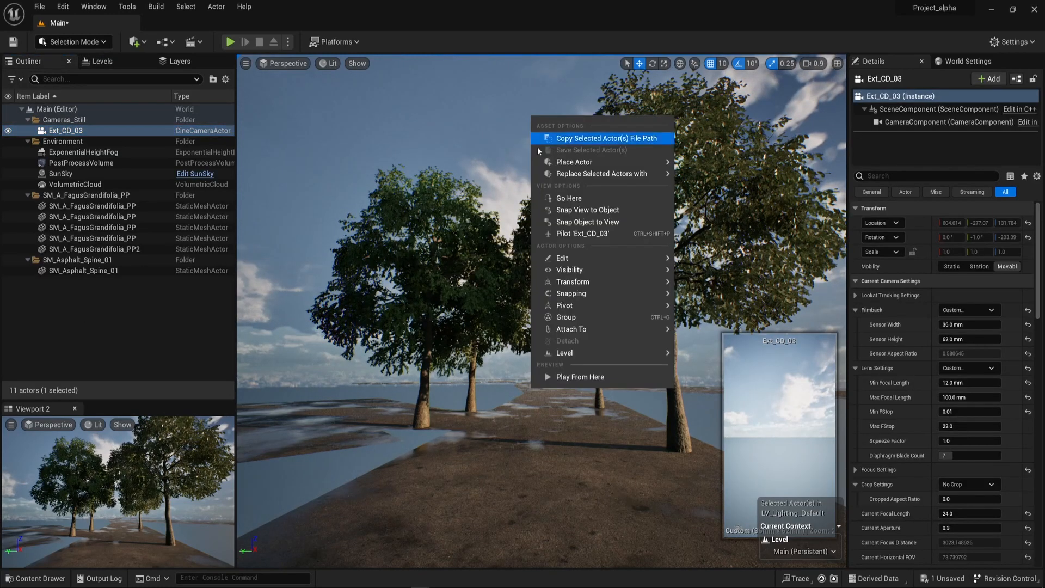
pyautogui.moveTo(599, 173)
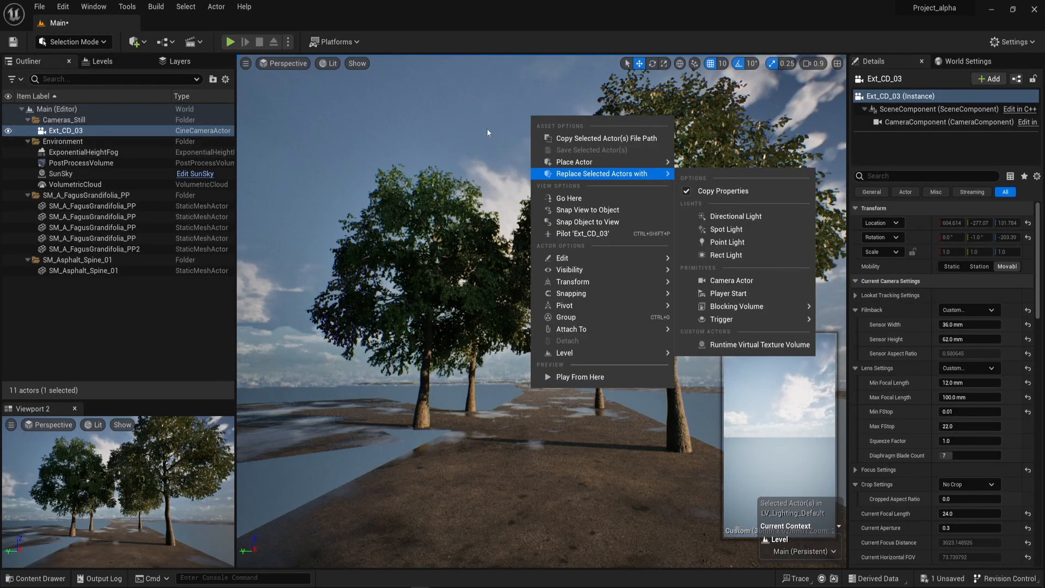
pyautogui.click(487, 130)
pyautogui.moveTo(499, 98); pyautogui.dragTo(468, 55, button='right')
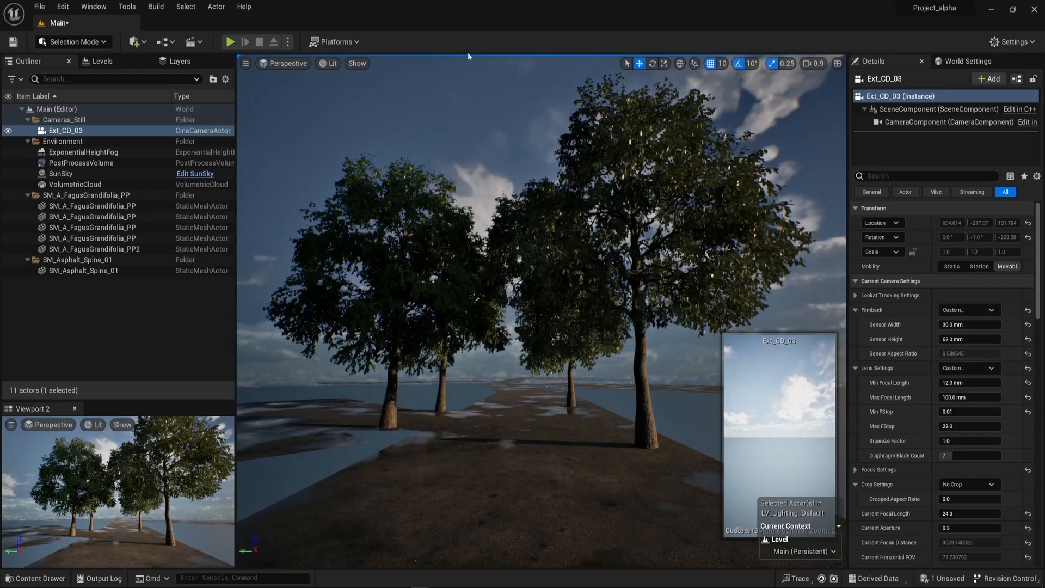
pyautogui.rightClick(462, 122)
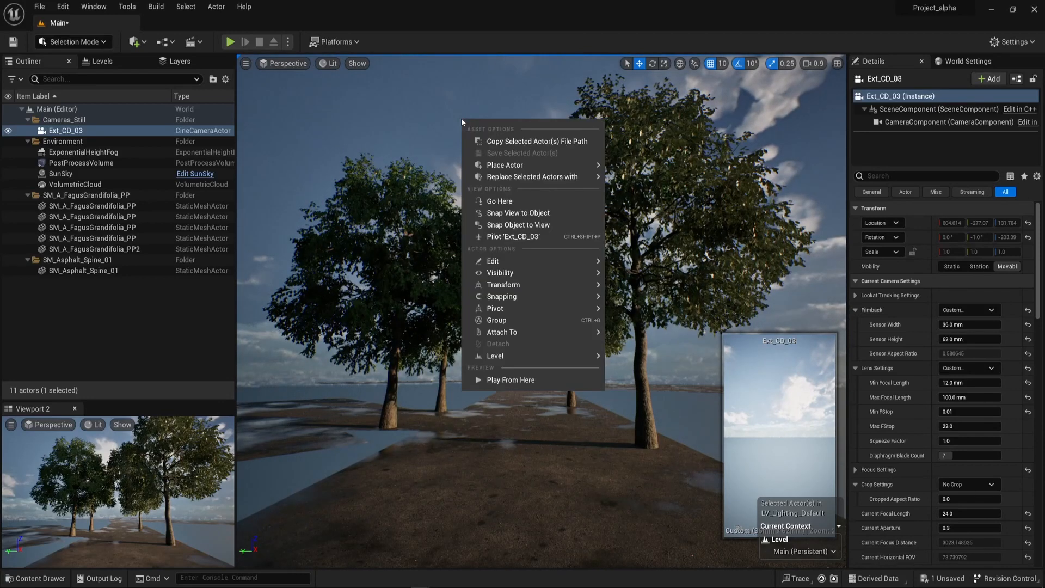
pyautogui.click(522, 225)
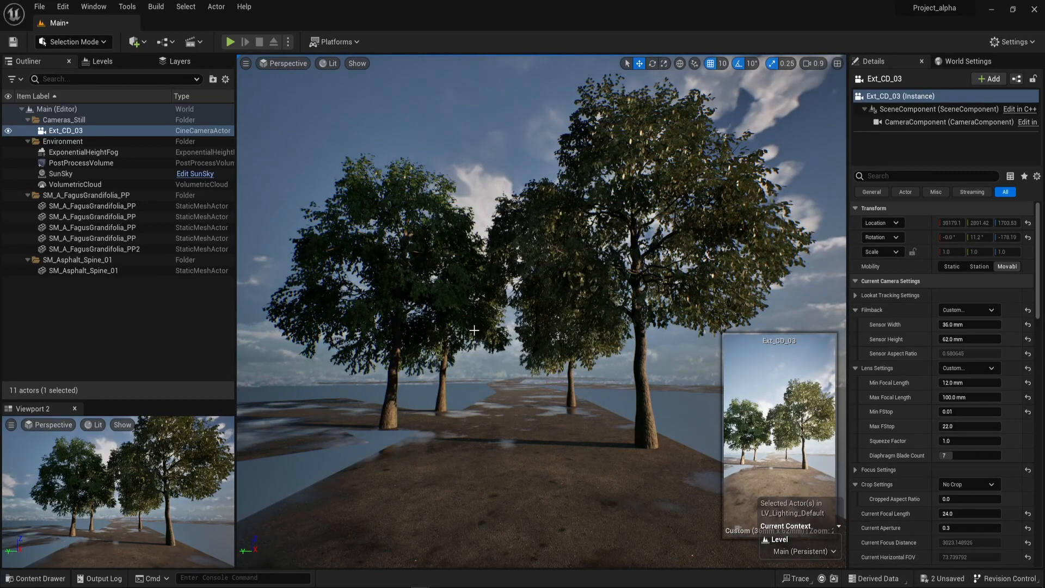
# View the scene through the Ext_CD_03 camera and unlock its movement.
pyautogui.click(279, 63)
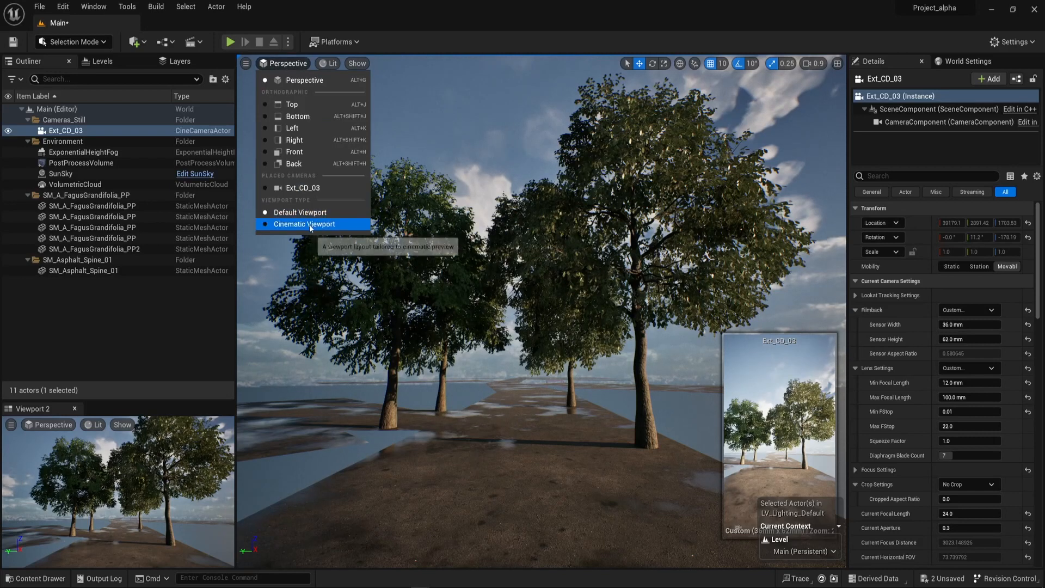
pyautogui.click(301, 188)
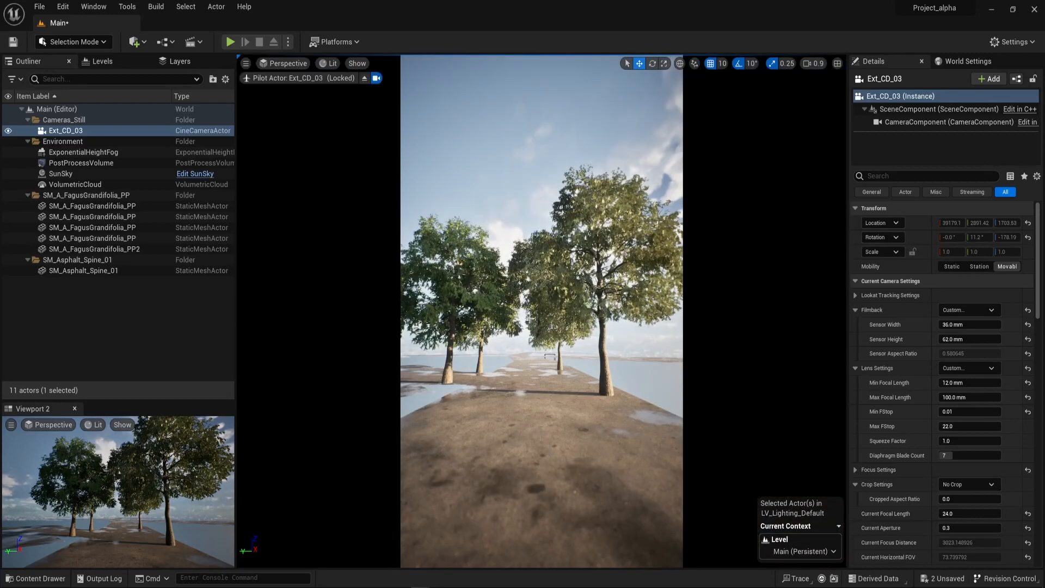
pyautogui.rightClick(101, 131)
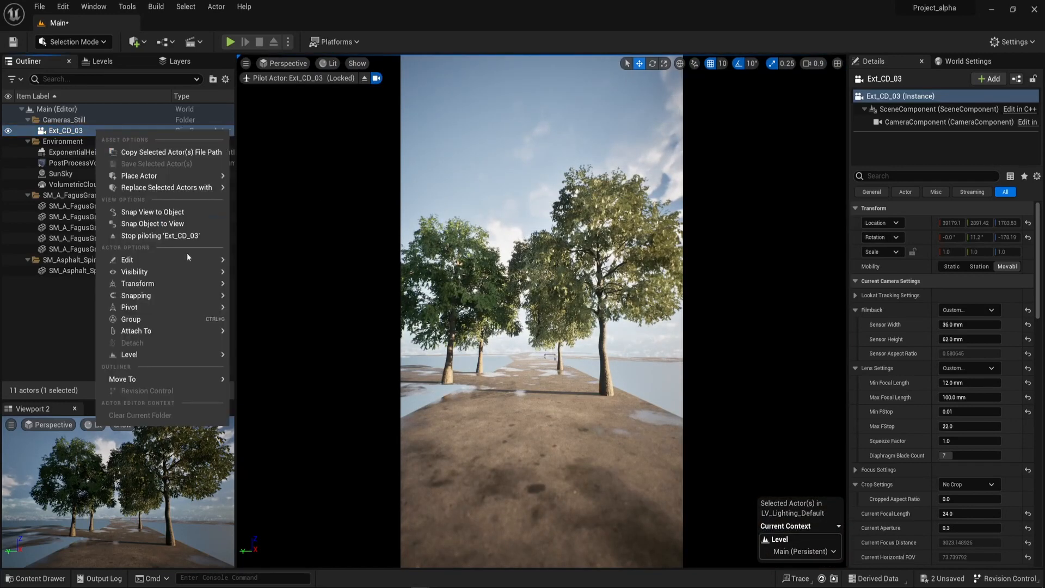
pyautogui.moveTo(164, 295)
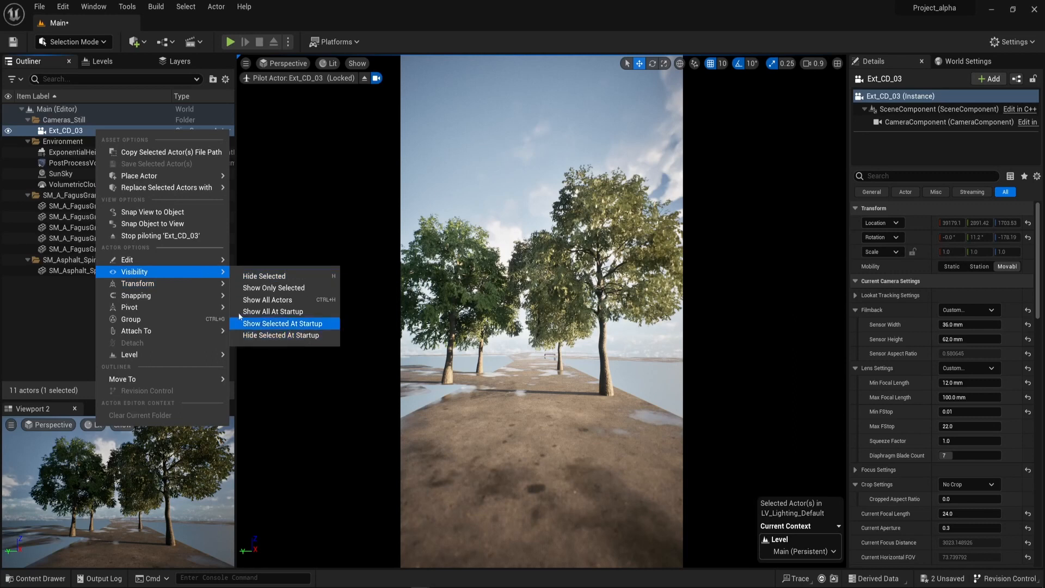
pyautogui.moveTo(138, 283)
pyautogui.click(256, 341)
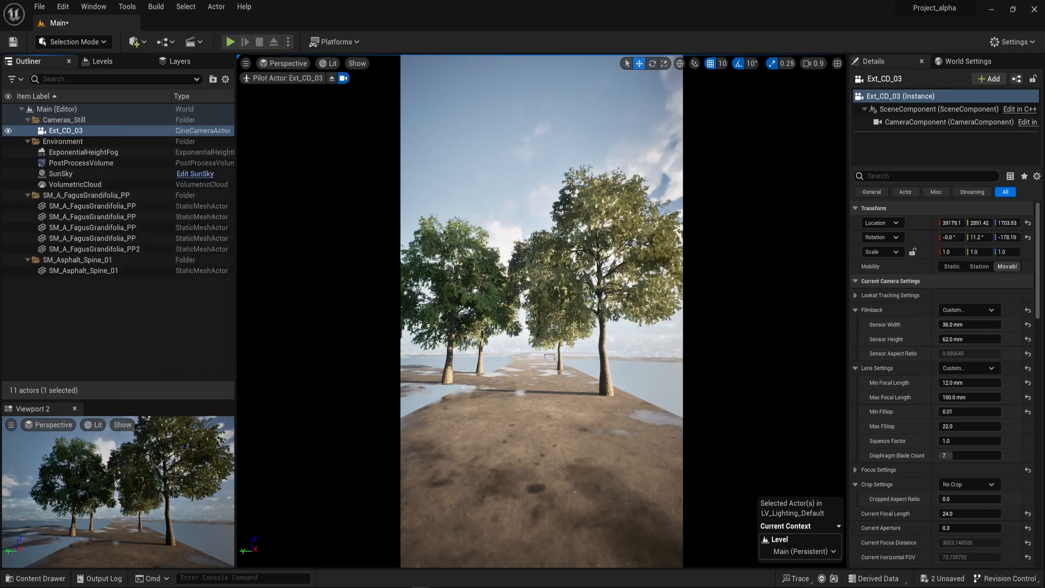
# Reframe Ext_CD_03 closer to the trees, then lock its movement again and leave the camera view.
pyautogui.press('w')
pyautogui.moveTo(542, 311)
pyautogui.mouseDown(button='right')
pyautogui.moveTo(552, 328)
pyautogui.moveTo(541, 317)
pyautogui.mouseUp(button='right')
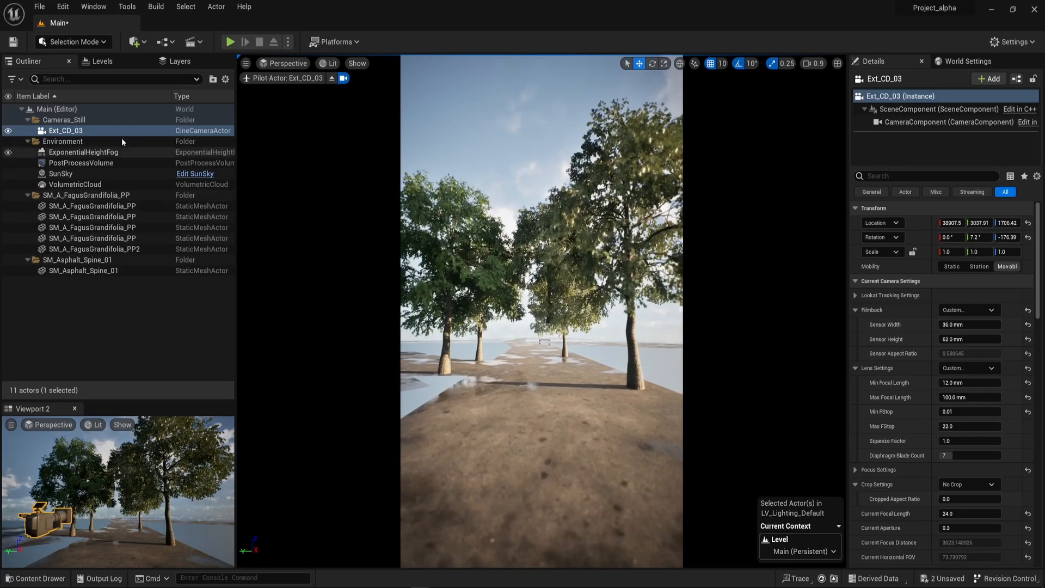
pyautogui.rightClick(86, 131)
pyautogui.moveTo(200, 285)
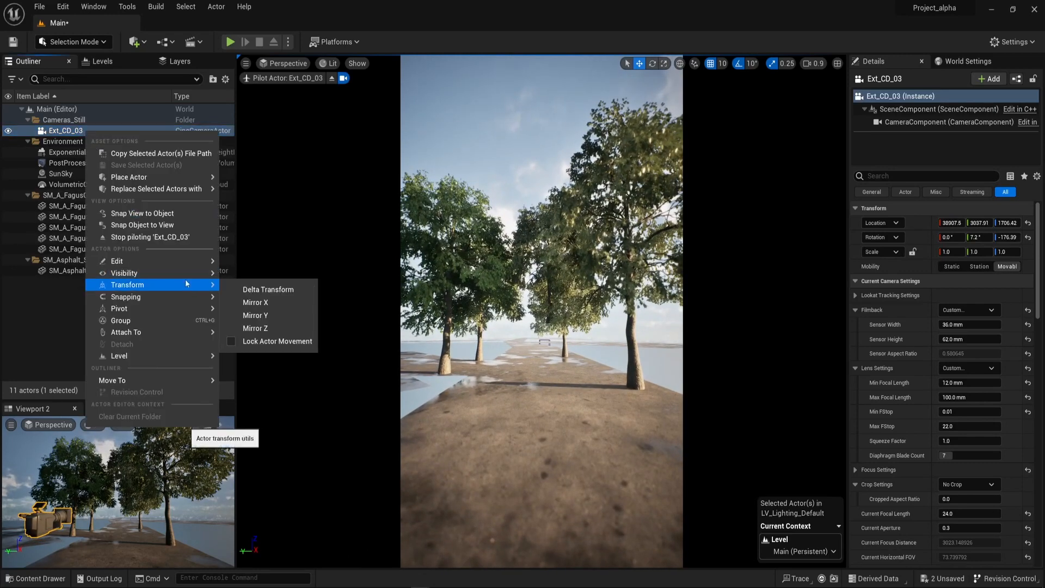
pyautogui.click(248, 341)
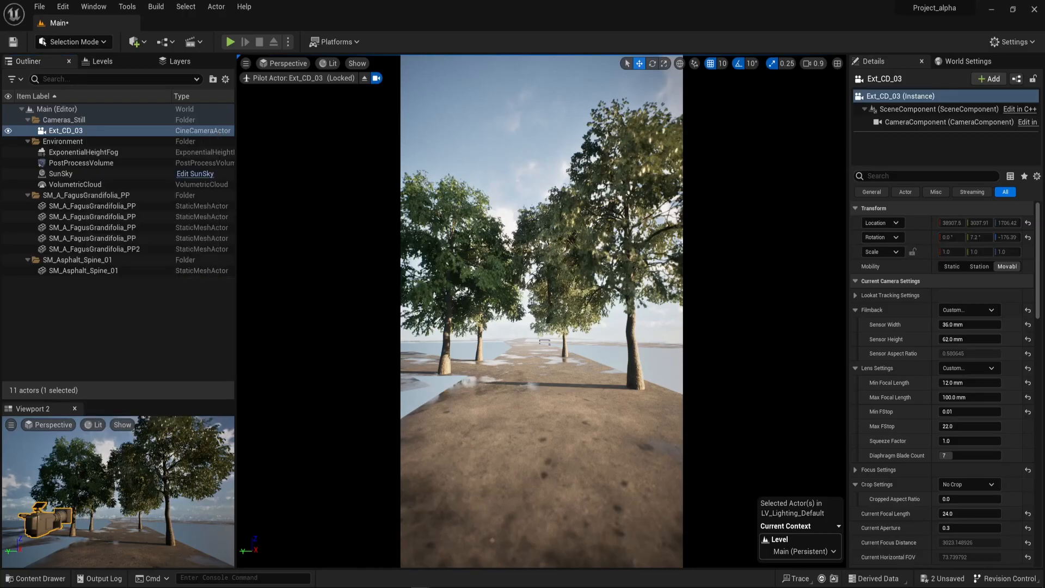
pyautogui.click(365, 79)
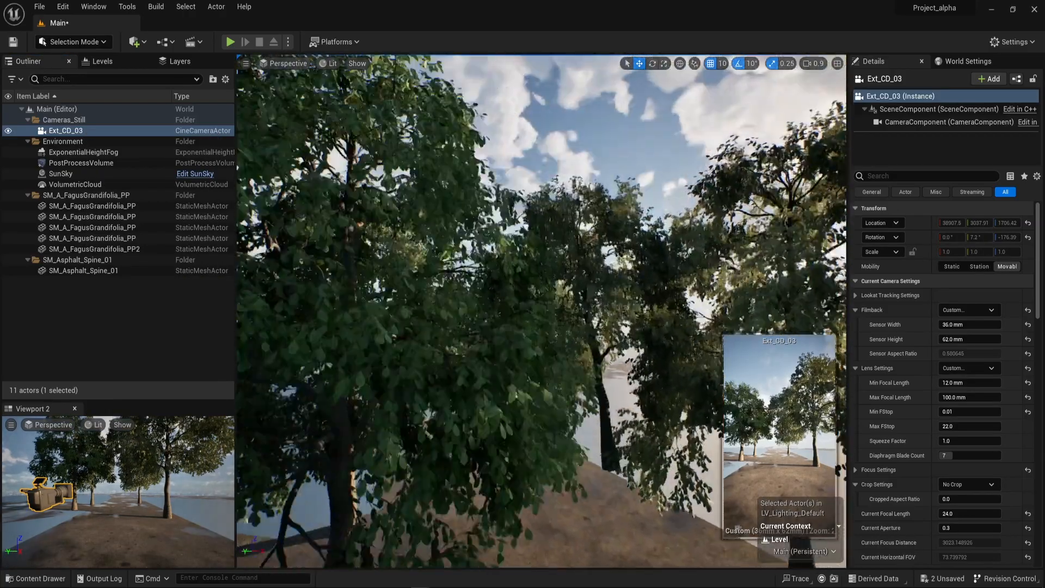
pyautogui.moveTo(542, 310); pyautogui.dragTo(531, 360, button='right')
pyautogui.press('Escape')
# Add the Various level from the Migrate content folder to the persistent level's list of sublevels.
pyautogui.click(108, 60)
pyautogui.hotkey('ctrl', 'space')
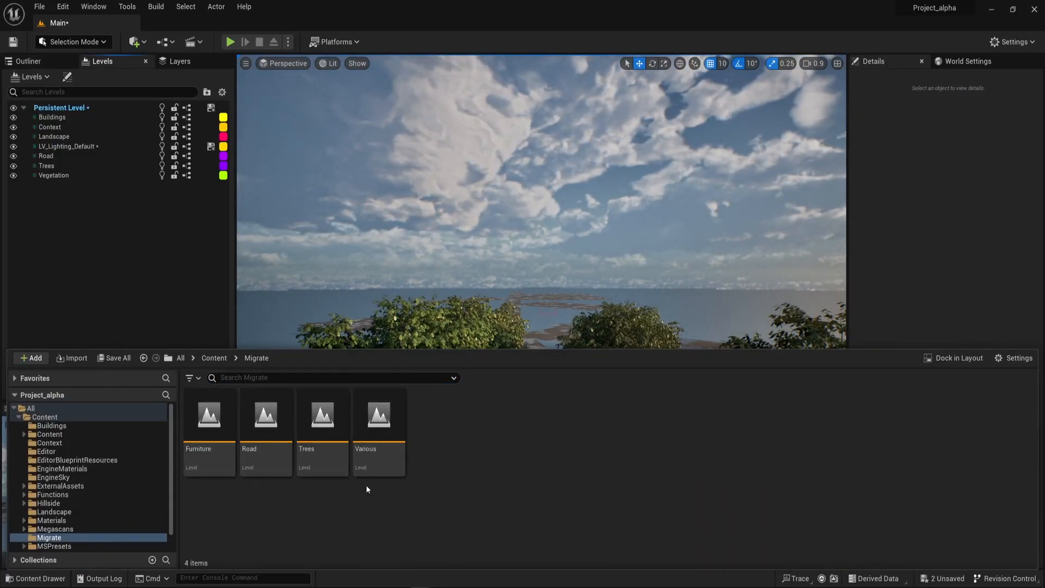
pyautogui.moveTo(373, 436); pyautogui.dragTo(63, 228)
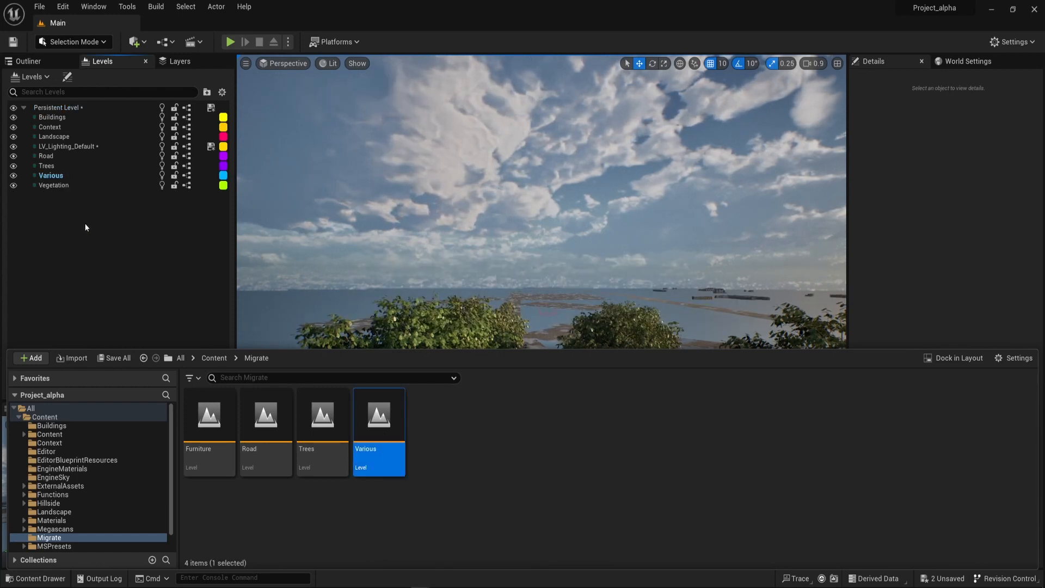
pyautogui.click(85, 227)
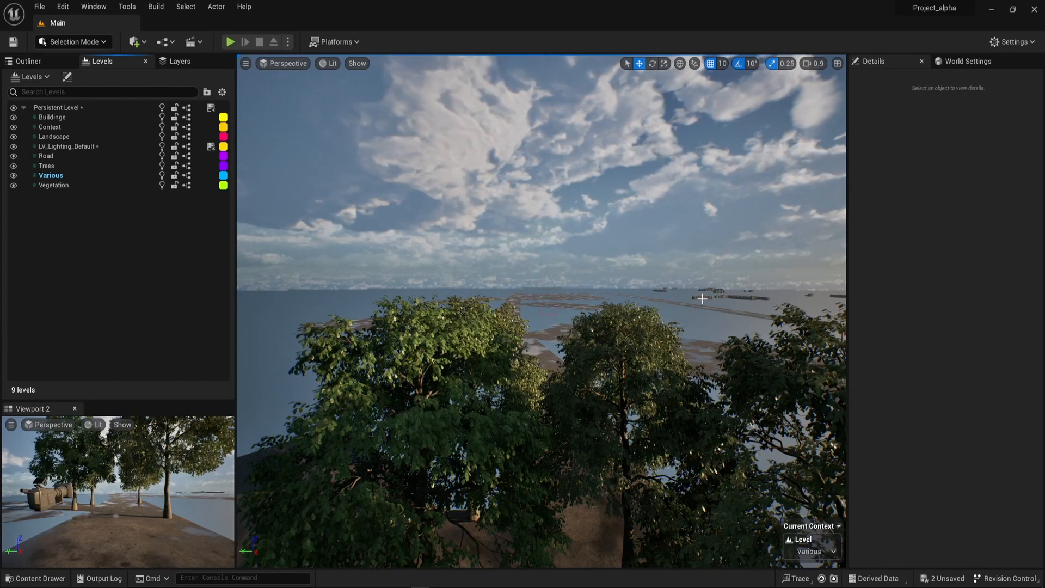
# Snap the distant SM_Container_A to a viewport view near the trees and reset its rotation to default.
pyautogui.click(45, 61)
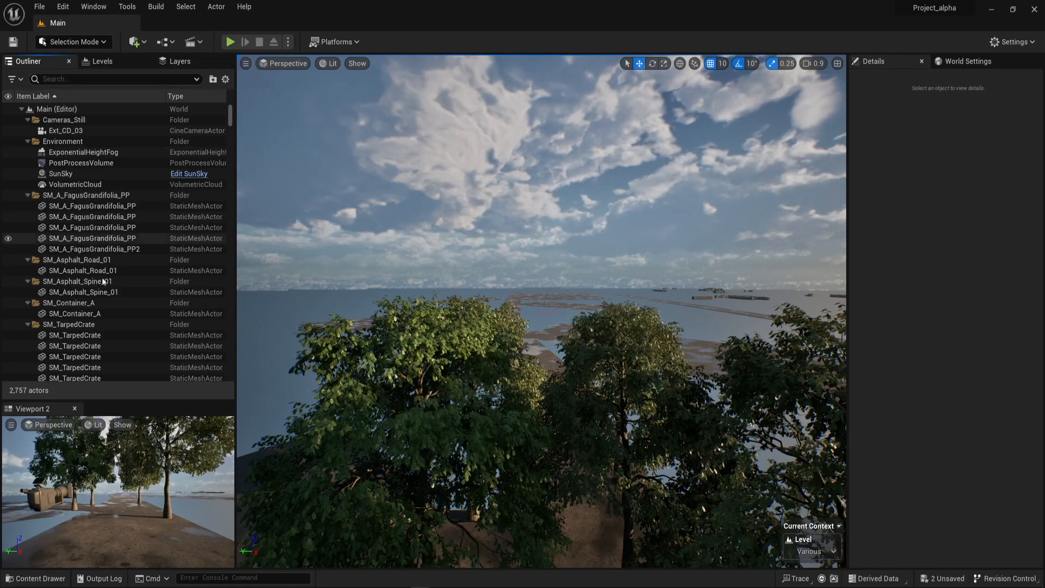
pyautogui.click(705, 298)
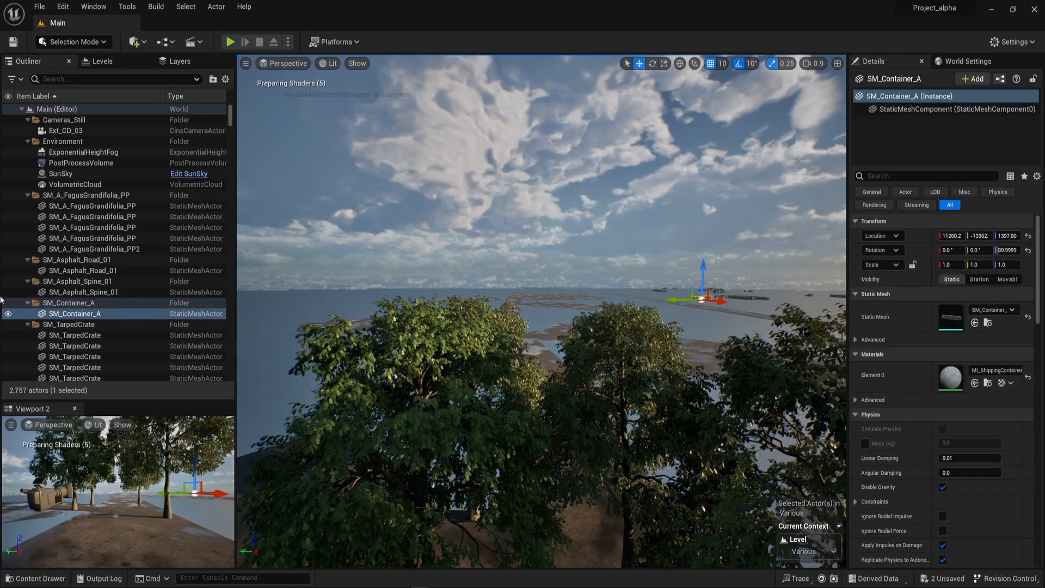
pyautogui.moveTo(327, 338); pyautogui.dragTo(225, 331, button='right')
pyautogui.press('e')
pyautogui.press('q')
pyautogui.press('s')
pyautogui.press('w')
pyautogui.rightClick(456, 138)
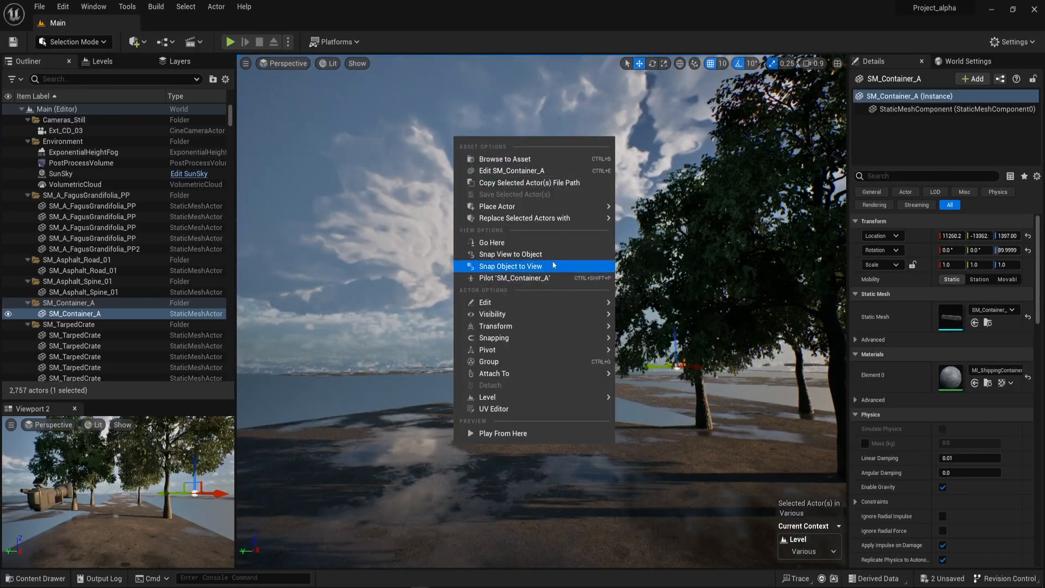
pyautogui.click(549, 268)
pyautogui.moveTo(548, 268); pyautogui.dragTo(857, 285, button='right')
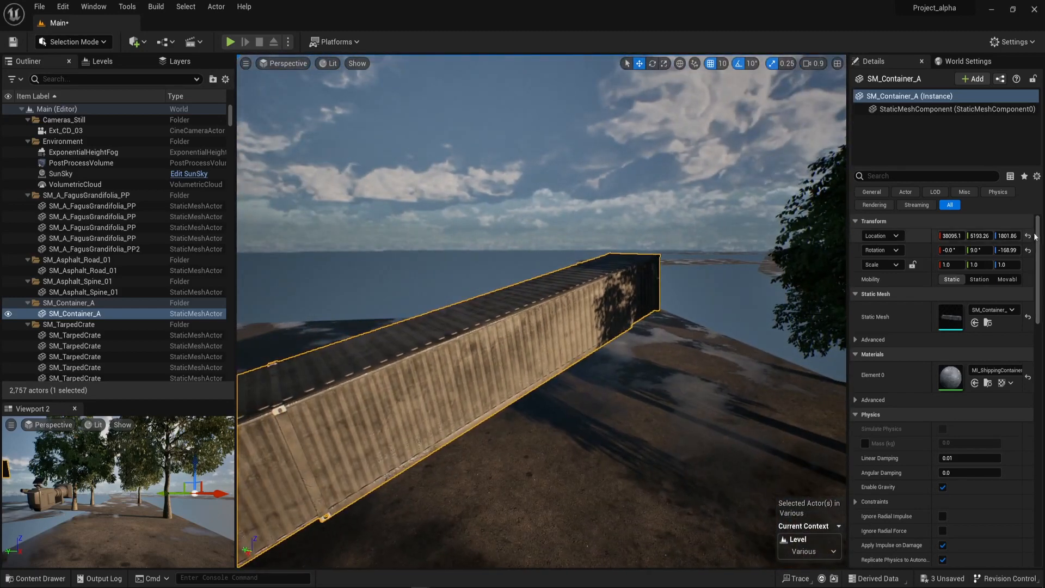
pyautogui.click(1028, 251)
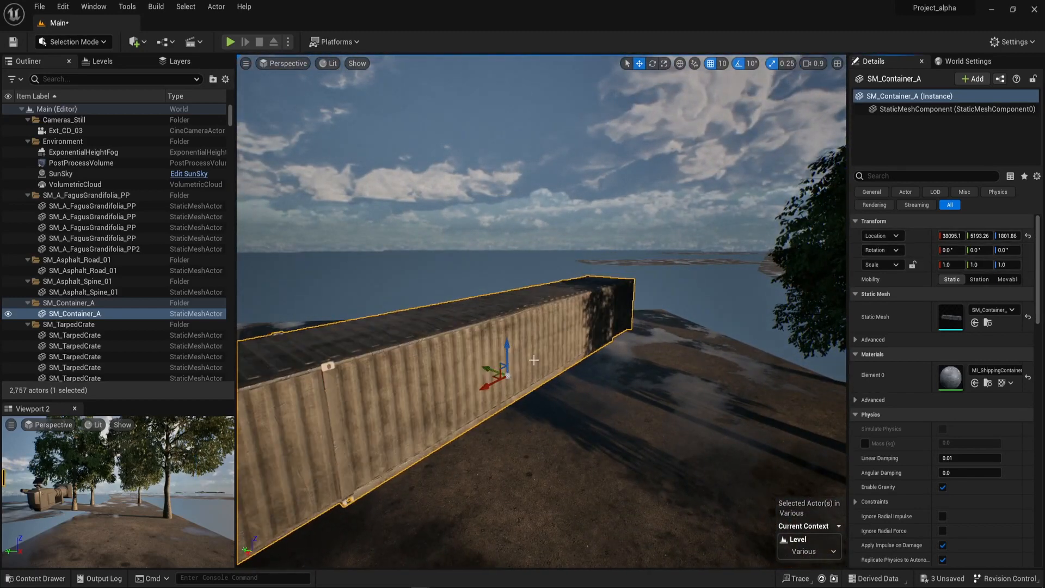
# Lower SM_Container_A to a Z location of 1401.86 and rotate it about its vertical axis to stand alongside the trees.
pyautogui.moveTo(515, 319)
pyautogui.mouseDown(button='right')
pyautogui.moveTo(506, 318)
pyautogui.moveTo(515, 319)
pyautogui.mouseUp(button='right')
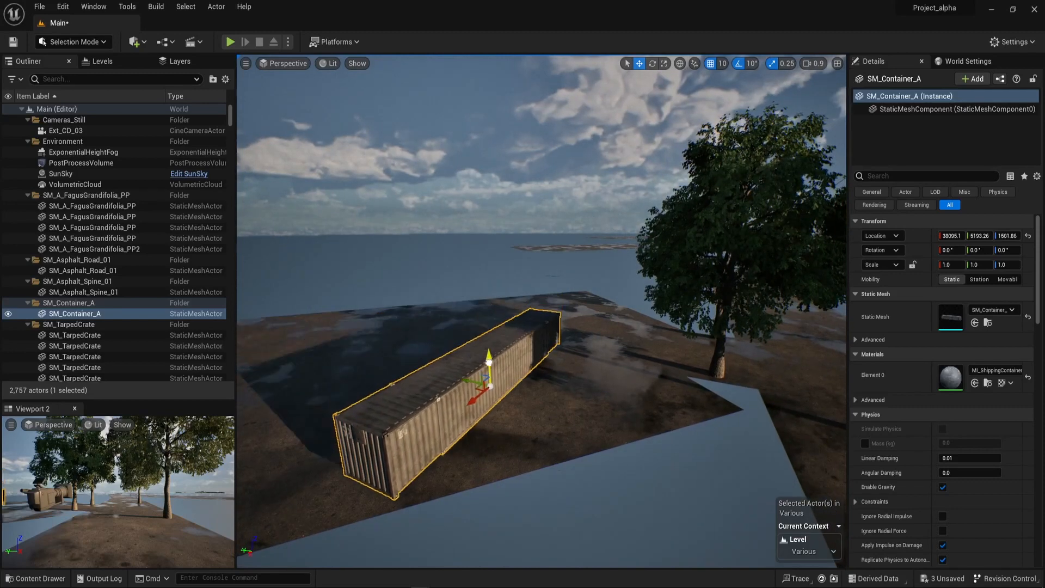
pyautogui.moveTo(537, 416); pyautogui.dragTo(517, 390, button='right')
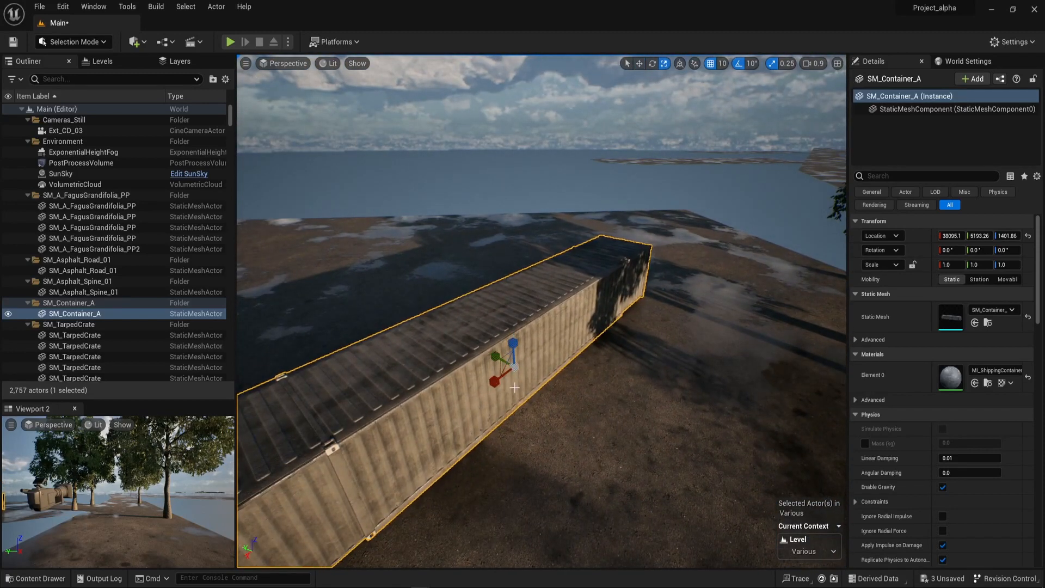
pyautogui.moveTo(521, 396); pyautogui.dragTo(476, 394)
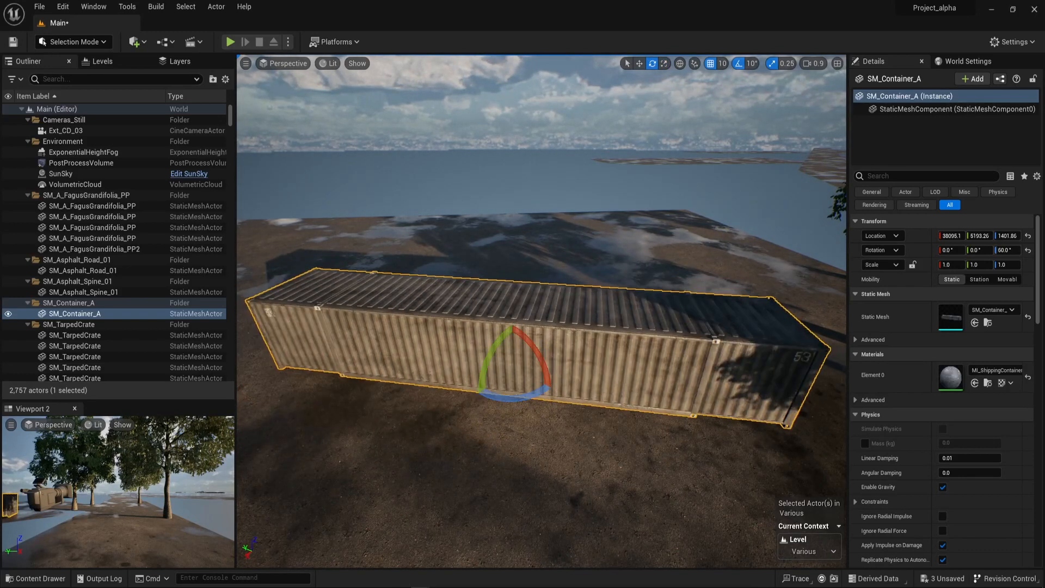
pyautogui.moveTo(549, 377)
pyautogui.mouseDown(button='right')
pyautogui.moveTo(582, 370)
pyautogui.moveTo(550, 378)
pyautogui.mouseUp(button='right')
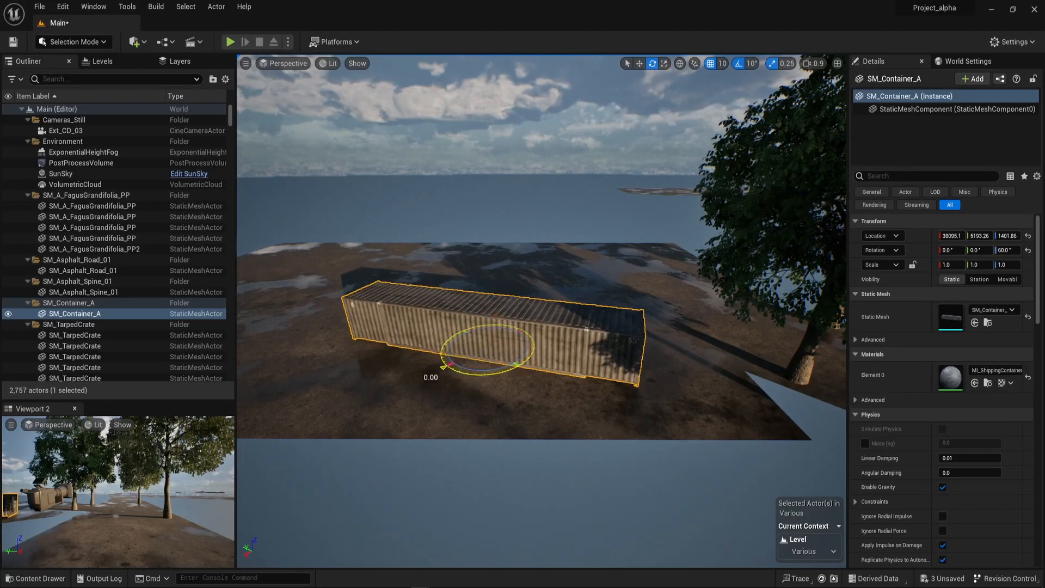
pyautogui.moveTo(444, 367); pyautogui.dragTo(636, 333)
pyautogui.moveTo(636, 333); pyautogui.dragTo(671, 305, button='right')
# Move one actor from the SM_TarpedCrate folder into the SM_Container_A folder.
pyautogui.click(673, 303)
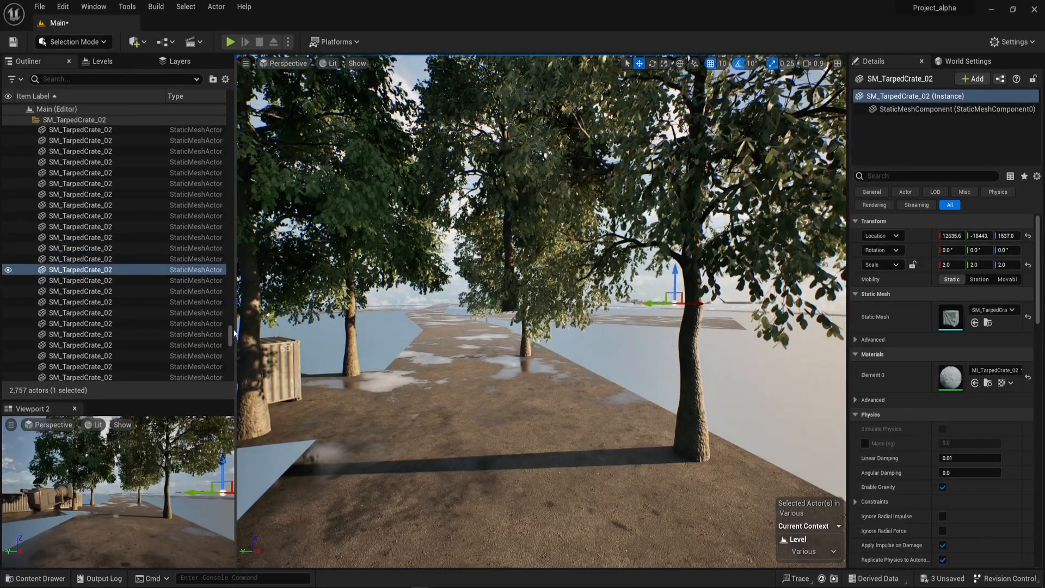
pyautogui.moveTo(230, 336); pyautogui.dragTo(229, 295)
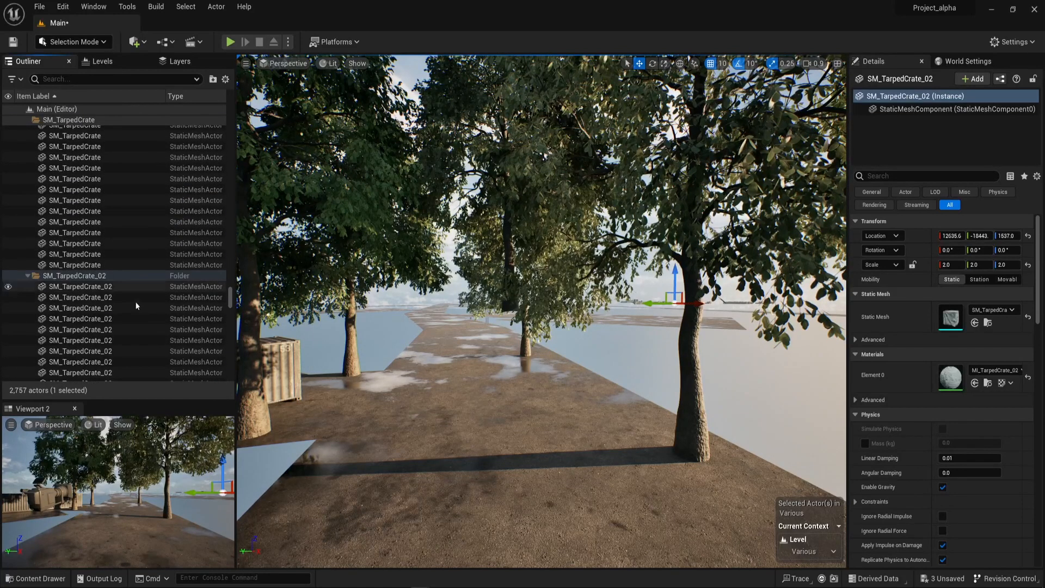
pyautogui.click(87, 221)
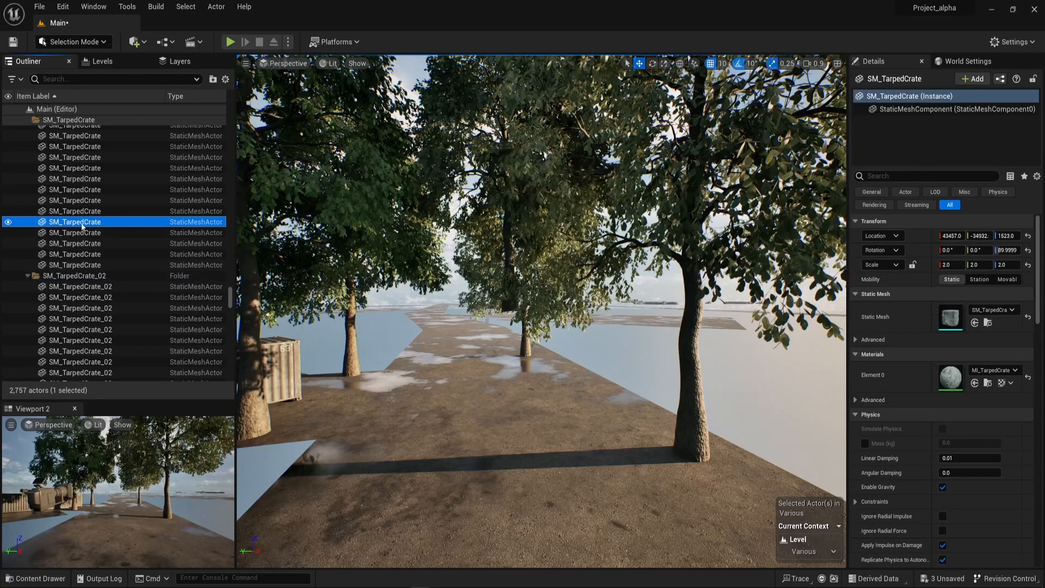
pyautogui.rightClick(83, 227)
pyautogui.moveTo(160, 473)
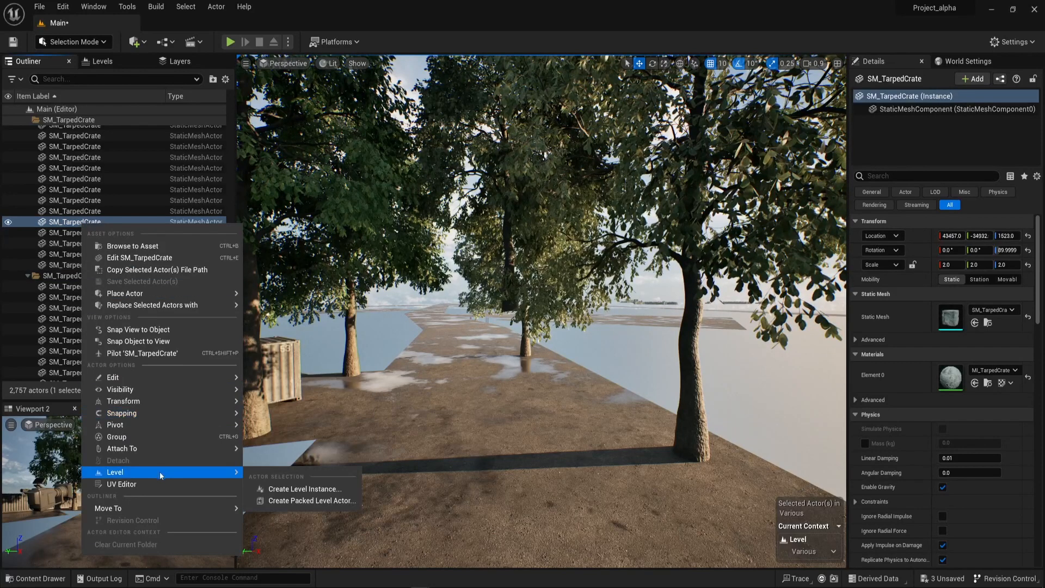
pyautogui.moveTo(162, 512)
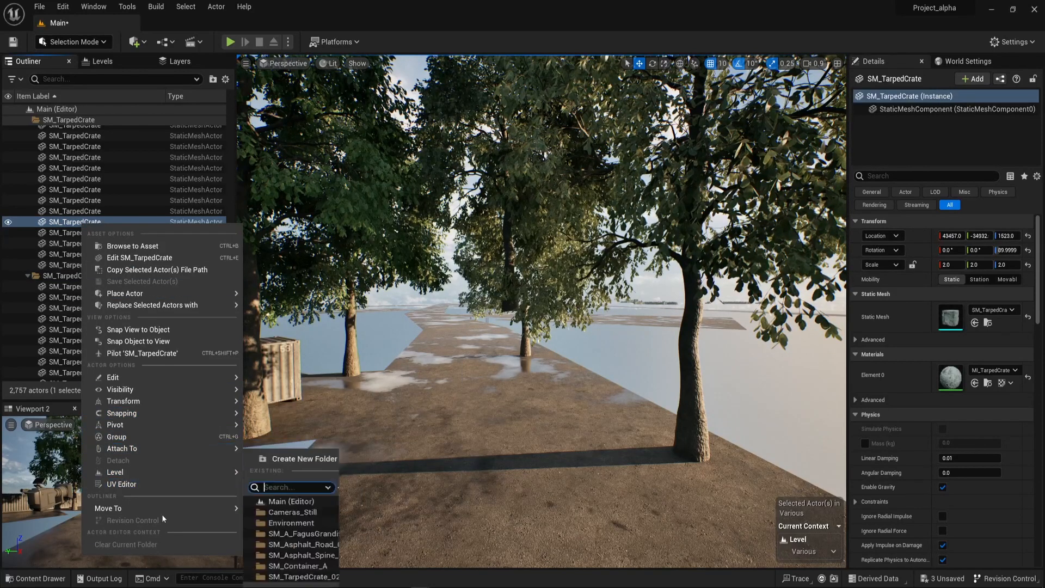
pyautogui.click(298, 569)
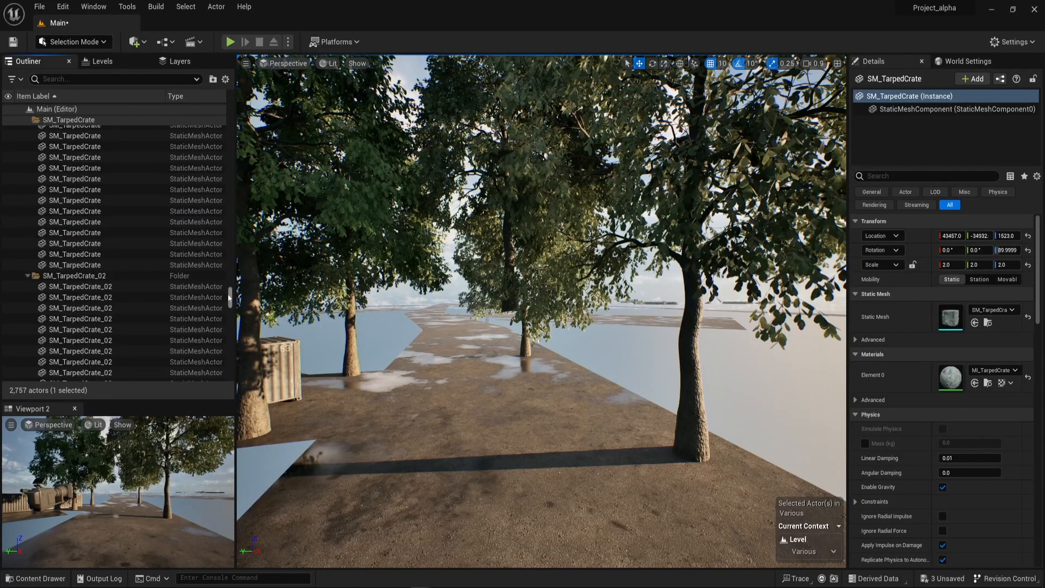
# Select all descendants of the SM_TarpedCrate folder and delete them.
pyautogui.moveTo(228, 296); pyautogui.dragTo(217, 109)
pyautogui.click(25, 338)
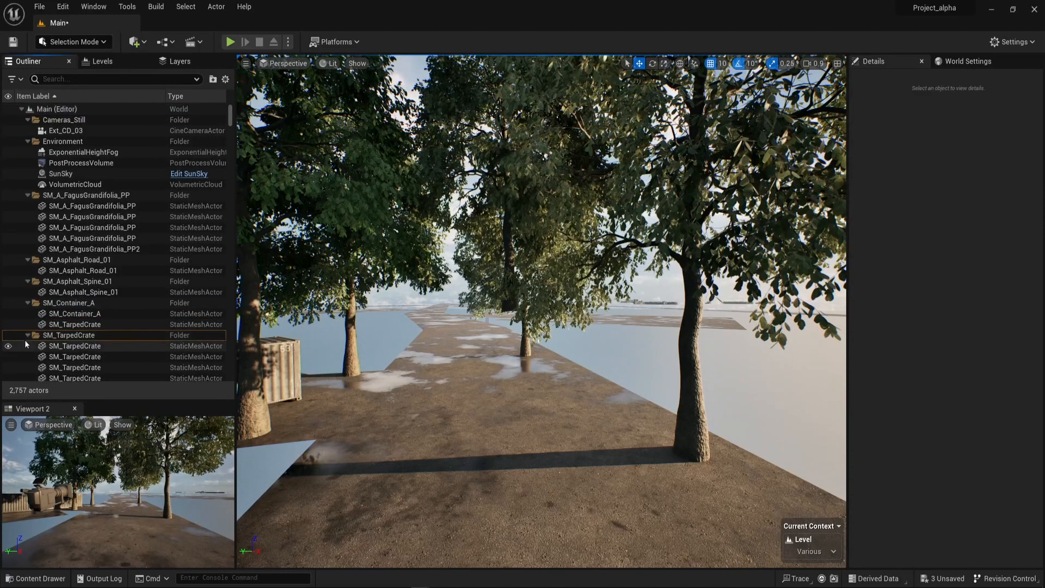
pyautogui.scroll(-1, 104, 336)
pyautogui.click(81, 305)
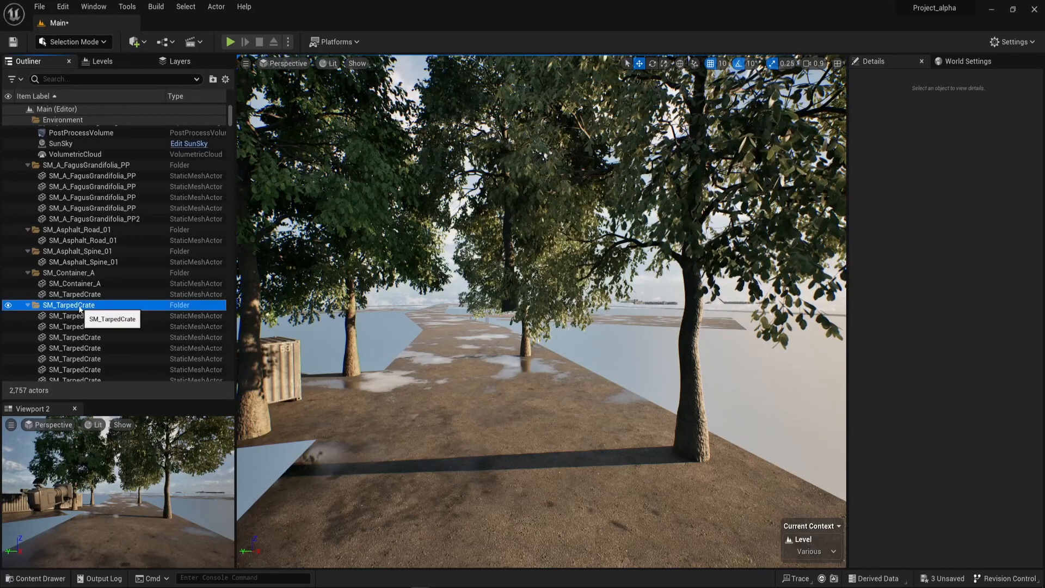
pyautogui.rightClick(79, 307)
pyautogui.moveTo(109, 412)
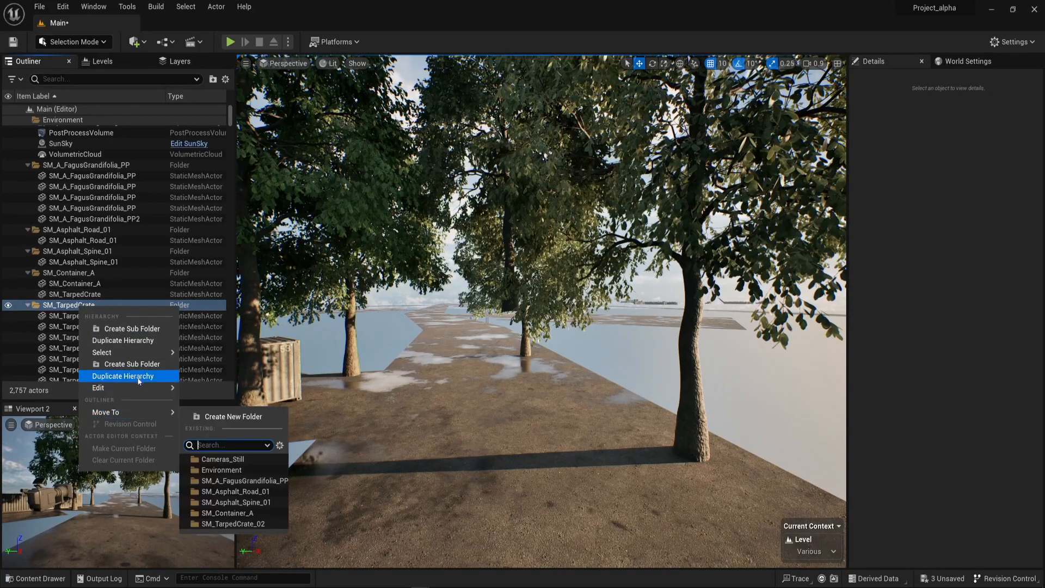
pyautogui.moveTo(142, 353)
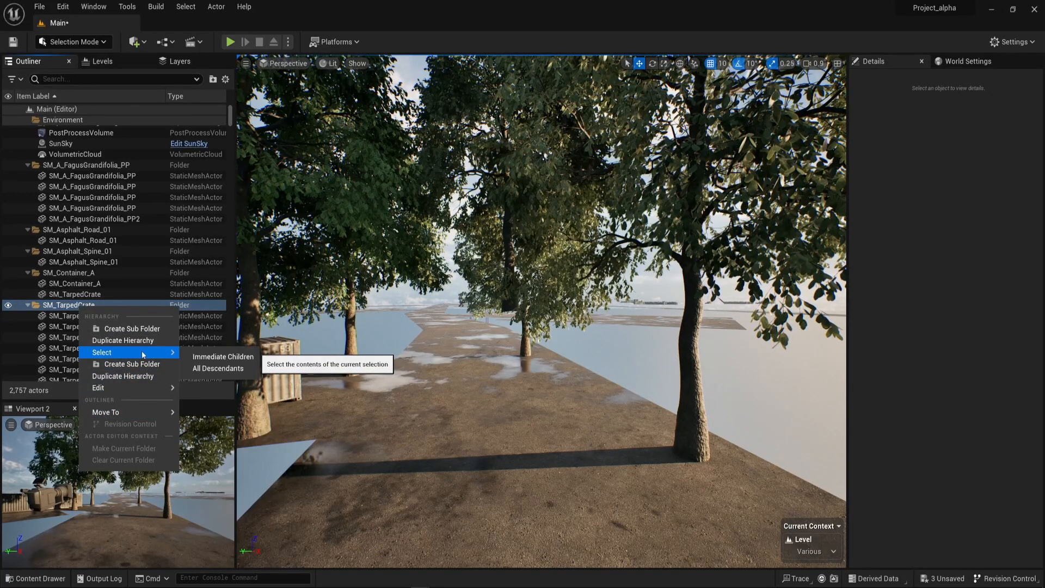
pyautogui.click(217, 369)
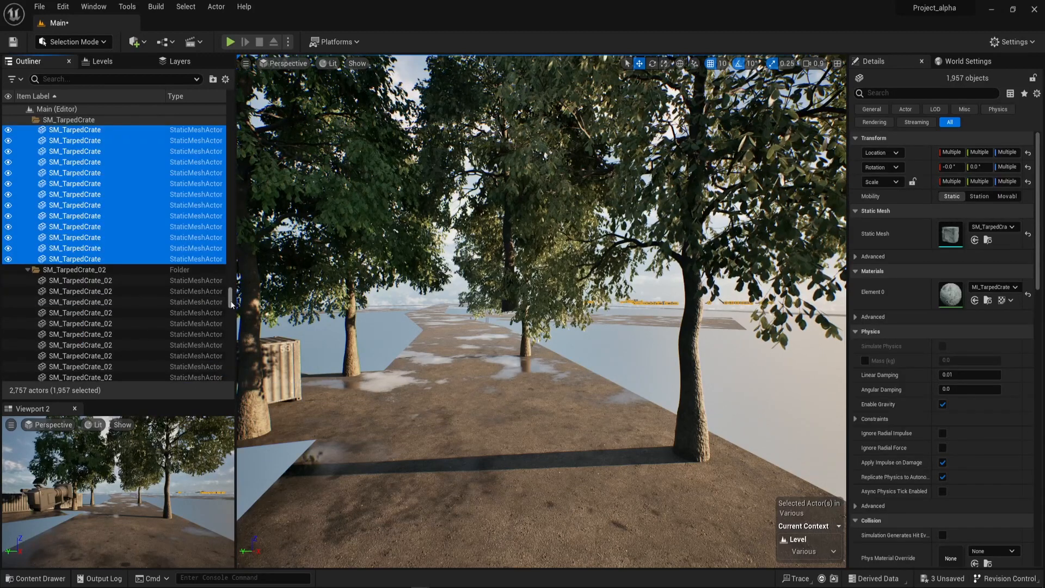
pyautogui.moveTo(231, 304); pyautogui.dragTo(226, 113)
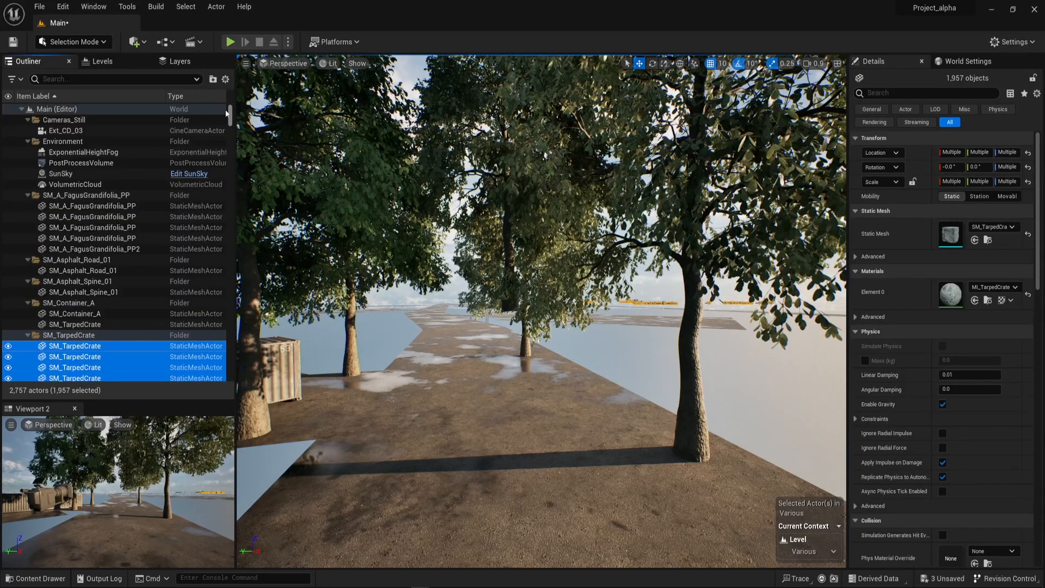
pyautogui.moveTo(637, 404); pyautogui.dragTo(669, 382, button='right')
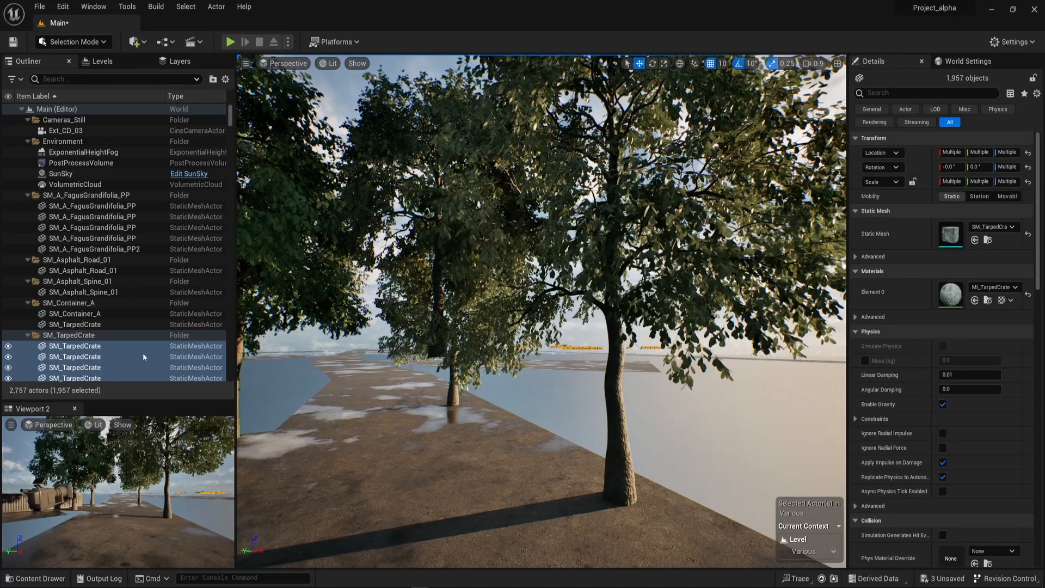
pyautogui.press('Delete')
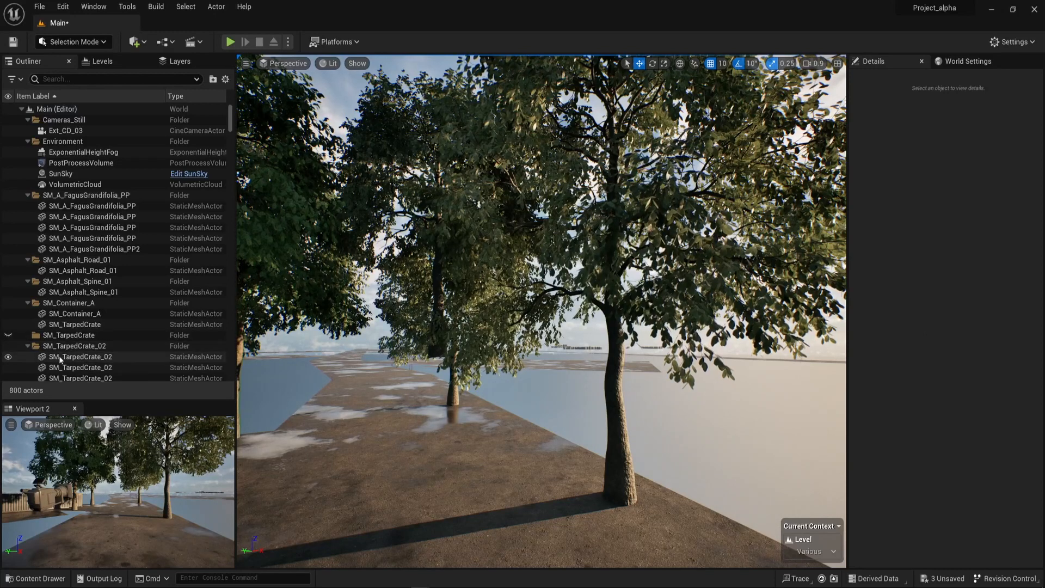
# Delete every actor inside the SM_TarpedCrate_02 folder.
pyautogui.click(80, 346)
pyautogui.rightClick(80, 347)
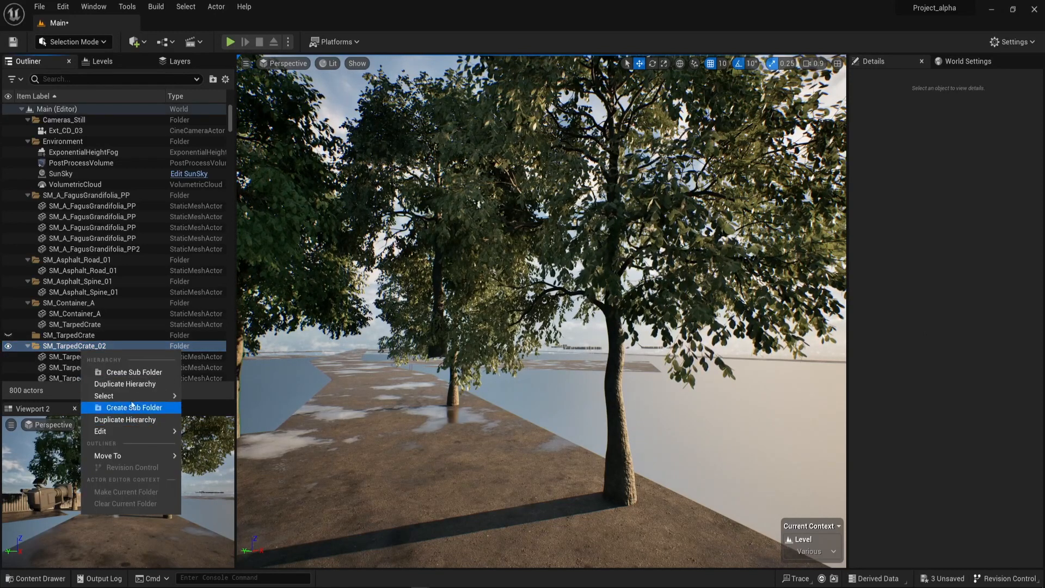
pyautogui.click(227, 412)
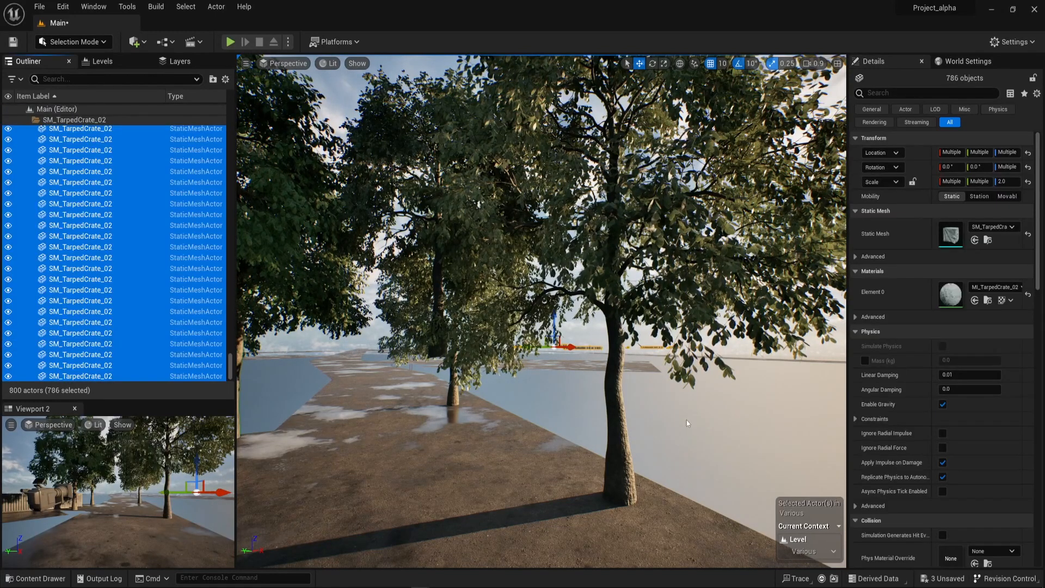
pyautogui.press('Delete')
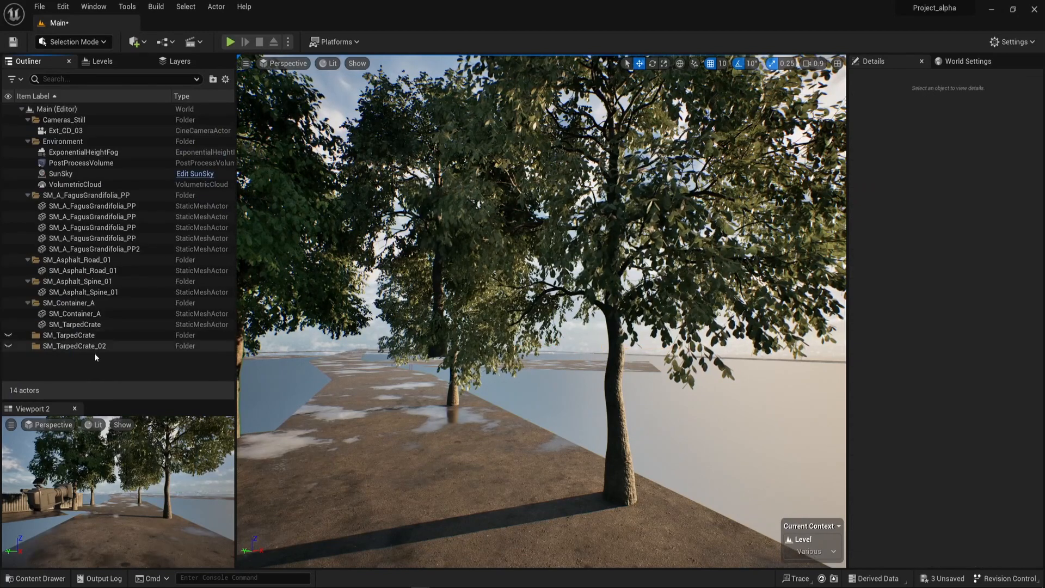
# Delete the empty SM_TarpedCrate and SM_TarpedCrate_02 folders.
pyautogui.click(82, 334)
pyautogui.keyDown('shift'); pyautogui.click(87, 346); pyautogui.keyUp('shift')
pyautogui.rightClick(87, 349)
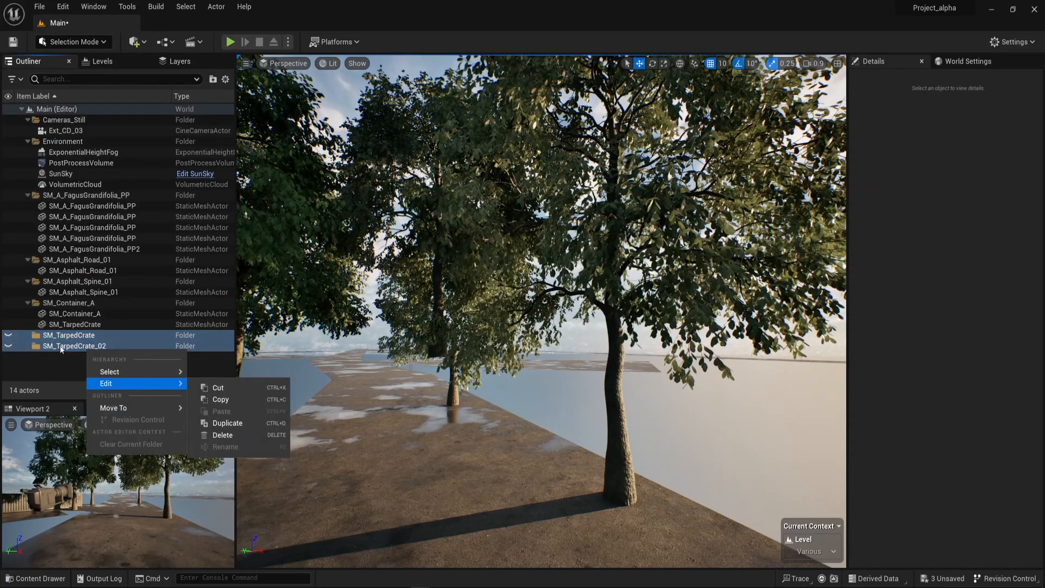
pyautogui.click(84, 345)
pyautogui.keyDown('shift'); pyautogui.click(79, 338); pyautogui.keyUp('shift')
pyautogui.press('Delete')
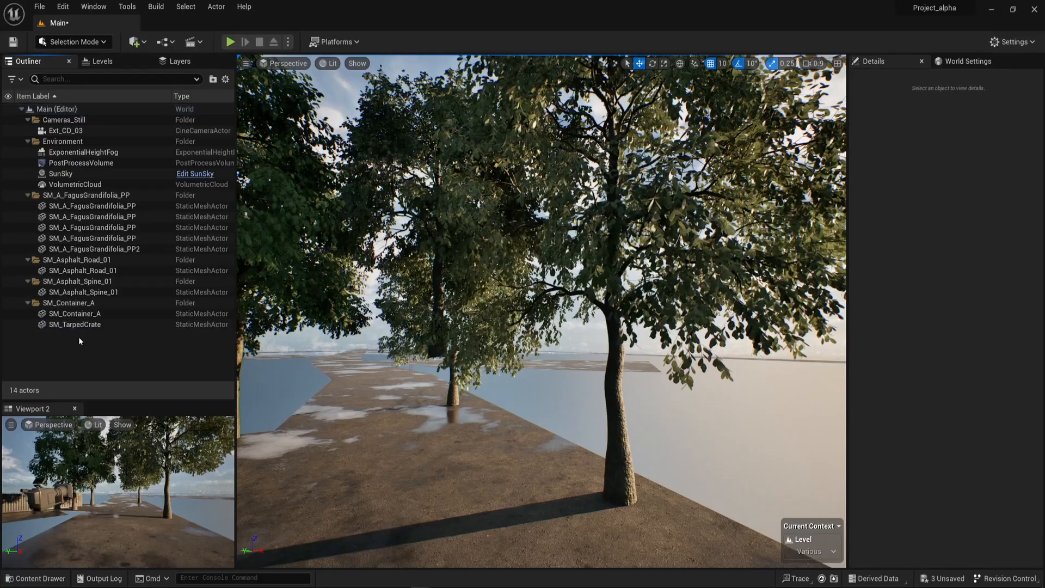
# Snap the remaining SM_TarpedCrate to a viewport view near the container and trees.
pyautogui.click(82, 324)
pyautogui.press('f')
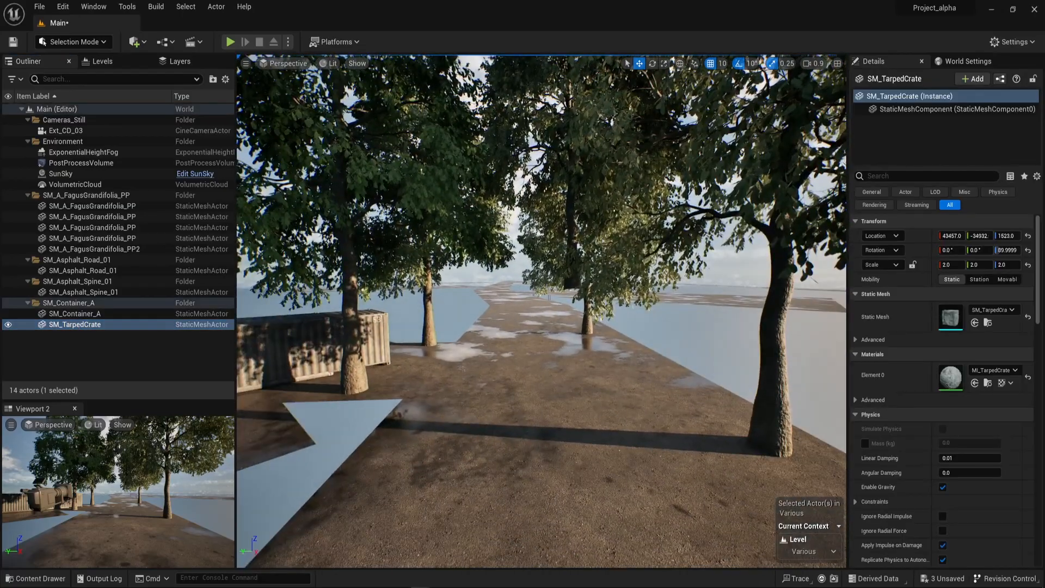
pyautogui.moveTo(542, 310); pyautogui.dragTo(460, 304, button='right')
pyautogui.rightClick(378, 154)
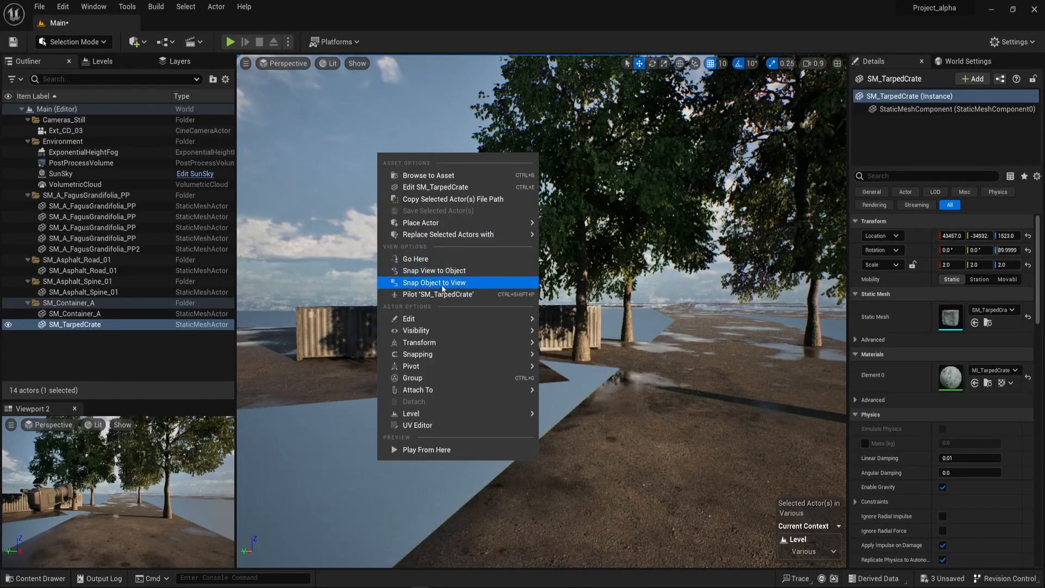
pyautogui.click(446, 284)
# Reset SM_TarpedCrate's rotation to zero and lower it to the ground beside the container, at a Z location of 1397.47.
pyautogui.moveTo(654, 360); pyautogui.dragTo(808, 366, button='right')
pyautogui.click(550, 331)
pyautogui.moveTo(550, 331); pyautogui.dragTo(507, 375, button='right')
pyautogui.moveTo(609, 305); pyautogui.dragTo(263, 308)
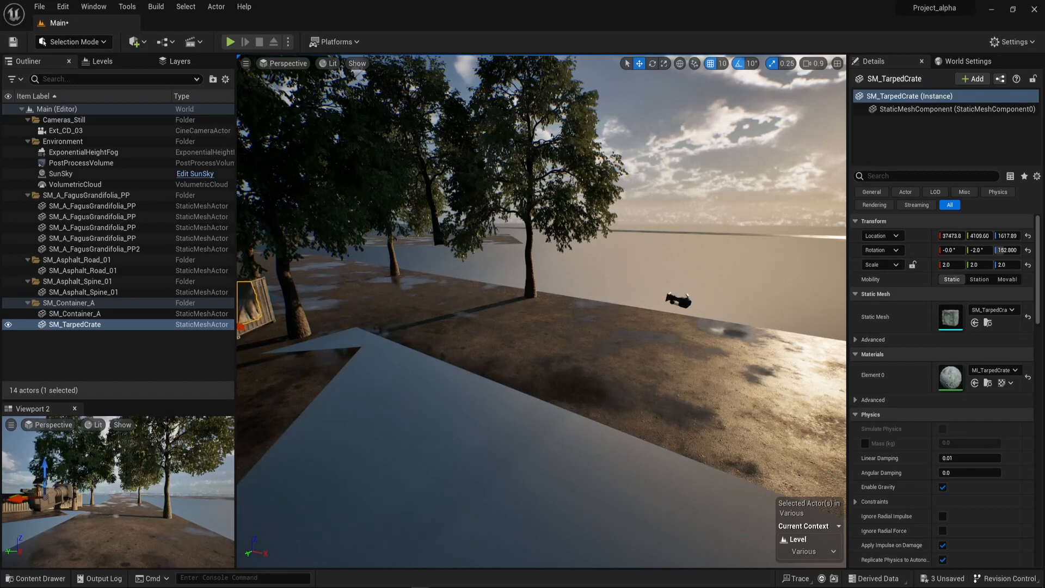
pyautogui.moveTo(326, 305); pyautogui.dragTo(284, 307, button='right')
pyautogui.moveTo(426, 252); pyautogui.dragTo(425, 317)
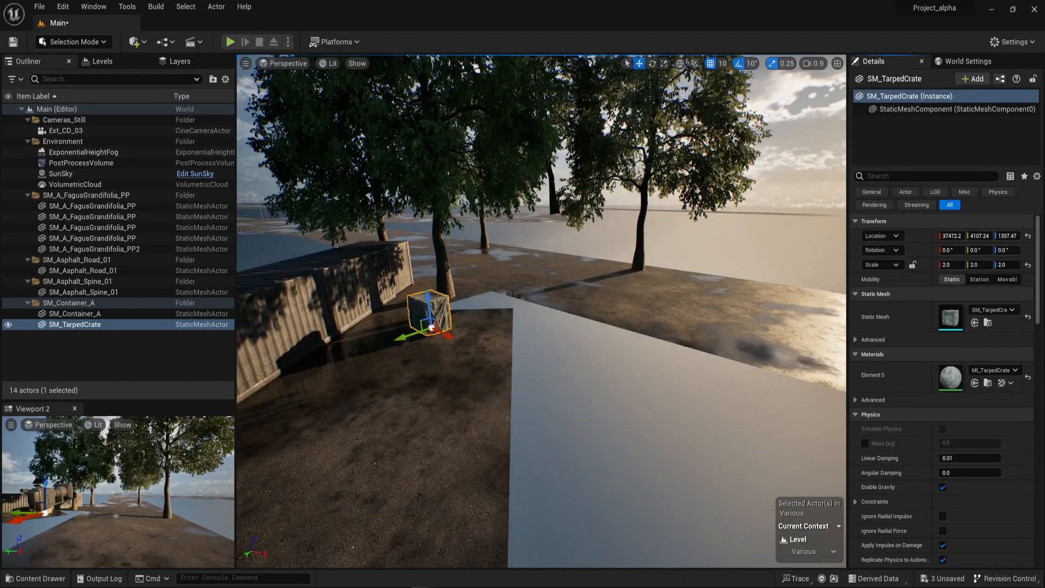
# Rotate SM_TarpedCrate 40° about its vertical axis.
pyautogui.press('f')
pyautogui.press('e')
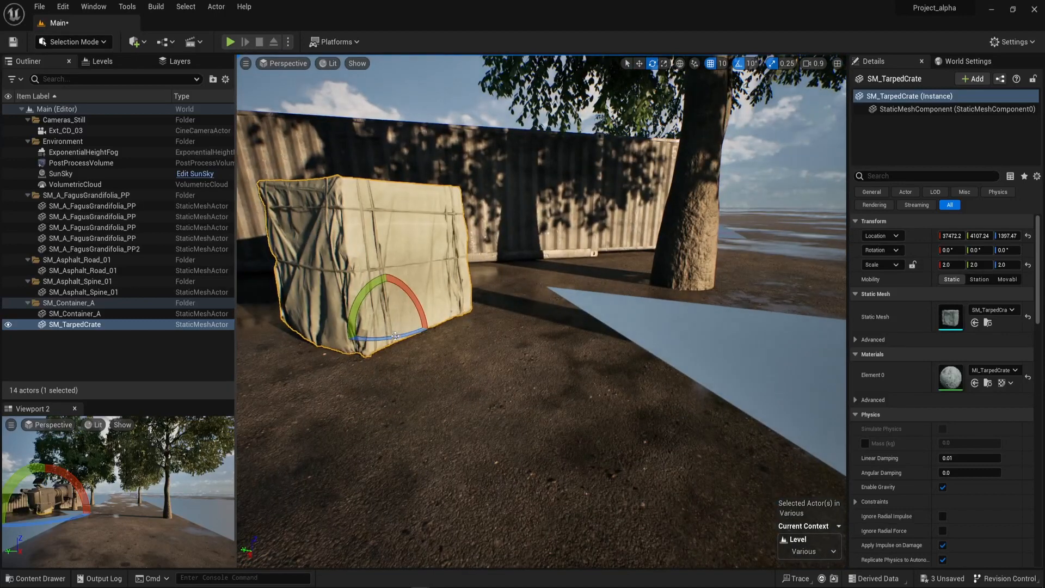
pyautogui.moveTo(395, 336); pyautogui.dragTo(548, 331)
pyautogui.moveTo(547, 332); pyautogui.dragTo(430, 353, button='right')
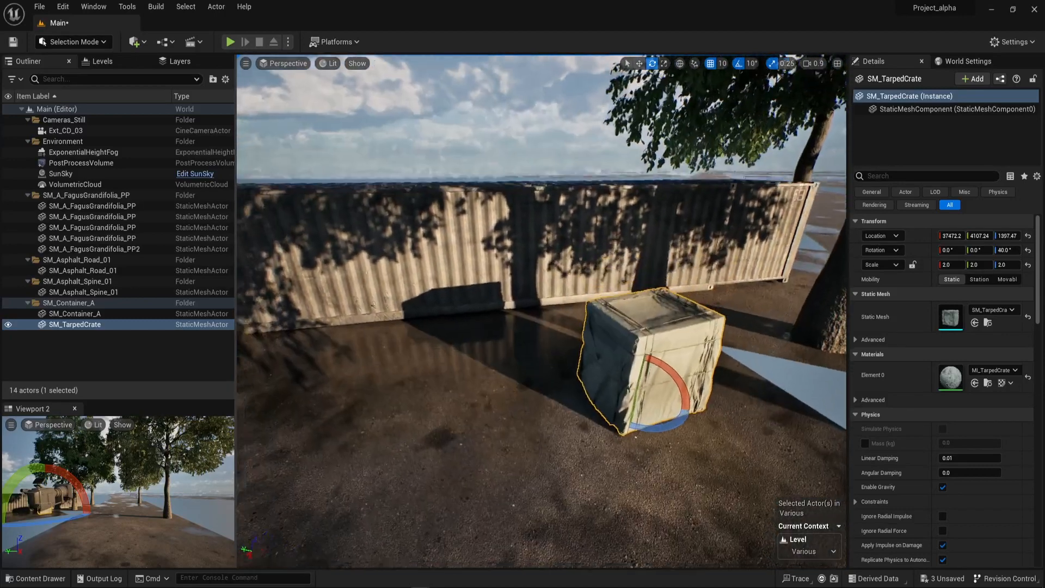
# Duplicate the tarped crate twice, placing the copies side by side in a row in front of the container.
pyautogui.press('f')
pyautogui.press('w')
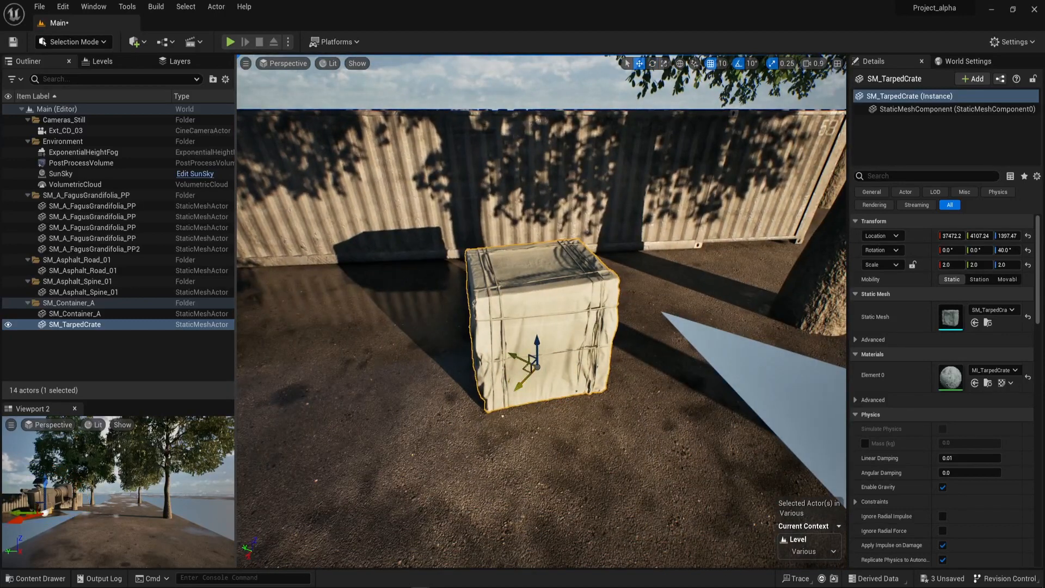
pyautogui.keyDown('alt'); pyautogui.moveTo(532, 363); pyautogui.dragTo(281, 411); pyautogui.keyUp('alt')
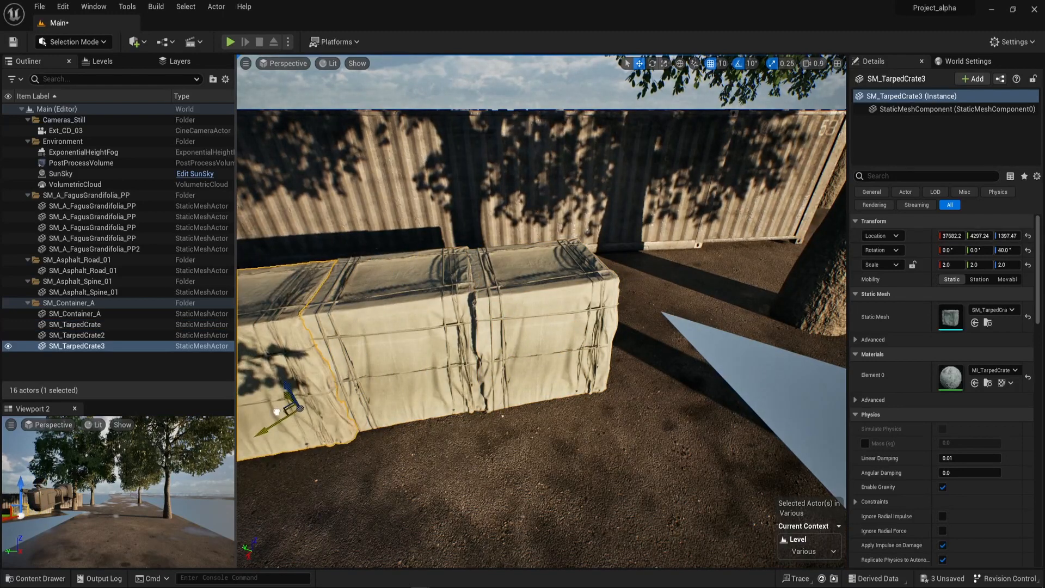
# Clear the selection and inspect the container and crate arrangement from the road between the trees.
pyautogui.moveTo(580, 399); pyautogui.dragTo(821, 375, button='right')
pyautogui.press('w')
pyautogui.press('a')
pyautogui.press('s')
pyautogui.press('Escape')
pyautogui.moveTo(581, 399); pyautogui.dragTo(625, 411, button='right')
pyautogui.press('d')
pyautogui.press('e')
pyautogui.press('a')
pyautogui.press('w')
# Save the Various level from the Migrate content folder.
pyautogui.click(95, 64)
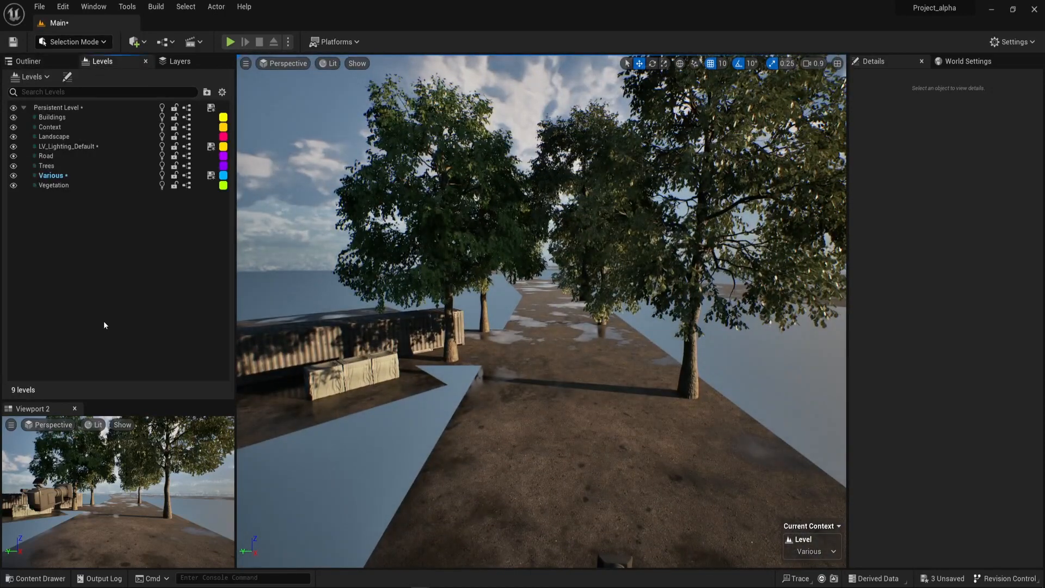
pyautogui.hotkey('ctrl', 'space')
pyautogui.rightClick(379, 474)
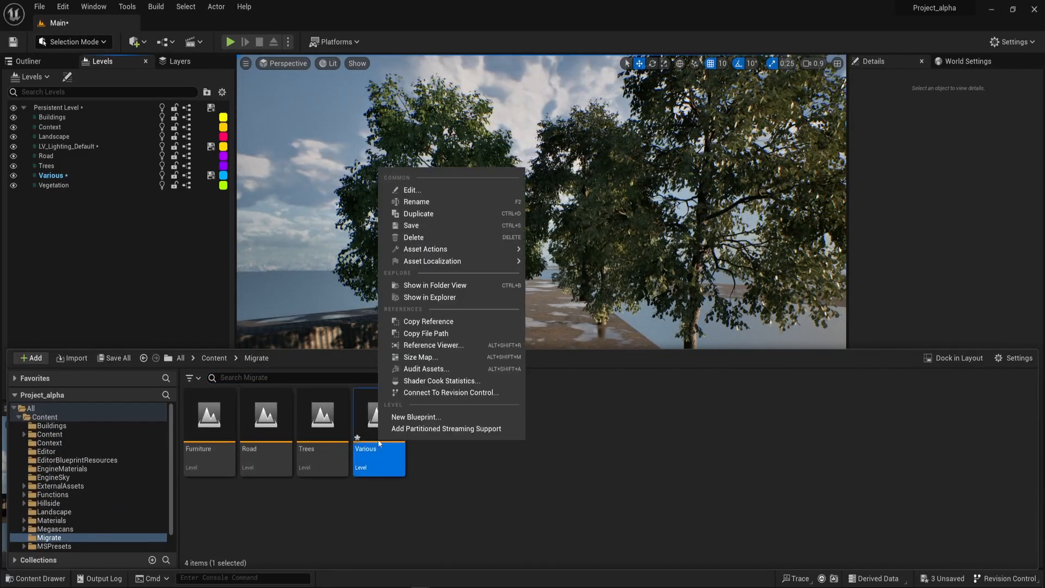
pyautogui.click(443, 228)
# Add the Furniture level from the Migrate content folder to the persistent level's list of sublevels.
pyautogui.click(497, 463)
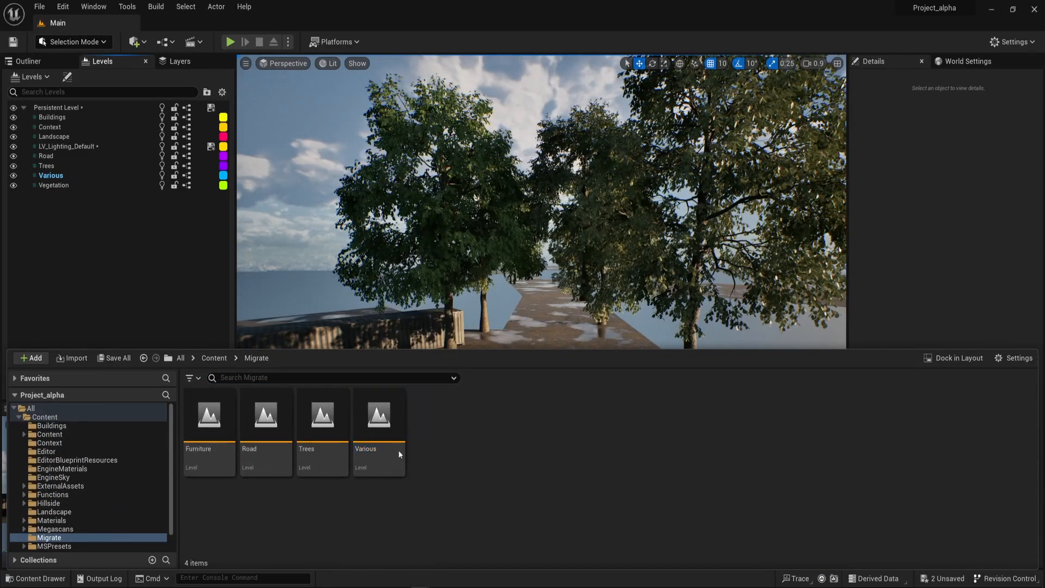
pyautogui.click(207, 427)
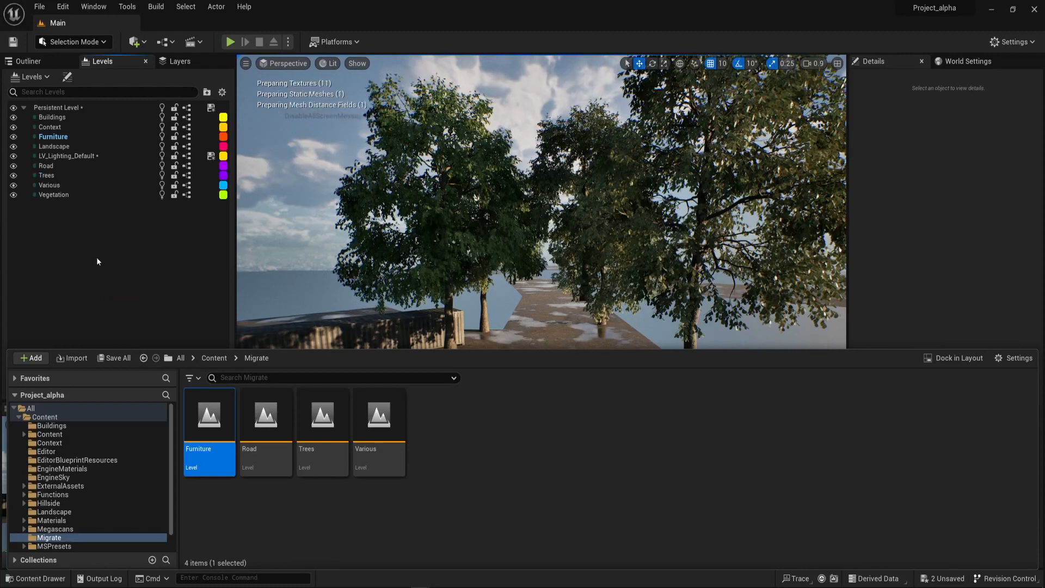
# Select all actors of the Furniture level and frame them in the viewport.
pyautogui.click(61, 141)
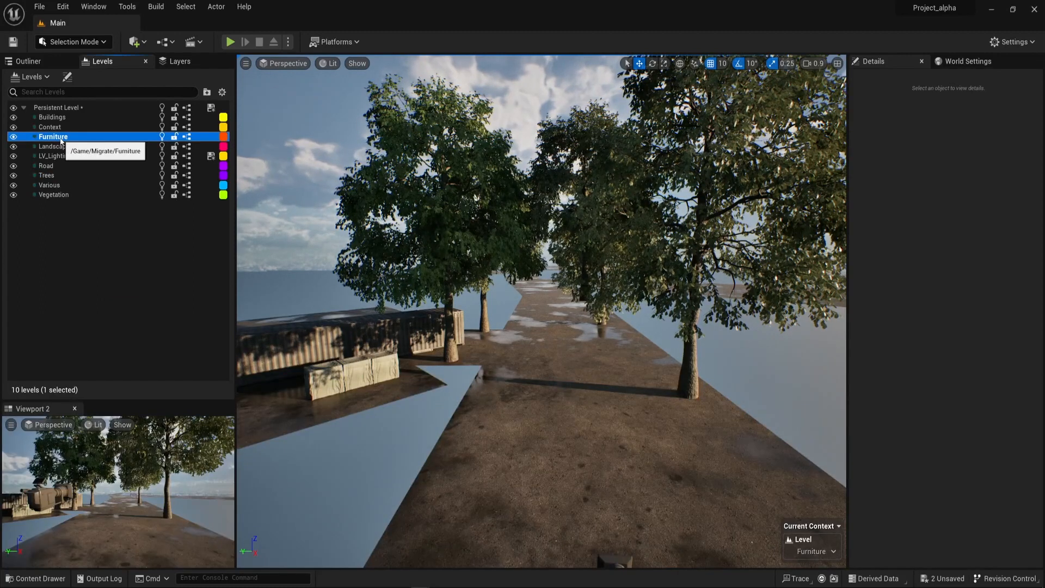
pyautogui.moveTo(435, 326); pyautogui.dragTo(405, 295, button='right')
pyautogui.rightClick(67, 138)
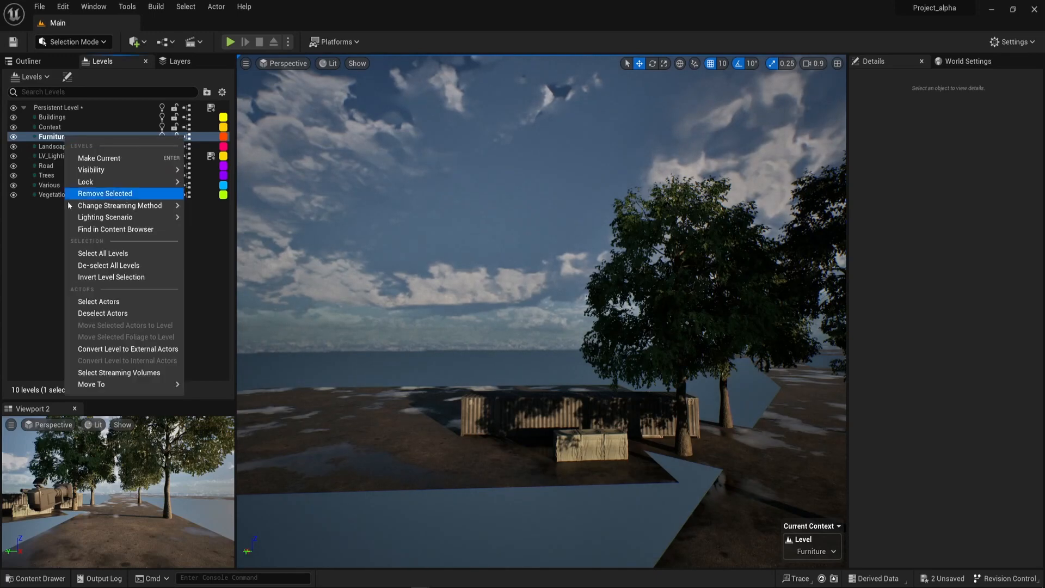
pyautogui.click(93, 302)
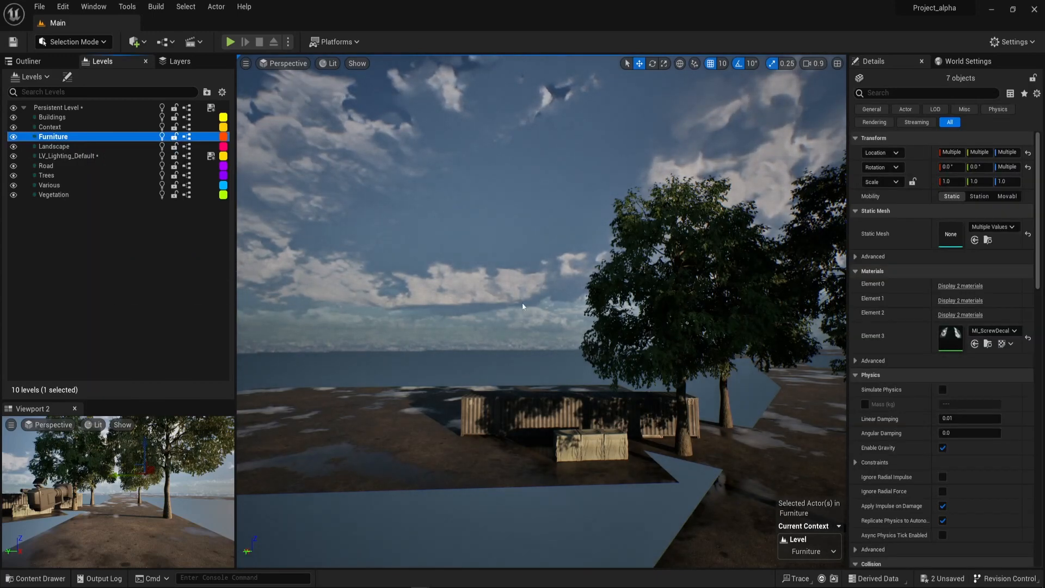
pyautogui.press('f')
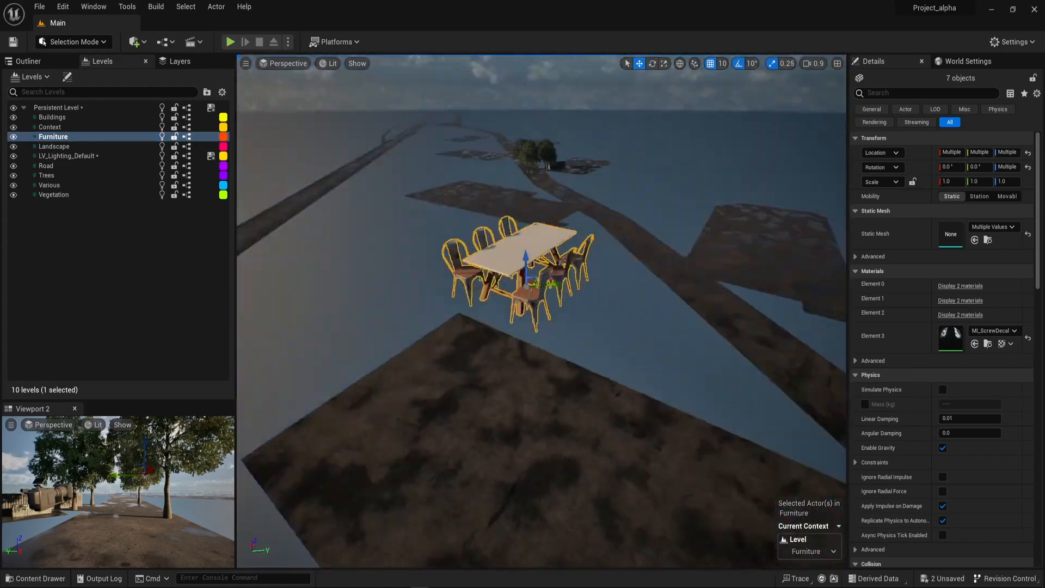
# Examine the migrated table and its chairs from several sides, picking a single chair and clearing the selection.
pyautogui.moveTo(526, 305); pyautogui.dragTo(580, 253, button='right')
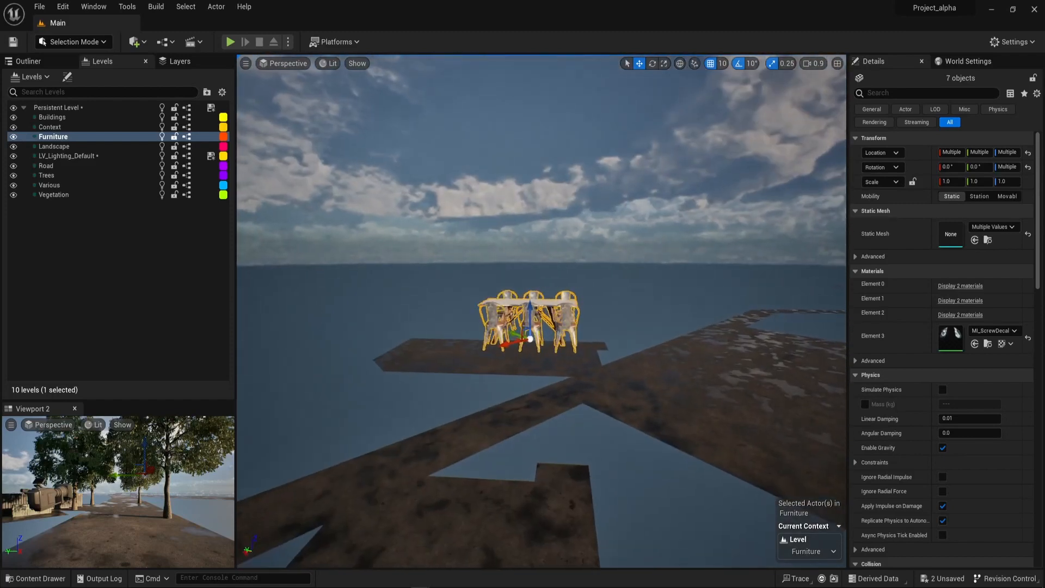
pyautogui.click(548, 177)
pyautogui.moveTo(549, 178); pyautogui.dragTo(387, 201, button='right')
pyautogui.moveTo(626, 333); pyautogui.dragTo(536, 329, button='right')
pyautogui.click(537, 205)
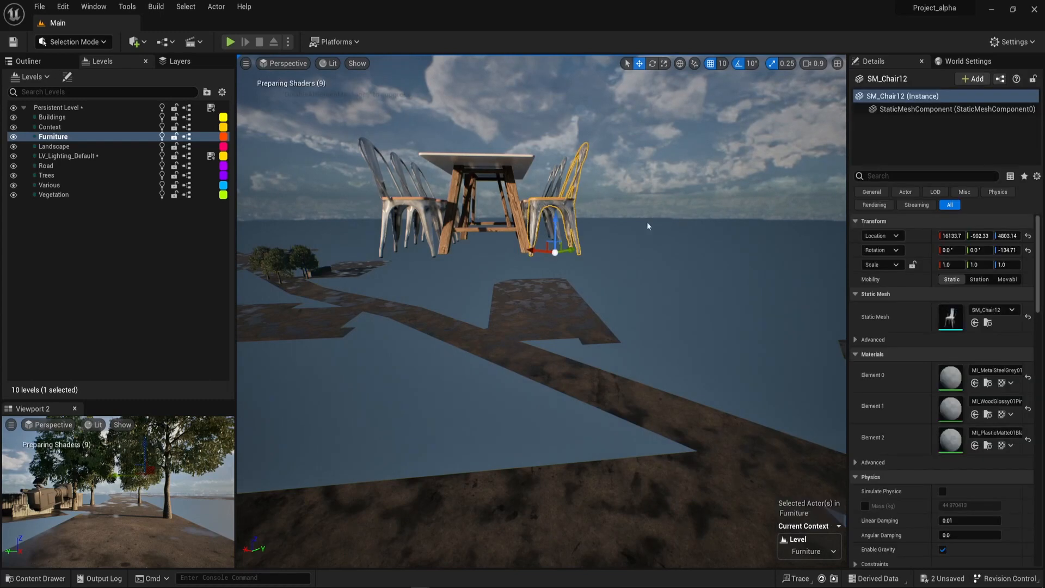
pyautogui.click(631, 255)
pyautogui.moveTo(630, 256); pyautogui.dragTo(707, 269, button='right')
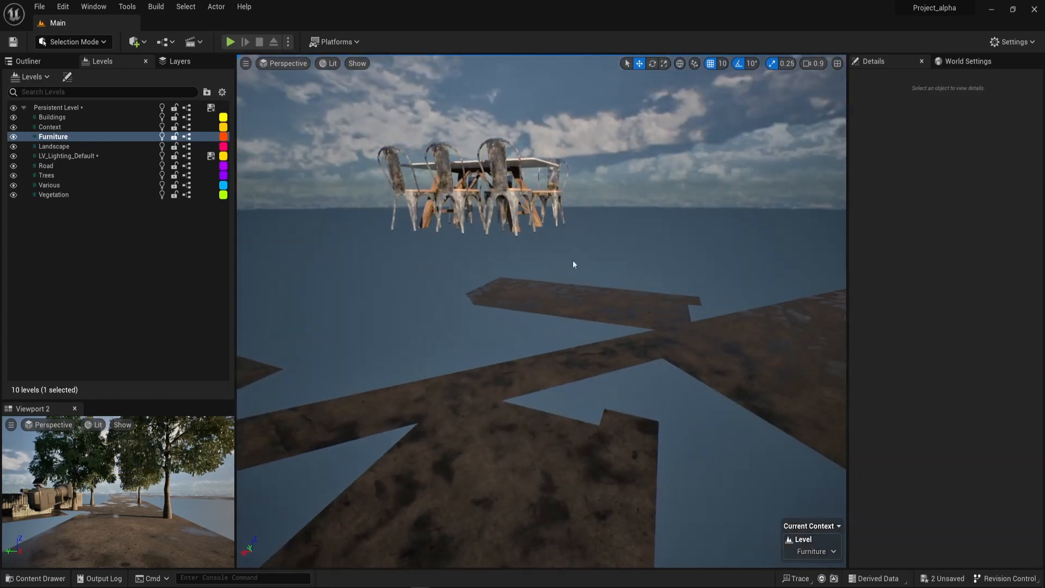
# Switch to the Hillside project in the other Unreal Editor window.
pyautogui.hotkey('alt', 'Tab')
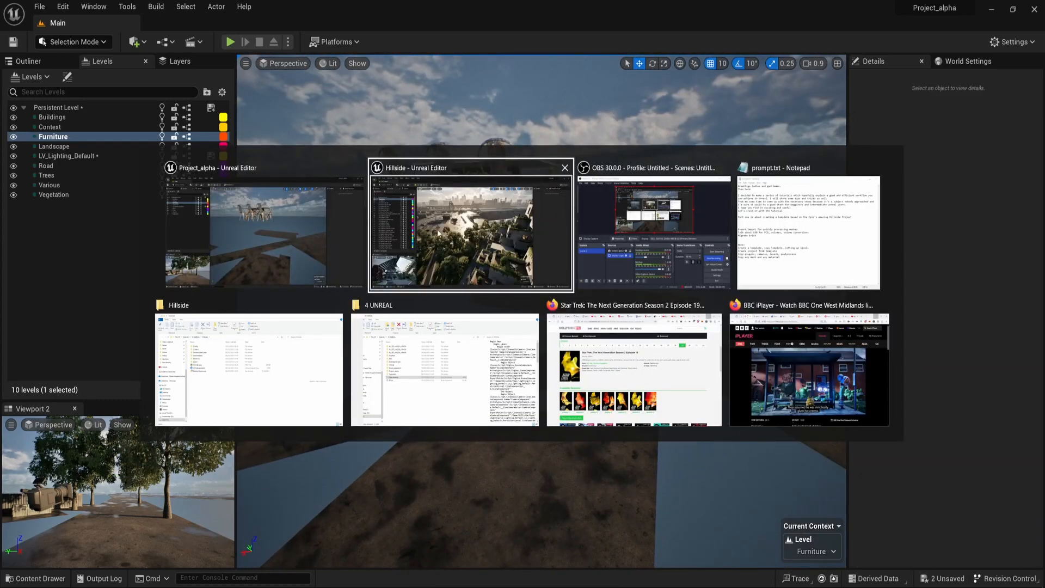
pyautogui.click(438, 233)
pyautogui.moveTo(572, 328); pyautogui.dragTo(598, 284, button='right')
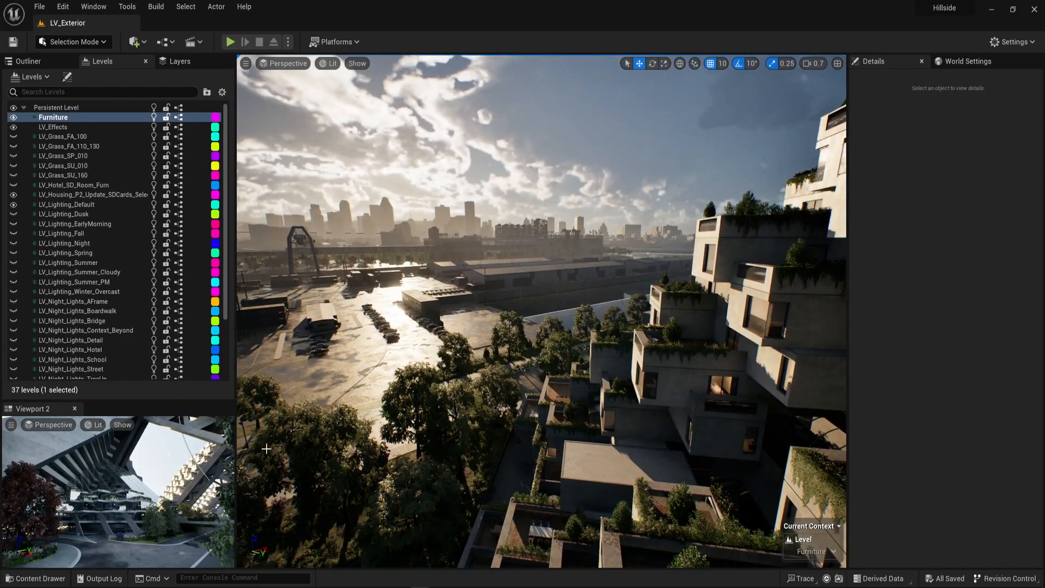
# Run the MeshToHISM editor utility widget from the favorite Blueprints folder, review its mesh-to-instance options and close it.
pyautogui.hotkey('ctrl', 'space')
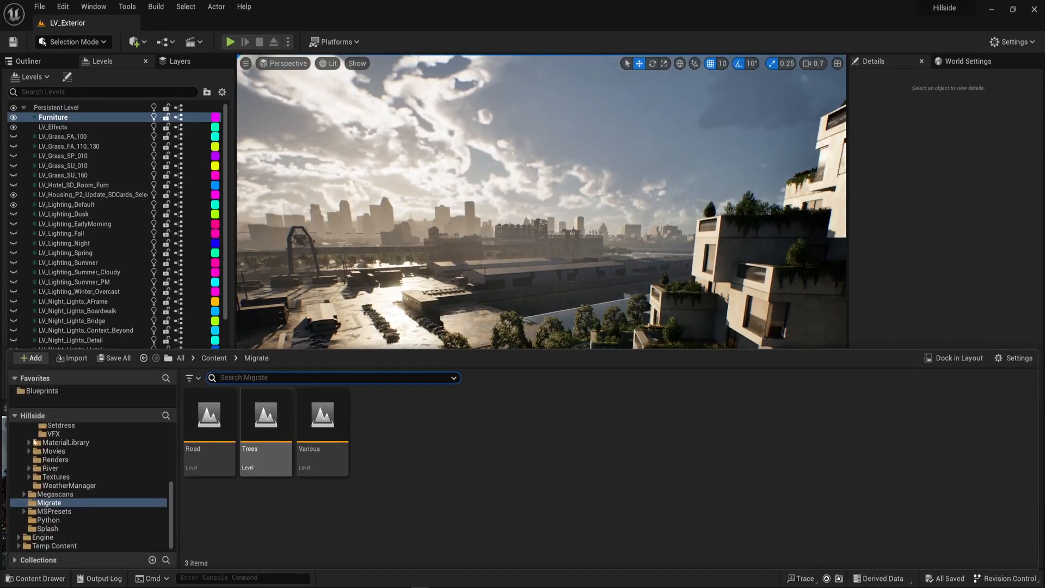
pyautogui.click(44, 392)
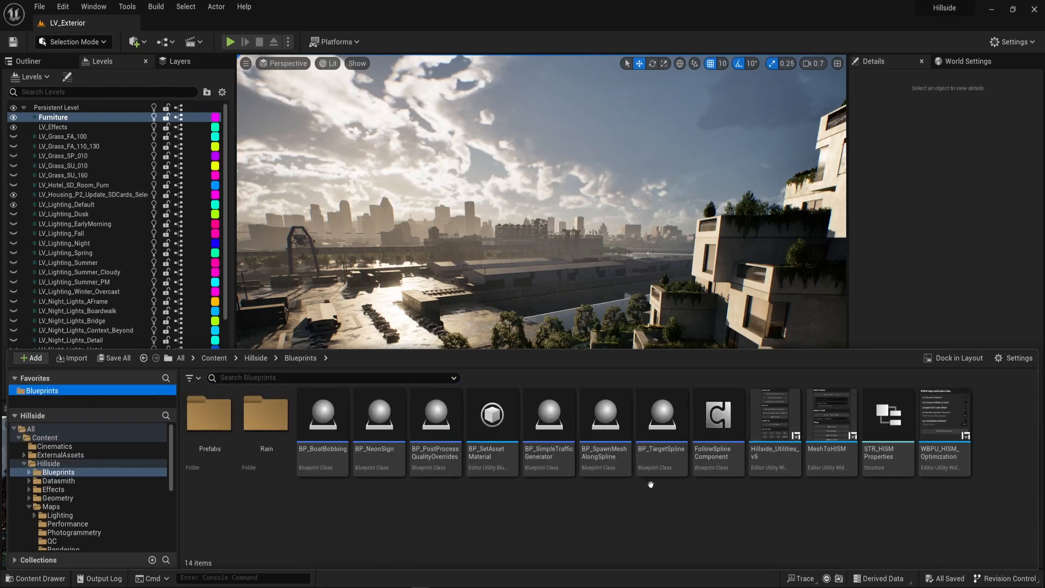
pyautogui.rightClick(844, 455)
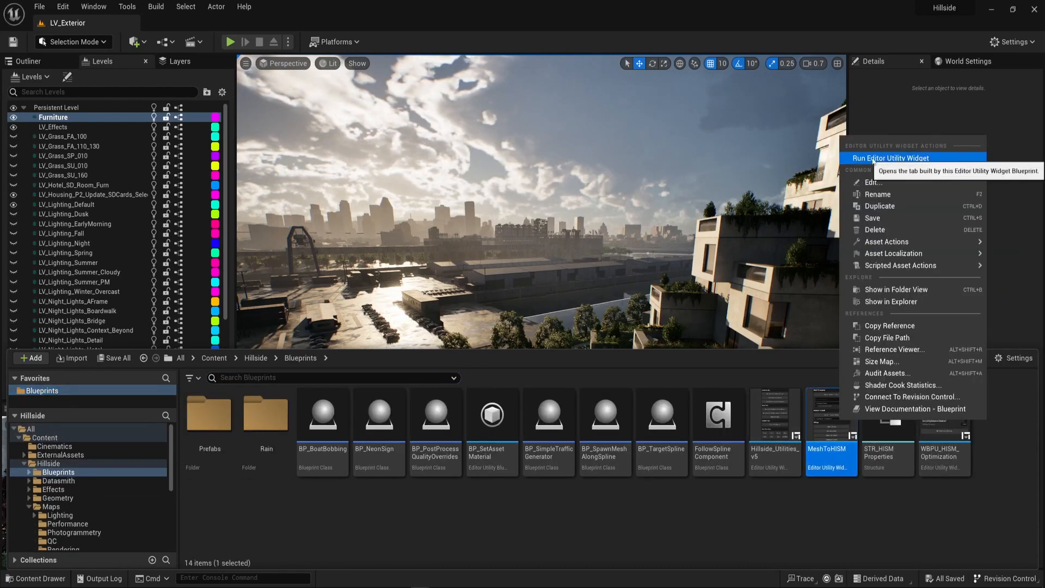
pyautogui.click(895, 159)
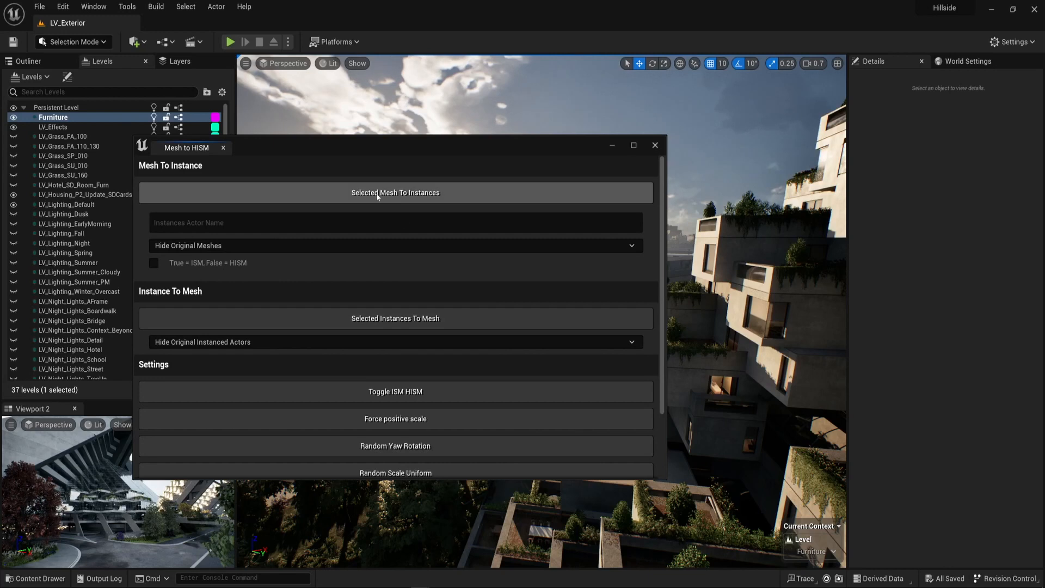
pyautogui.click(403, 192)
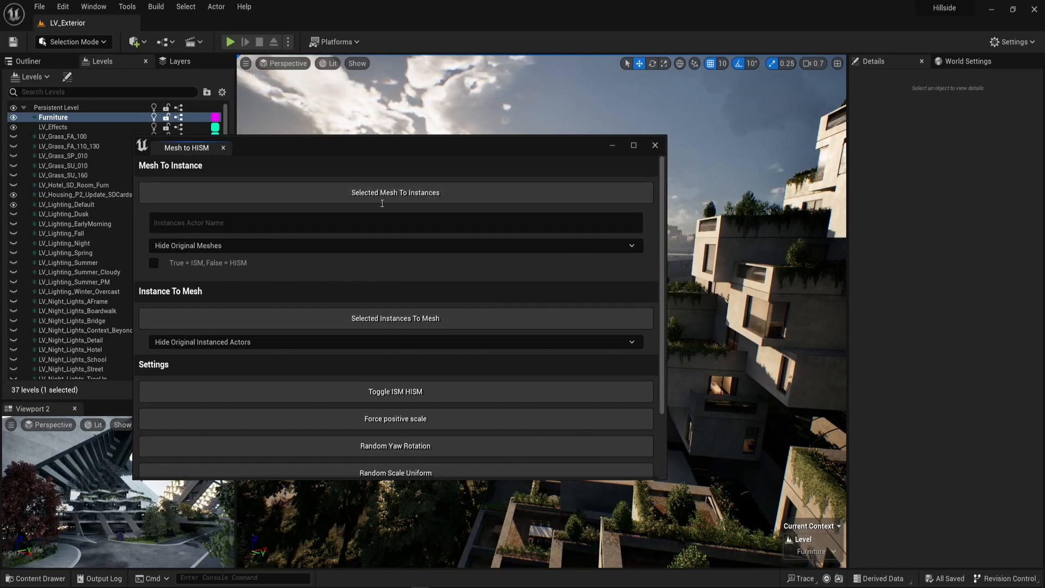
pyautogui.click(655, 147)
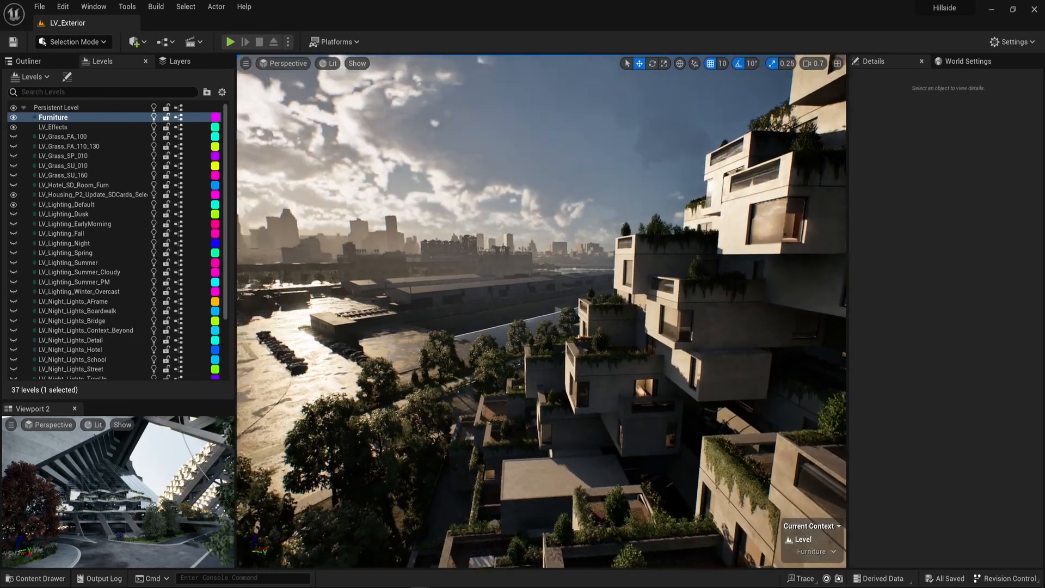
# Start migrating the MeshToHISM widget from the Hillside Blueprints folder, including the Engine assets in the report.
pyautogui.moveTo(582, 216); pyautogui.dragTo(529, 189, button='right')
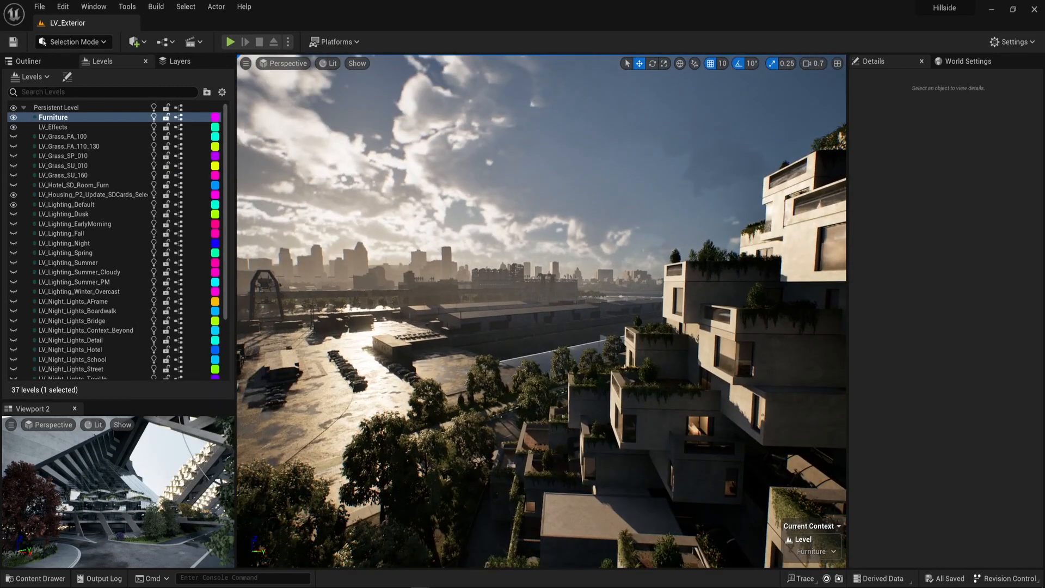
pyautogui.hotkey('ctrl', 'space')
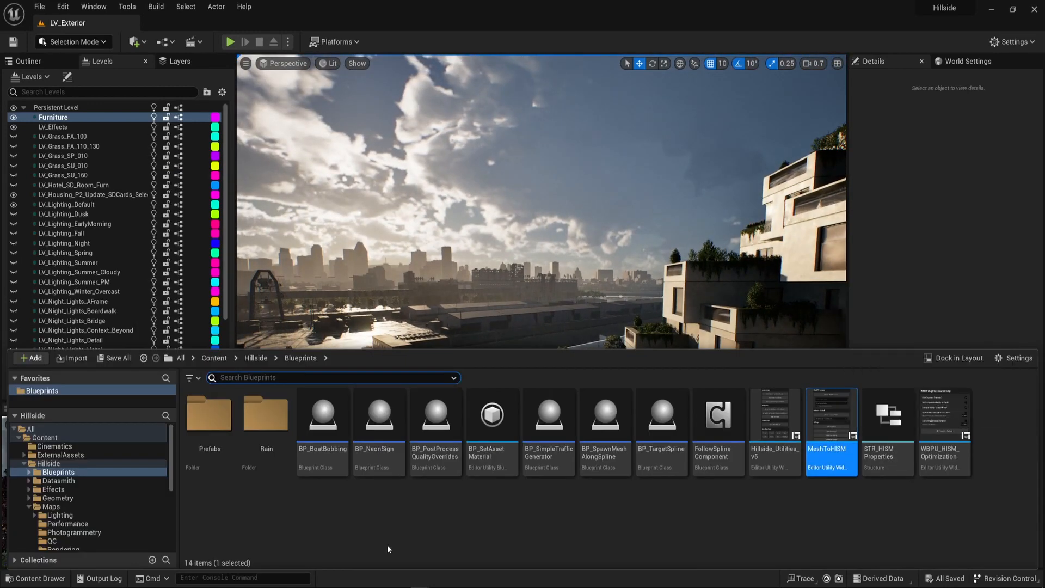
pyautogui.rightClick(826, 412)
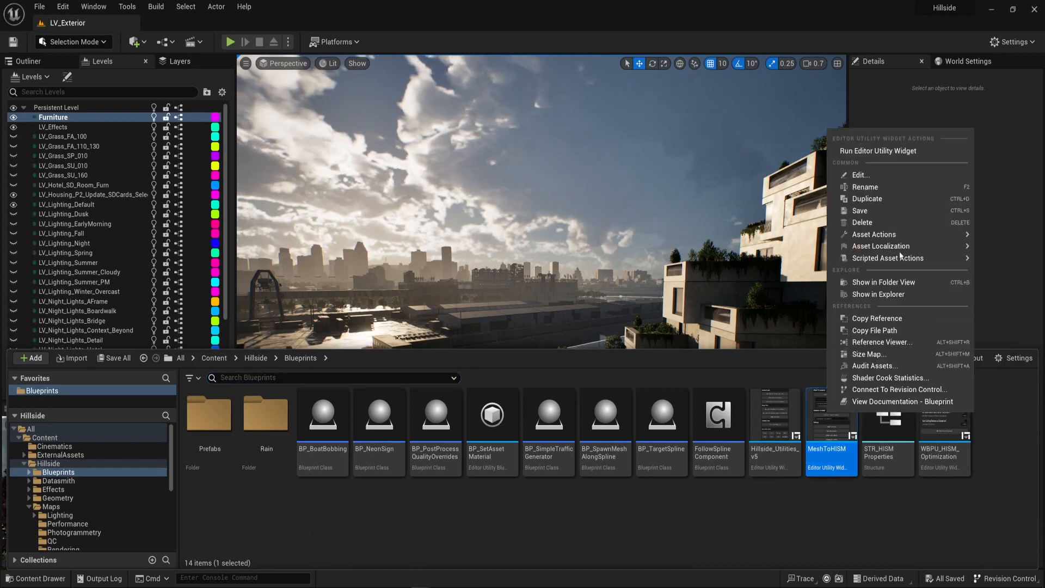
pyautogui.moveTo(897, 238)
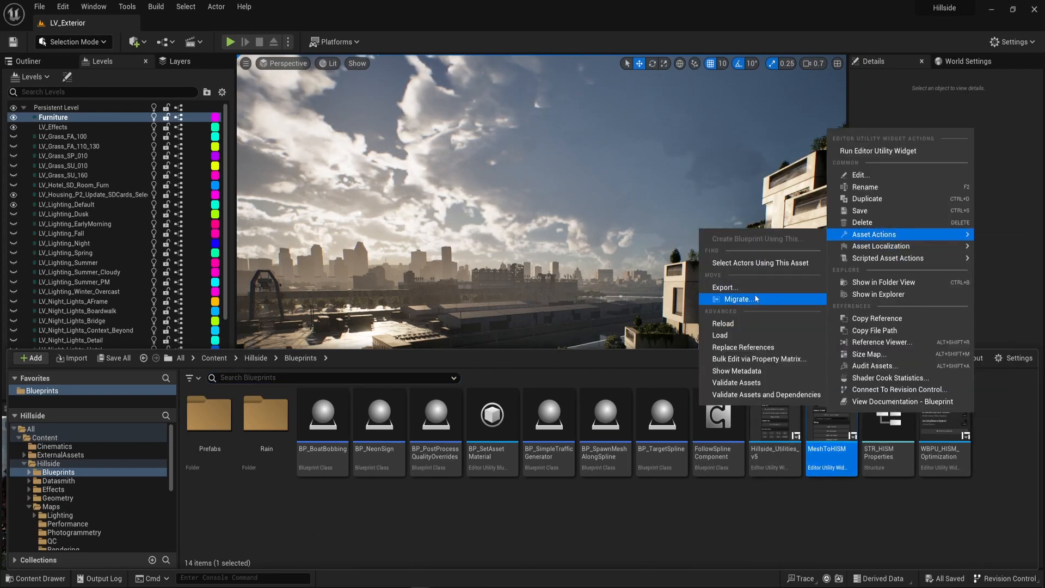
pyautogui.click(734, 299)
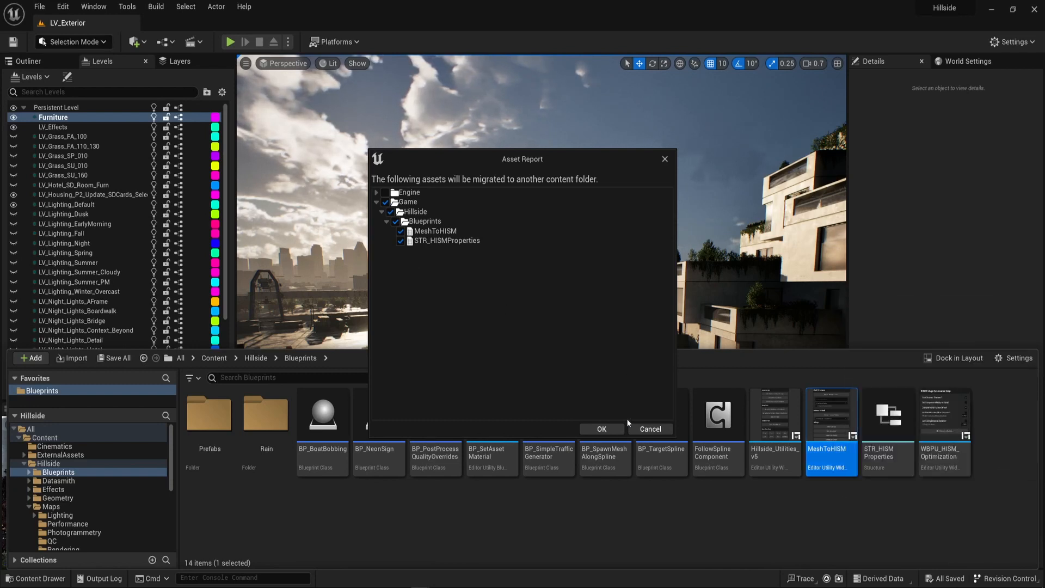
pyautogui.click(386, 193)
# Switch to Project_alpha, save all unsaved levels and close its editor.
pyautogui.hotkey('alt', 'Tab')
pyautogui.click(542, 245)
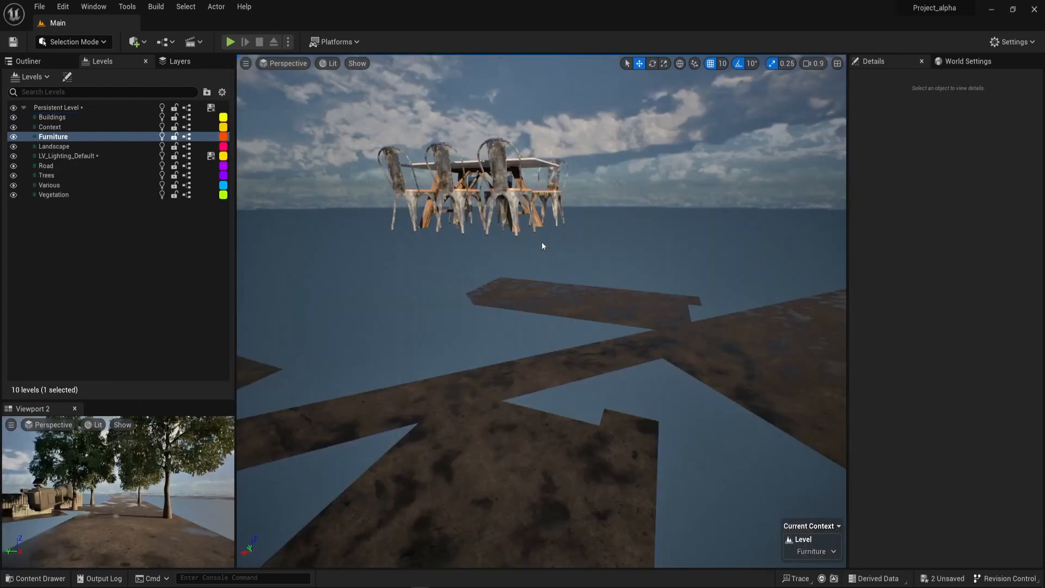
pyautogui.moveTo(542, 246); pyautogui.dragTo(536, 222, button='right')
pyautogui.hotkey('ctrl', 's')
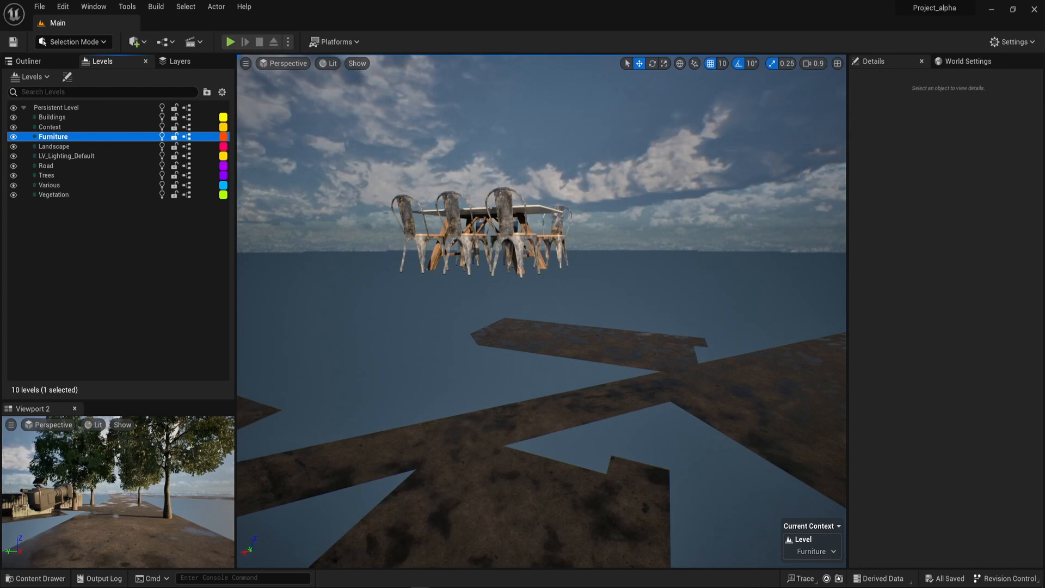
pyautogui.click(1034, 10)
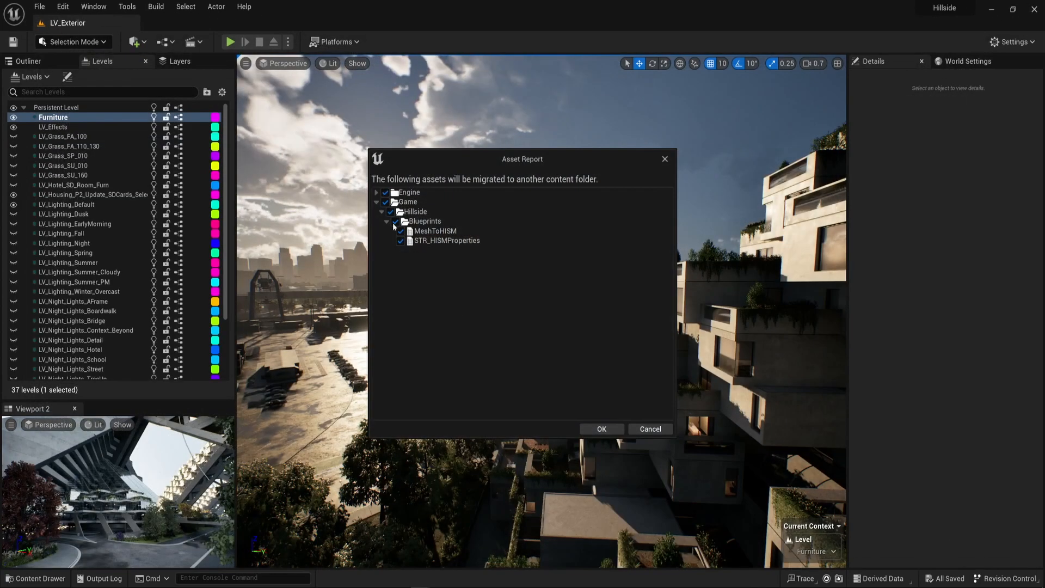
# Migrate the listed assets into Project_alpha's Content folder, overwriting all existing ones.
pyautogui.click(601, 429)
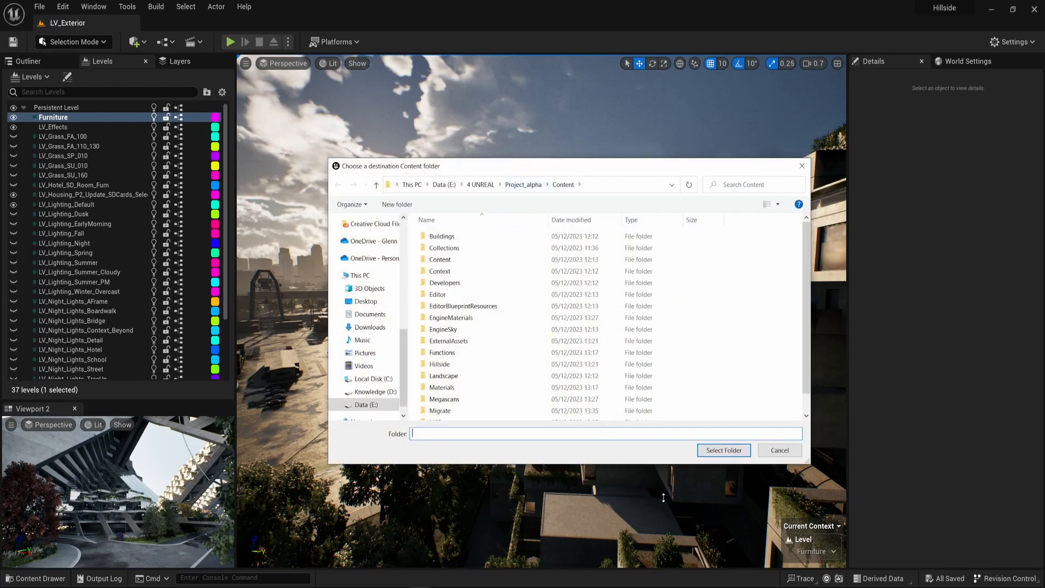
pyautogui.click(722, 450)
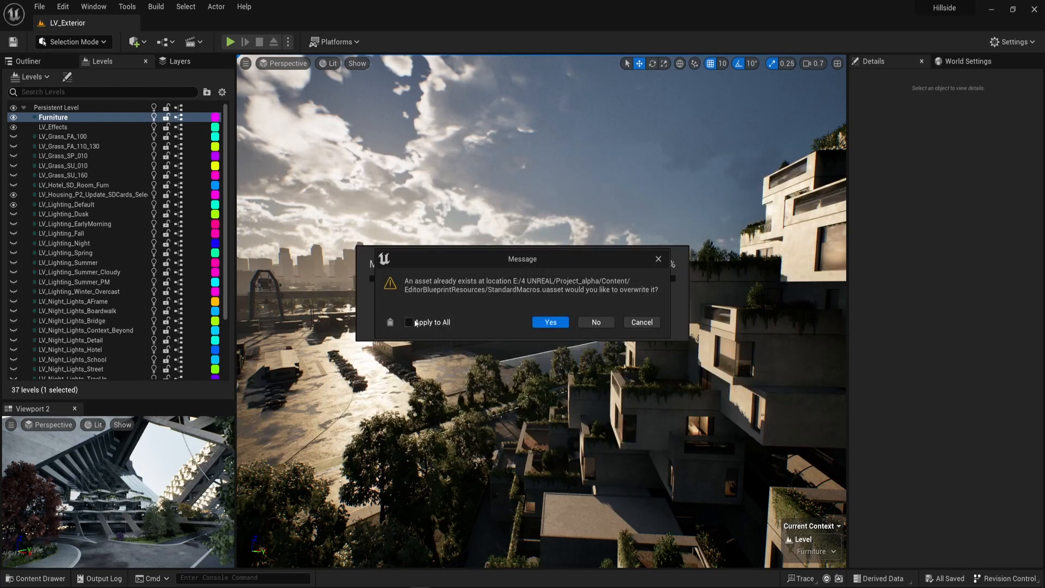
pyautogui.click(408, 322)
pyautogui.click(550, 323)
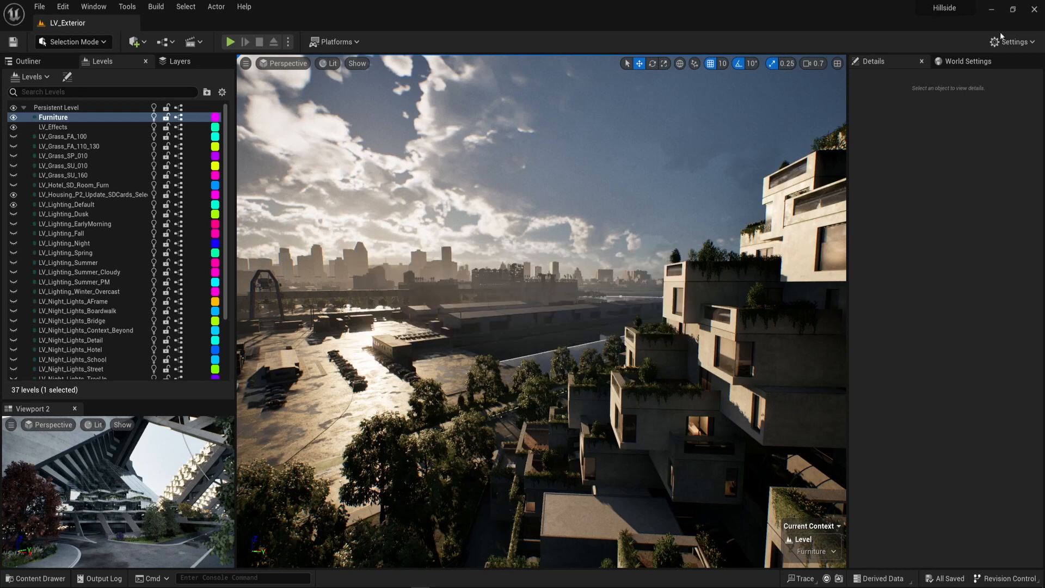
# Minimize the Hillside editor and reopen Project_alpha from the Epic Games Launcher.
pyautogui.click(991, 11)
pyautogui.hotkey('alt', 'Tab')
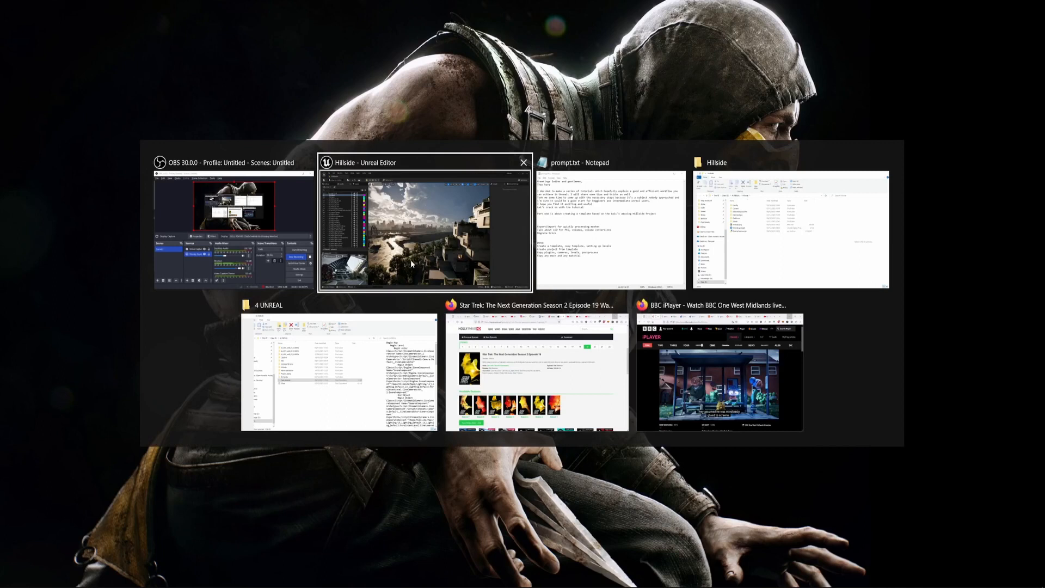
pyautogui.press('Escape')
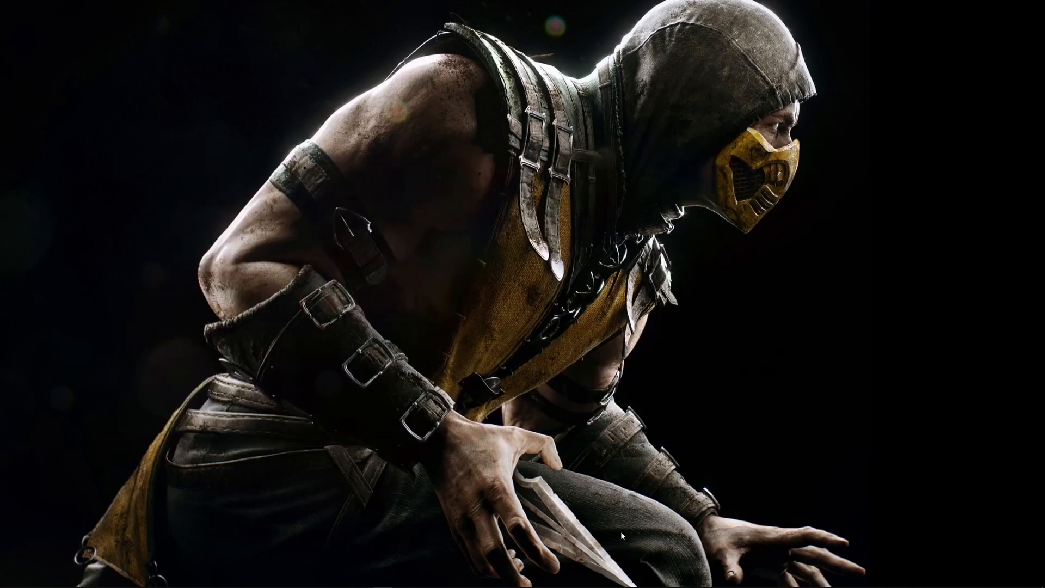
pyautogui.press('super')
pyautogui.write('epic')
pyautogui.press('Return')
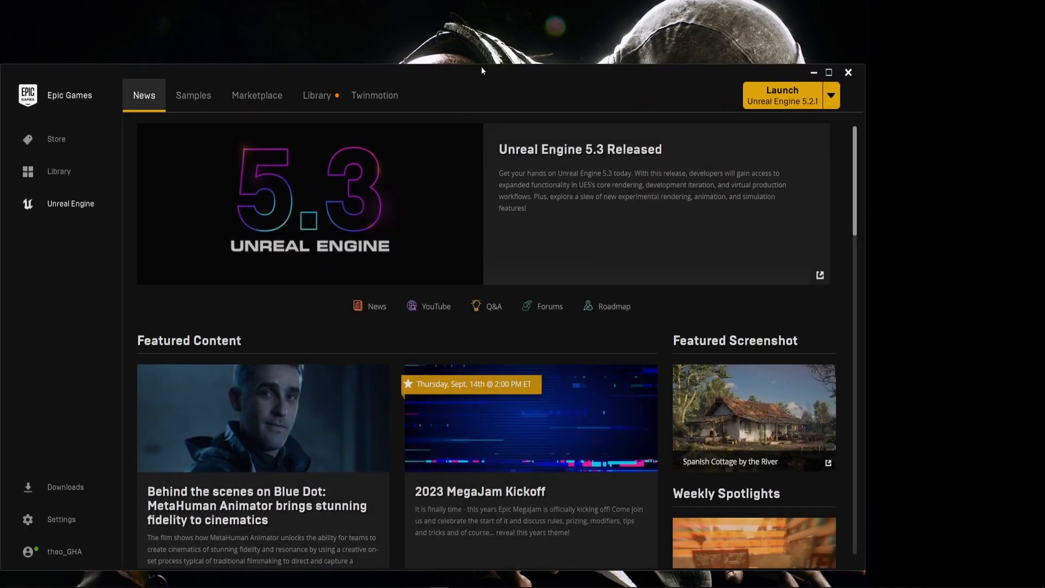
pyautogui.moveTo(483, 74); pyautogui.dragTo(374, 58)
pyautogui.click(281, 92)
pyautogui.doubleClick(701, 360)
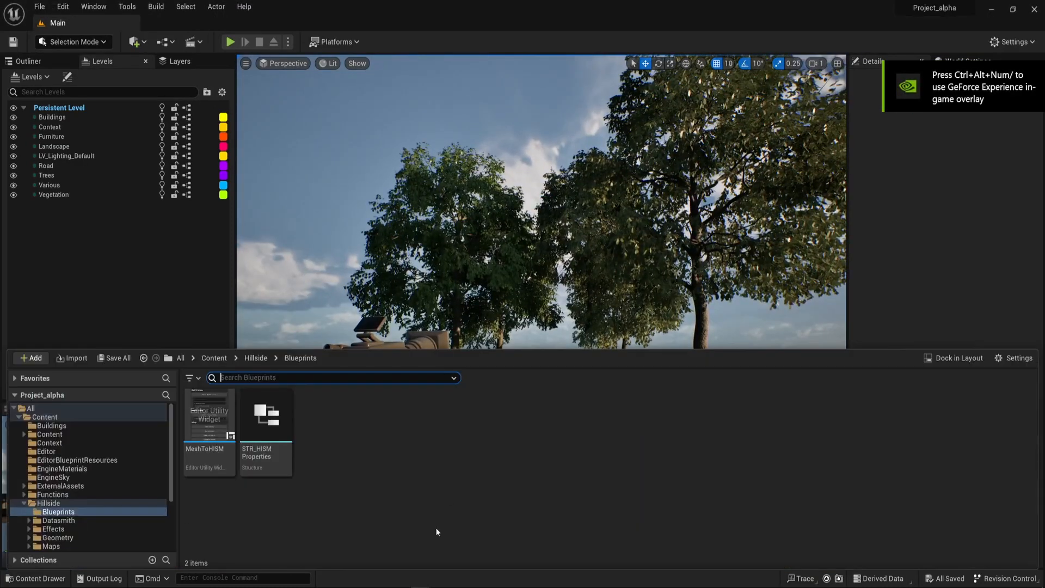
# Run the MeshToHISM editor utility widget from the Hillside Blueprints folder and move its window off the viewport's trees.
pyautogui.hotkey('ctrl', 'space')
pyautogui.click(214, 359)
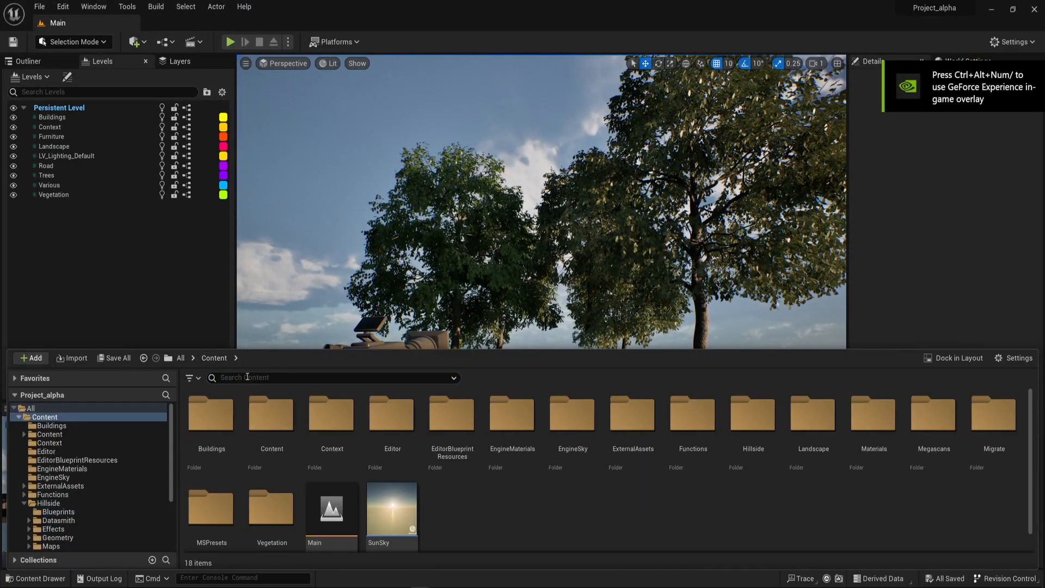
pyautogui.click(49, 503)
pyautogui.click(60, 513)
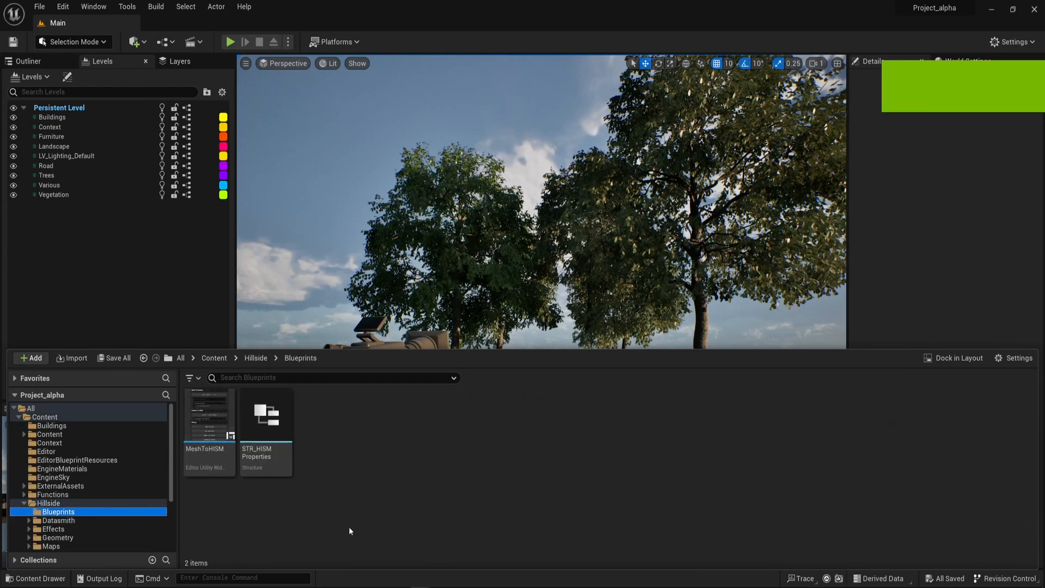
pyautogui.rightClick(208, 432)
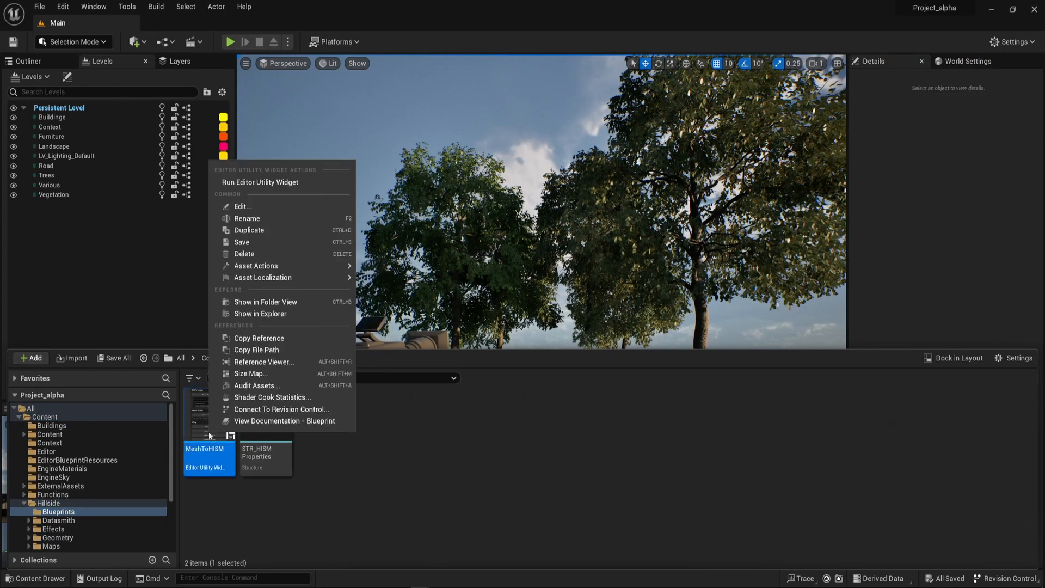
pyautogui.click(254, 185)
pyautogui.moveTo(435, 139); pyautogui.dragTo(743, 225)
# Select all actors belonging to the Furniture level and frame them in the viewport.
pyautogui.press('w')
pyautogui.moveTo(281, 497); pyautogui.dragTo(335, 503, button='right')
pyautogui.press('s')
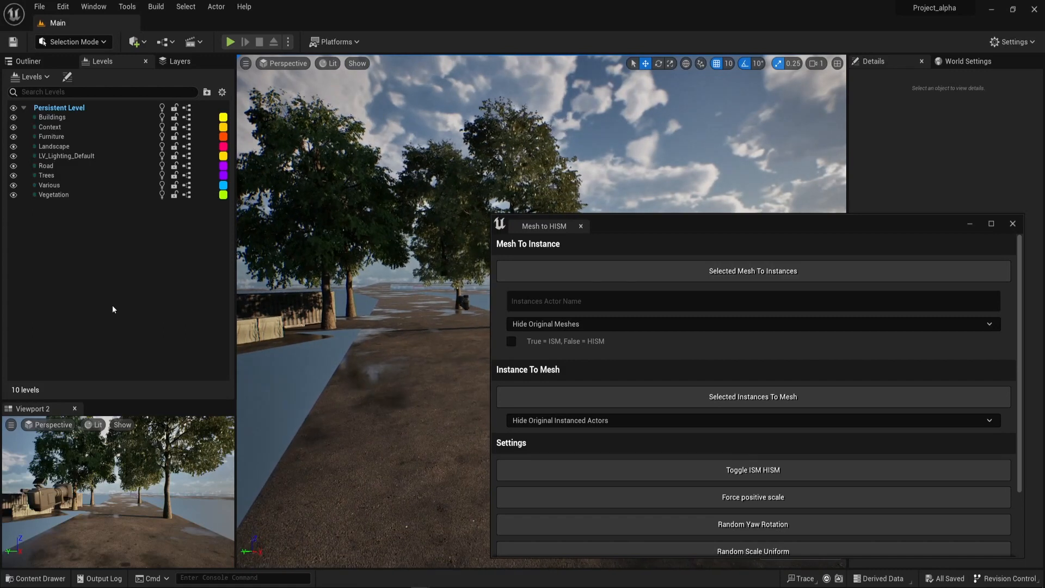
pyautogui.click(112, 305)
pyautogui.rightClick(58, 198)
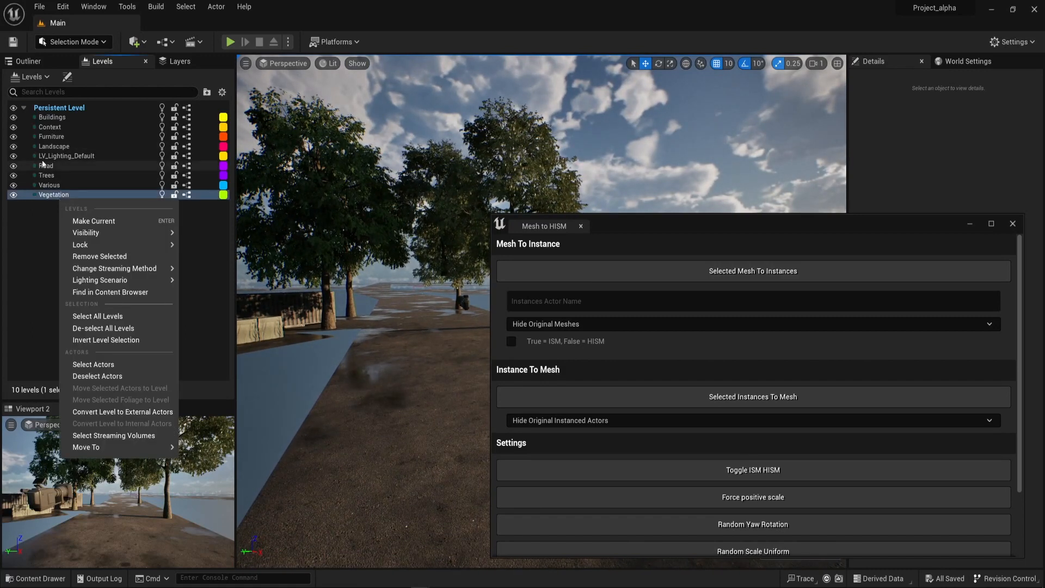
pyautogui.rightClick(63, 138)
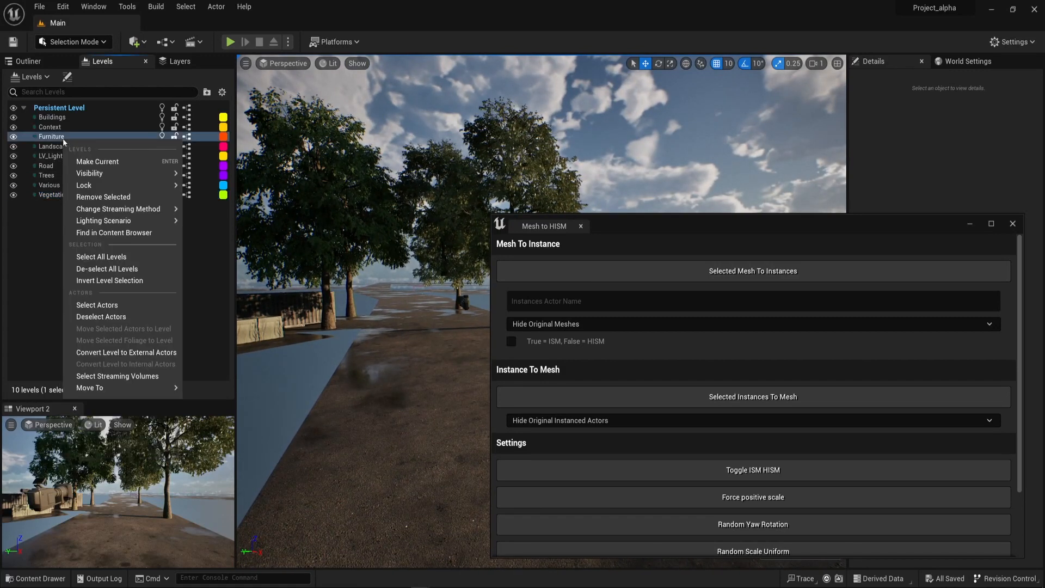
pyautogui.click(136, 305)
pyautogui.moveTo(370, 392); pyautogui.dragTo(405, 408, button='right')
pyautogui.press('f')
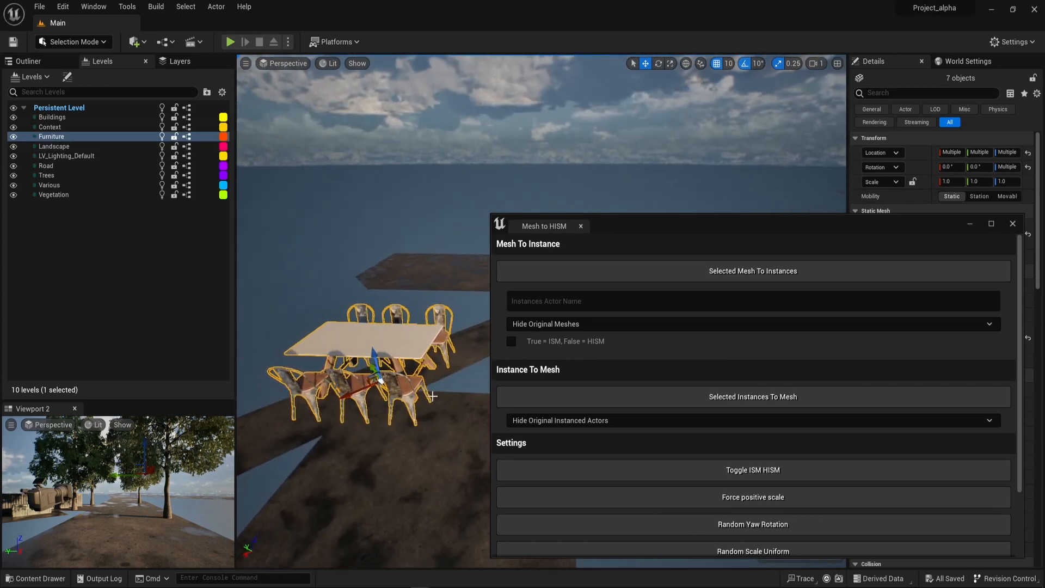
# Check the dining table and several of its chairs individually as separate actors.
pyautogui.click(360, 372)
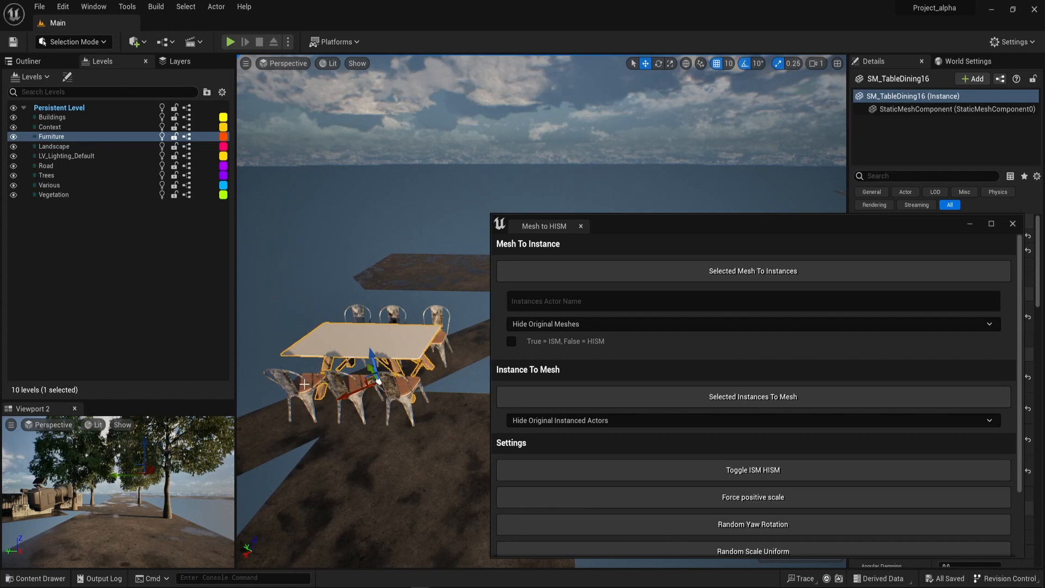
pyautogui.moveTo(305, 385); pyautogui.dragTo(312, 382)
pyautogui.click(395, 387)
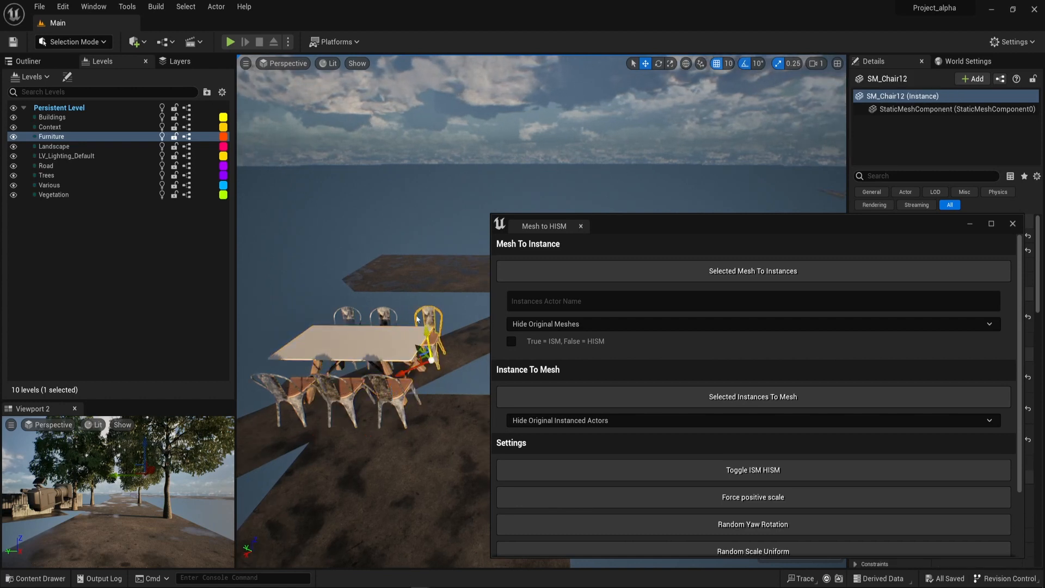
pyautogui.click(347, 316)
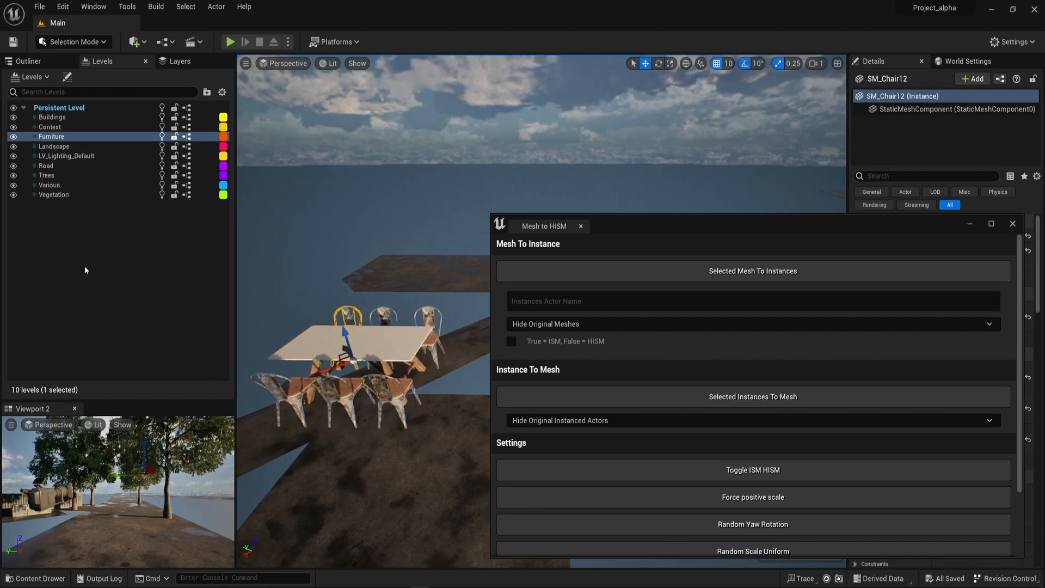
# Reselect all Furniture level actors, convert them to HISM instances with the original meshes hidden, and select the instanced furniture set.
pyautogui.rightClick(52, 139)
pyautogui.click(86, 306)
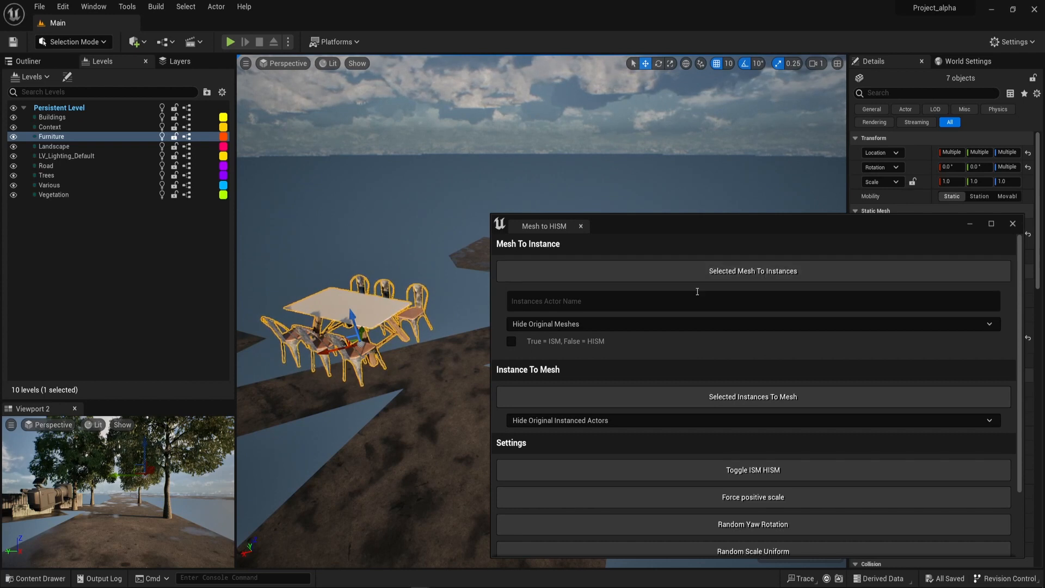
pyautogui.click(782, 271)
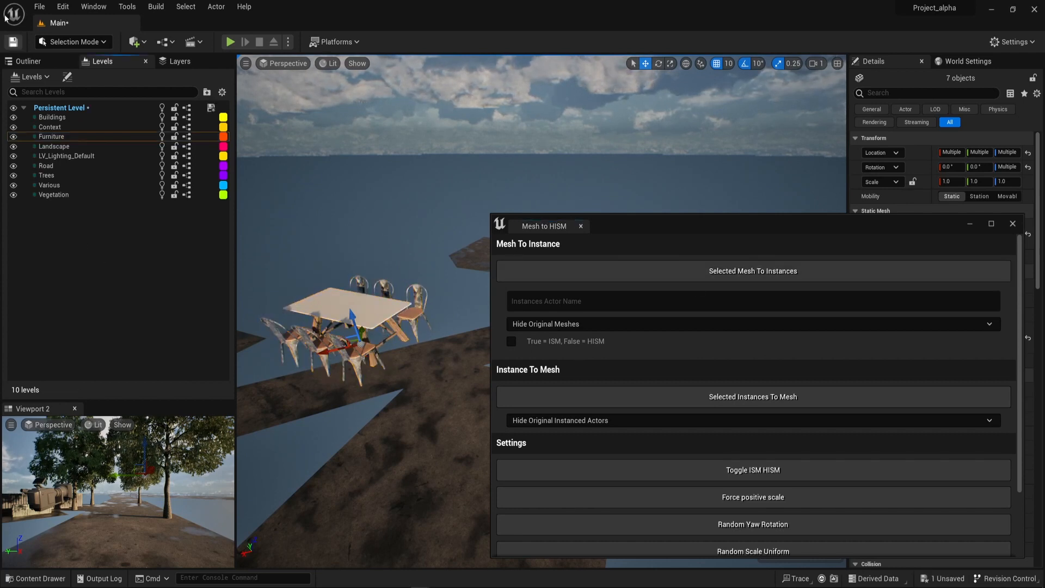
pyautogui.click(29, 61)
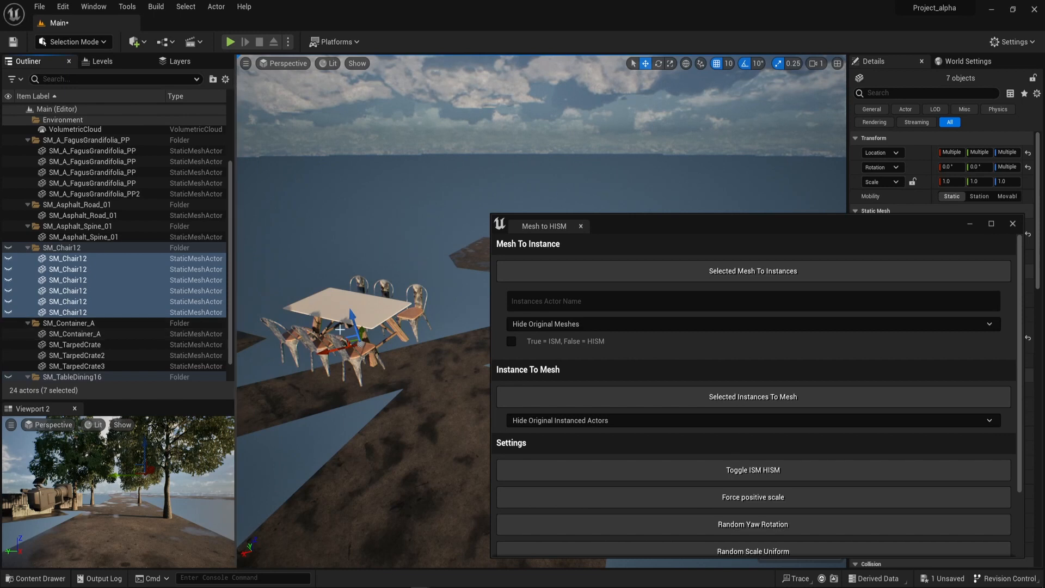
pyautogui.click(355, 223)
pyautogui.click(326, 329)
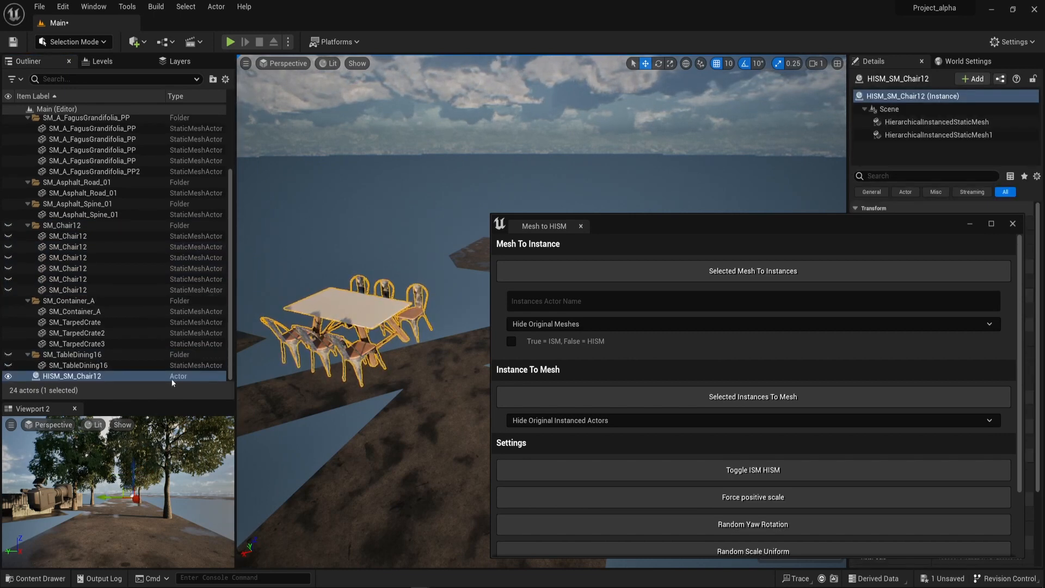
# Return the view to the trees and snap the HISM_SM_Chair12 actor to the current view.
pyautogui.keyDown('alt'); pyautogui.moveTo(339, 333); pyautogui.dragTo(394, 288); pyautogui.keyUp('alt')
pyautogui.moveTo(663, 226); pyautogui.dragTo(549, 505)
pyautogui.moveTo(476, 294); pyautogui.dragTo(389, 283, button='right')
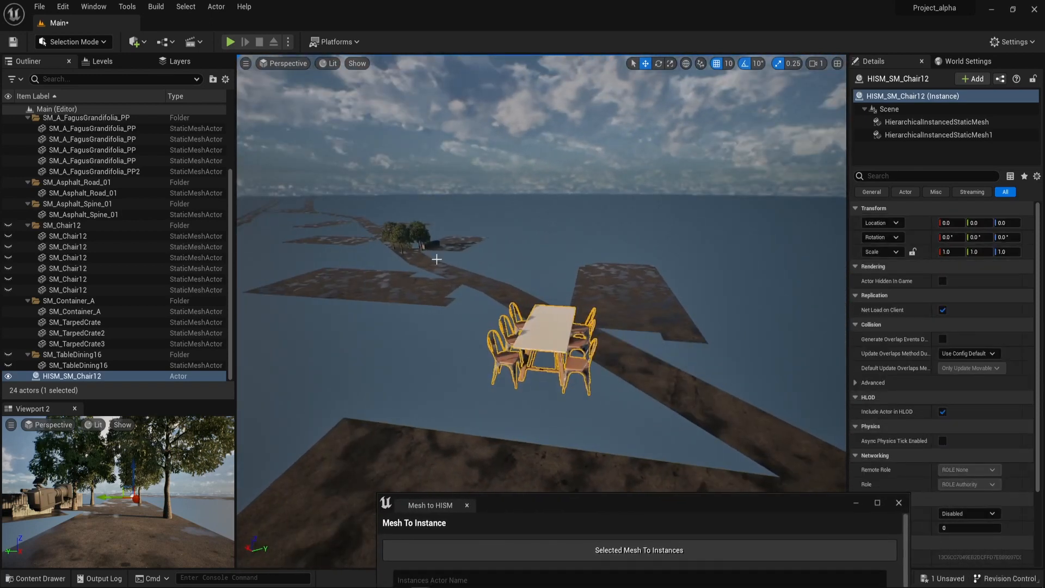
pyautogui.press('a')
pyautogui.moveTo(397, 223)
pyautogui.mouseDown(button='right')
pyautogui.moveTo(417, 229)
pyautogui.moveTo(397, 223)
pyautogui.mouseUp(button='right')
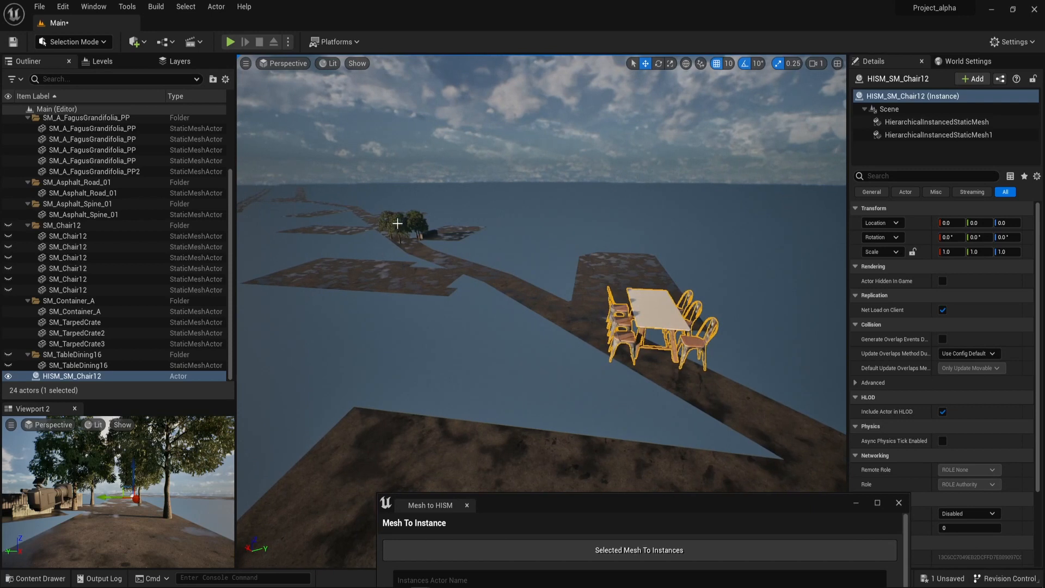
pyautogui.click(404, 213)
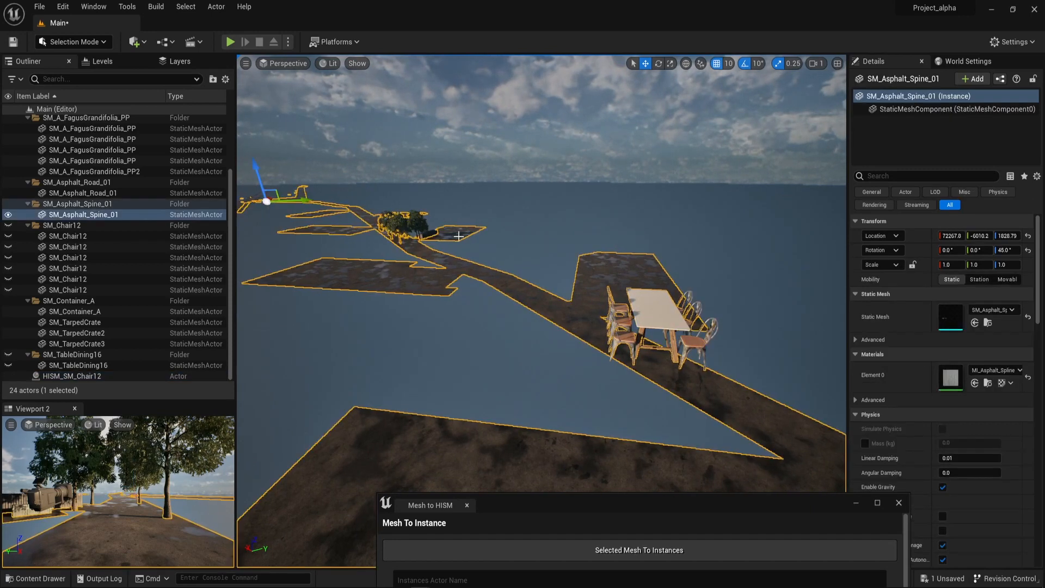
pyautogui.click(416, 223)
pyautogui.click(625, 158)
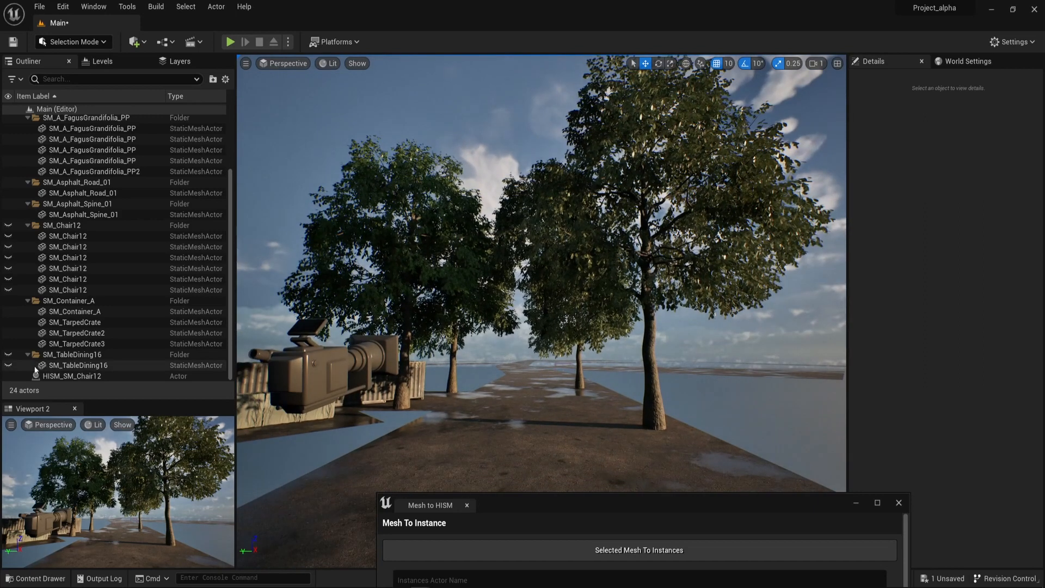
pyautogui.click(71, 376)
pyautogui.rightClick(483, 115)
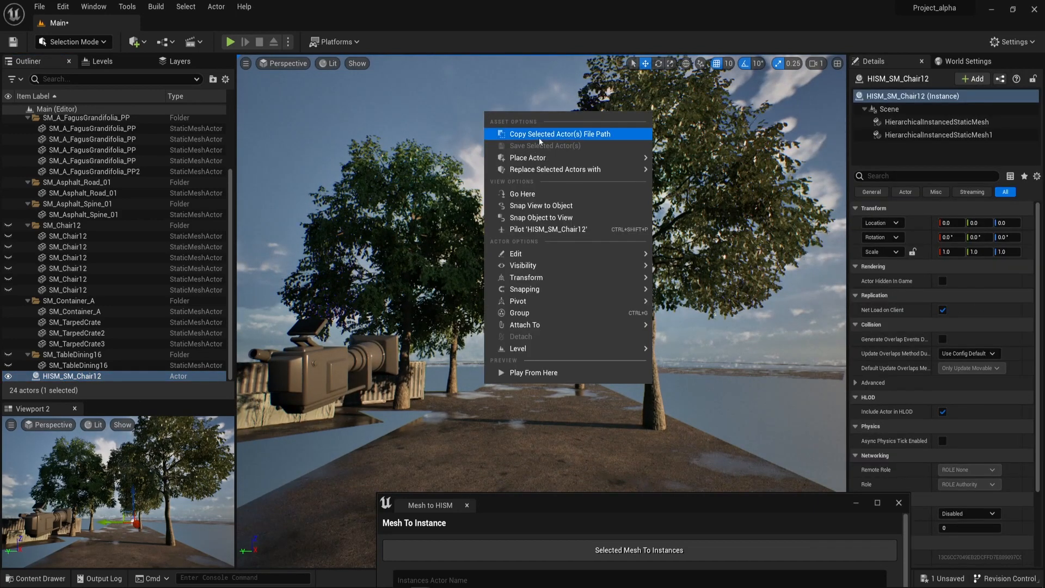
pyautogui.click(552, 221)
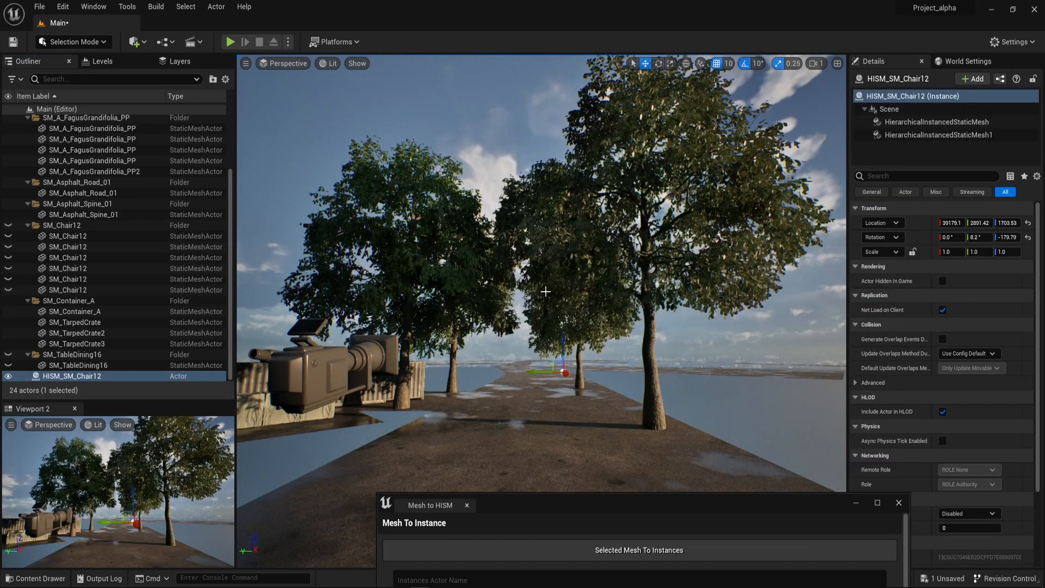
# Raise the HISM_SM_Chair12 actor to a Z location of 4343.53 and frame it.
pyautogui.moveTo(552, 221); pyautogui.dragTo(614, 276, button='right')
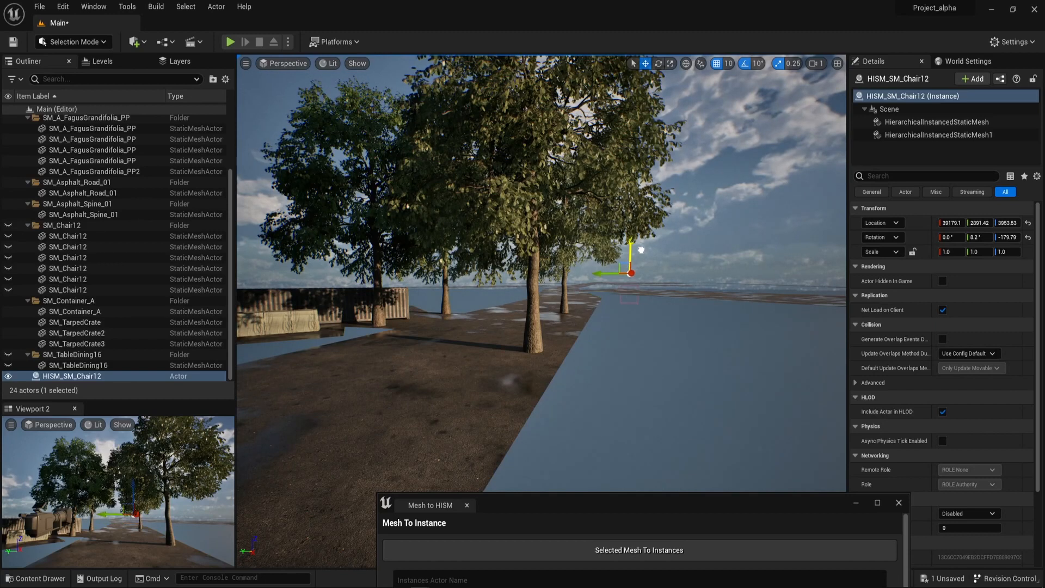
pyautogui.moveTo(675, 280); pyautogui.dragTo(751, 250, button='right')
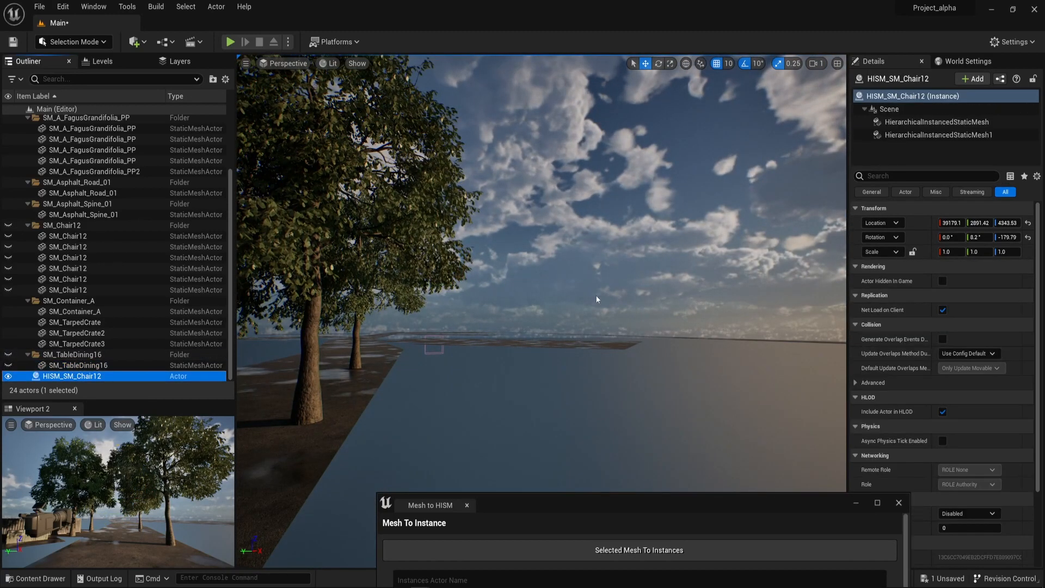
pyautogui.press('f')
pyautogui.moveTo(621, 309)
pyautogui.mouseDown(button='right')
pyautogui.moveTo(631, 381)
pyautogui.moveTo(620, 309)
pyautogui.mouseUp(button='right')
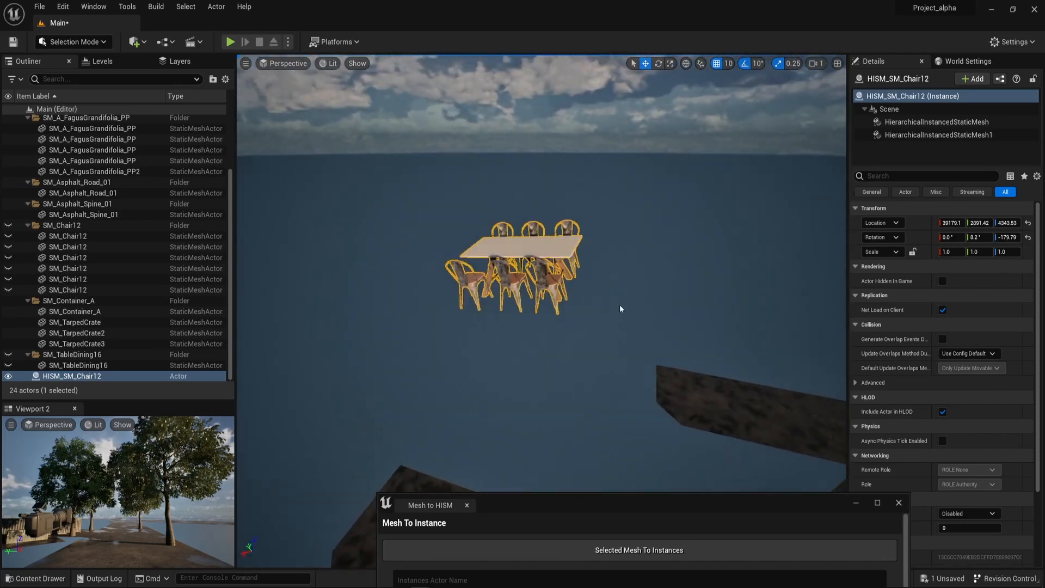
# Switch to Modeling Mode and reset the HISM_SM_Chair12 actor's location to its default.
pyautogui.click(76, 42)
pyautogui.click(75, 95)
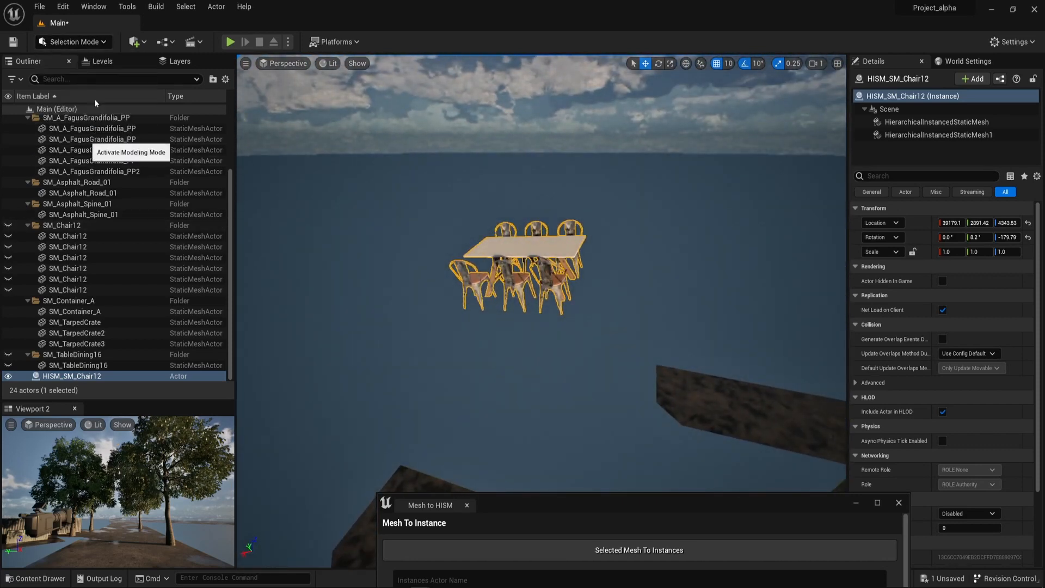
pyautogui.scroll(-3, 130, 370)
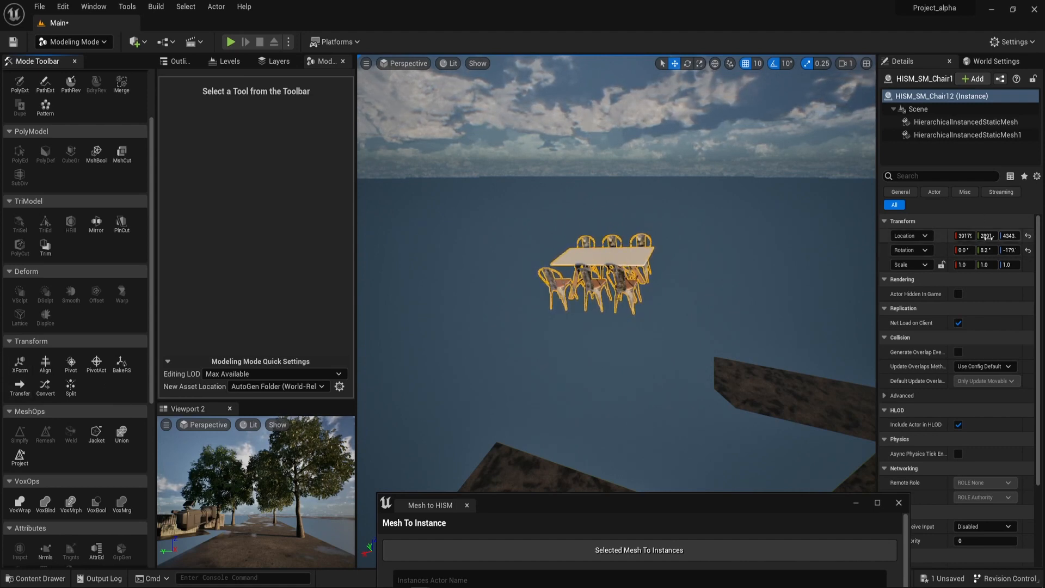
pyautogui.click(1028, 236)
# Try to center the pivot of the HISM_SM_Chair12 actor with the Pivot tool.
pyautogui.moveTo(795, 264); pyautogui.dragTo(653, 218, button='right')
pyautogui.press('f')
pyautogui.moveTo(550, 283); pyautogui.dragTo(502, 330, button='right')
pyautogui.moveTo(724, 308); pyautogui.dragTo(503, 338, button='right')
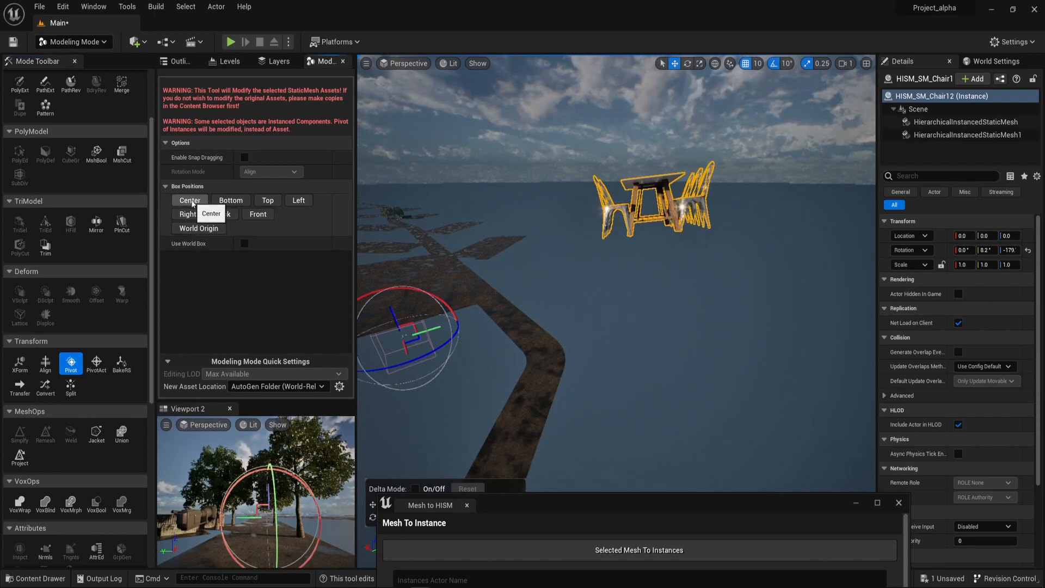
pyautogui.moveTo(547, 365)
pyautogui.keyDown('alt'); pyautogui.mouseDown()
pyautogui.moveTo(604, 366)
pyautogui.moveTo(523, 356)
pyautogui.moveTo(547, 354)
pyautogui.mouseUp(); pyautogui.keyUp('alt')
pyautogui.moveTo(429, 327); pyautogui.dragTo(406, 332, button='right')
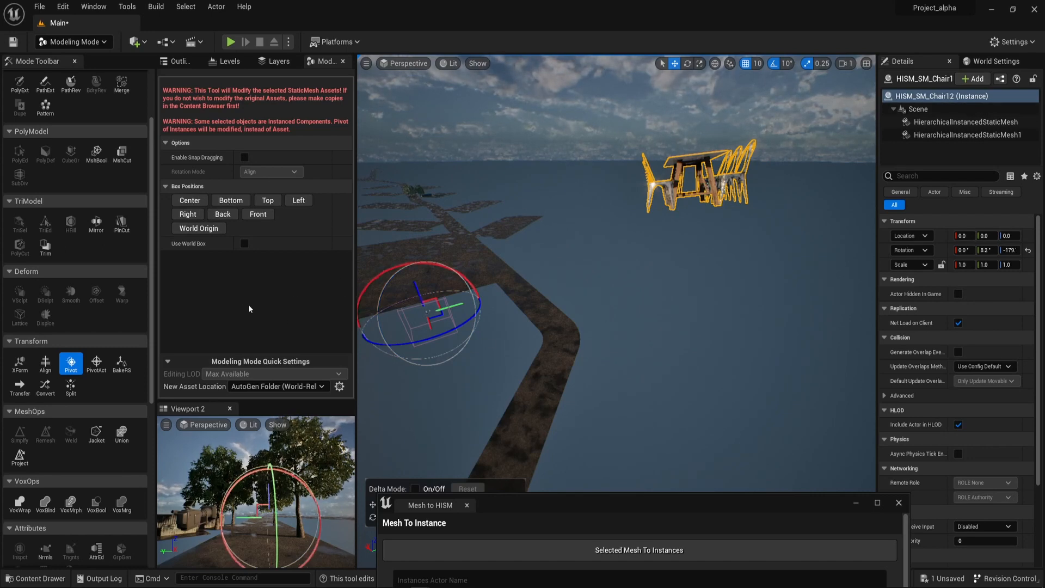
# Return to Selection Mode and delete the HISM_SM_Chair12 actor.
pyautogui.moveTo(664, 239); pyautogui.dragTo(661, 207, button='right')
pyautogui.press('Delete')
pyautogui.moveTo(531, 505); pyautogui.dragTo(711, 237)
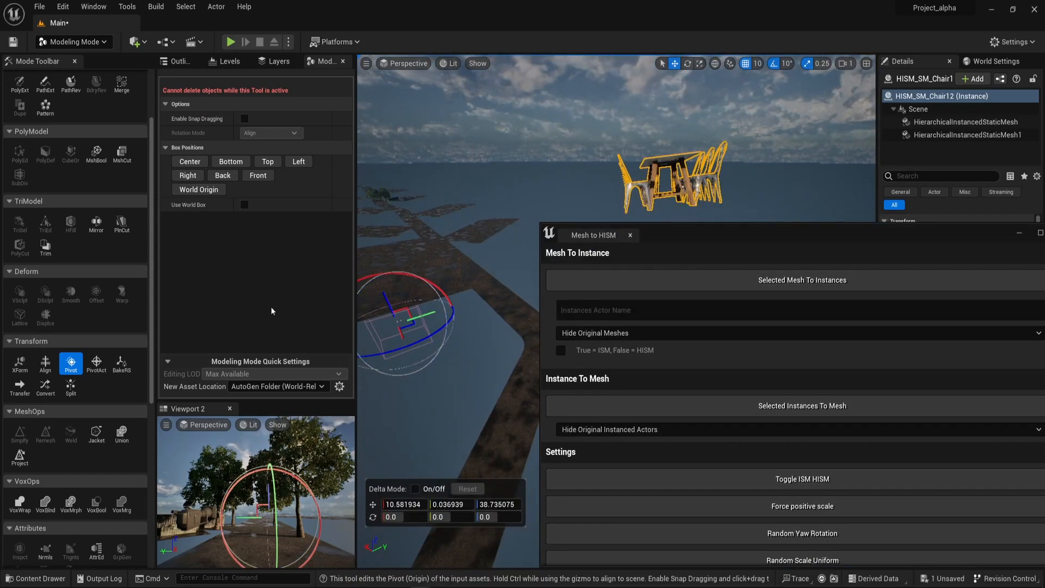
pyautogui.click(71, 42)
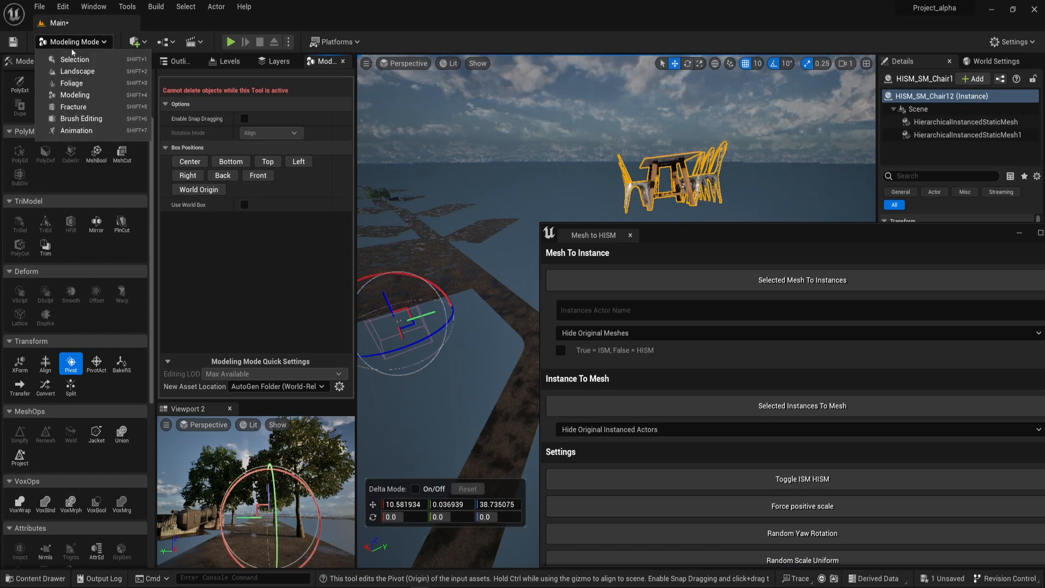
pyautogui.click(61, 70)
pyautogui.press('Delete')
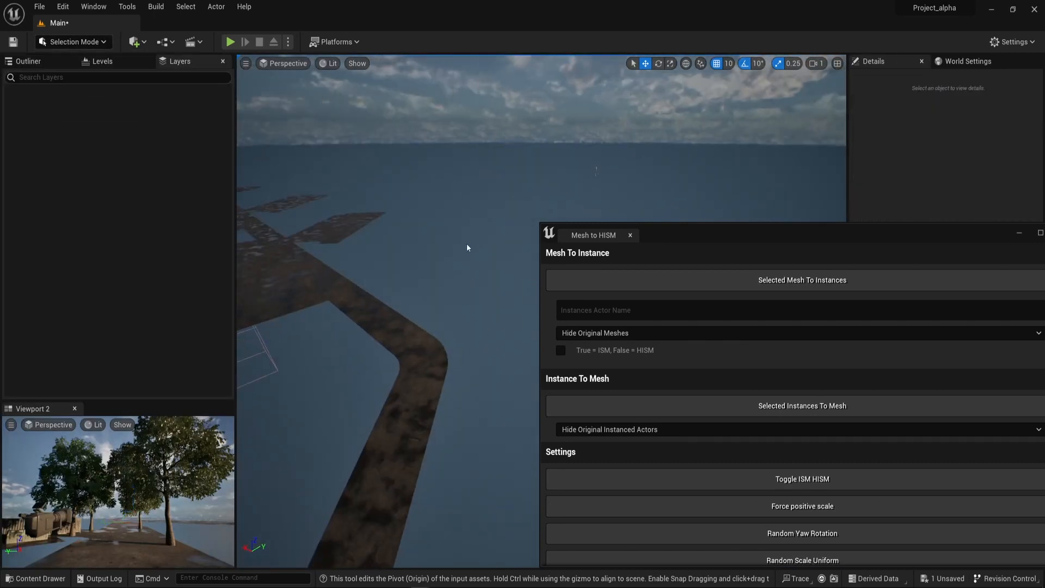
# Select all actors of the Furniture level and make the hidden chairs and dining table visible again.
pyautogui.moveTo(711, 237); pyautogui.dragTo(647, 229)
pyautogui.click(28, 61)
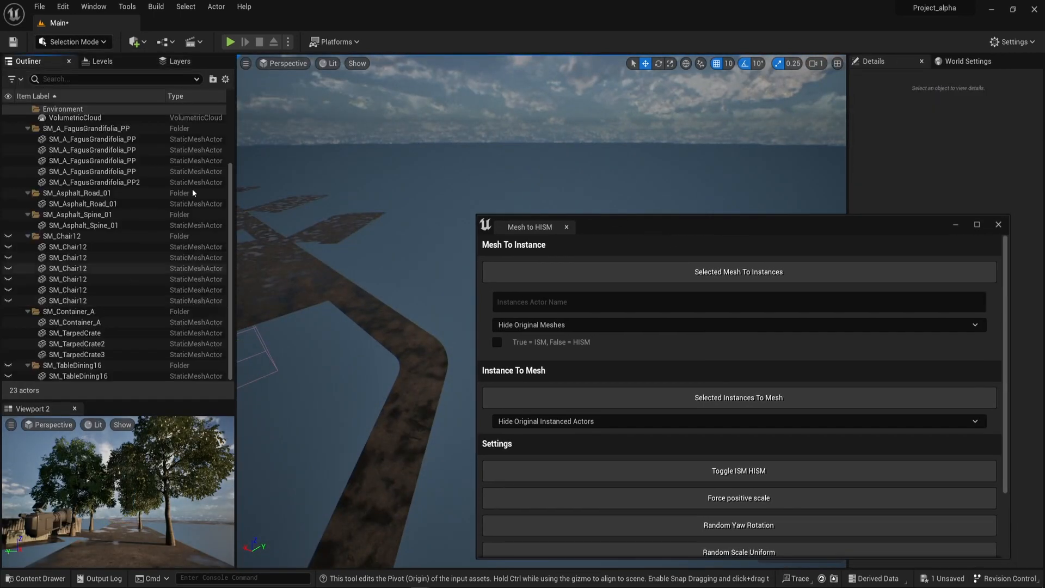
pyautogui.click(104, 61)
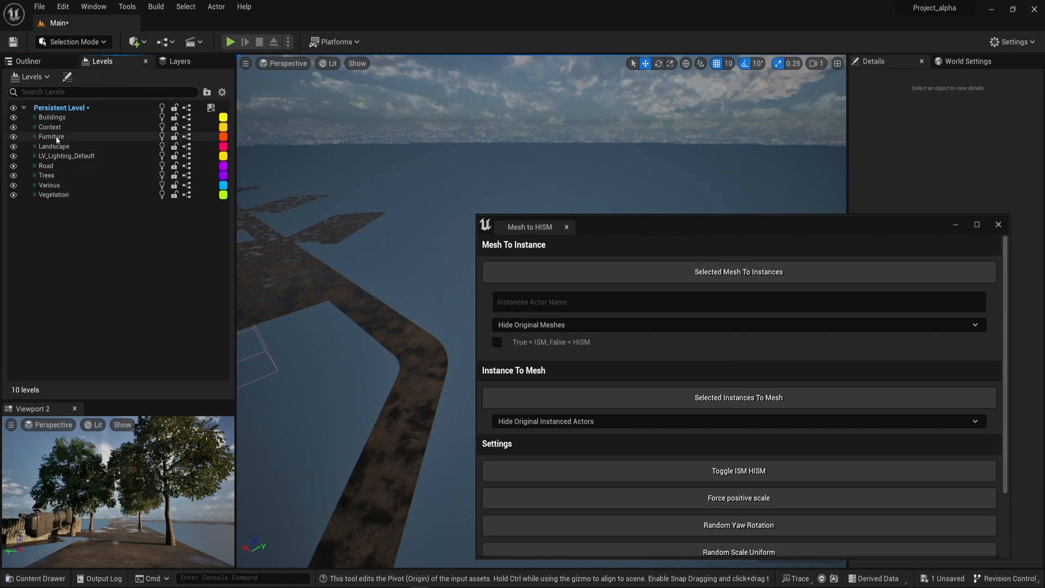
pyautogui.rightClick(57, 138)
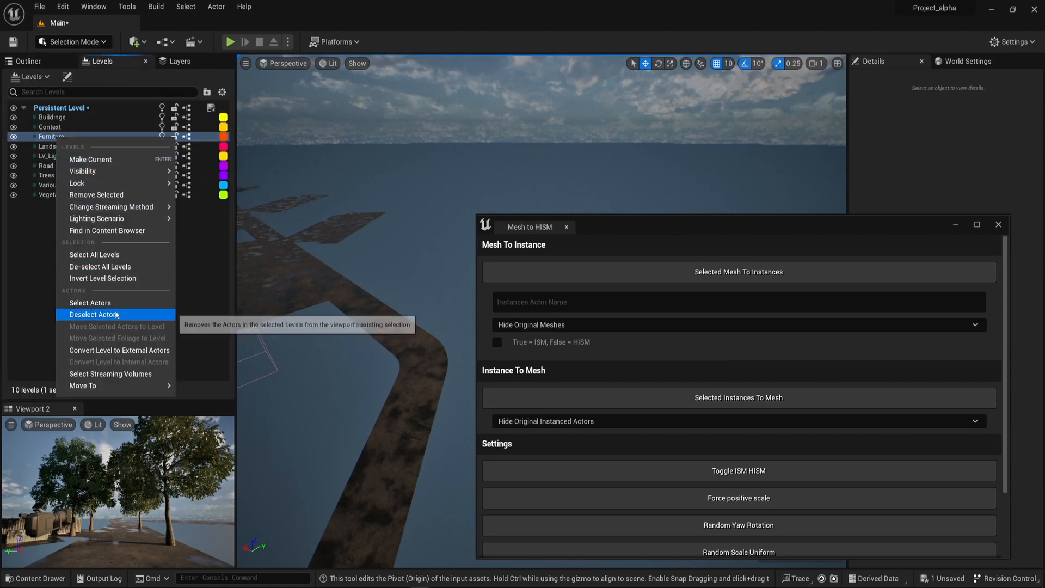
pyautogui.click(90, 302)
pyautogui.click(28, 61)
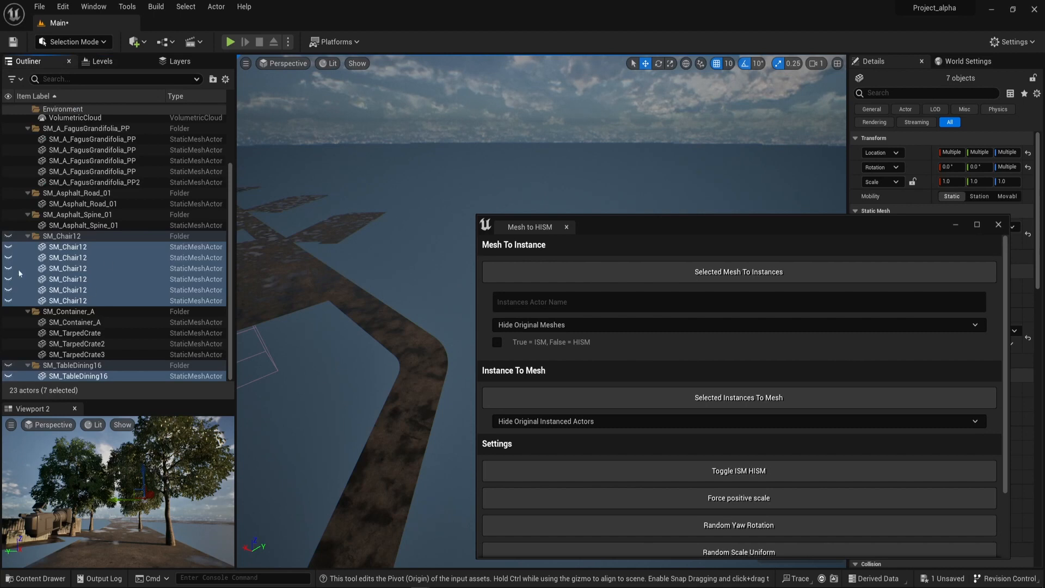
pyautogui.click(7, 248)
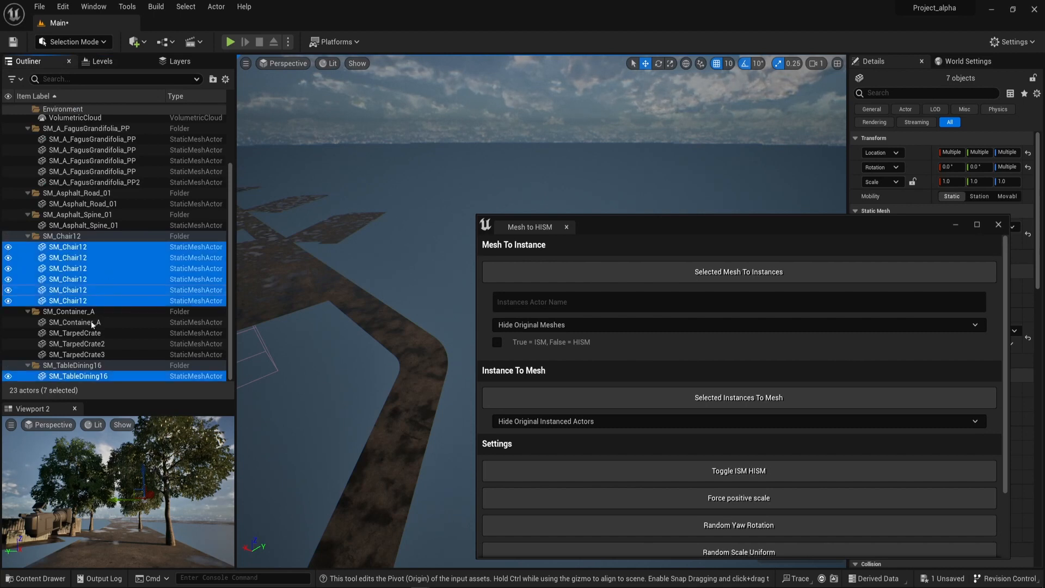
# Move the SM_TableDining16 actor into the SM_Chair12 folder and select it together with all six chairs.
pyautogui.click(78, 377)
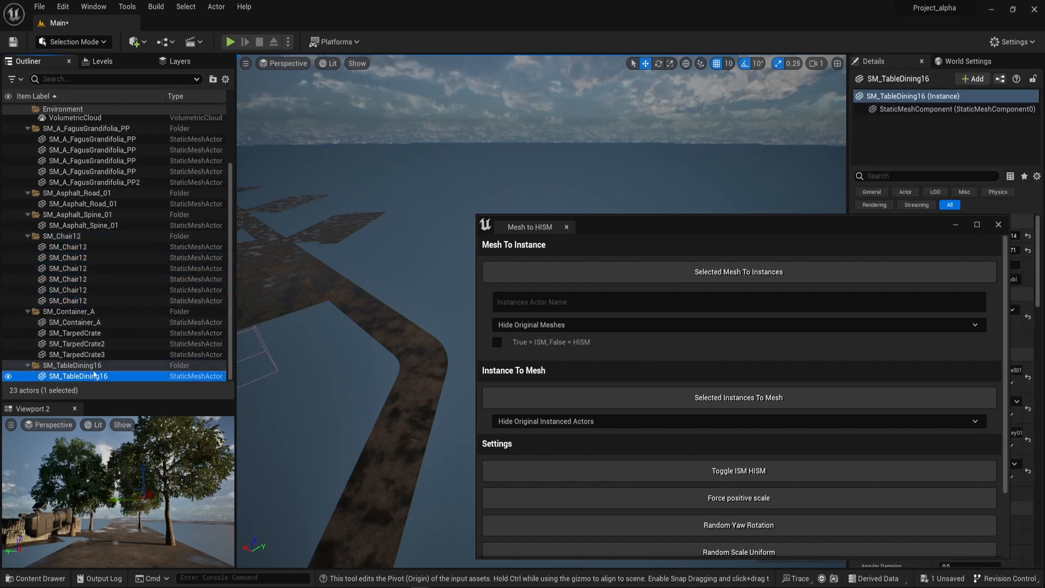
pyautogui.moveTo(98, 374); pyautogui.dragTo(68, 237)
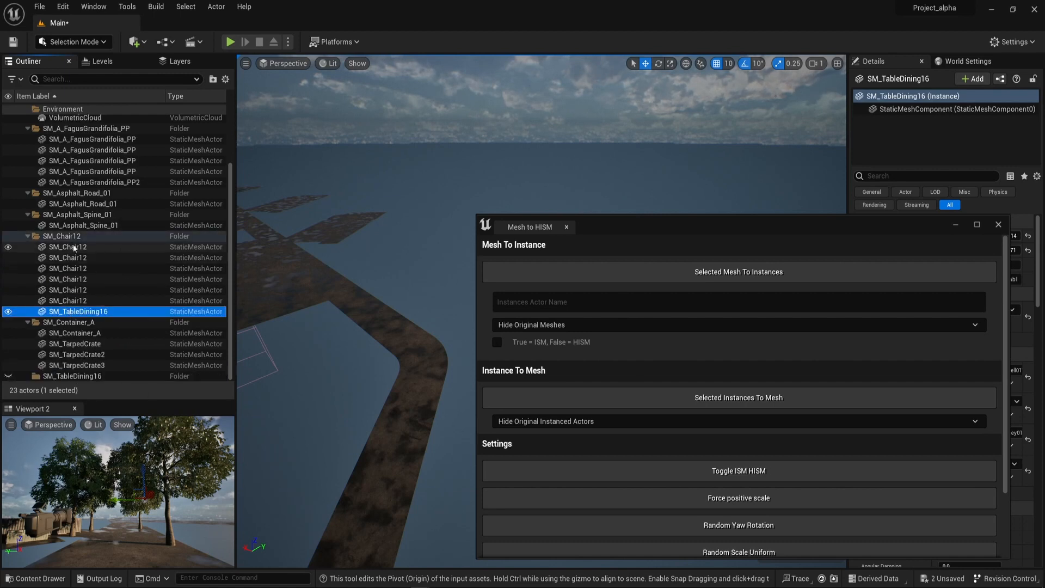
pyautogui.keyDown('shift'); pyautogui.click(68, 246); pyautogui.keyUp('shift')
pyautogui.moveTo(631, 227); pyautogui.dragTo(573, 464)
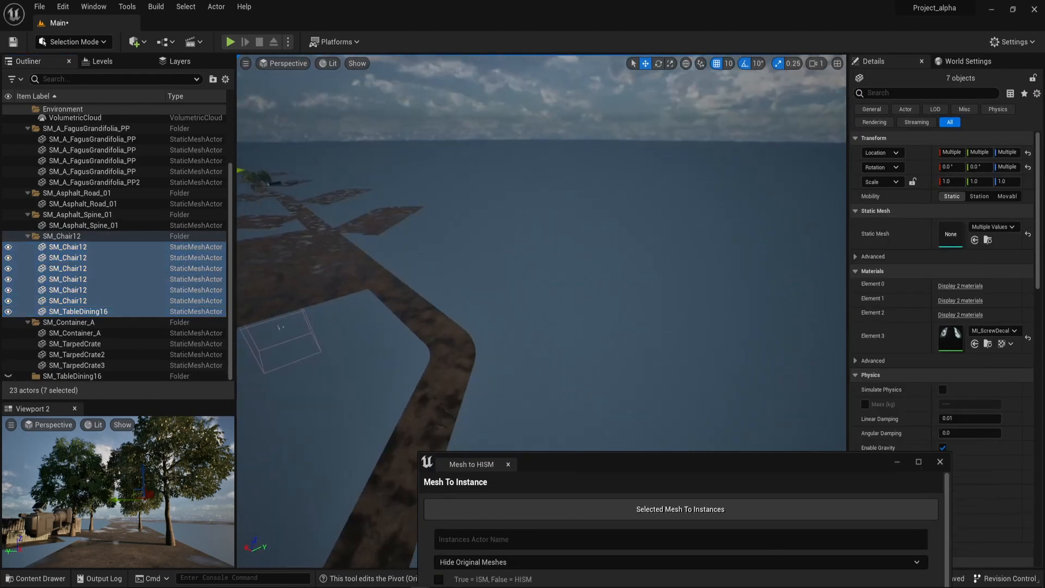
# Examine the dining set from several sides, selecting one SM_Chair12 and SM_TableDining16 individually.
pyautogui.press('f')
pyautogui.moveTo(571, 310); pyautogui.dragTo(402, 232, button='right')
pyautogui.click(492, 215)
pyautogui.moveTo(594, 234); pyautogui.dragTo(552, 253, button='right')
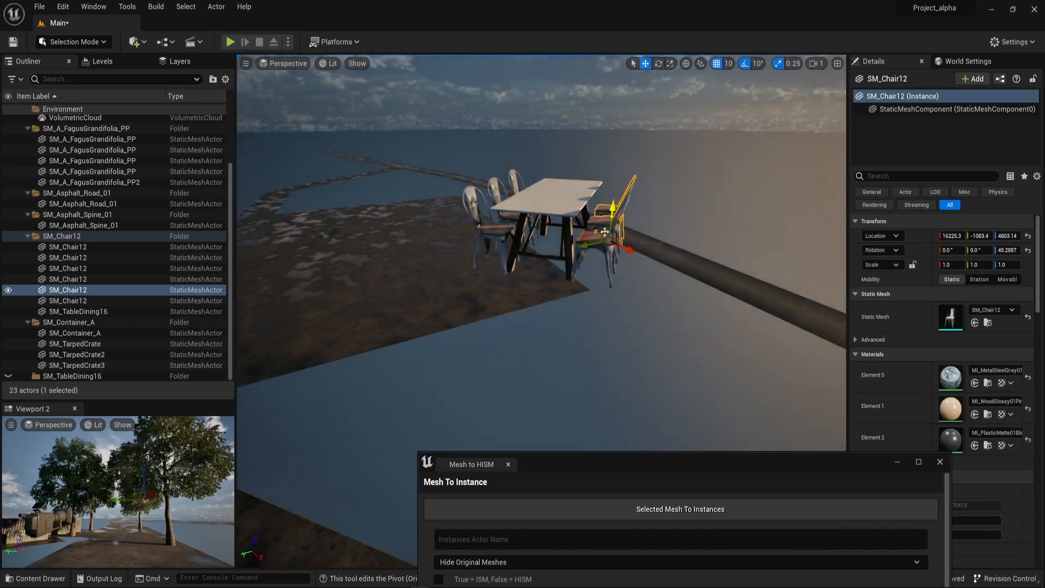
pyautogui.click(550, 201)
pyautogui.moveTo(549, 202); pyautogui.dragTo(538, 153, button='right')
pyautogui.scroll(-4, 550, 177)
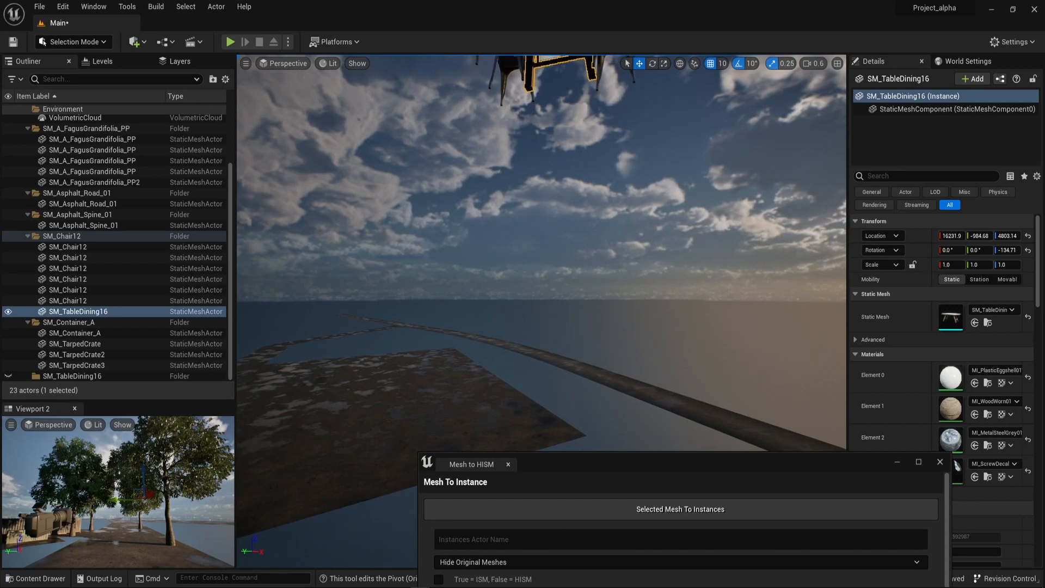
pyautogui.press('f')
pyautogui.keyDown('alt'); pyautogui.moveTo(653, 261); pyautogui.dragTo(793, 271); pyautogui.keyUp('alt')
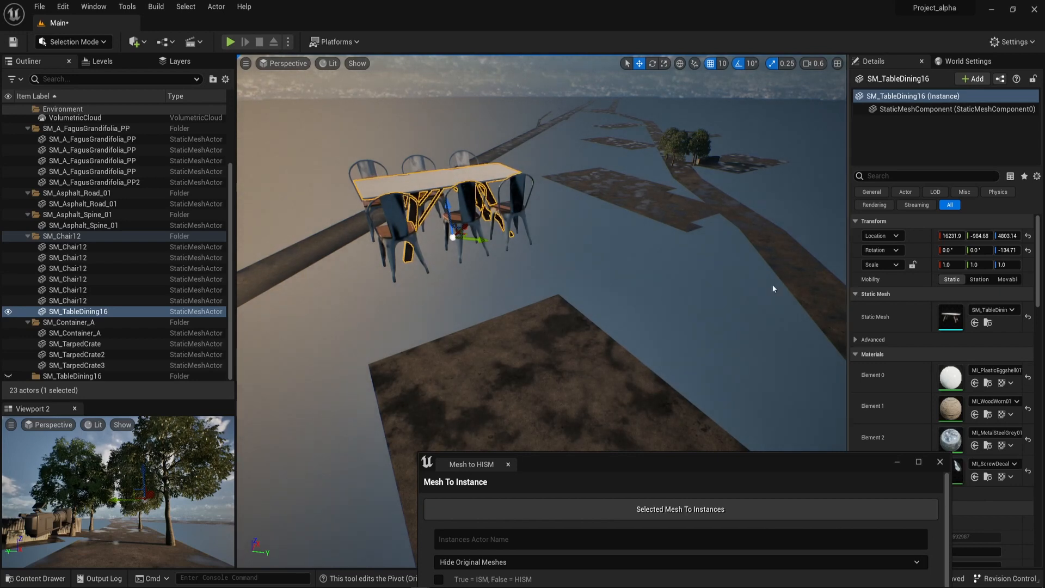
# Switch to the Hillside project editor and select the Housing_BalconySD level instance on a furnished balcony.
pyautogui.moveTo(663, 461); pyautogui.dragTo(521, 315)
pyautogui.hotkey('alt', 'Tab')
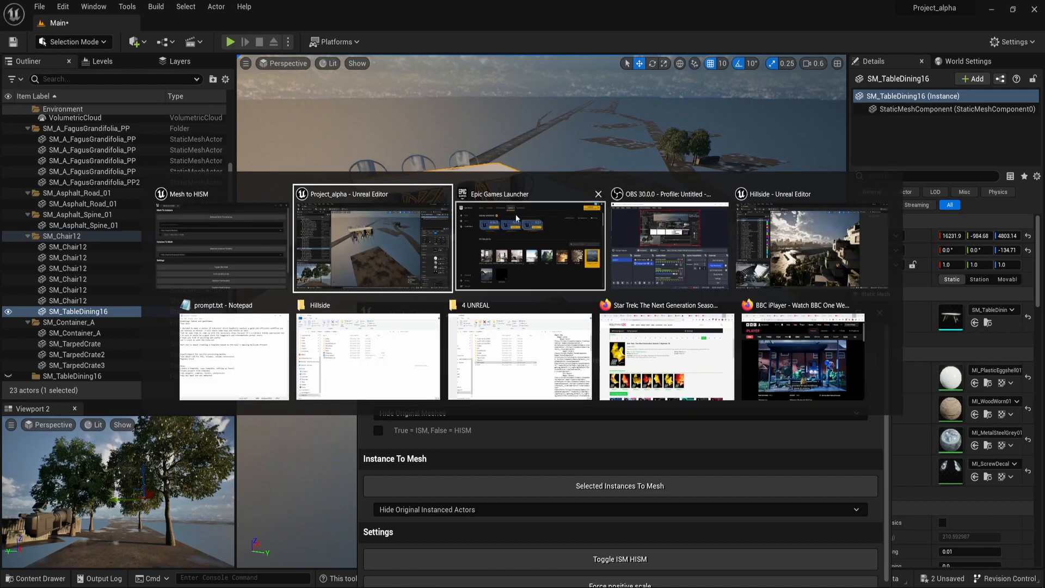
pyautogui.click(670, 255)
pyautogui.hotkey('alt', 'Tab')
pyautogui.click(809, 266)
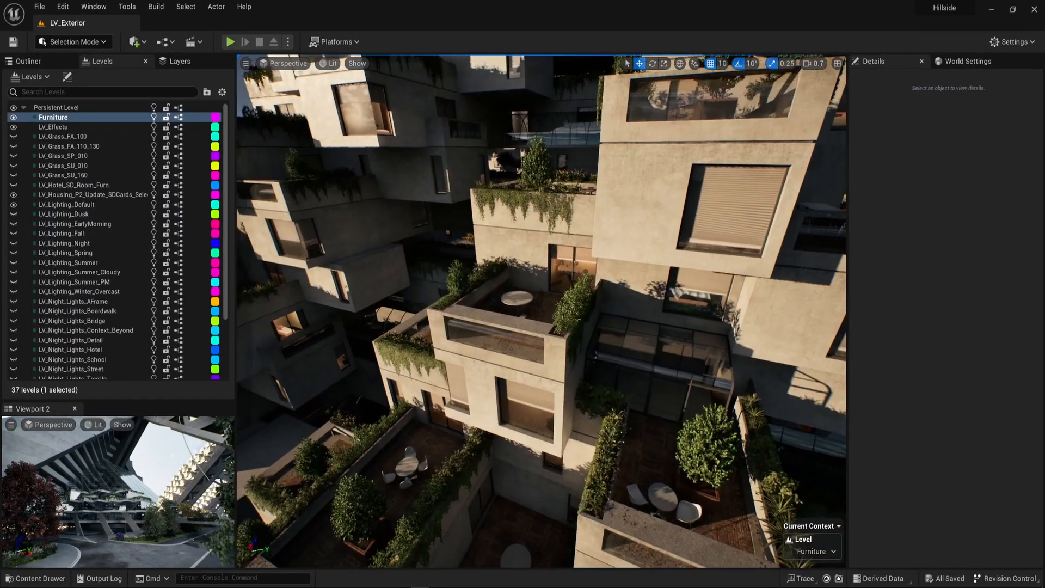
pyautogui.moveTo(662, 445); pyautogui.dragTo(592, 514, button='right')
pyautogui.click(698, 518)
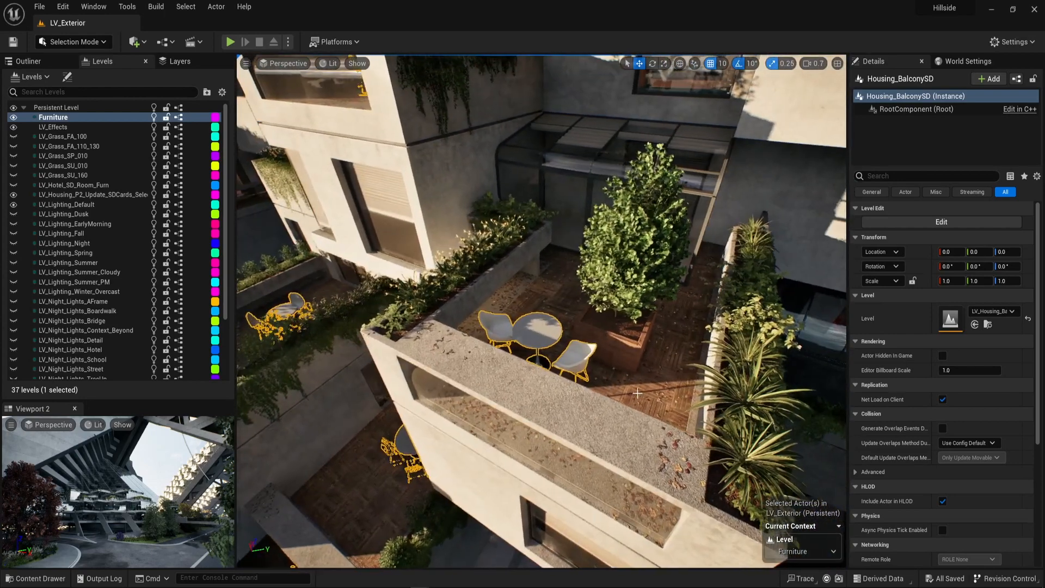
# Open the Housing_BalconySD level instance for editing and examine the ISM_Housing_BalcSD balcony furniture.
pyautogui.rightClick(591, 514)
pyautogui.moveTo(626, 297)
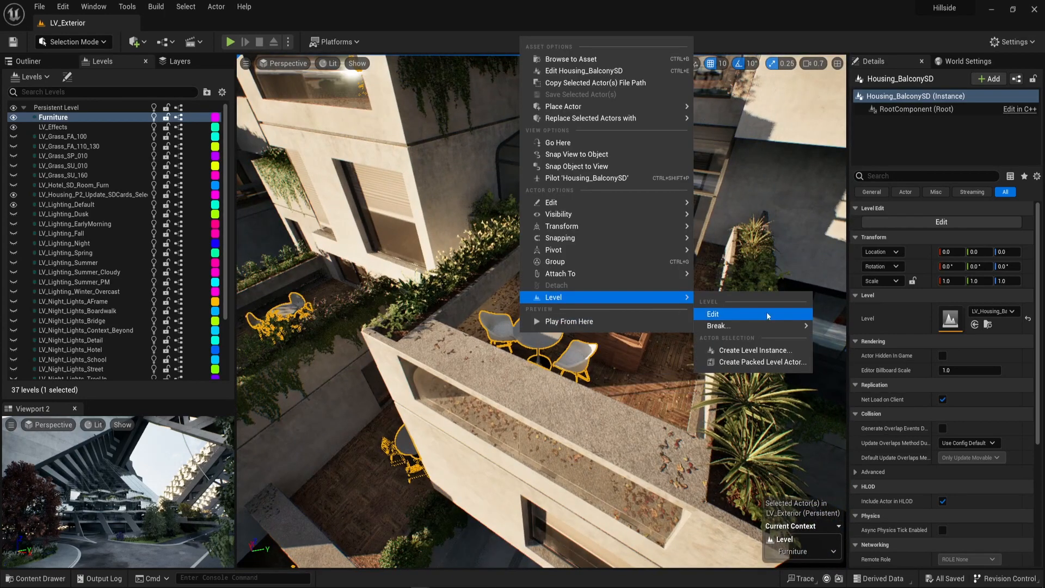
pyautogui.click(713, 303)
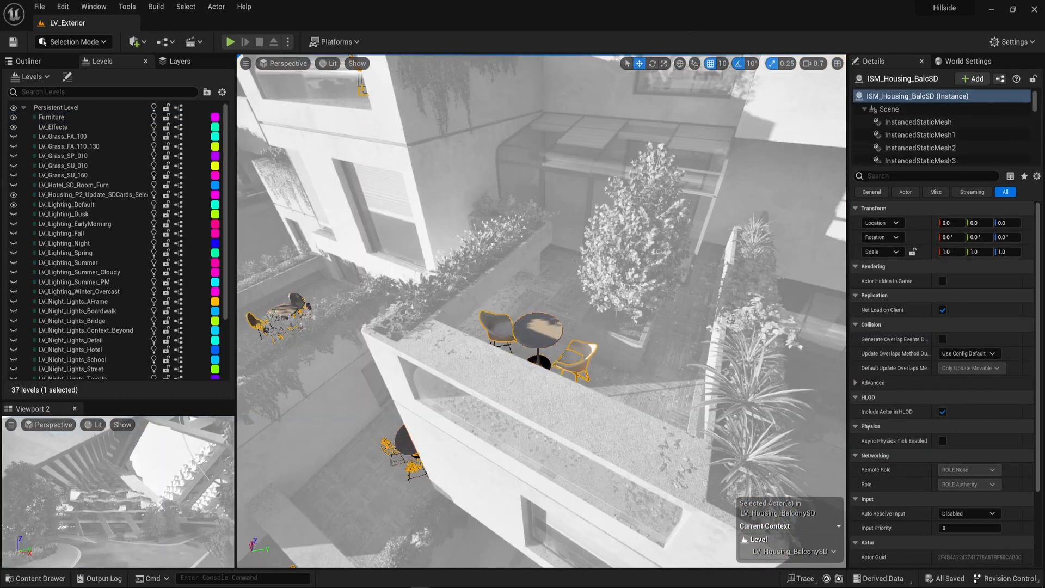
pyautogui.moveTo(542, 310); pyautogui.dragTo(272, 276, button='right')
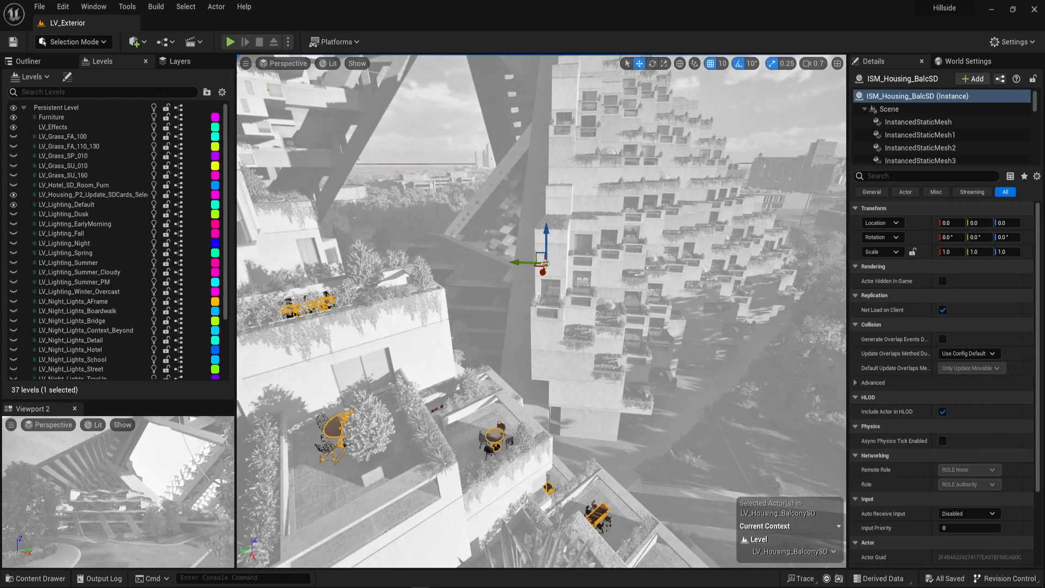
pyautogui.moveTo(272, 277); pyautogui.dragTo(384, 281, button='right')
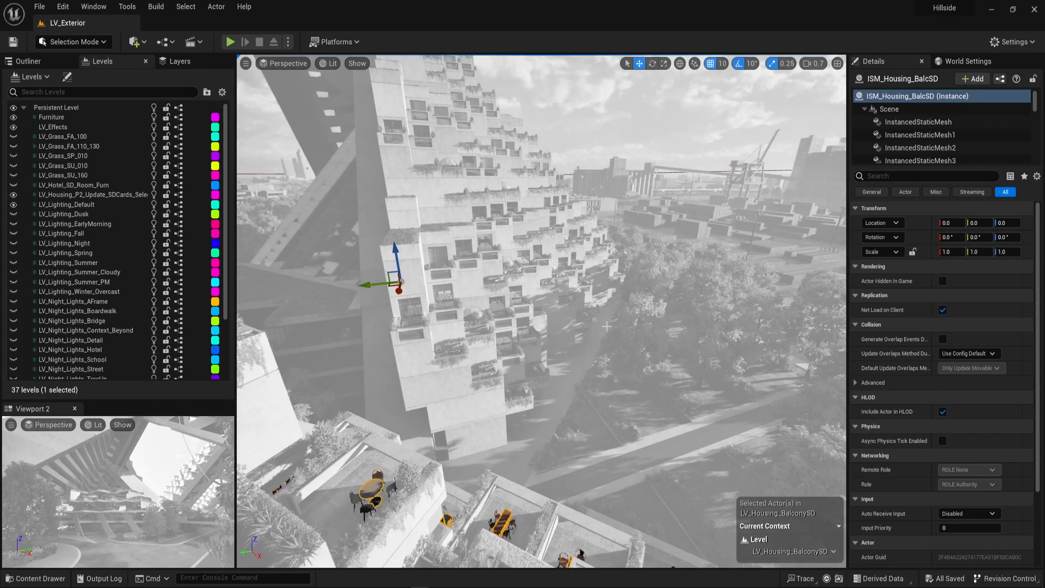
pyautogui.press('f')
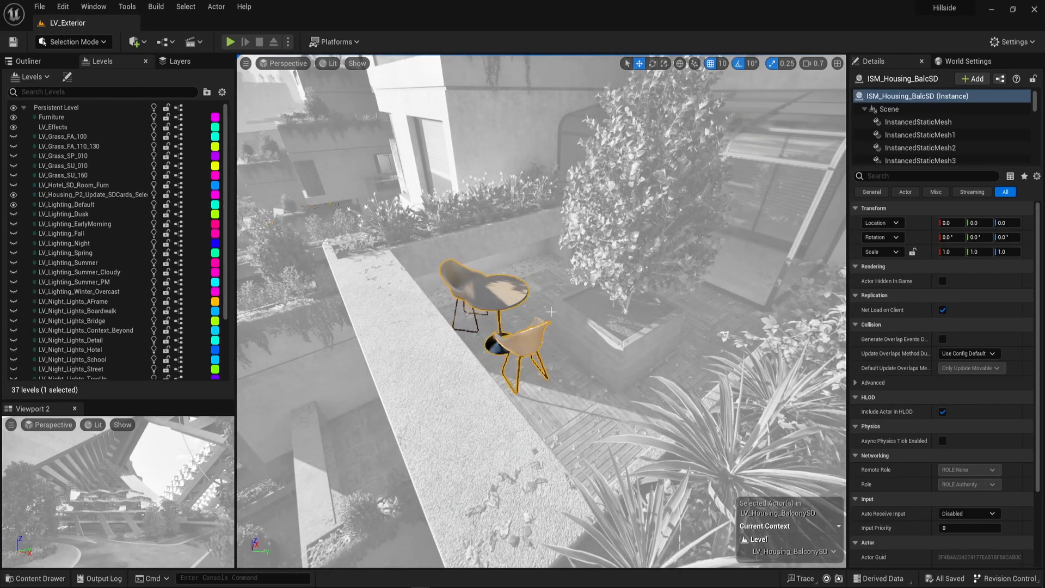
pyautogui.moveTo(568, 362); pyautogui.dragTo(474, 261, button='right')
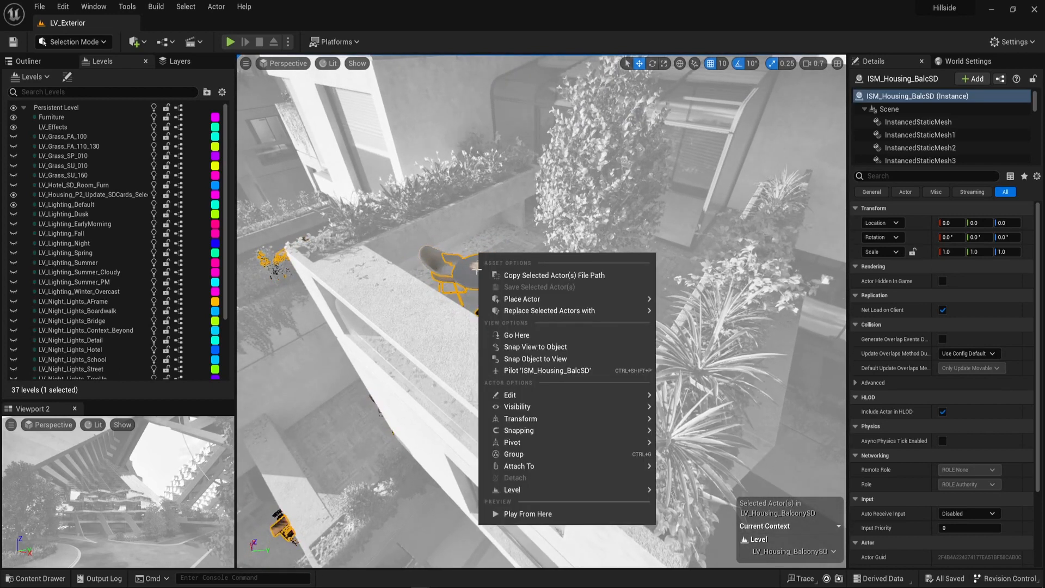
# Discard the Housing_BalconySD level instance edit and switch back to the Project_alpha editor.
pyautogui.moveTo(626, 488)
pyautogui.moveTo(584, 504)
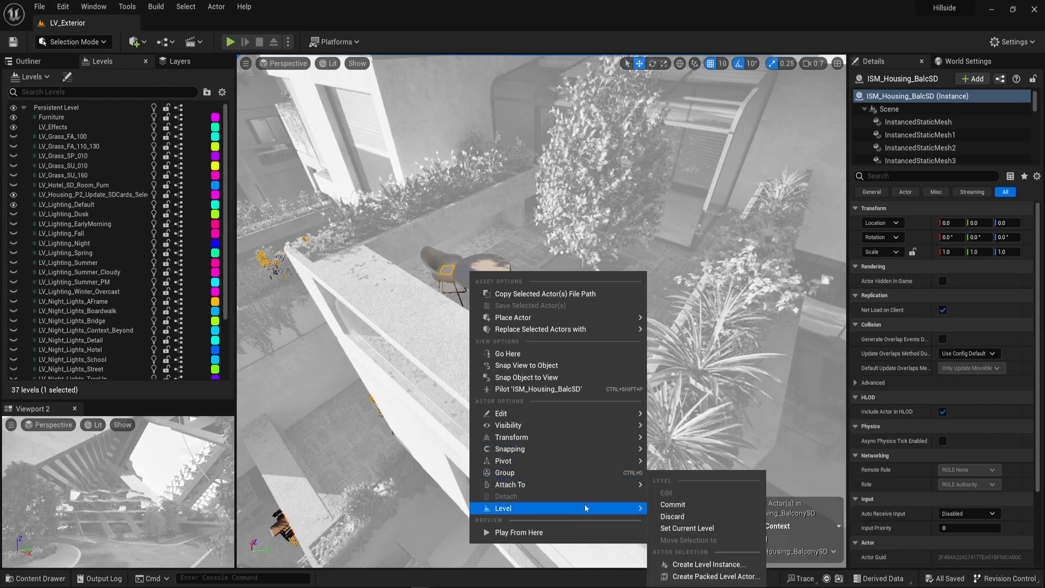
pyautogui.click(699, 517)
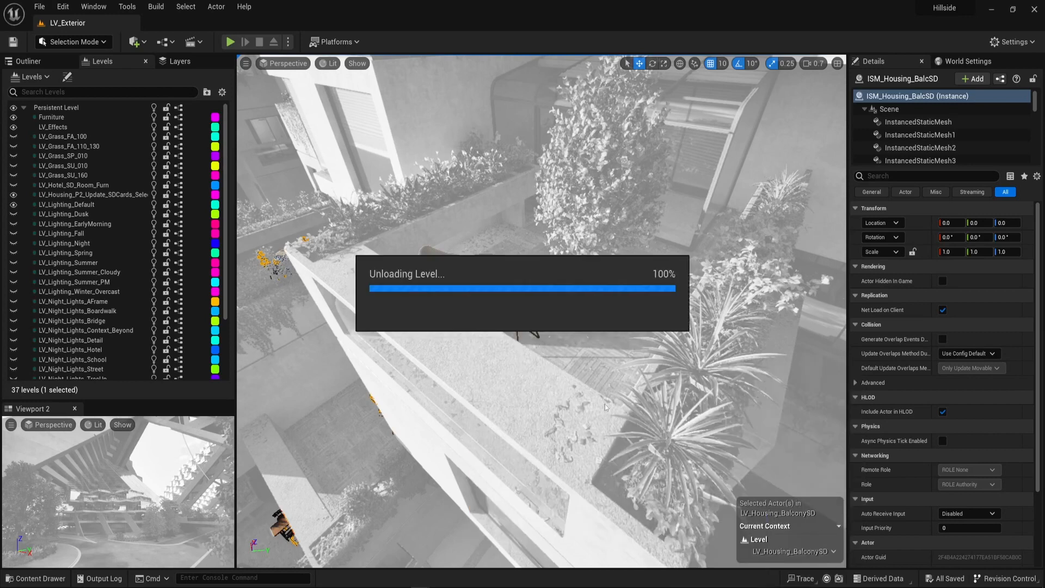
pyautogui.hotkey('alt', 'Tab')
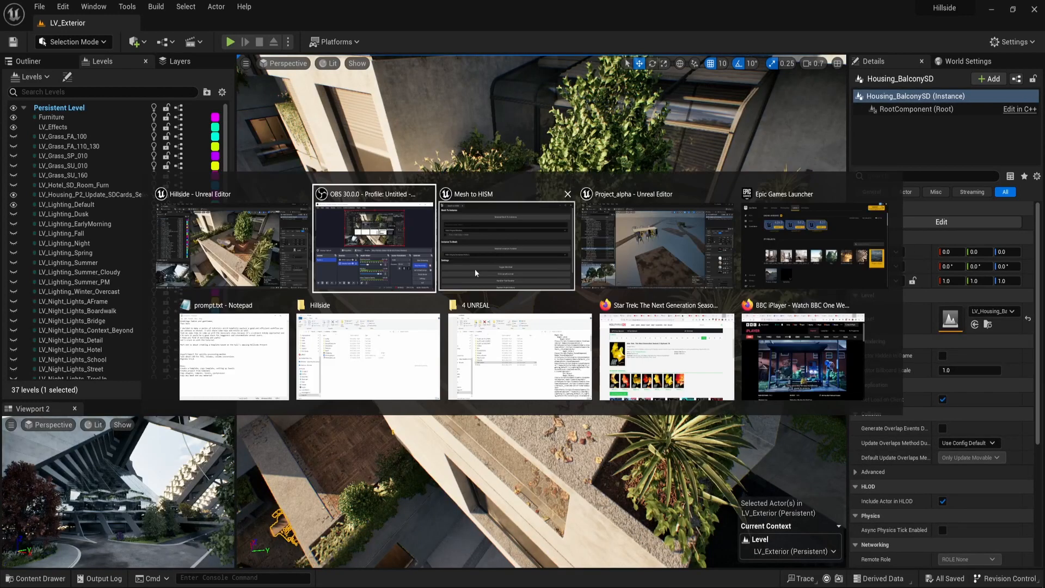
pyautogui.click(656, 265)
# Enable the ISM option in the Mesh to HISM utility and minimize its window.
pyautogui.keyDown('alt'); pyautogui.moveTo(533, 239); pyautogui.dragTo(743, 250); pyautogui.keyUp('alt')
pyautogui.moveTo(735, 318); pyautogui.dragTo(843, 356)
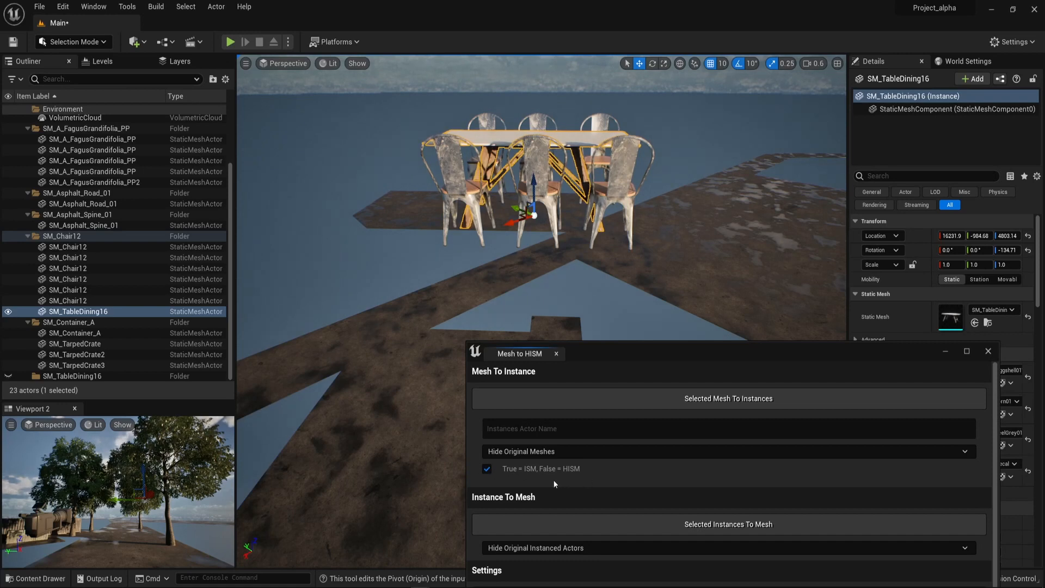
pyautogui.keyDown('alt'); pyautogui.moveTo(579, 242); pyautogui.dragTo(479, 250); pyautogui.keyUp('alt')
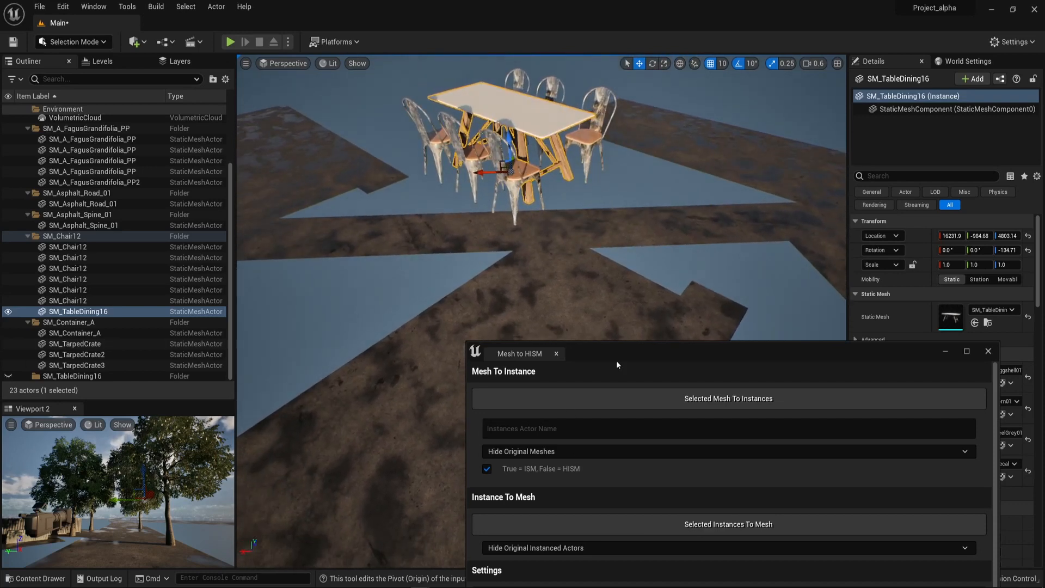
pyautogui.moveTo(617, 355); pyautogui.dragTo(640, 131)
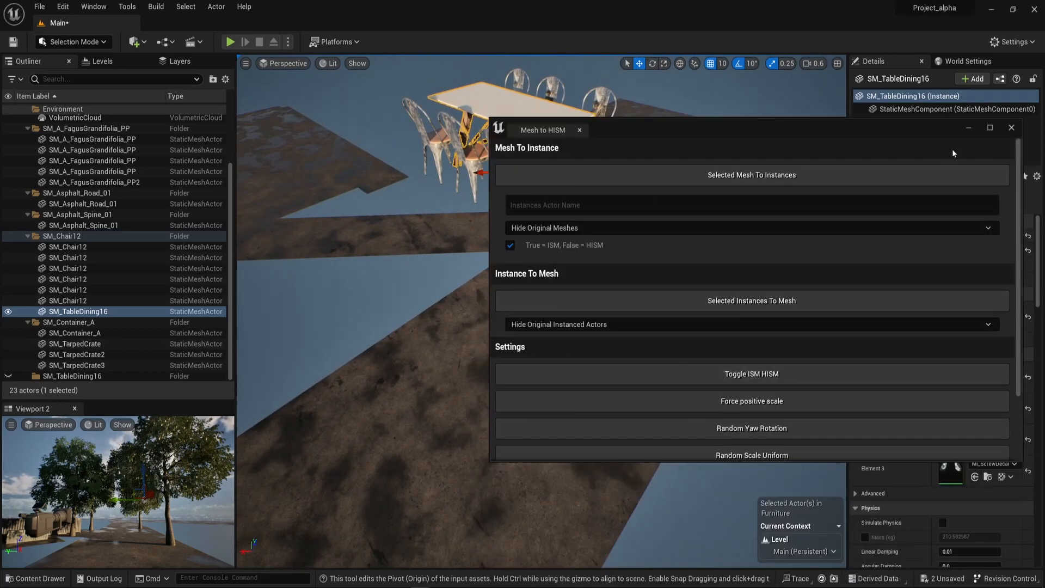
pyautogui.click(969, 127)
# Examine the selected dining table and the chairs around it from different angles and distances.
pyautogui.press('f')
pyautogui.keyDown('alt'); pyautogui.moveTo(625, 275); pyautogui.dragTo(649, 283); pyautogui.keyUp('alt')
pyautogui.scroll(-3, 624, 276)
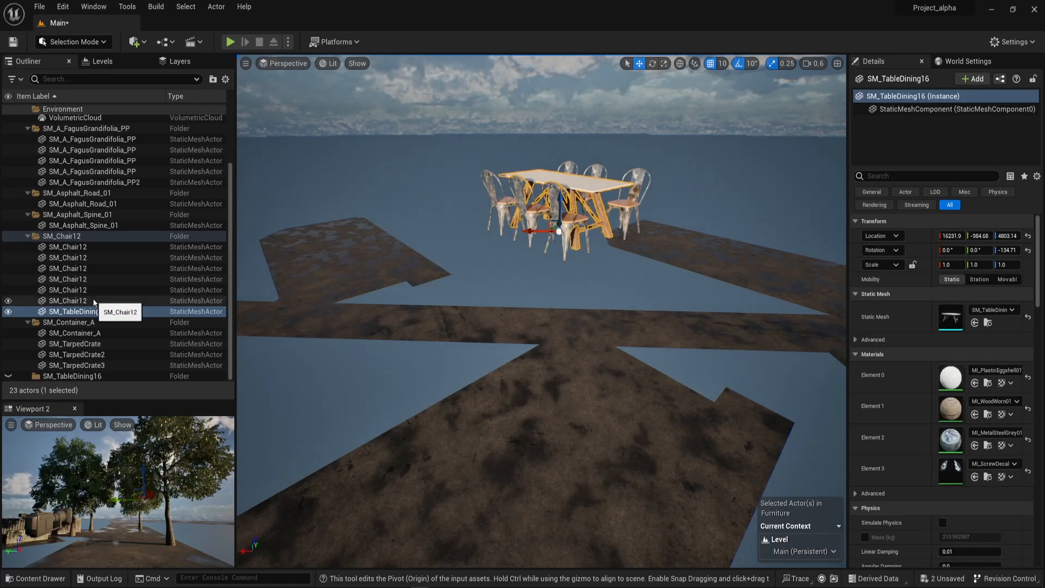
pyautogui.moveTo(628, 225); pyautogui.dragTo(638, 203, button='right')
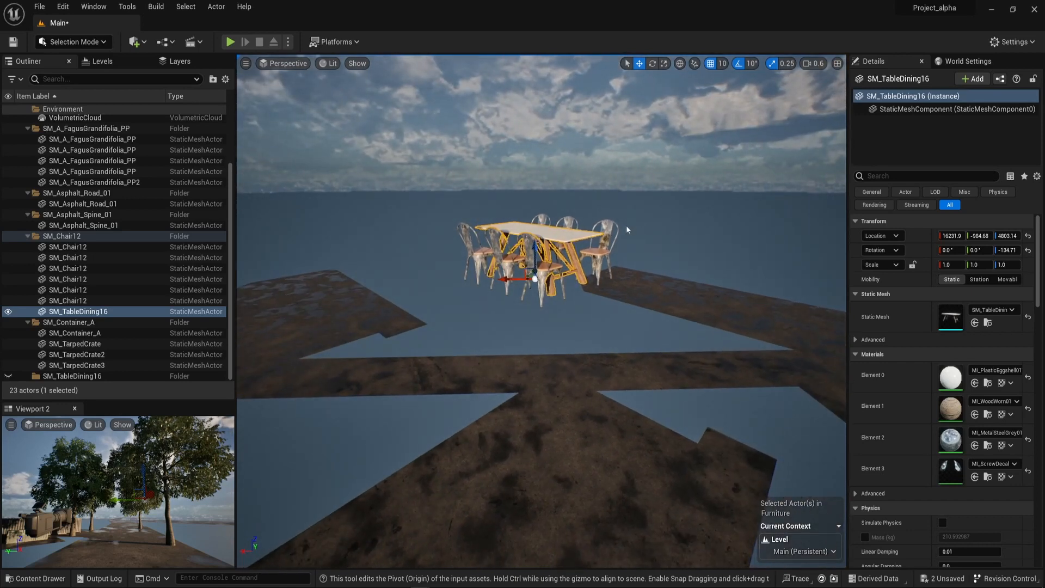
pyautogui.moveTo(619, 227); pyautogui.dragTo(649, 256, button='right')
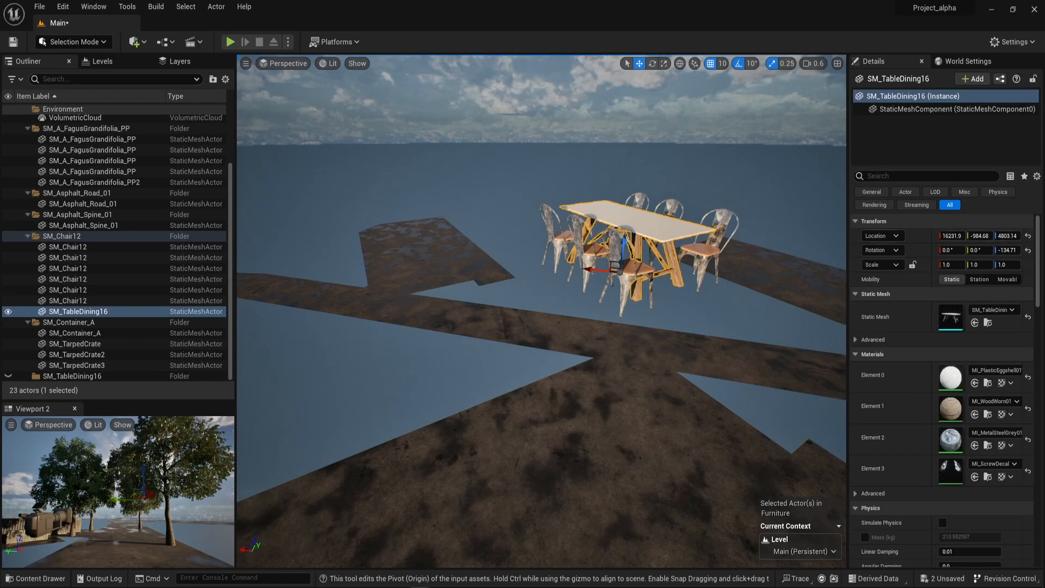
pyautogui.moveTo(649, 256); pyautogui.dragTo(425, 283, button='right')
pyautogui.moveTo(328, 316); pyautogui.dragTo(71, 310, button='right')
pyautogui.moveTo(534, 305)
pyautogui.mouseDown(button='right')
pyautogui.moveTo(593, 308)
pyautogui.moveTo(714, 288)
pyautogui.moveTo(532, 303)
pyautogui.mouseUp(button='right')
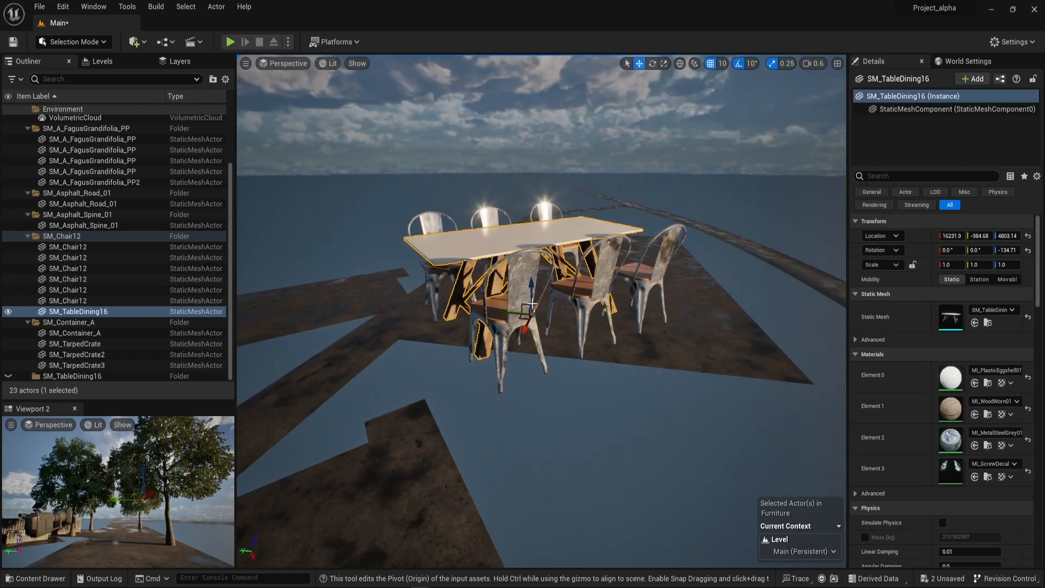
# Select a single chair, followed by all six chairs with the dining table, to compare their pivot positions.
pyautogui.click(508, 332)
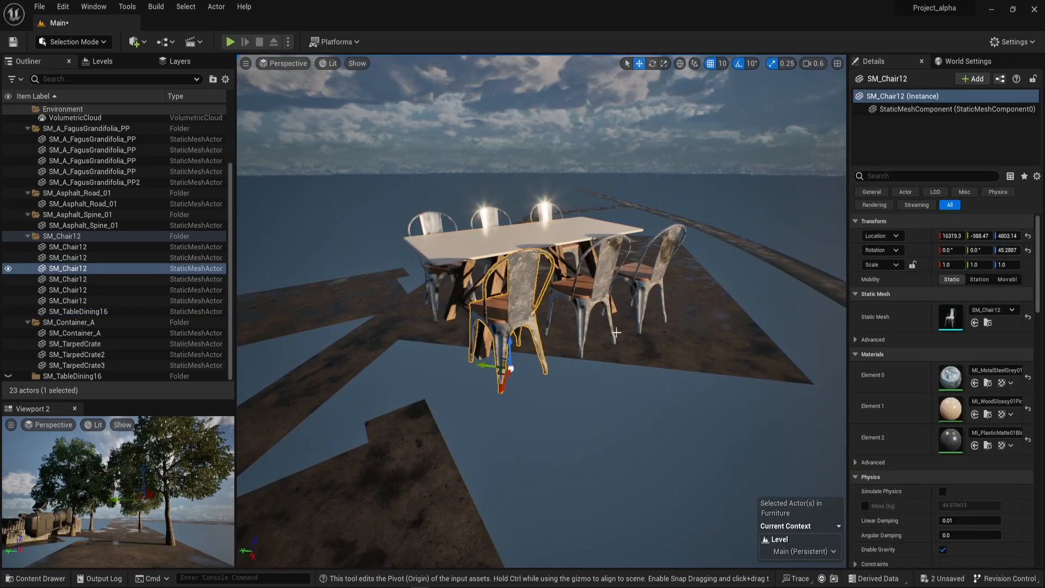
pyautogui.moveTo(707, 283); pyautogui.dragTo(626, 288, button='right')
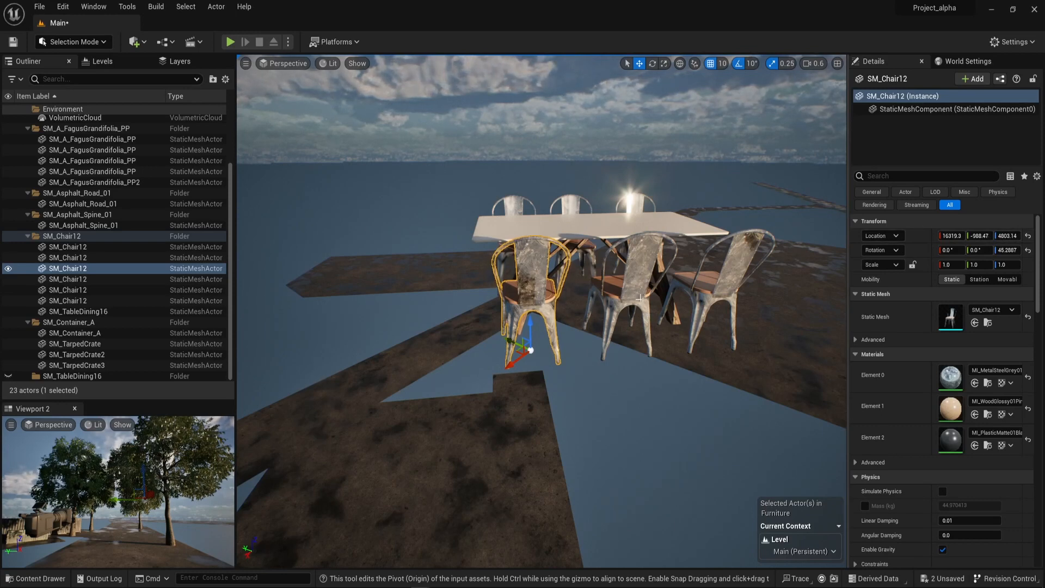
pyautogui.click(136, 246)
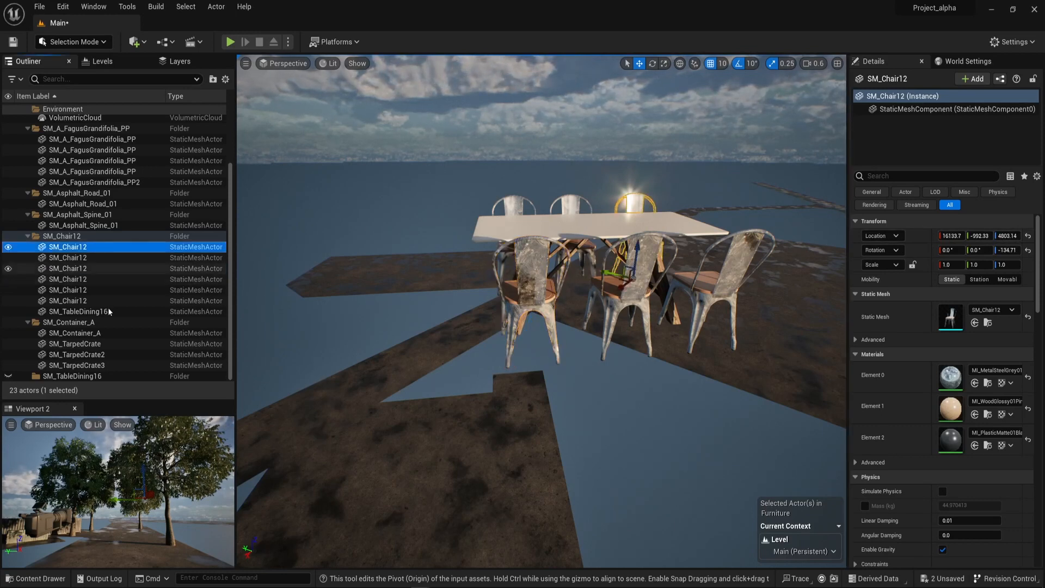
pyautogui.keyDown('shift'); pyautogui.click(136, 312); pyautogui.keyUp('shift')
pyautogui.moveTo(542, 337); pyautogui.dragTo(559, 302, button='right')
pyautogui.press('f')
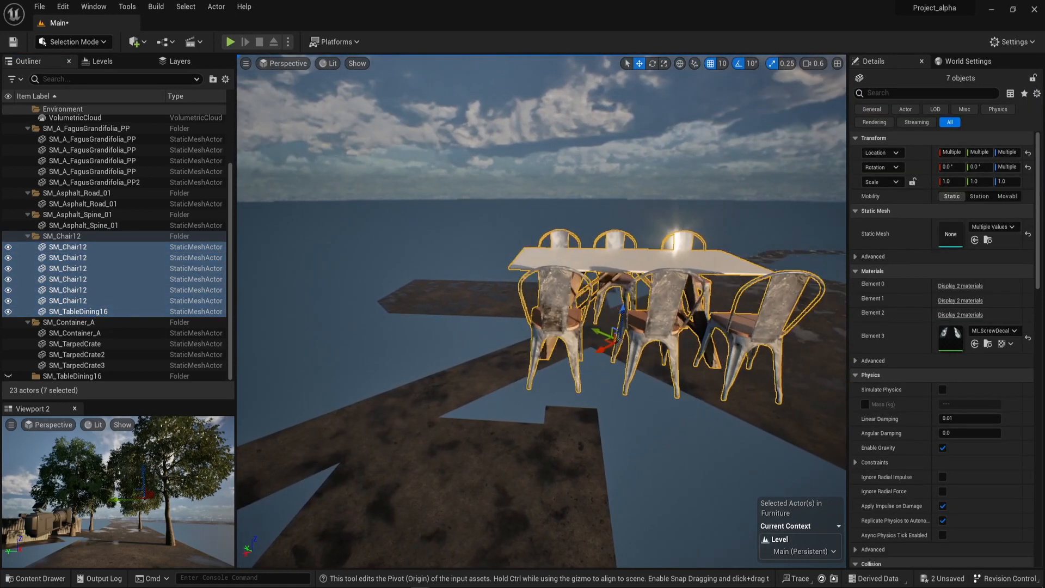
# Attach the six SM_Chair12 actors to SM_TableDining16 and raise the table to Z 4813.14.
pyautogui.click(85, 301)
pyautogui.keyDown('shift'); pyautogui.click(107, 249); pyautogui.keyUp('shift')
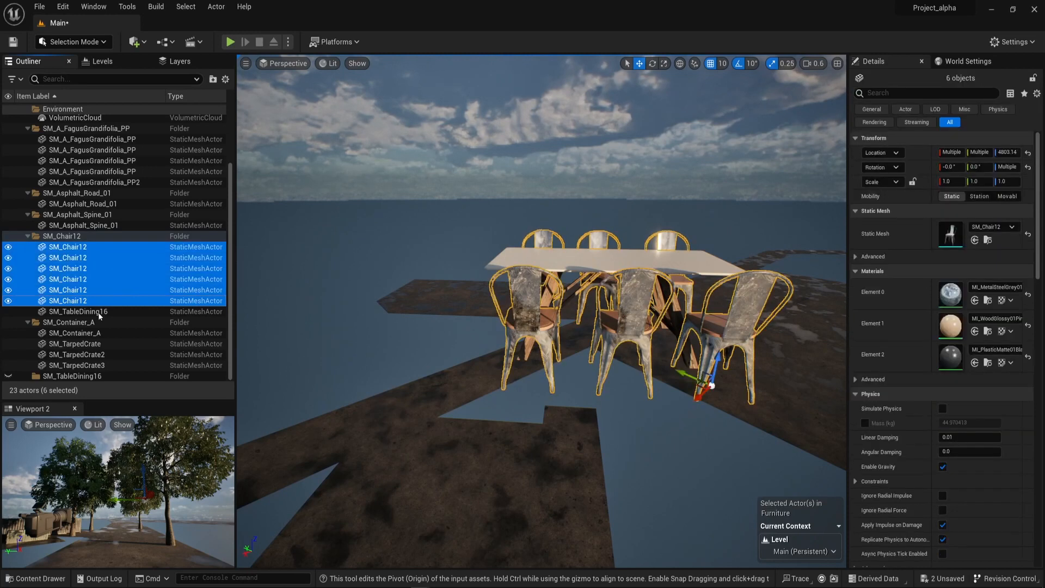
pyautogui.moveTo(86, 303); pyautogui.dragTo(89, 308)
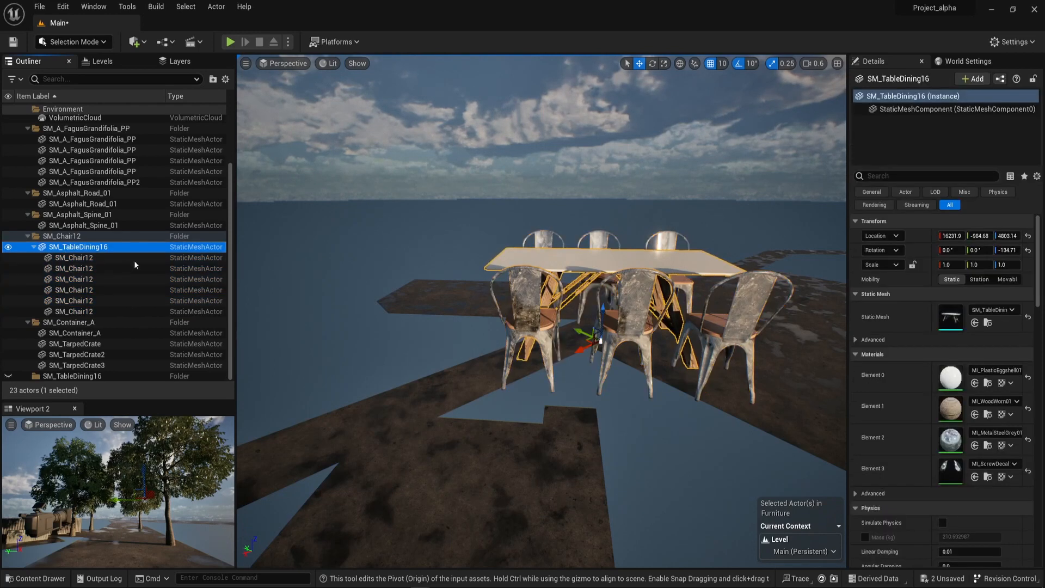
pyautogui.moveTo(608, 301)
pyautogui.mouseDown()
pyautogui.moveTo(609, 287)
pyautogui.moveTo(608, 301)
pyautogui.mouseUp()
# Snap SM_TableDining16 with its attached chairs to the view of the tree-lined road.
pyautogui.moveTo(647, 315); pyautogui.dragTo(465, 311, button='right')
pyautogui.press('f')
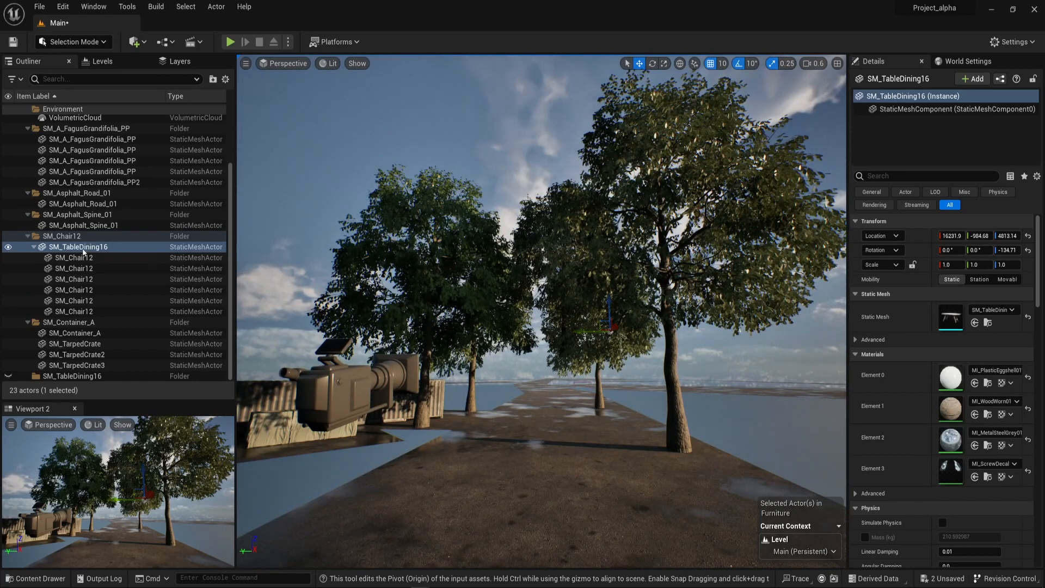
pyautogui.click(89, 265)
pyautogui.click(101, 247)
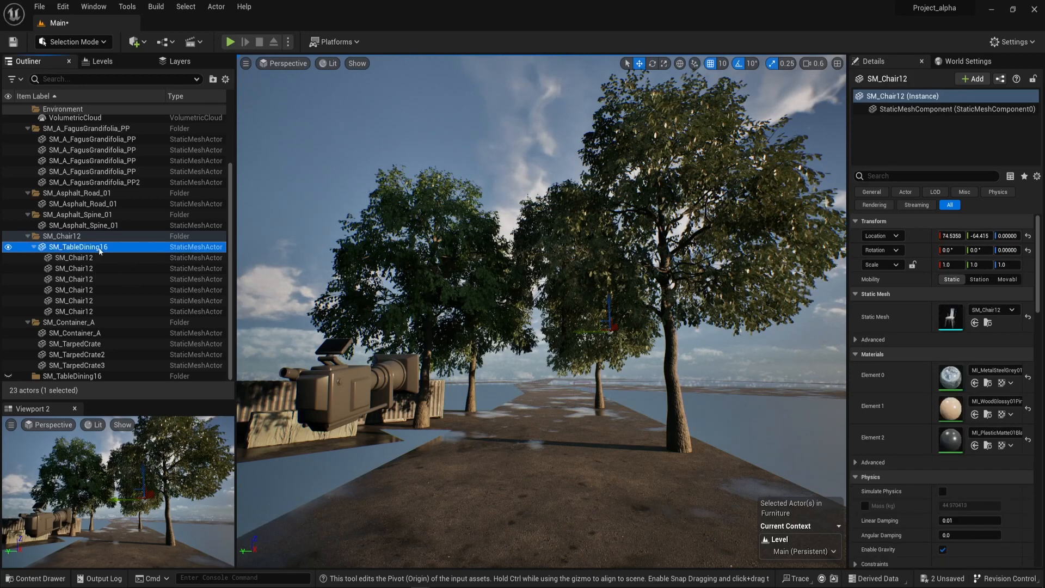
pyautogui.rightClick(489, 158)
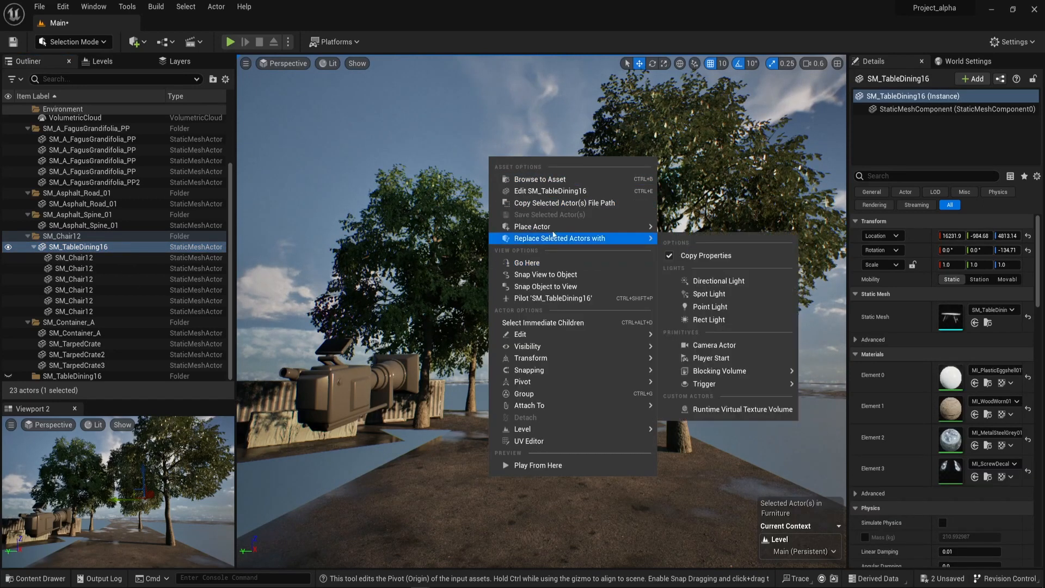
pyautogui.click(545, 287)
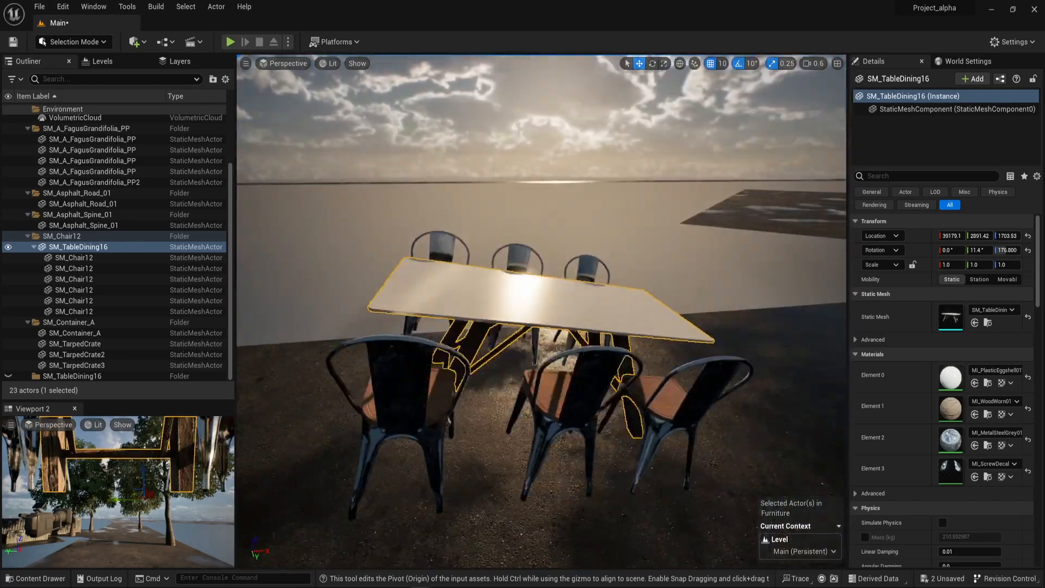
# Reset the dining table's rotation to 0° on all axes and lower it over the road to Z 1403.53.
pyautogui.moveTo(546, 286); pyautogui.dragTo(455, 300, button='right')
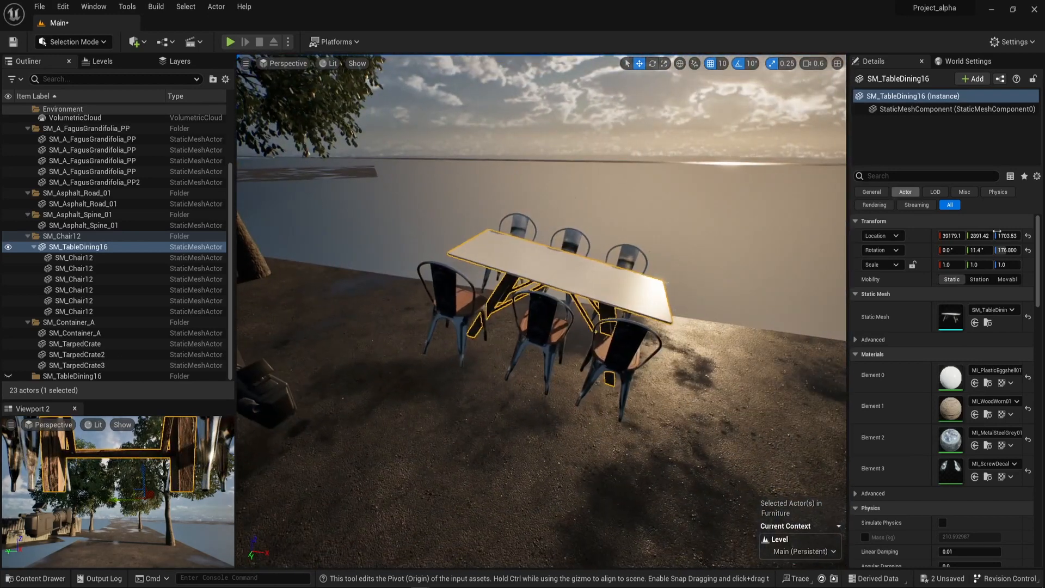
pyautogui.click(1027, 251)
pyautogui.moveTo(610, 326); pyautogui.dragTo(433, 330, button='right')
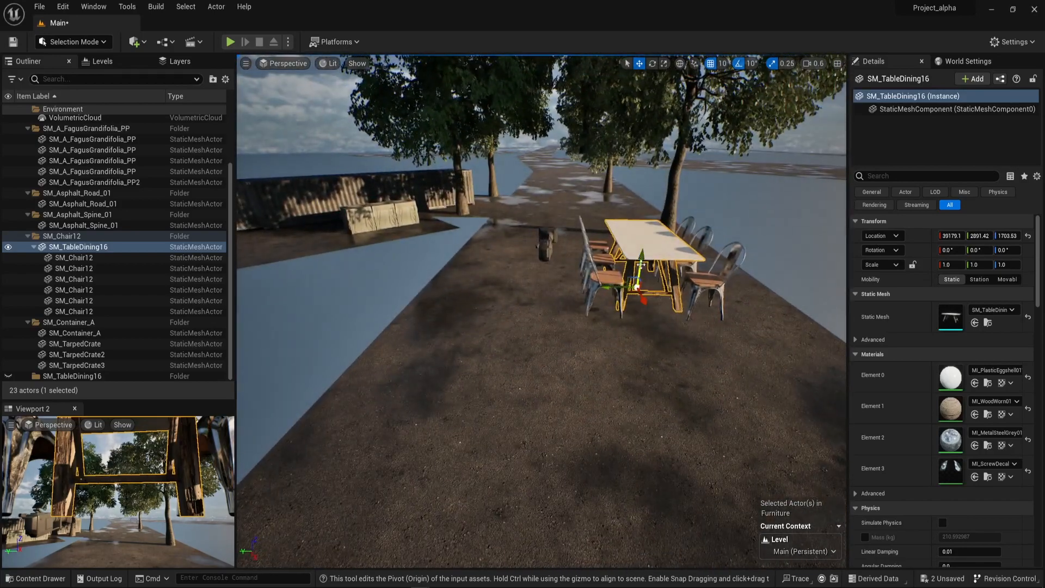
pyautogui.moveTo(642, 277); pyautogui.dragTo(626, 426)
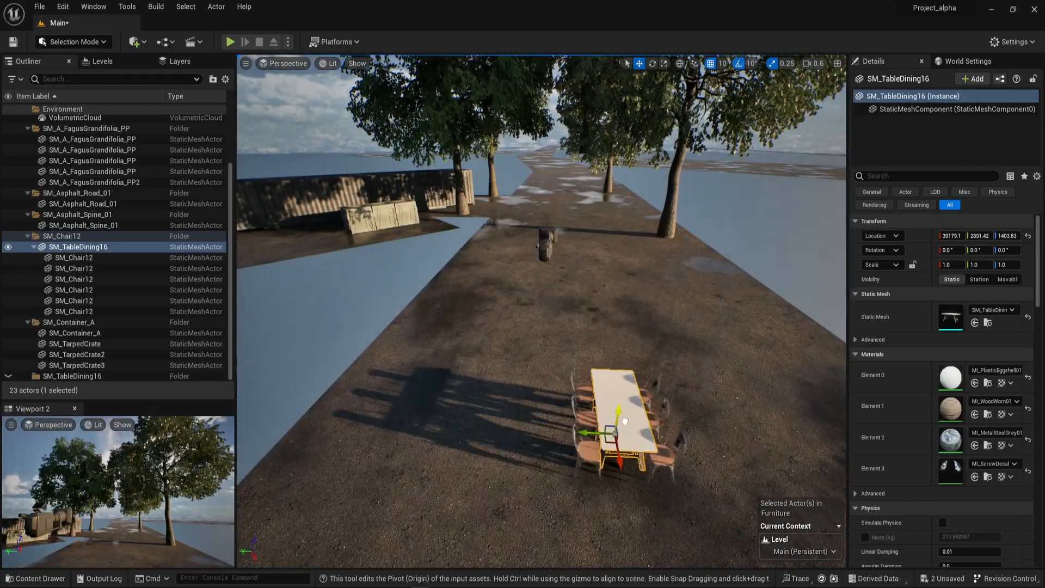
# Move the dining set along the road to X 37189.1 and lower it to Z 1393.53.
pyautogui.moveTo(626, 426); pyautogui.dragTo(534, 415, button='right')
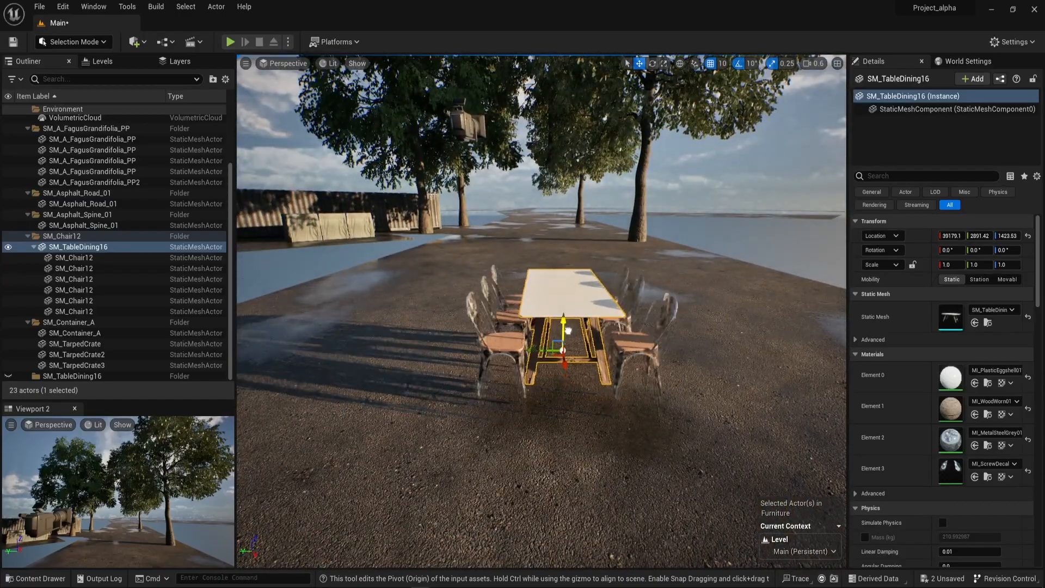
pyautogui.moveTo(556, 388); pyautogui.dragTo(581, 370, button='right')
pyautogui.moveTo(626, 341); pyautogui.dragTo(366, 165)
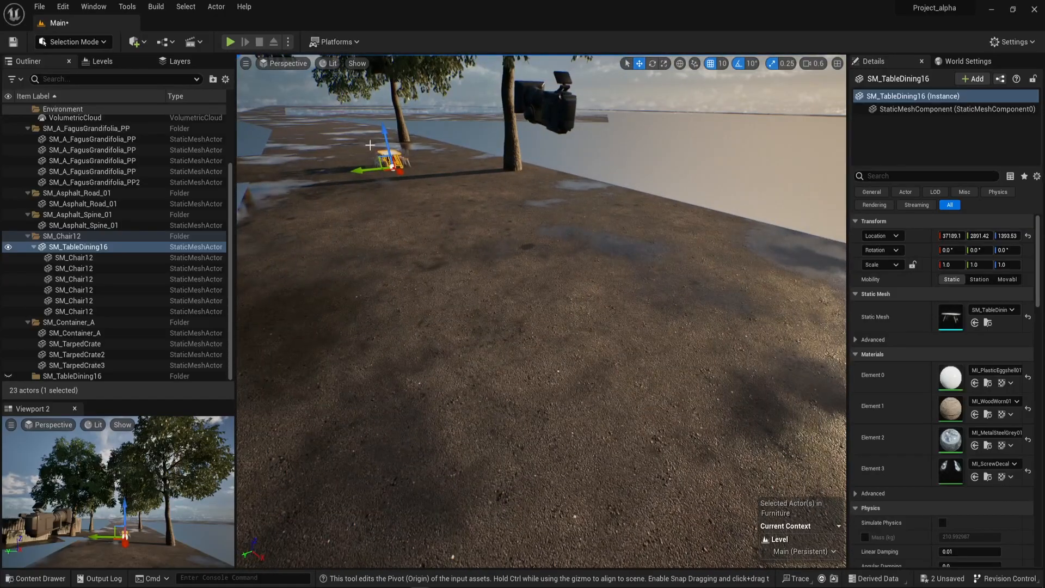
pyautogui.press('f')
pyautogui.moveTo(364, 167)
pyautogui.mouseDown(button='right')
pyautogui.moveTo(350, 168)
pyautogui.moveTo(372, 174)
pyautogui.moveTo(362, 170)
pyautogui.mouseUp(button='right')
# Duplicate SM_TableDining16 together with its six chairs twice, spacing the two copies in a row across the road.
pyautogui.moveTo(495, 278); pyautogui.dragTo(673, 260)
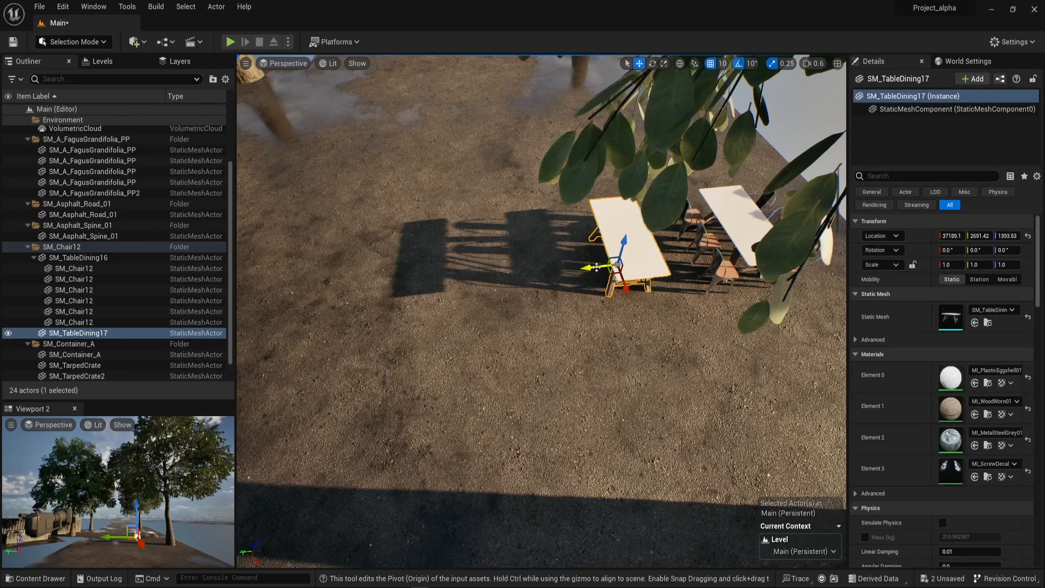
pyautogui.hotkey('ctrl', 'z')
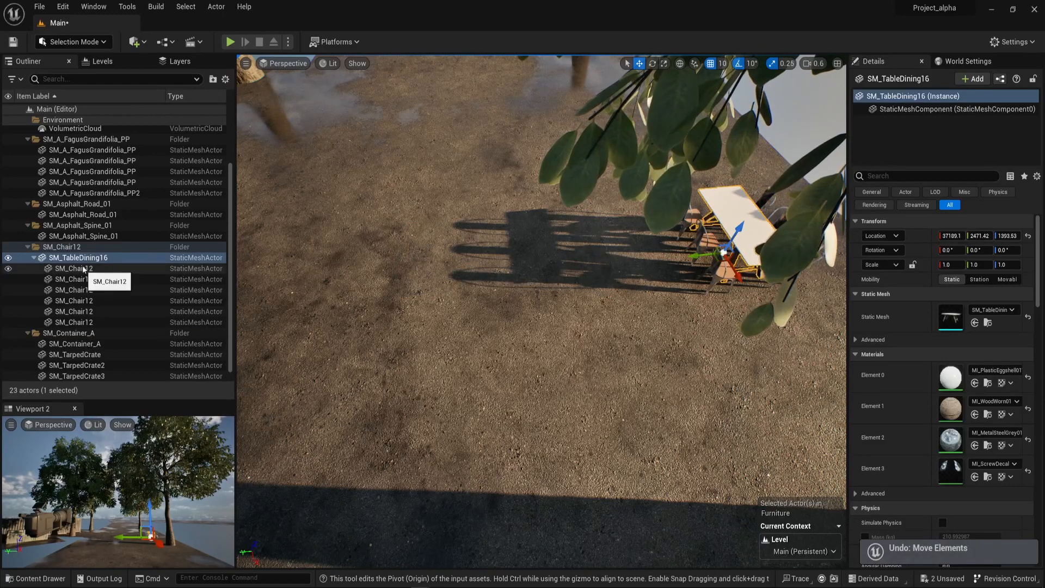
pyautogui.keyDown('shift'); pyautogui.click(92, 325); pyautogui.keyUp('shift')
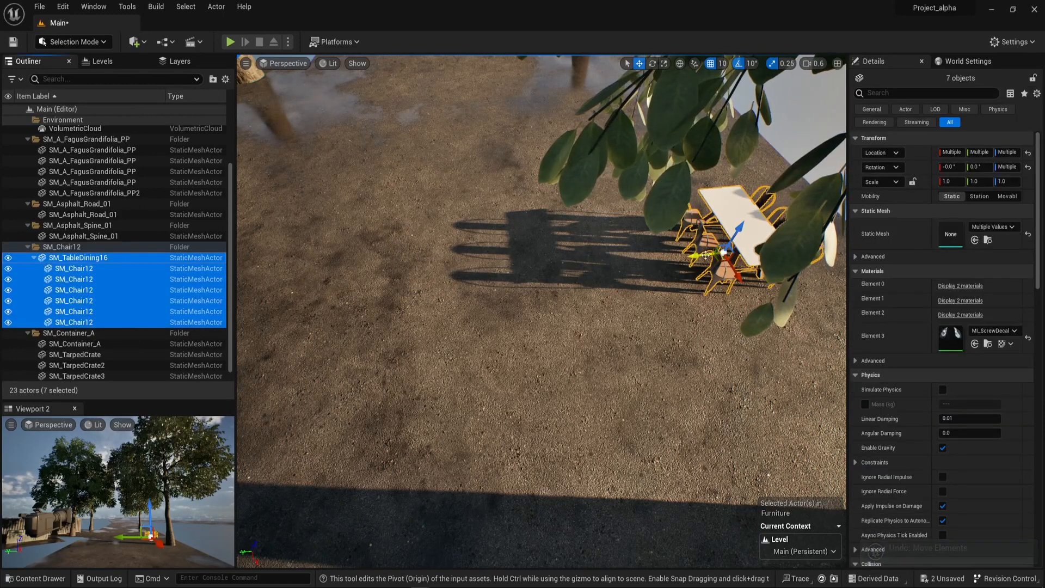
pyautogui.keyDown('alt'); pyautogui.moveTo(706, 254); pyautogui.dragTo(628, 268); pyautogui.keyUp('alt')
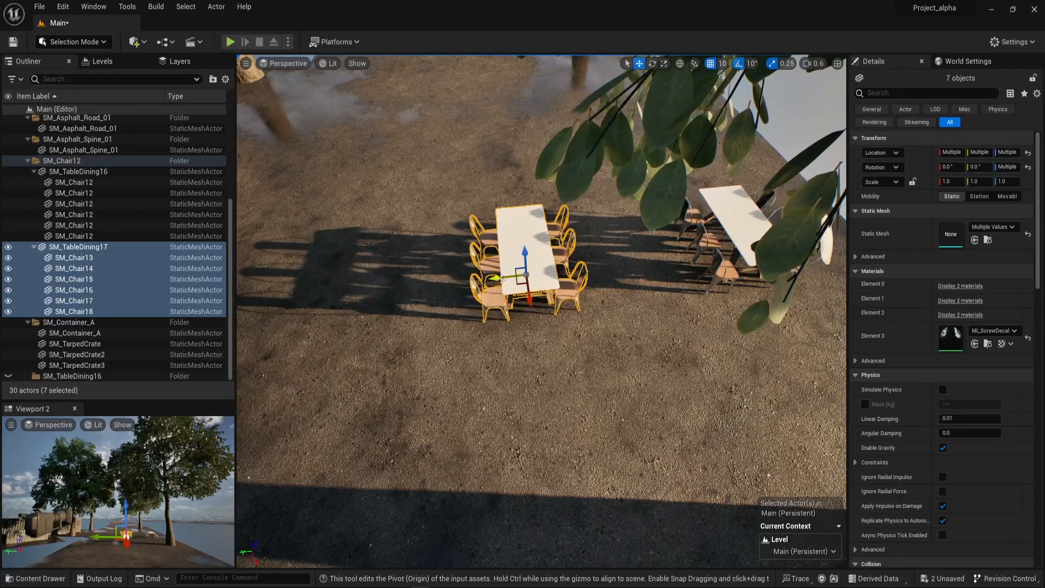
pyautogui.keyDown('alt'); pyautogui.moveTo(501, 279); pyautogui.dragTo(317, 300); pyautogui.keyUp('alt')
pyautogui.moveTo(317, 301); pyautogui.dragTo(535, 251, button='right')
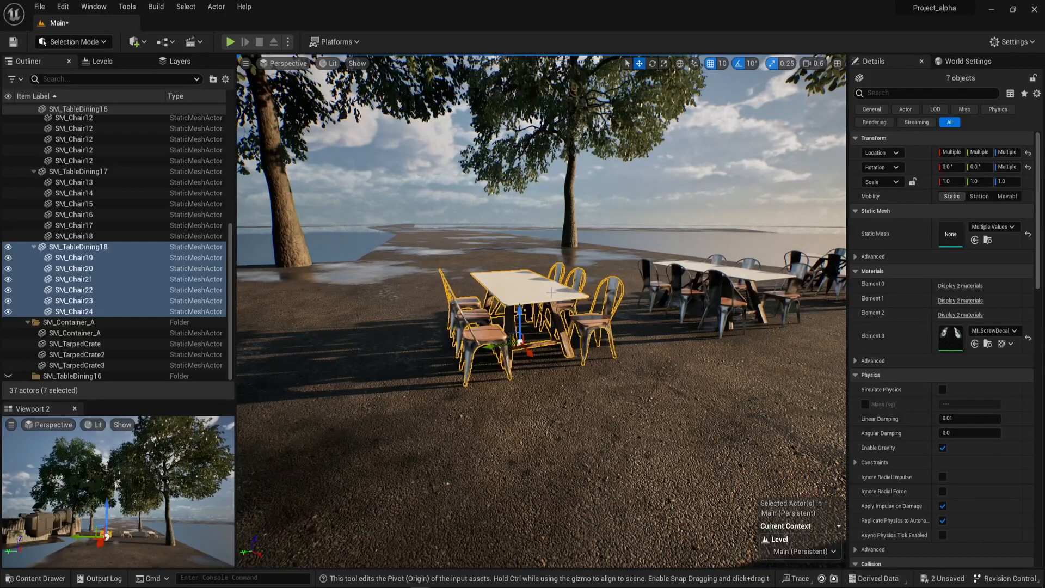
# Convert the selected SM_TableDining18 and its six chairs to instances with the MeshToHISM utility, using the ISM option and hiding the original meshes.
pyautogui.moveTo(551, 291)
pyautogui.mouseDown(button='right')
pyautogui.moveTo(520, 294)
pyautogui.moveTo(559, 295)
pyautogui.mouseUp(button='right')
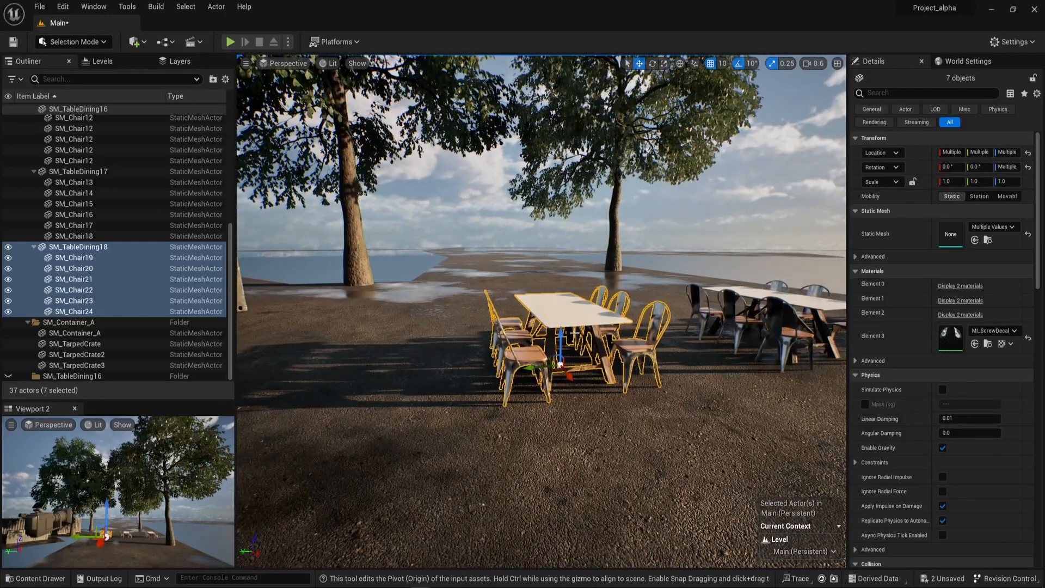
pyautogui.moveTo(436, 413); pyautogui.dragTo(477, 412, button='right')
pyautogui.hotkey('ctrl', 'space')
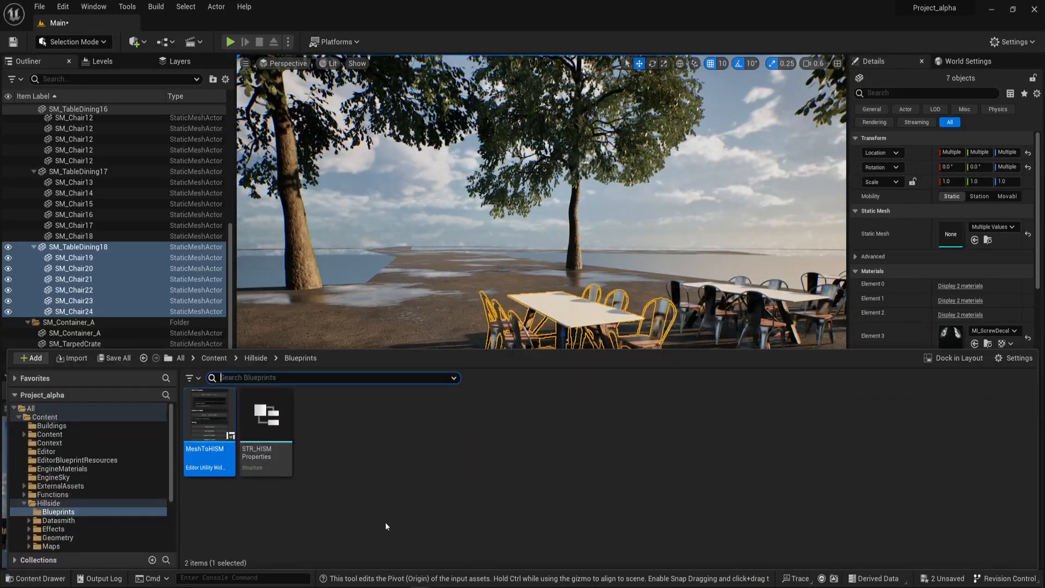
pyautogui.moveTo(730, 212); pyautogui.dragTo(747, 220, button='right')
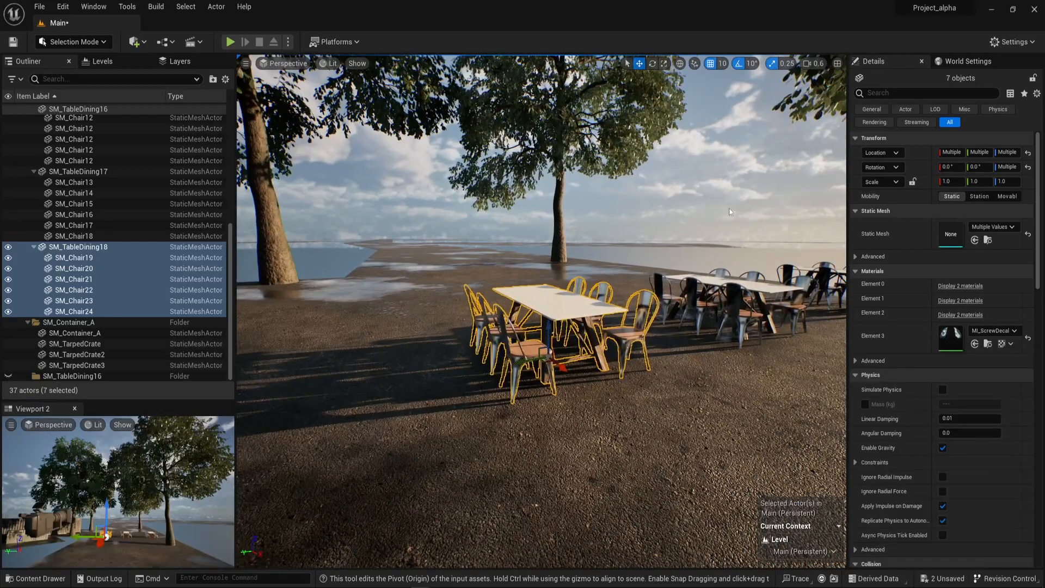
pyautogui.hotkey('ctrl', 'space')
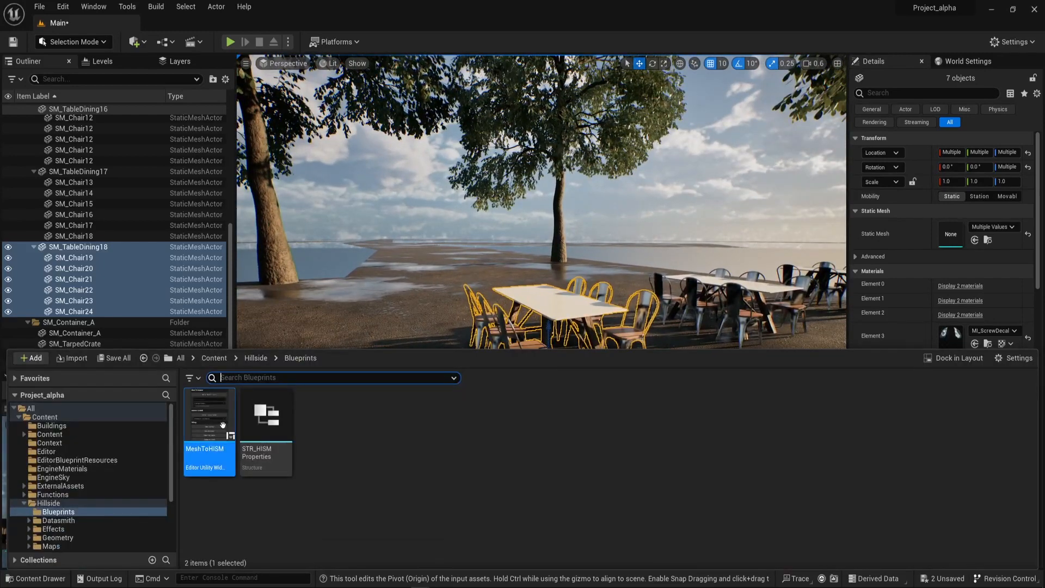
pyautogui.rightClick(223, 425)
pyautogui.click(279, 176)
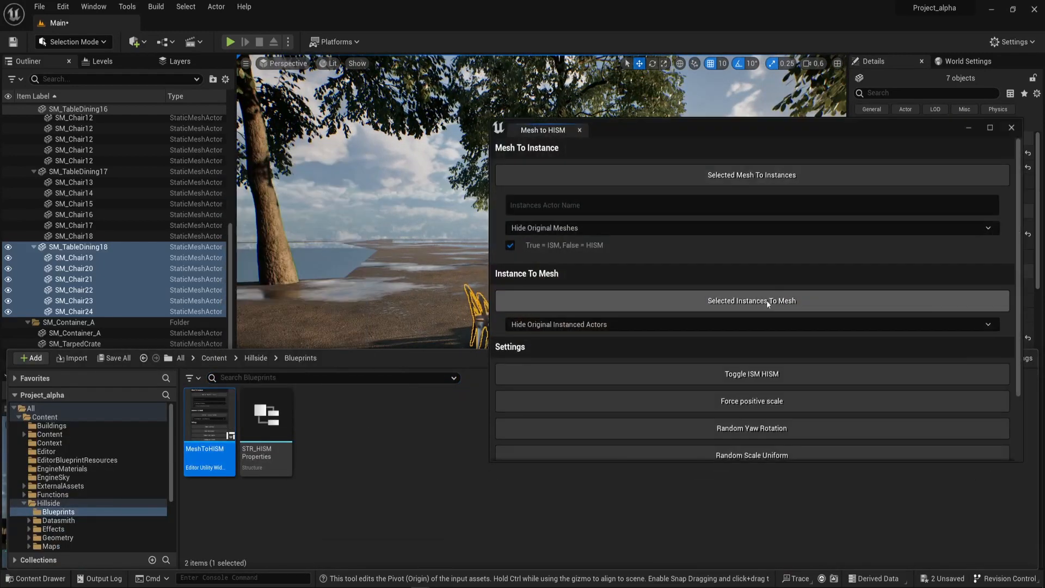
pyautogui.click(751, 178)
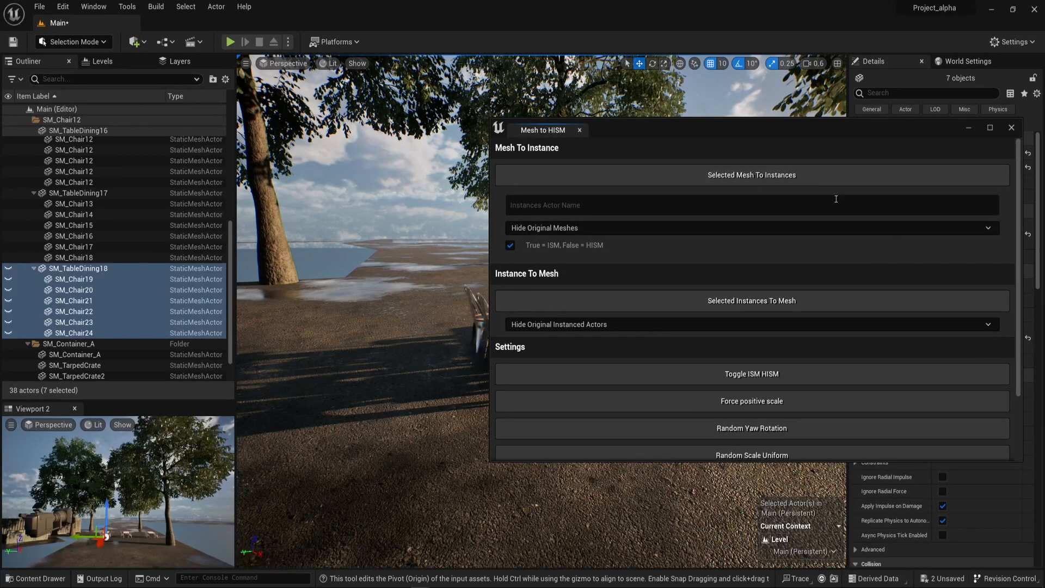
pyautogui.moveTo(795, 135); pyautogui.dragTo(459, 252)
pyautogui.click(641, 253)
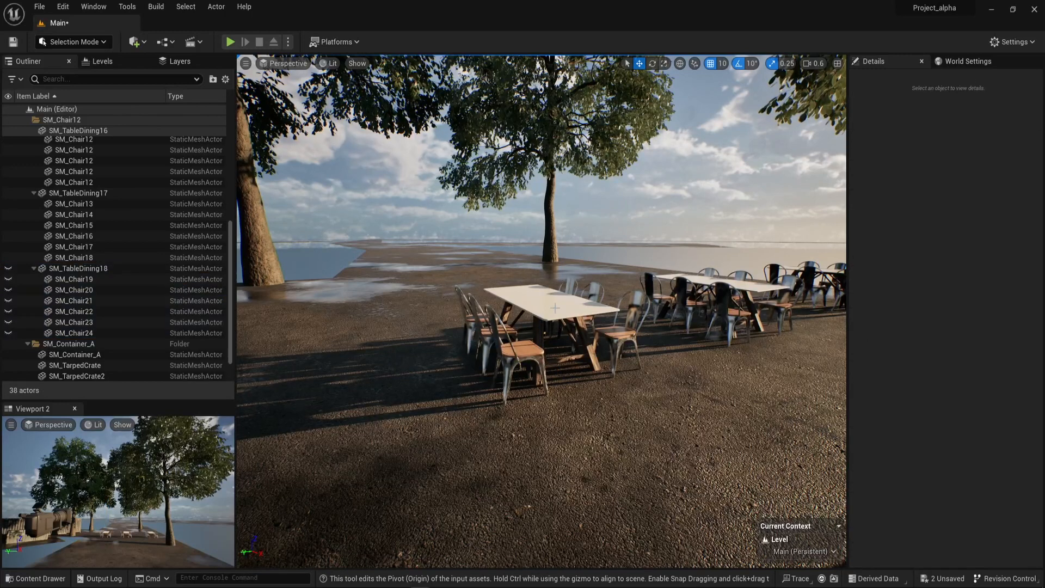
# Select the HISM_SM_Chair19 actor and examine its instanced static mesh components and the dining set in the scene.
pyautogui.moveTo(493, 226); pyautogui.dragTo(455, 223, button='right')
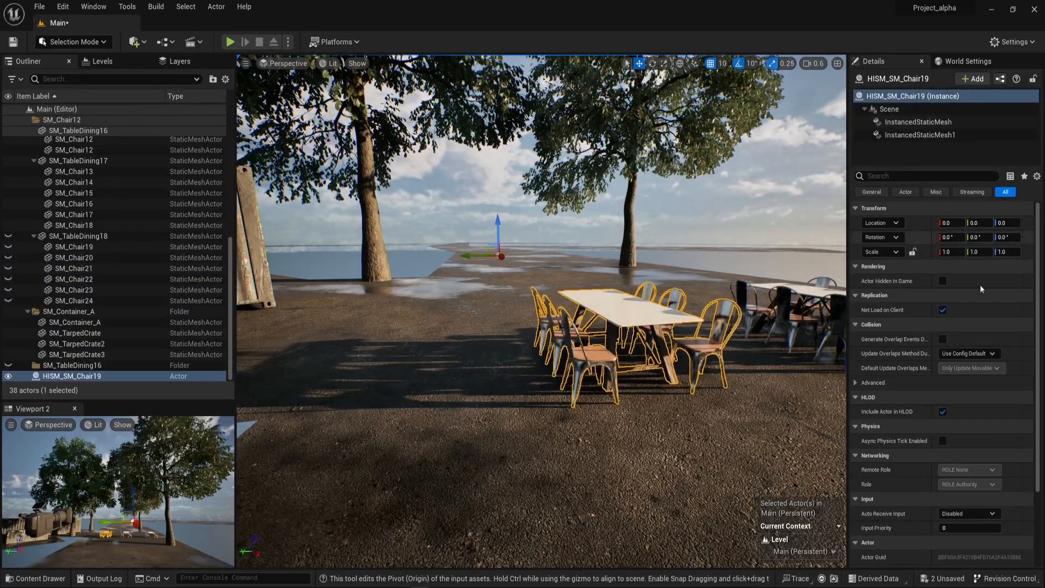
pyautogui.moveTo(672, 344); pyautogui.dragTo(702, 321, button='right')
pyautogui.hotkey('ctrl', 'space')
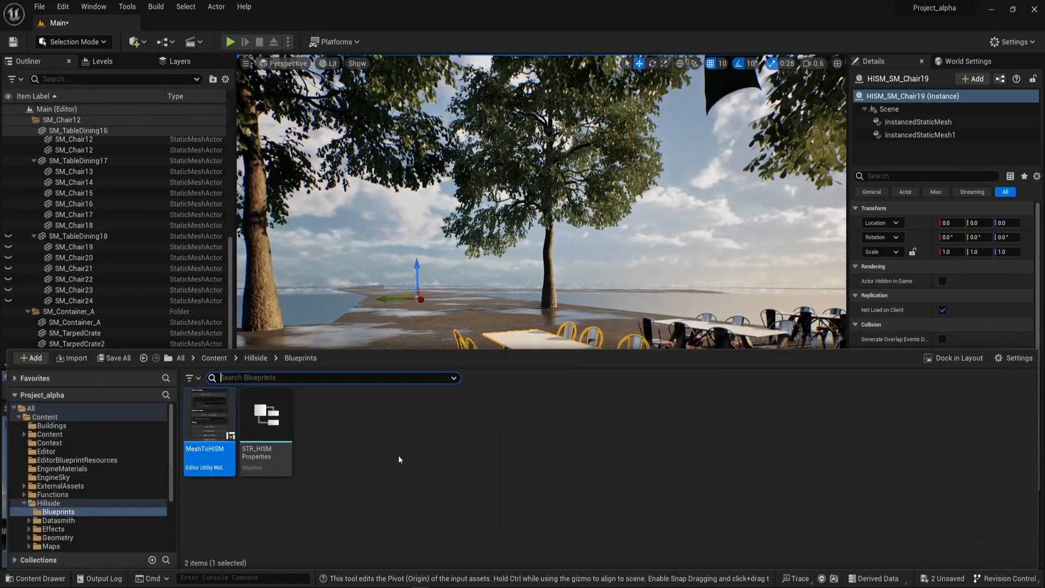
pyautogui.moveTo(628, 280); pyautogui.dragTo(652, 303, button='right')
pyautogui.press('w')
pyautogui.press('d')
pyautogui.moveTo(508, 363)
pyautogui.mouseDown(button='right')
pyautogui.moveTo(455, 360)
pyautogui.moveTo(513, 376)
pyautogui.moveTo(509, 363)
pyautogui.mouseUp(button='right')
pyautogui.press('a')
pyautogui.press('s')
# Switch HISM_SM_Chair19's components to hierarchical instances with the MeshToHISM utility's Toggle ISM HISM function, and check them on the actor.
pyautogui.hotkey('ctrl', 'space')
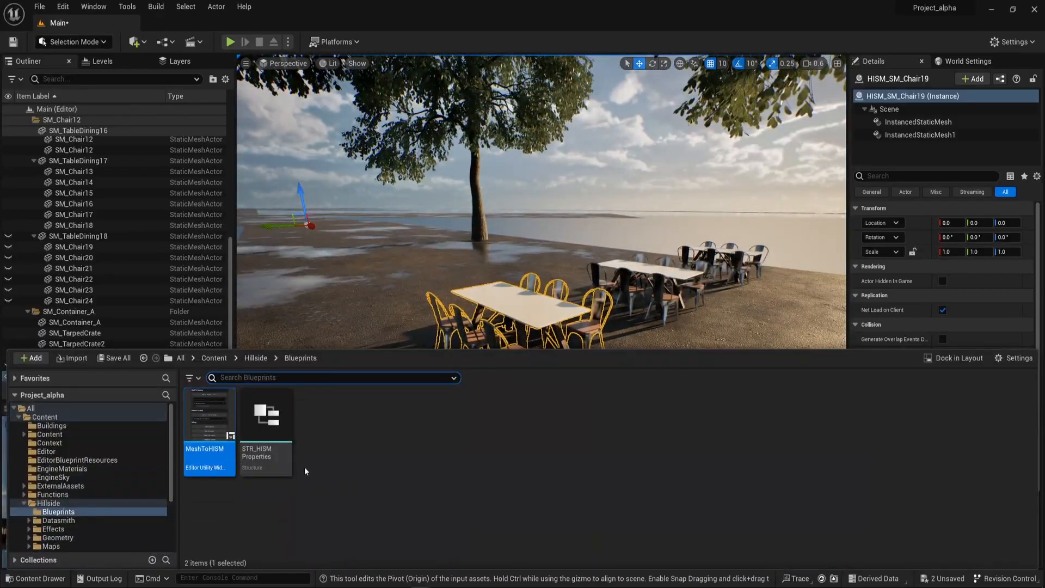
pyautogui.rightClick(215, 433)
pyautogui.click(290, 182)
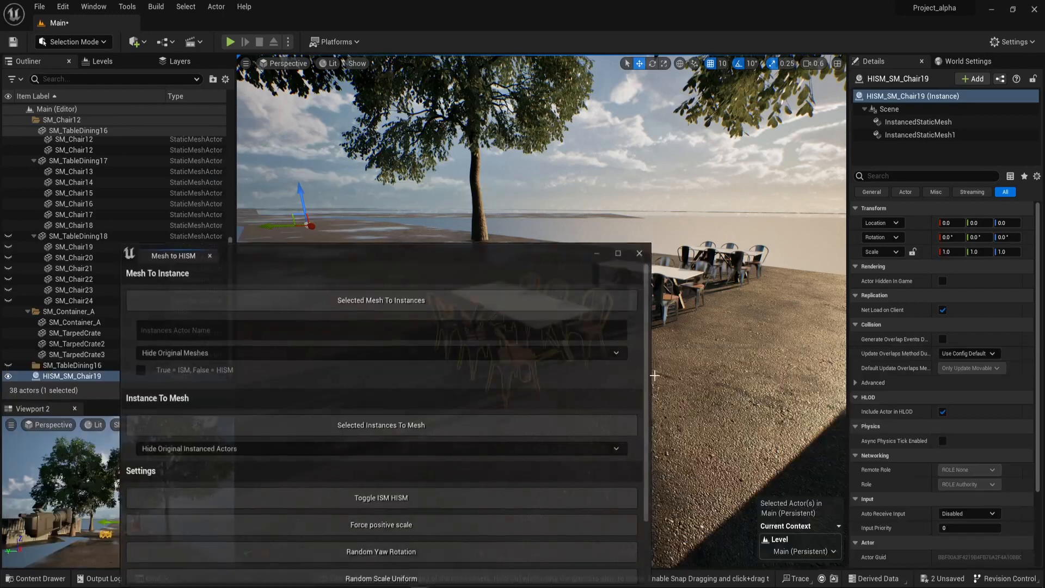
pyautogui.moveTo(433, 247); pyautogui.dragTo(199, 75)
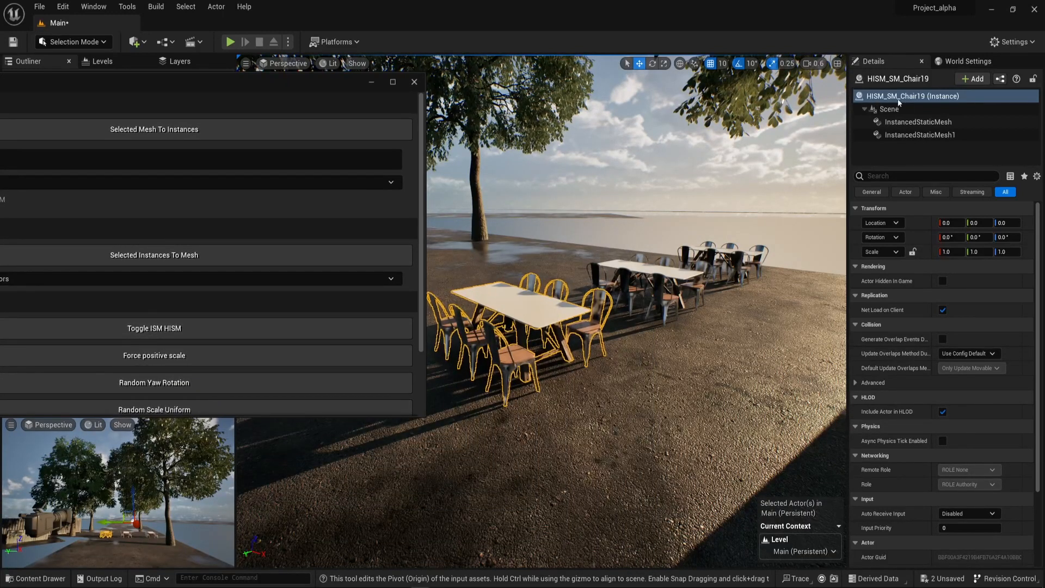
pyautogui.click(164, 330)
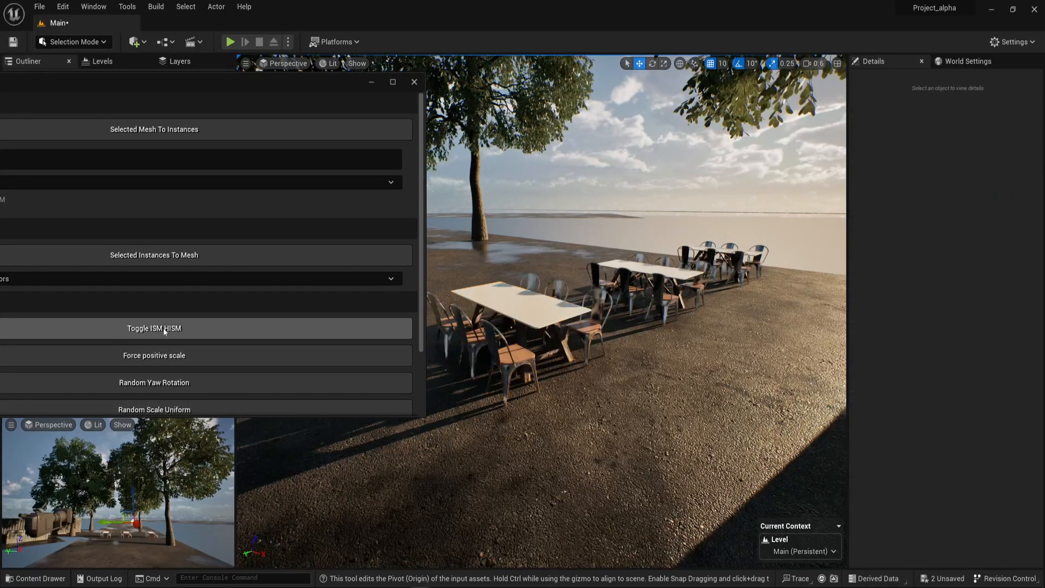
pyautogui.click(509, 352)
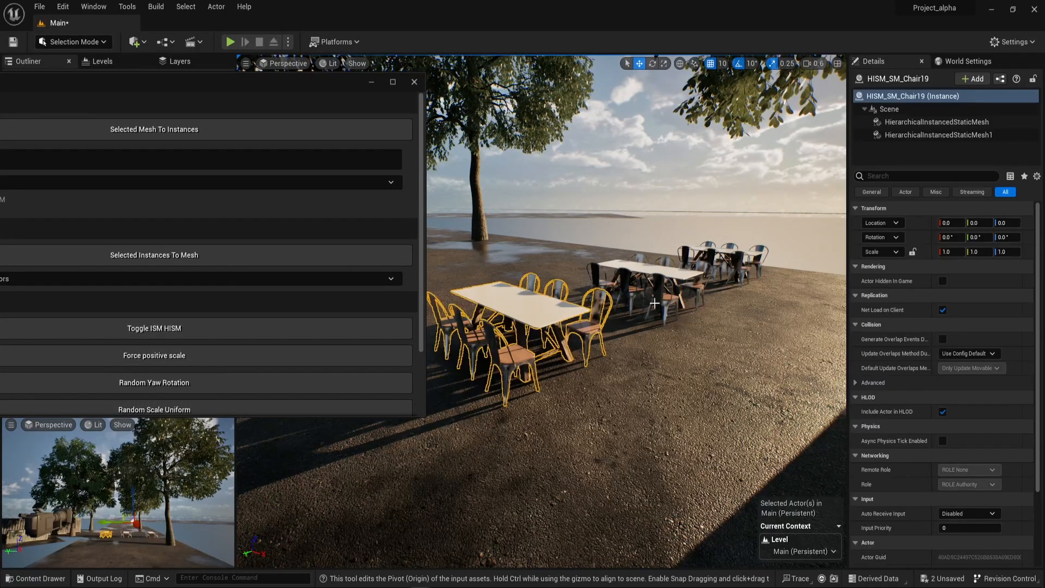
pyautogui.moveTo(509, 351); pyautogui.dragTo(436, 357, button='right')
pyautogui.moveTo(552, 340); pyautogui.dragTo(667, 314, button='right')
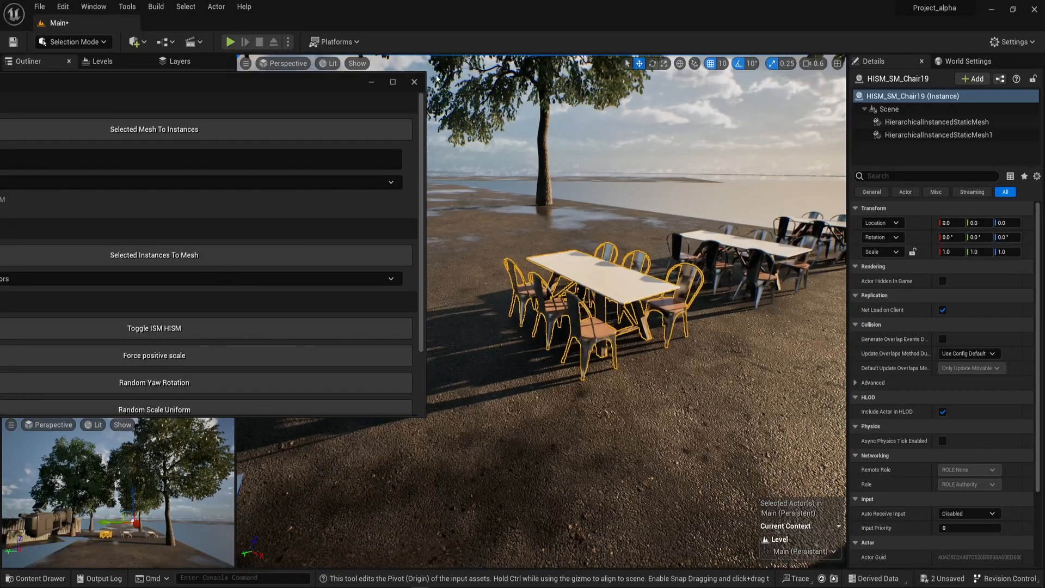
pyautogui.click(415, 82)
pyautogui.click(468, 125)
# Compare the instanced dining set with the separately selectable SM_TableDining17, and view all three sets with nothing selected.
pyautogui.moveTo(607, 276); pyautogui.dragTo(572, 276, button='right')
pyautogui.click(608, 276)
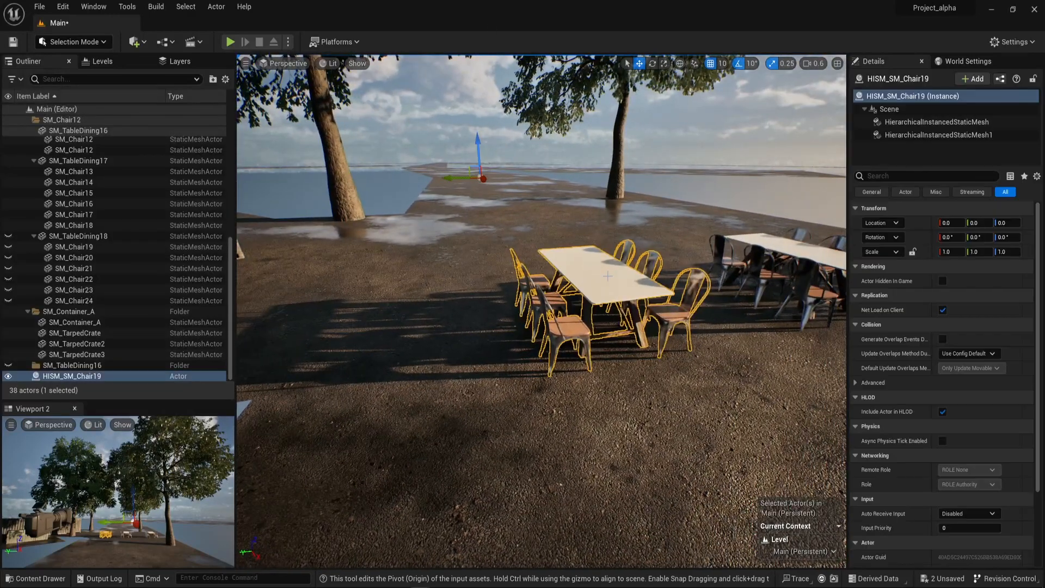
pyautogui.click(748, 129)
pyautogui.moveTo(741, 174); pyautogui.dragTo(766, 176, button='right')
pyautogui.click(593, 232)
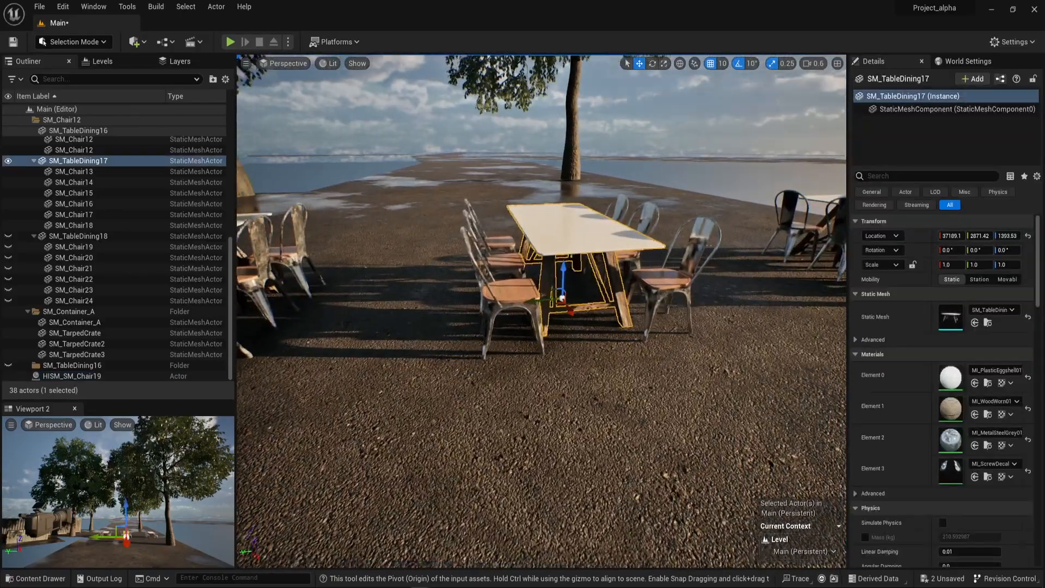
pyautogui.moveTo(593, 231); pyautogui.dragTo(545, 240, button='right')
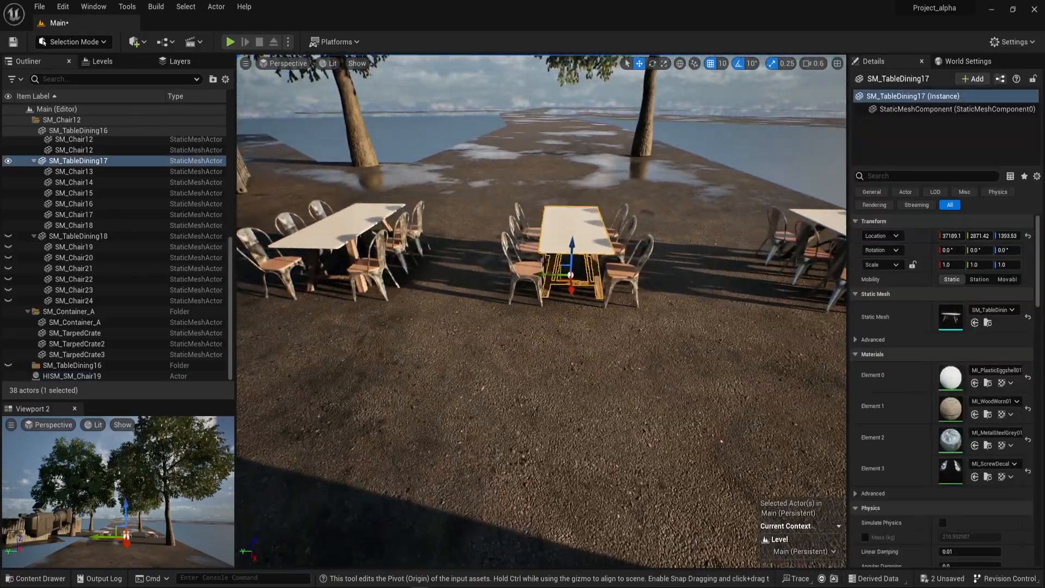
pyautogui.click(354, 226)
pyautogui.moveTo(354, 226); pyautogui.dragTo(456, 191, button='right')
pyautogui.press('Escape')
pyautogui.moveTo(626, 234); pyautogui.dragTo(656, 234, button='right')
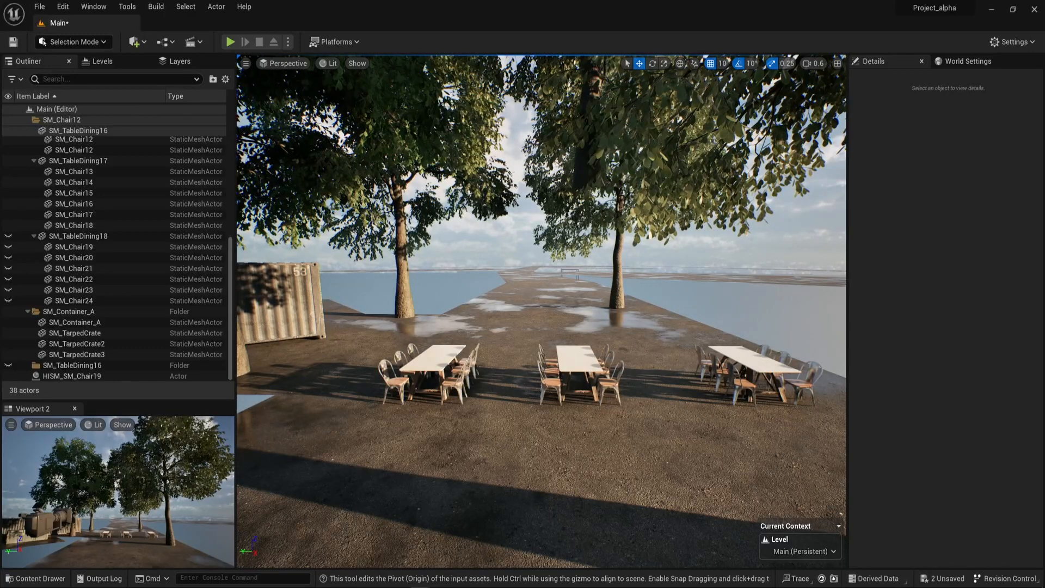
pyautogui.moveTo(631, 254); pyautogui.dragTo(601, 253, button='right')
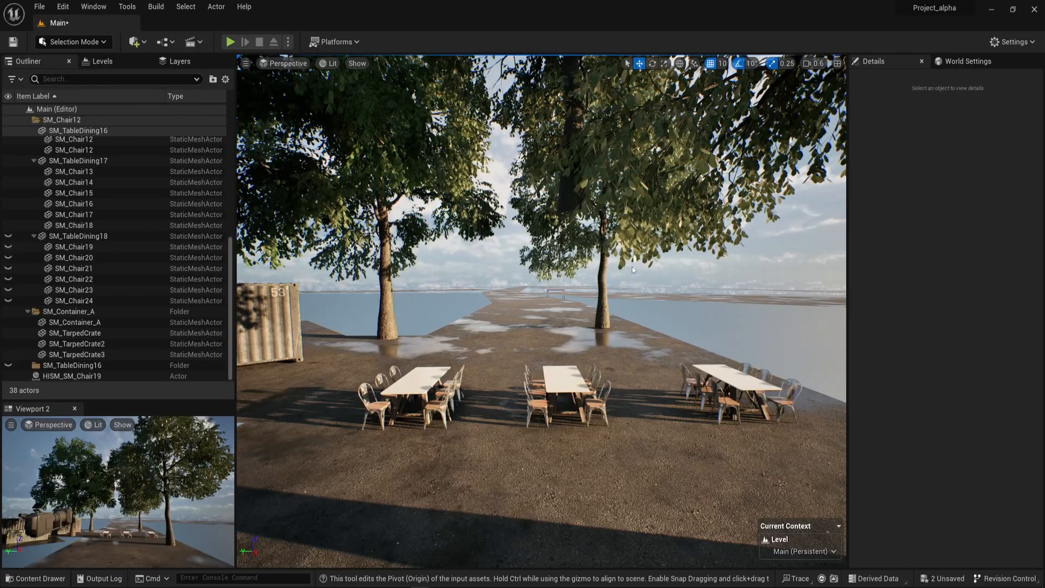
pyautogui.moveTo(600, 253); pyautogui.dragTo(575, 250, button='right')
pyautogui.moveTo(557, 343)
pyautogui.mouseDown(button='right')
pyautogui.moveTo(573, 333)
pyautogui.moveTo(452, 333)
pyautogui.moveTo(469, 360)
pyautogui.moveTo(544, 354)
pyautogui.mouseUp(button='right')
# Review the list of levels and the folders in the project's root Content directory.
pyautogui.click(102, 61)
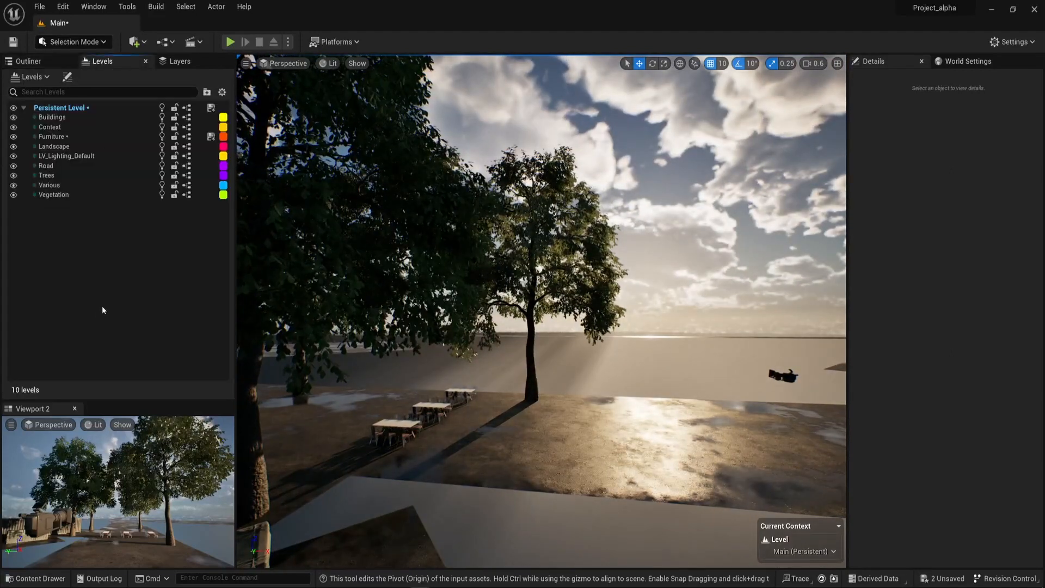
pyautogui.hotkey('ctrl', 'space')
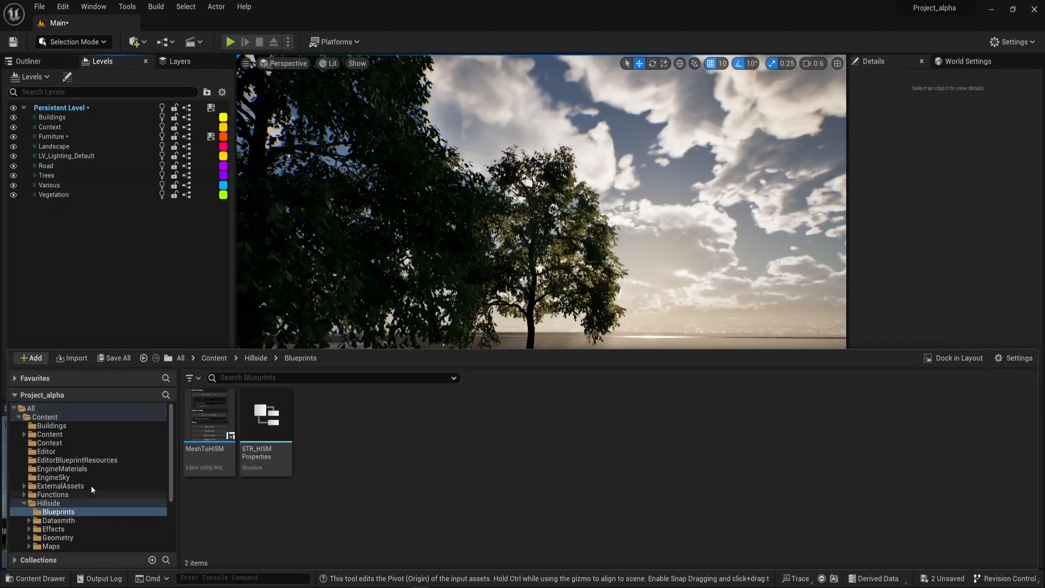
pyautogui.scroll(-2, 79, 527)
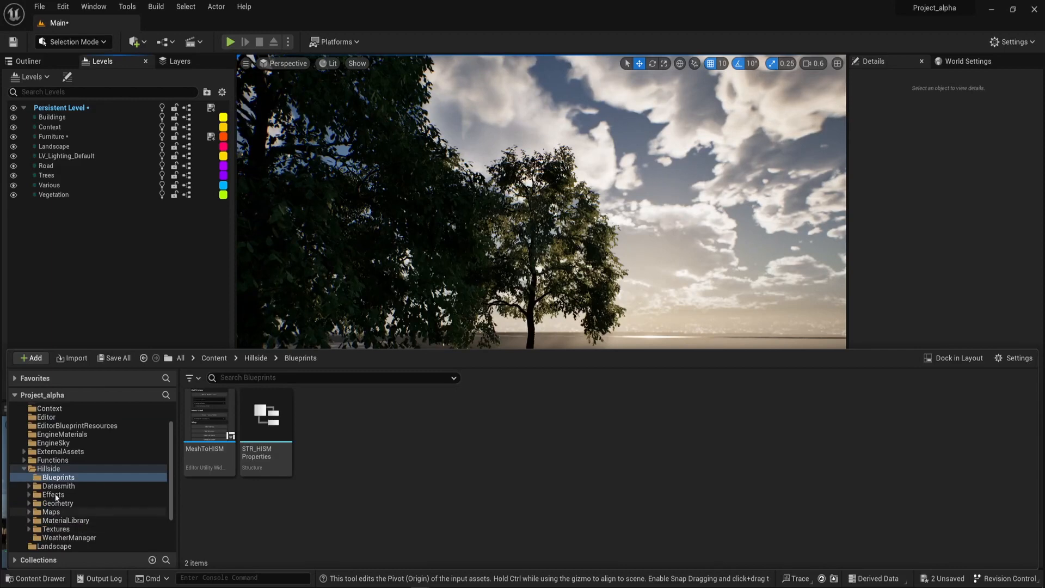
pyautogui.scroll(2, 107, 472)
pyautogui.click(69, 424)
pyautogui.click(44, 416)
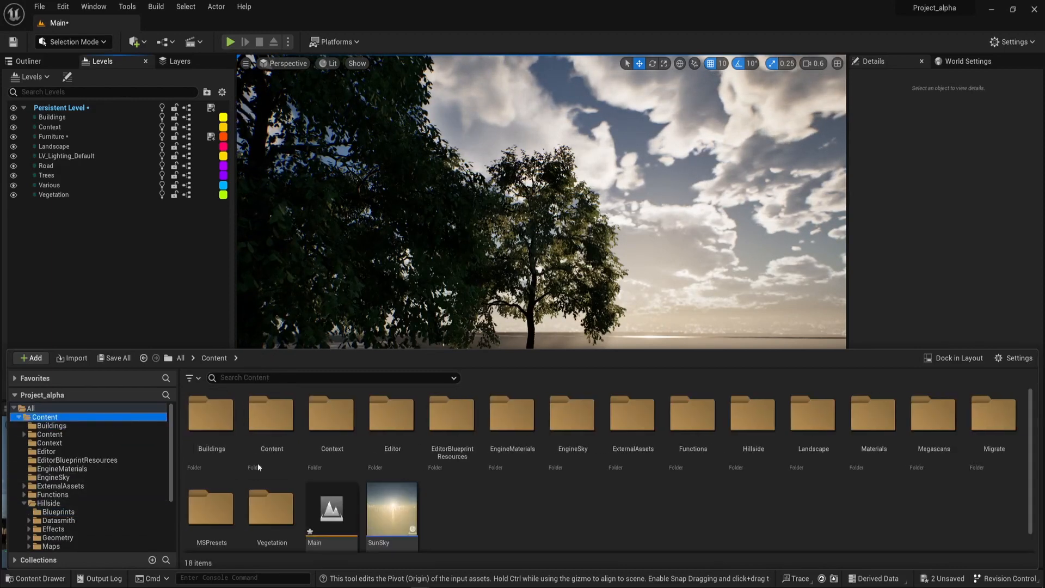
pyautogui.moveTo(730, 275); pyautogui.dragTo(735, 299, button='right')
pyautogui.moveTo(663, 295); pyautogui.dragTo(737, 294, button='right')
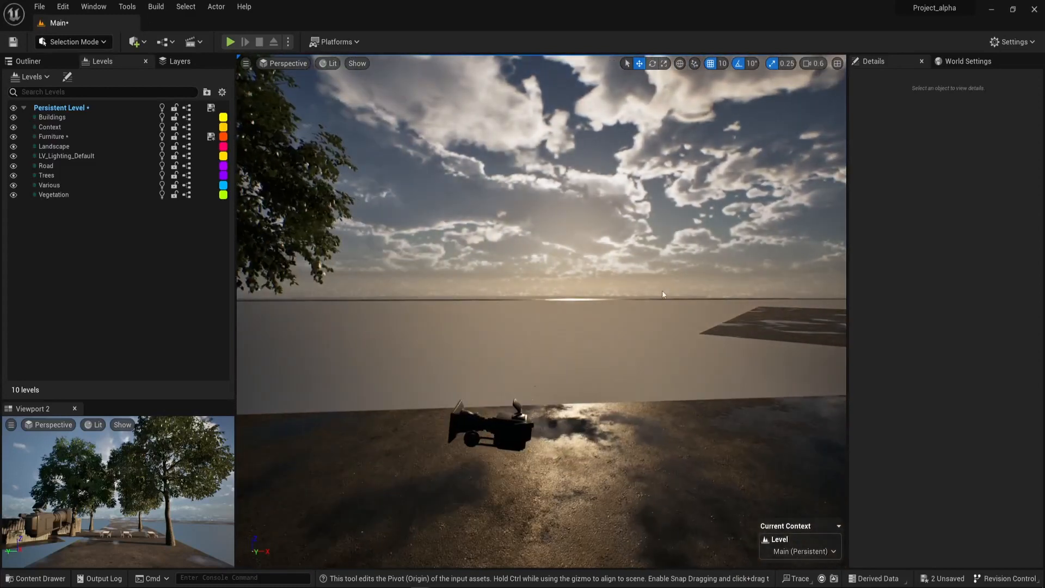
# Select SM_Asphalt_Road_01, focus on it and examine the length of the road.
pyautogui.click(656, 301)
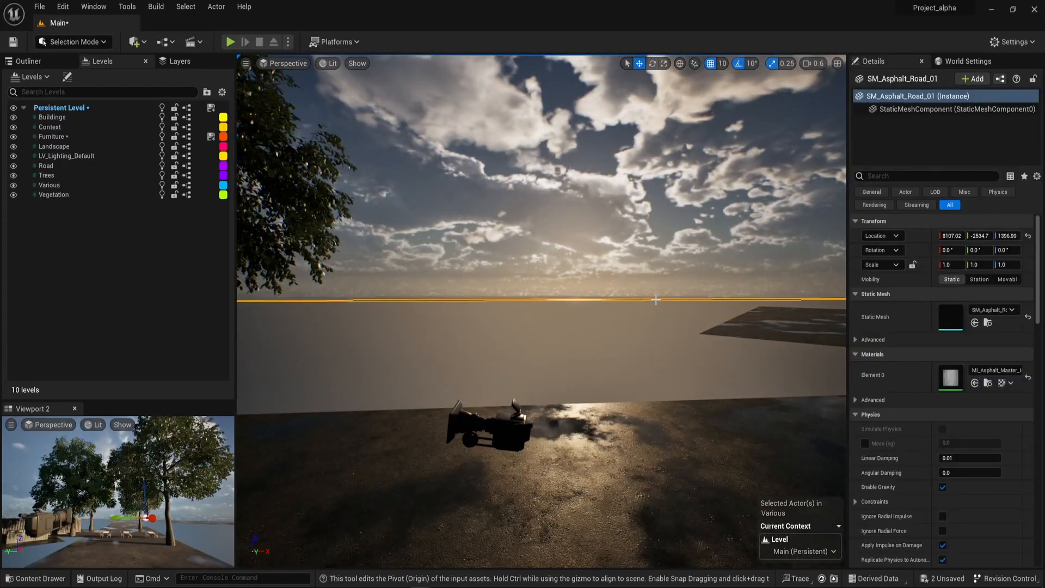
pyautogui.press('f')
pyautogui.scroll(6, 640, 300)
pyautogui.moveTo(640, 300); pyautogui.dragTo(795, 343, button='right')
pyautogui.press('w')
pyautogui.scroll(2, 588, 285)
pyautogui.press('e')
pyautogui.press('w')
pyautogui.press('d')
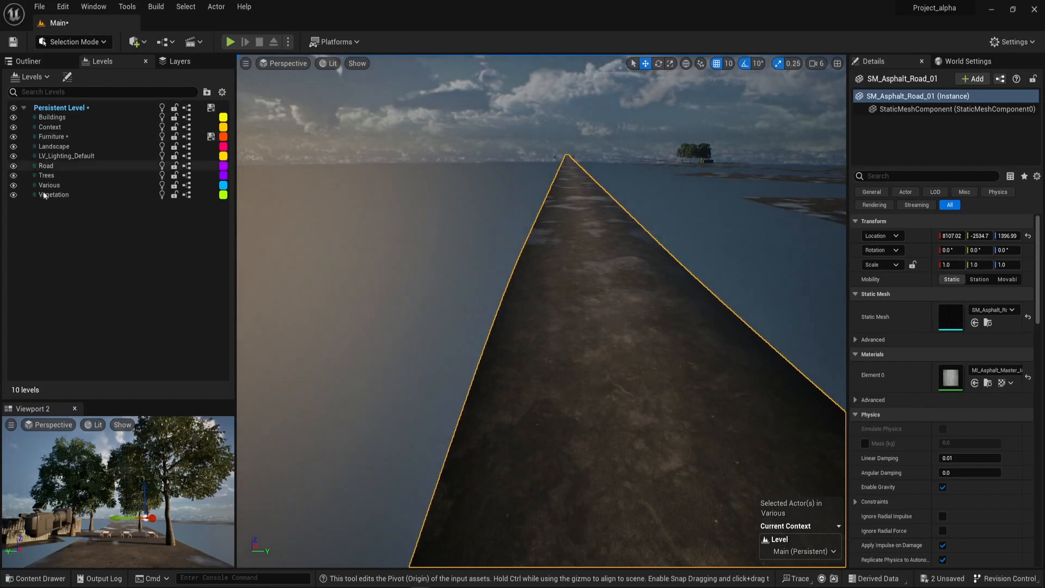
# Survey the road back towards the trees and dining sets, and clear the selection.
pyautogui.moveTo(502, 271); pyautogui.dragTo(428, 239, button='right')
pyautogui.press('q')
pyautogui.press('e')
pyautogui.press('w')
pyautogui.press('w')
pyautogui.scroll(-4, 510, 277)
pyautogui.press('e')
pyautogui.press('q')
pyautogui.scroll(-2, 553, 253)
pyautogui.press('e')
pyautogui.press('w')
pyautogui.press('d')
pyautogui.click(751, 179)
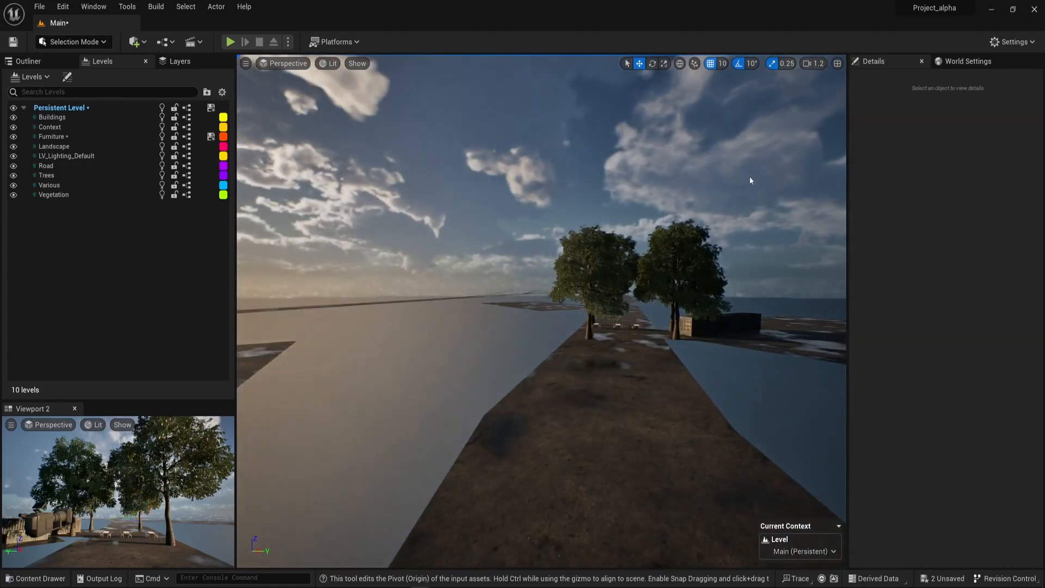
pyautogui.press('w')
pyautogui.moveTo(689, 196); pyautogui.dragTo(687, 172, button='right')
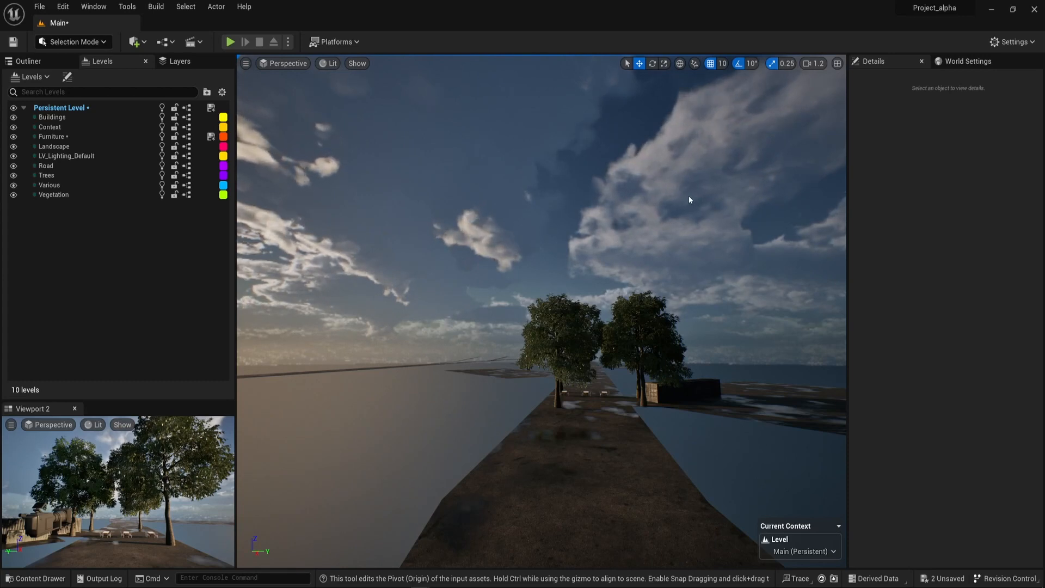
pyautogui.moveTo(689, 200); pyautogui.dragTo(754, 185, button='right')
# Switch to the Hillside project, clear the balcony furniture selection and view the terraced housing and A-frame structure from a distance.
pyautogui.hotkey('alt', 'Tab')
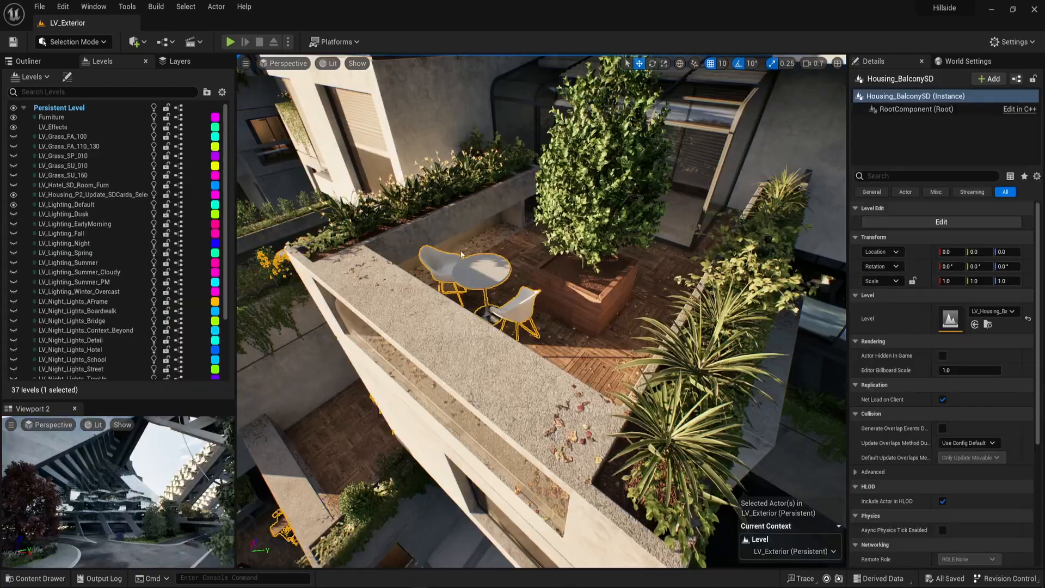
pyautogui.moveTo(451, 242); pyautogui.dragTo(566, 177, button='right')
pyautogui.press('Escape')
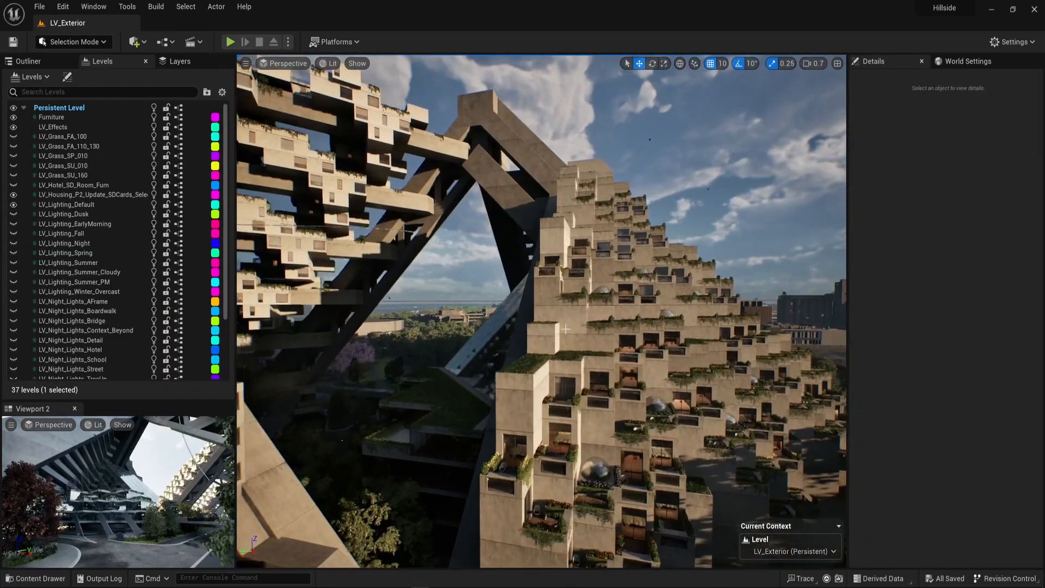
# Return to Project_alpha and view the road with its trees, container and dining sets for comparison with Hillside.
pyautogui.hotkey('alt', 'Tab')
pyautogui.moveTo(566, 328); pyautogui.dragTo(593, 358, button='right')
pyautogui.press('w')
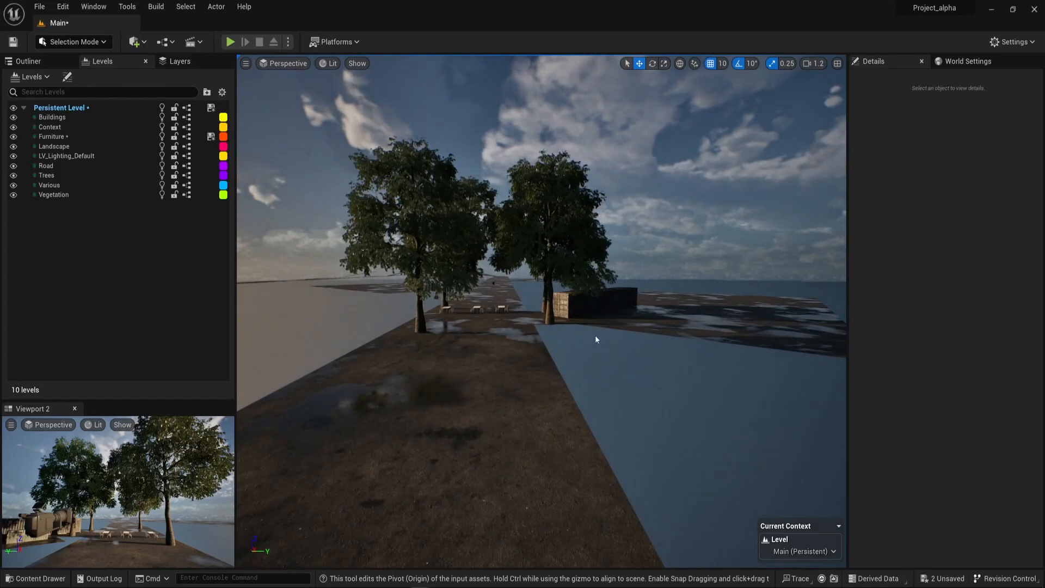
pyautogui.moveTo(662, 268); pyautogui.dragTo(674, 226, button='right')
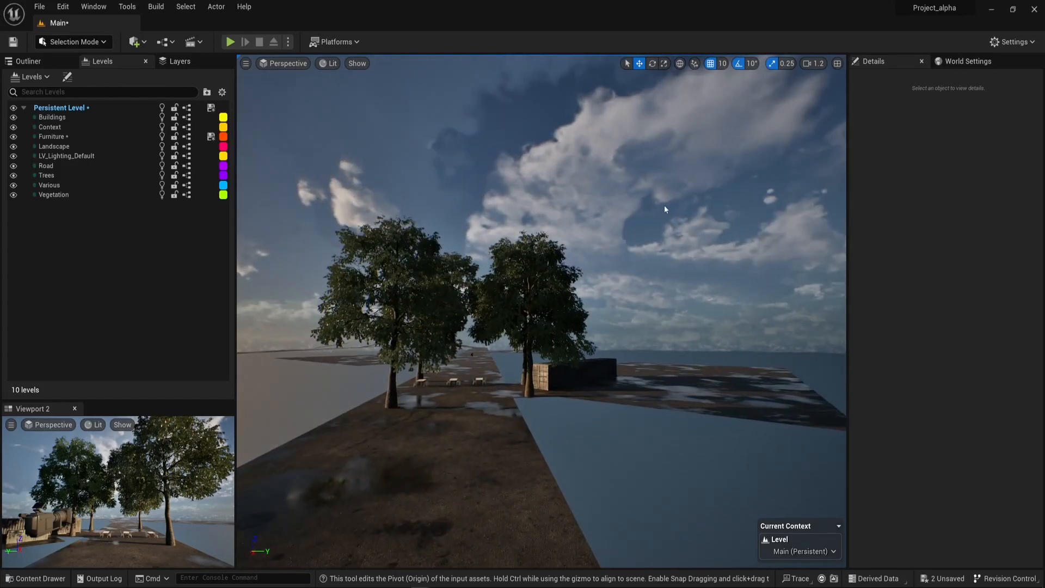
pyautogui.moveTo(665, 209); pyautogui.dragTo(764, 235, button='right')
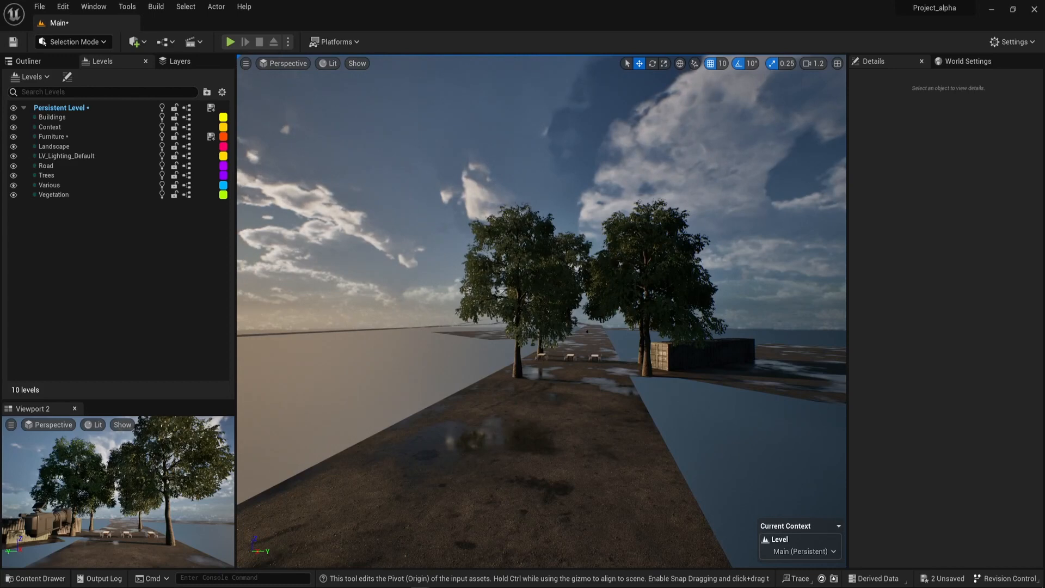